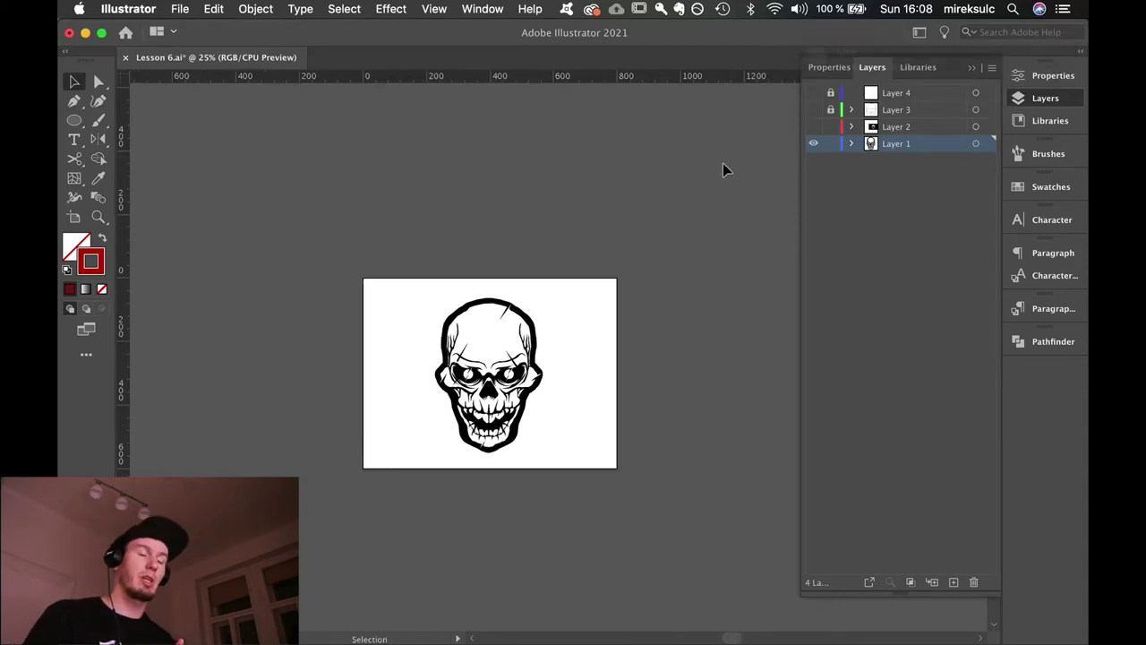
Move the finished skull illustration off the artboard so the drawing area is empty.
left_click_drag(595, 251, 623, 231)
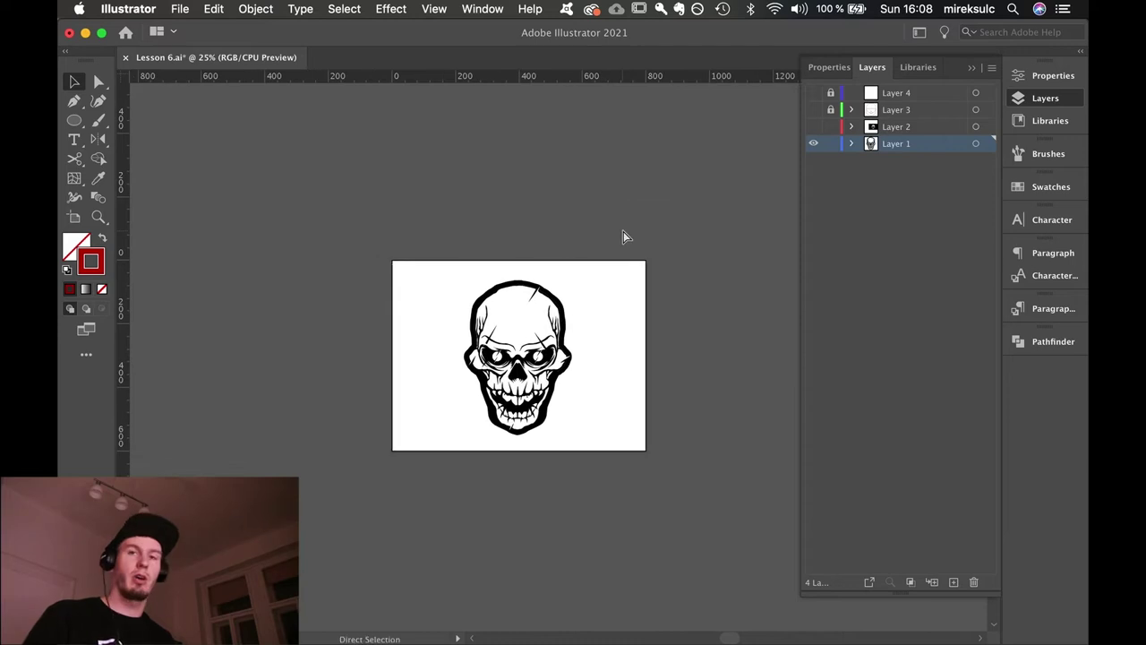
key("super+equal")
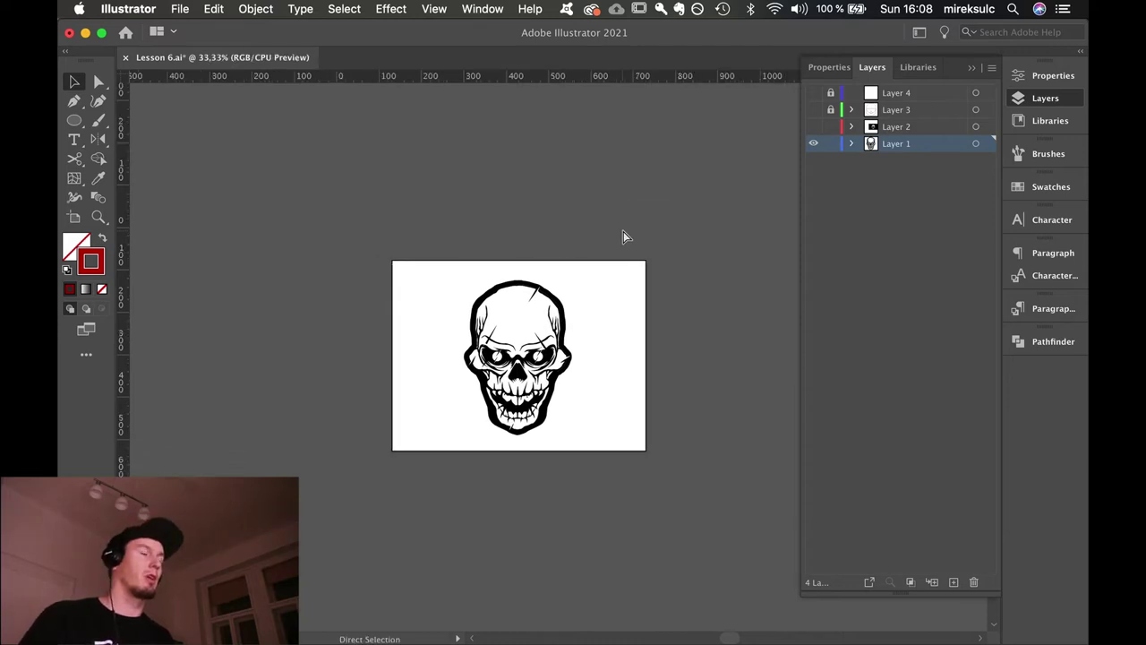
scroll(582, 240, "left", 1)
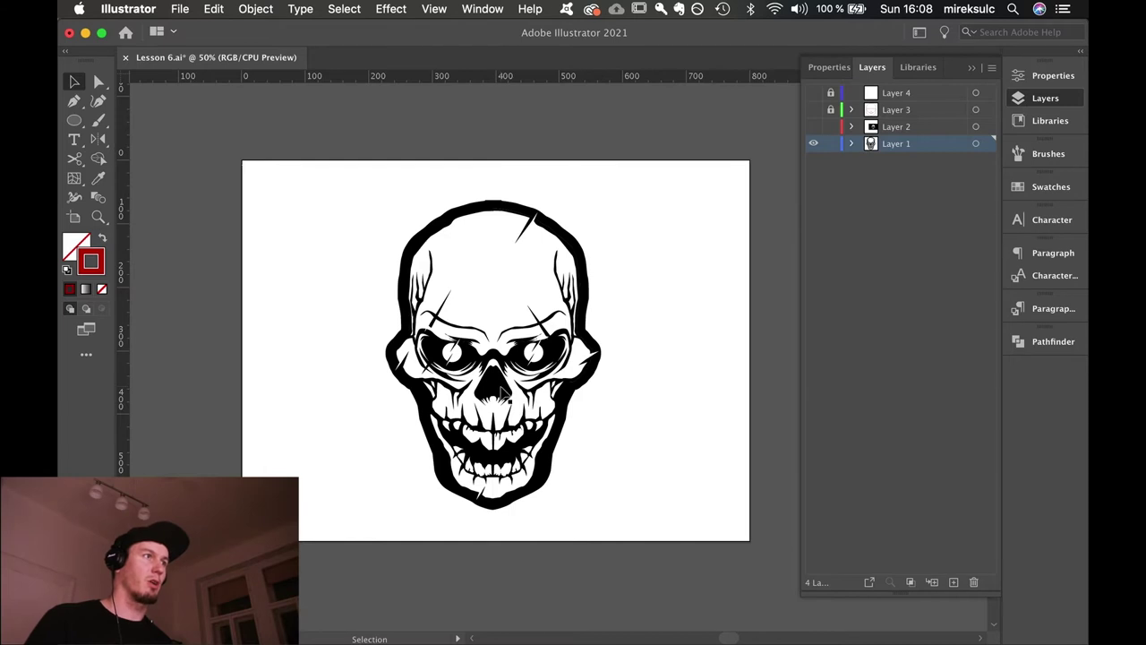
key("super+minus")
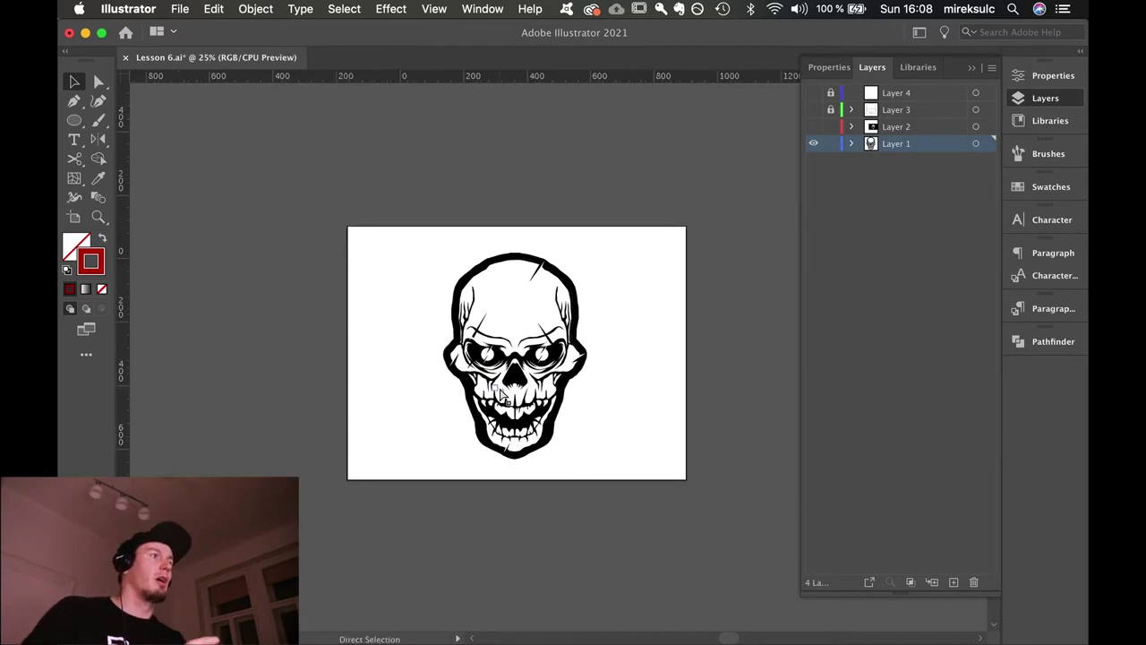
key("super+minus")
scroll(560, 380, "right", 1)
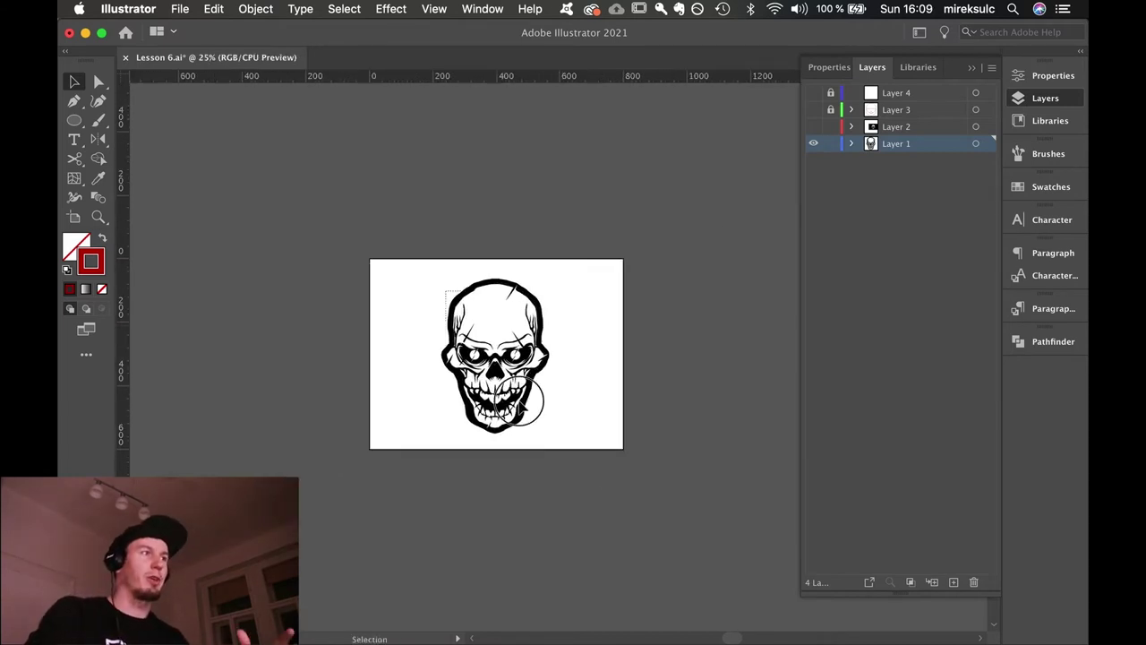
left_click(530, 421)
left_click_drag(509, 353, 716, 355)
left_click(413, 389)
Show Layer 2 with the skull photo and reduce the photo's opacity.
key("super+equal")
key("super+equal")
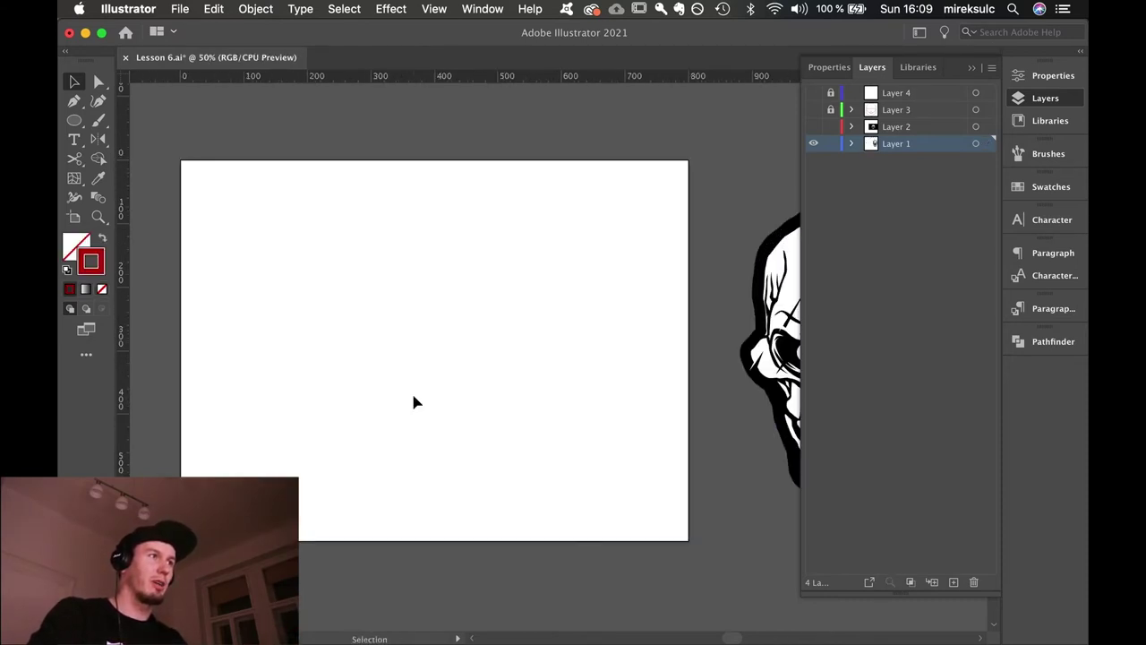
scroll(412, 389, "left", 1)
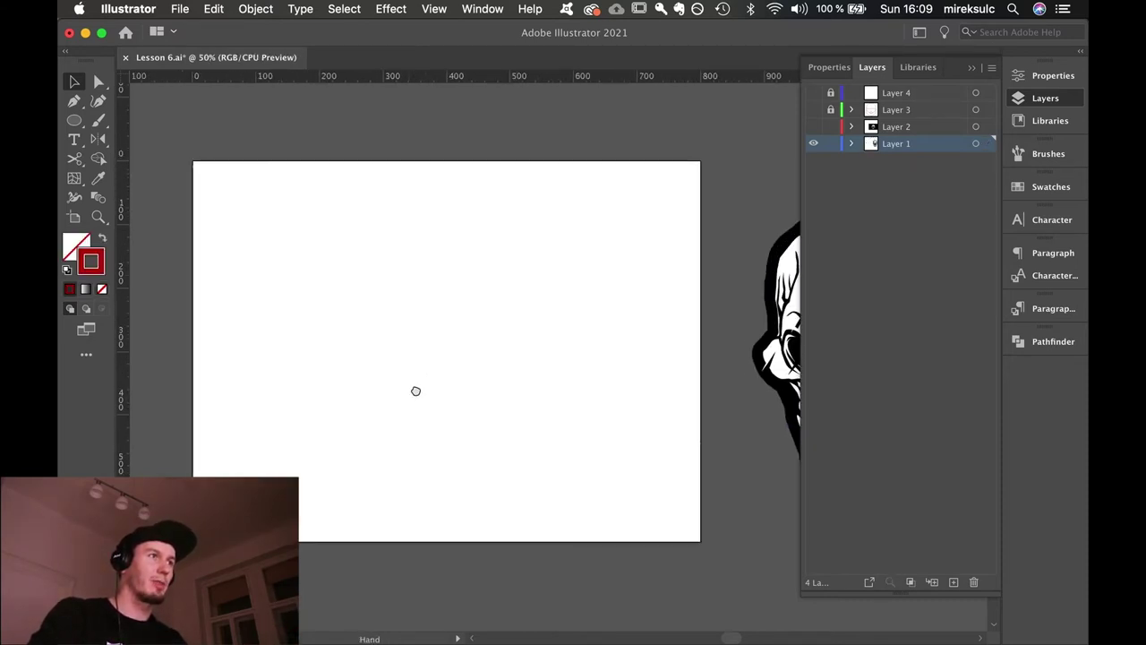
left_click(816, 128)
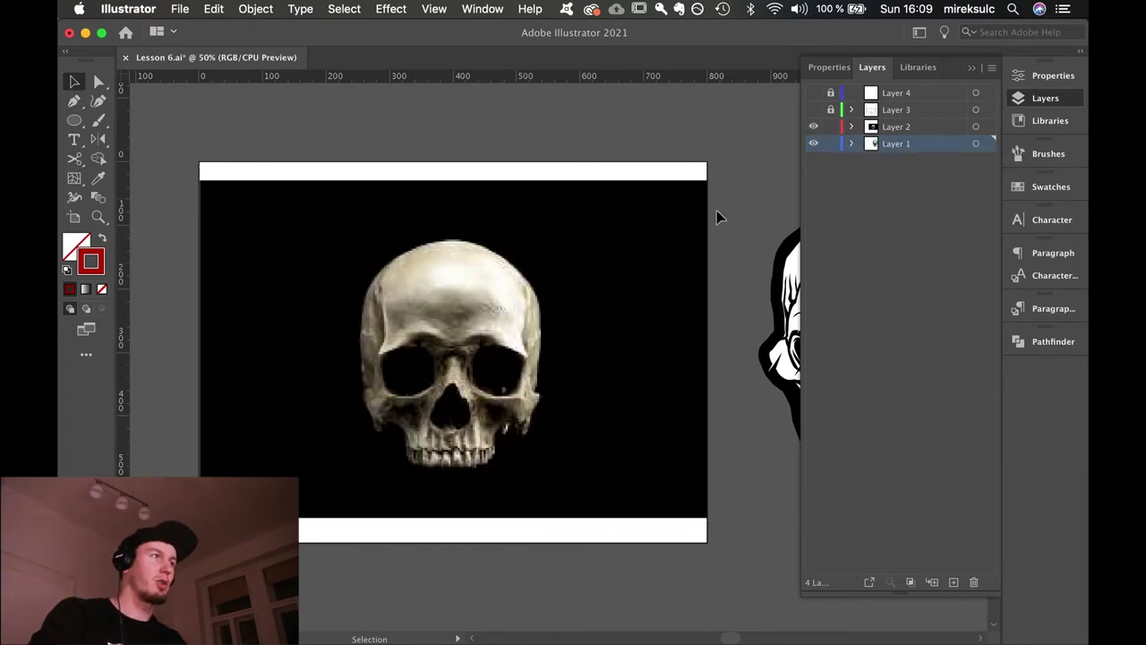
left_click(660, 271)
left_click(1049, 76)
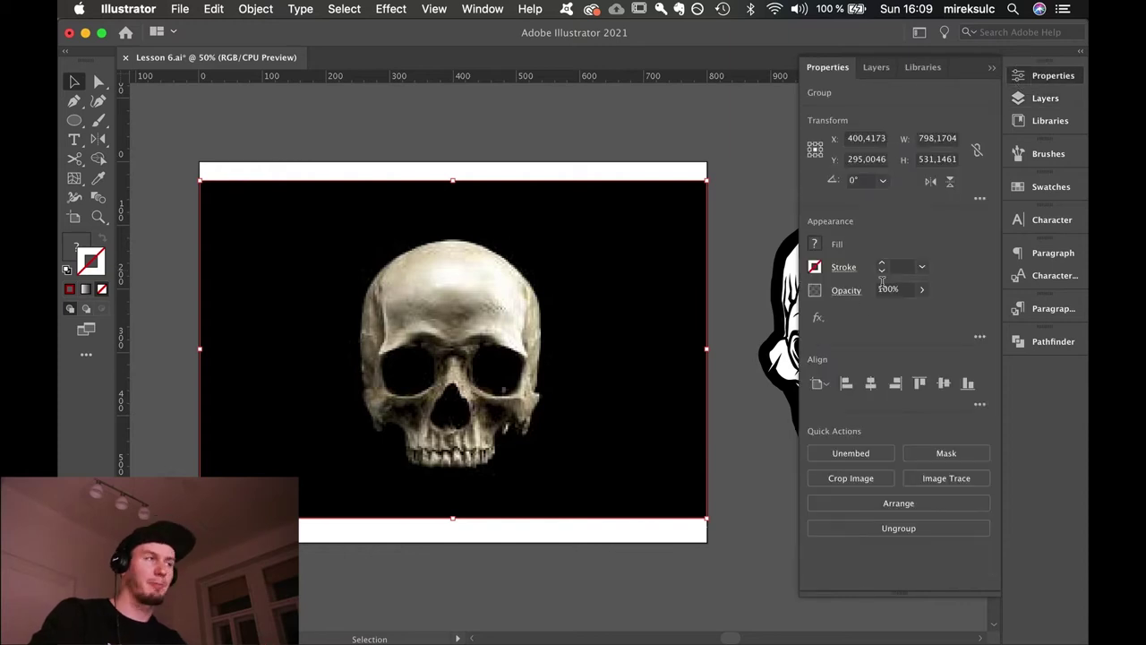
left_click(924, 296)
left_click_drag(921, 309, 889, 309)
left_click(733, 159)
Show the red construction shapes on Layer 3, unlock that layer and lock the photo's Layer 2.
left_click(1021, 98)
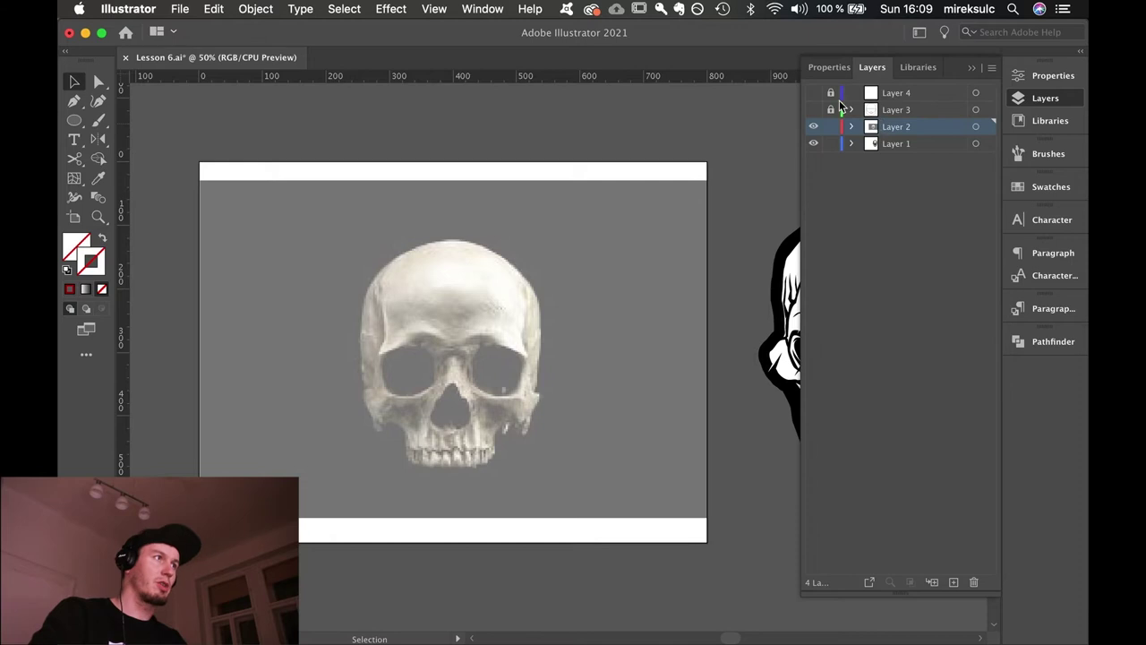
left_click(813, 109)
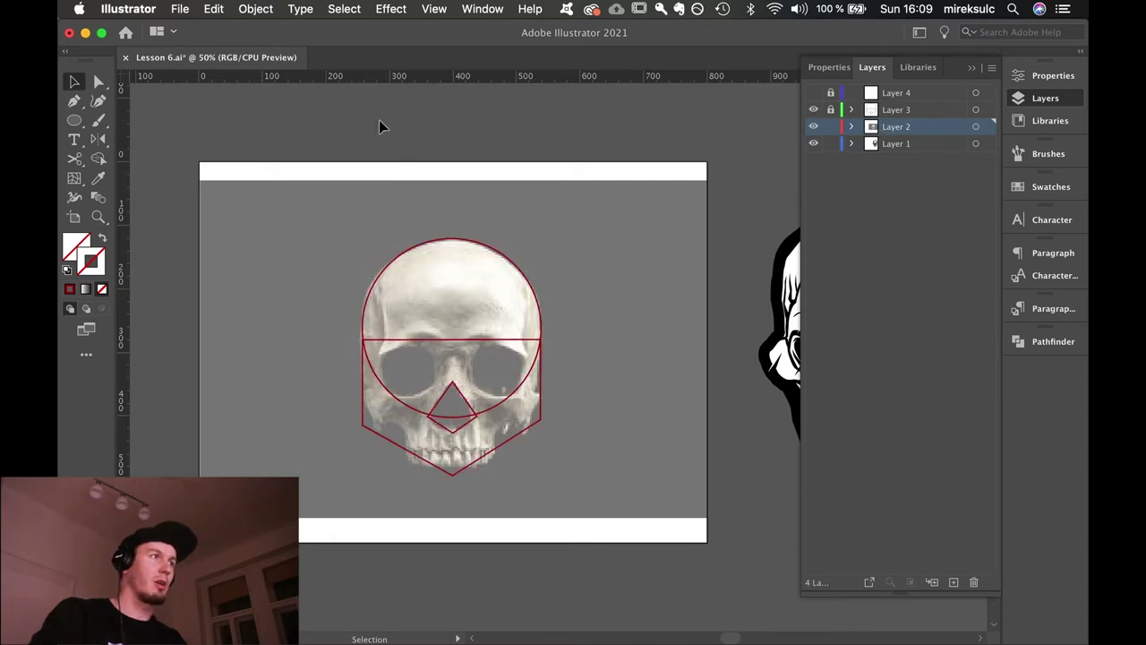
left_click_drag(337, 148, 626, 595)
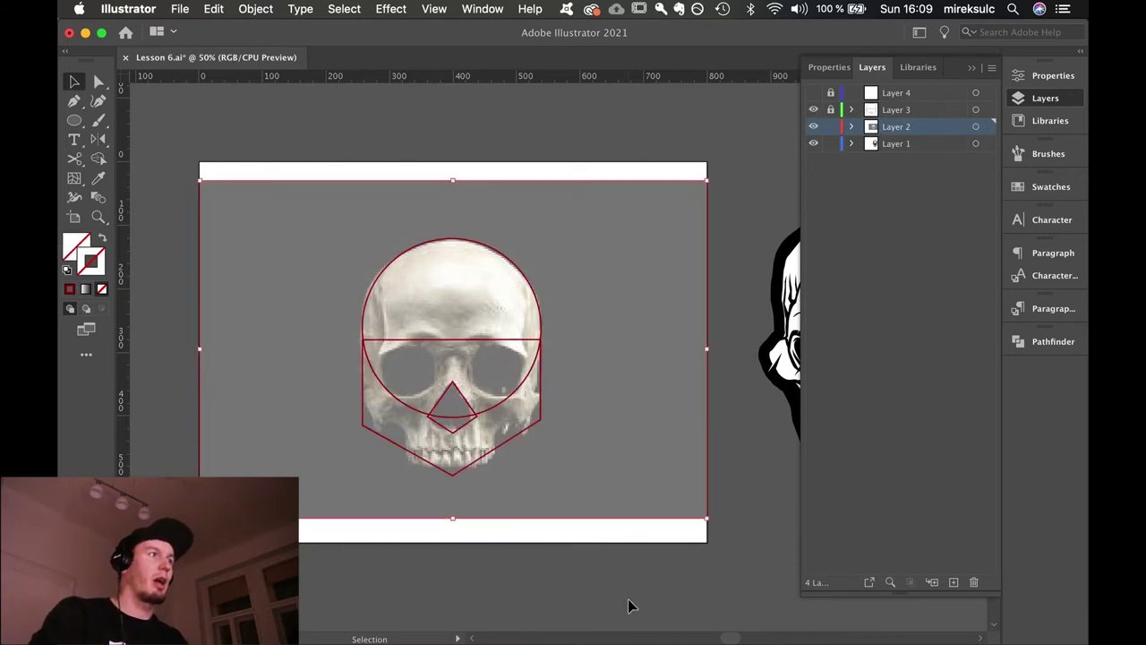
left_click(831, 128)
left_click(831, 127)
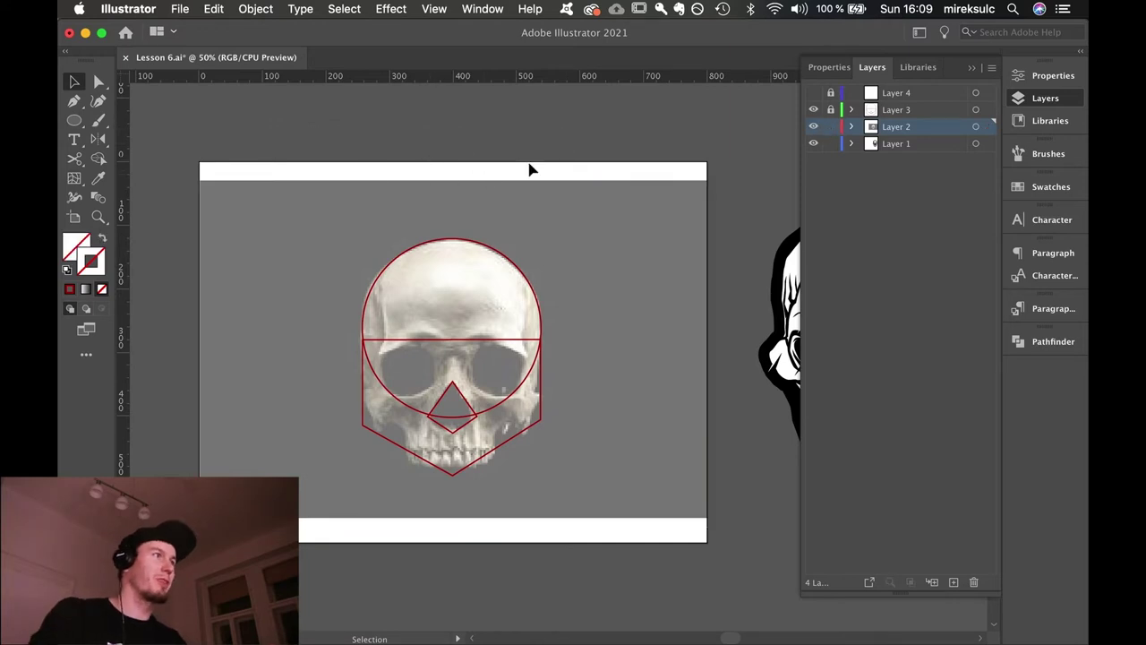
left_click(1043, 77)
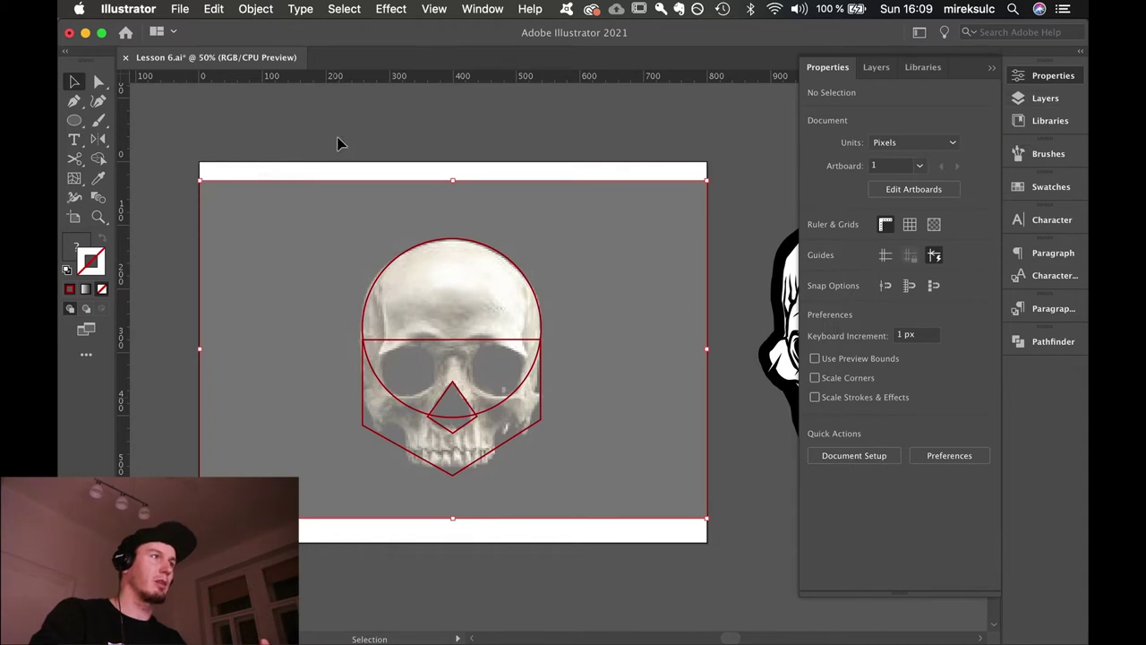
left_click(587, 509)
left_click(1045, 97)
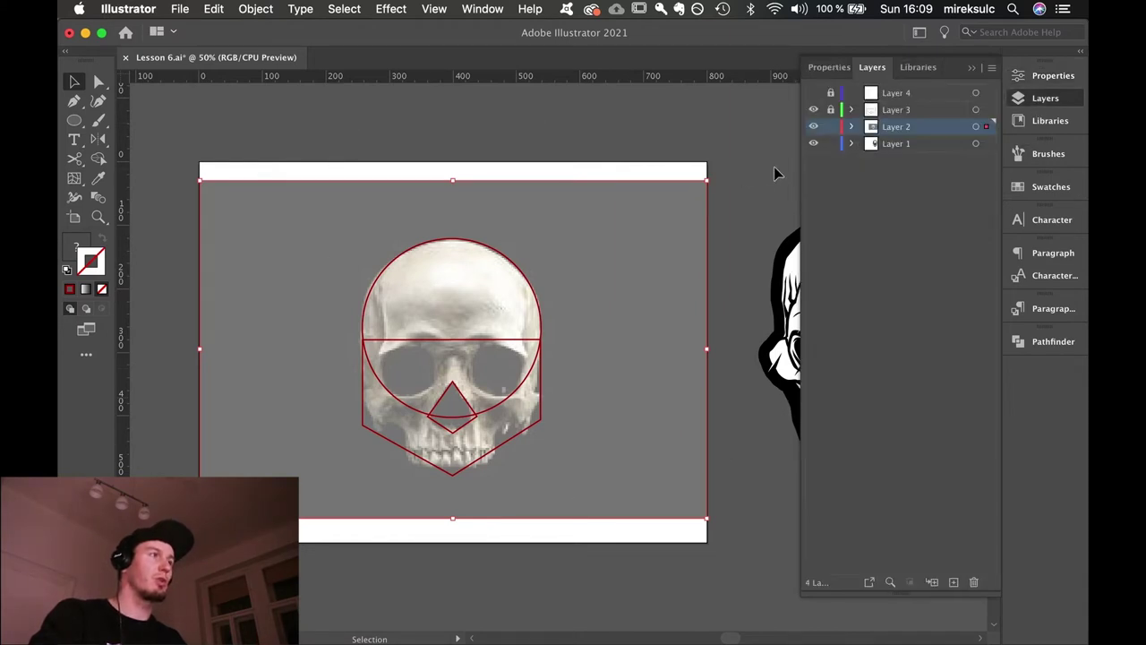
left_click(830, 126)
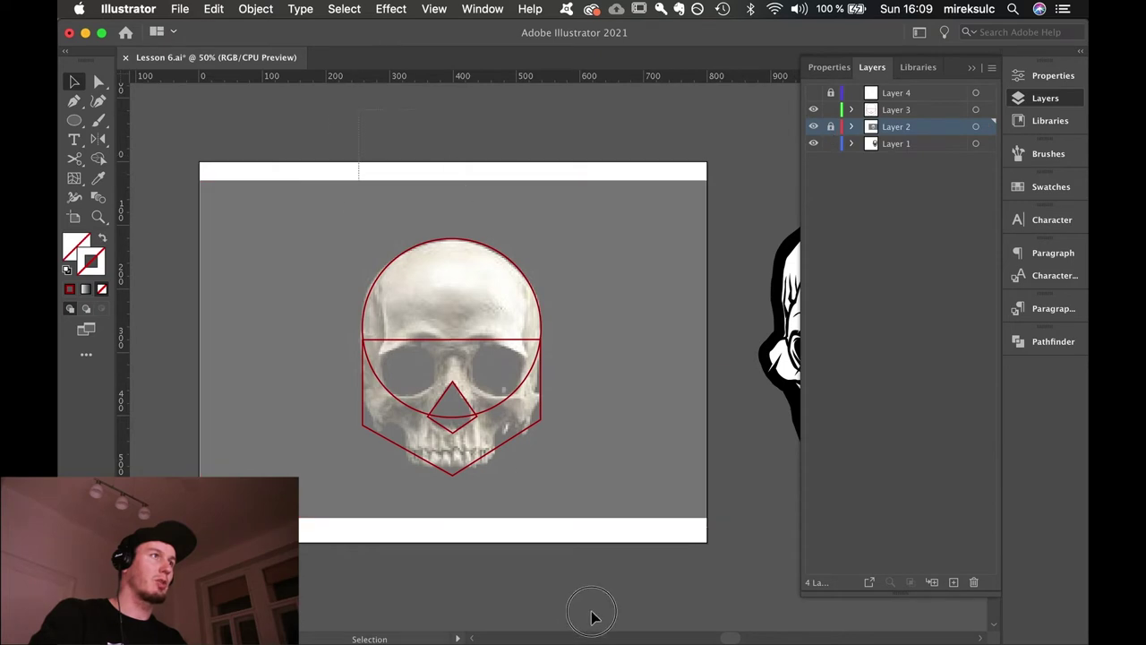
Reduce the opacity of all construction shapes on Layer 3 to 44% and lock the layer.
left_click(975, 109)
left_click(1052, 76)
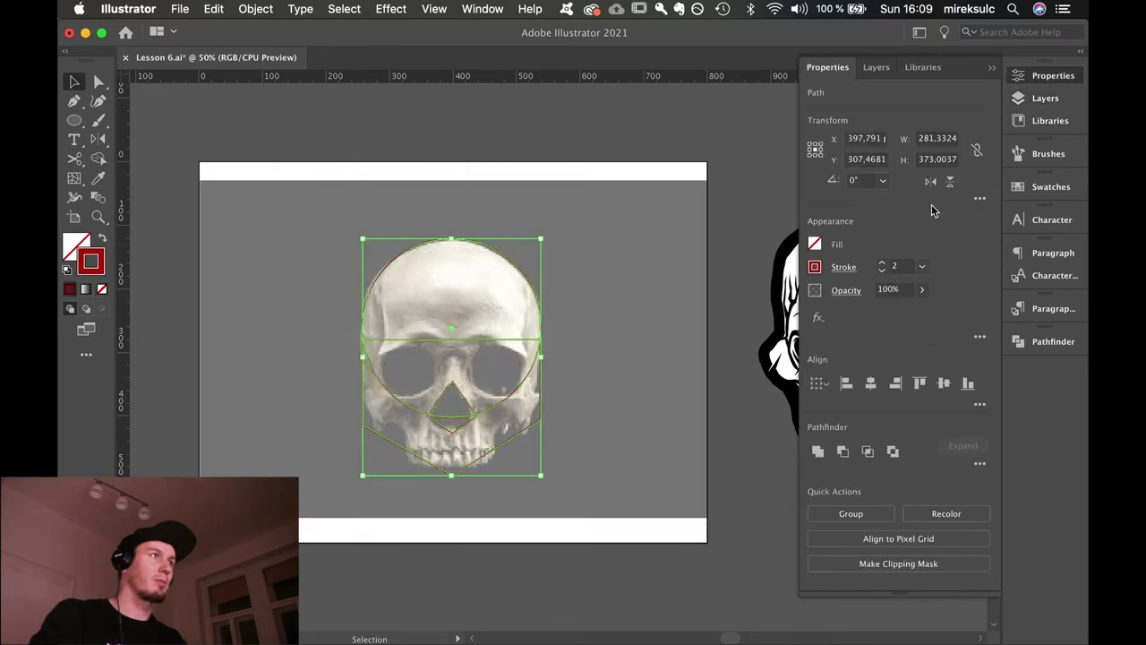
left_click(923, 291)
left_click_drag(887, 317, 888, 318)
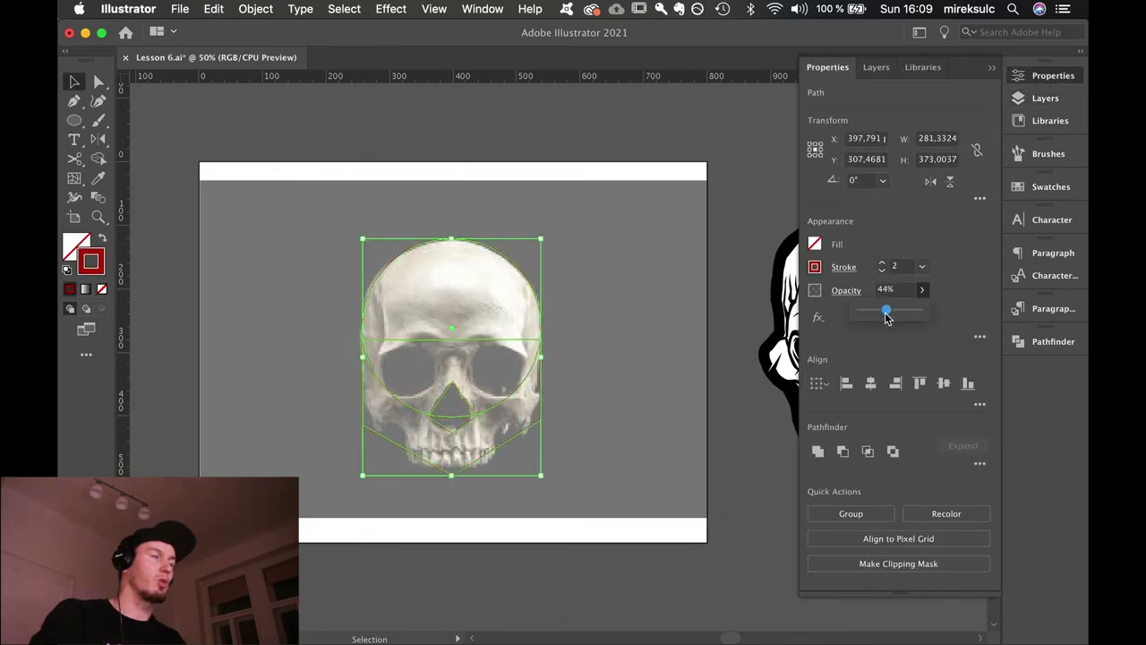
left_click(1027, 100)
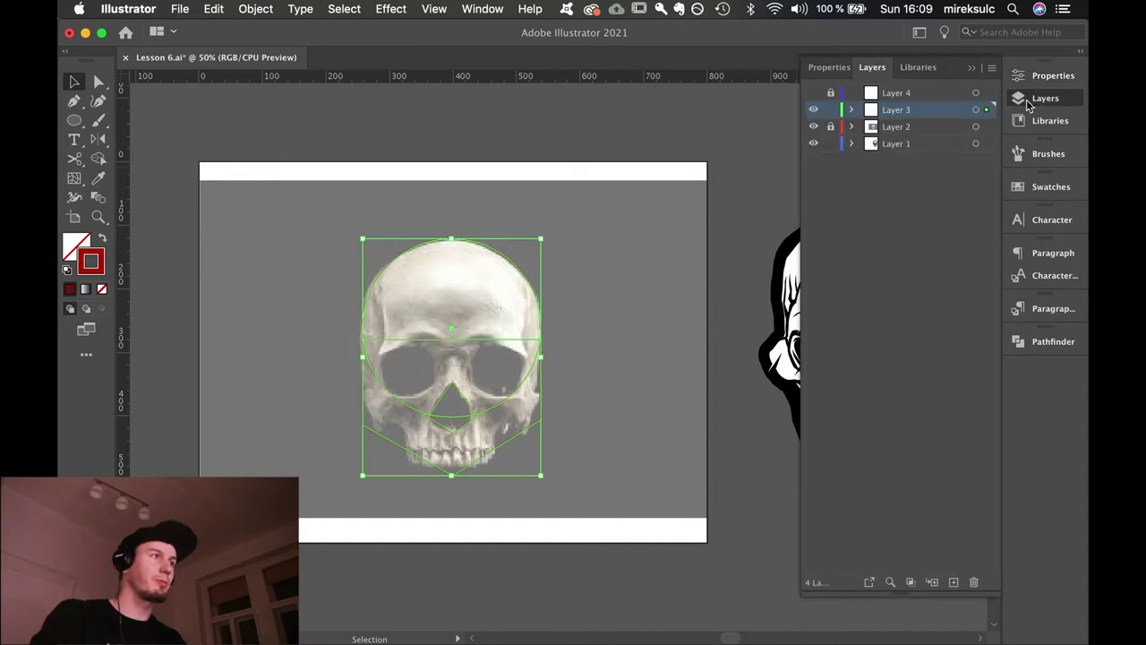
left_click(830, 109)
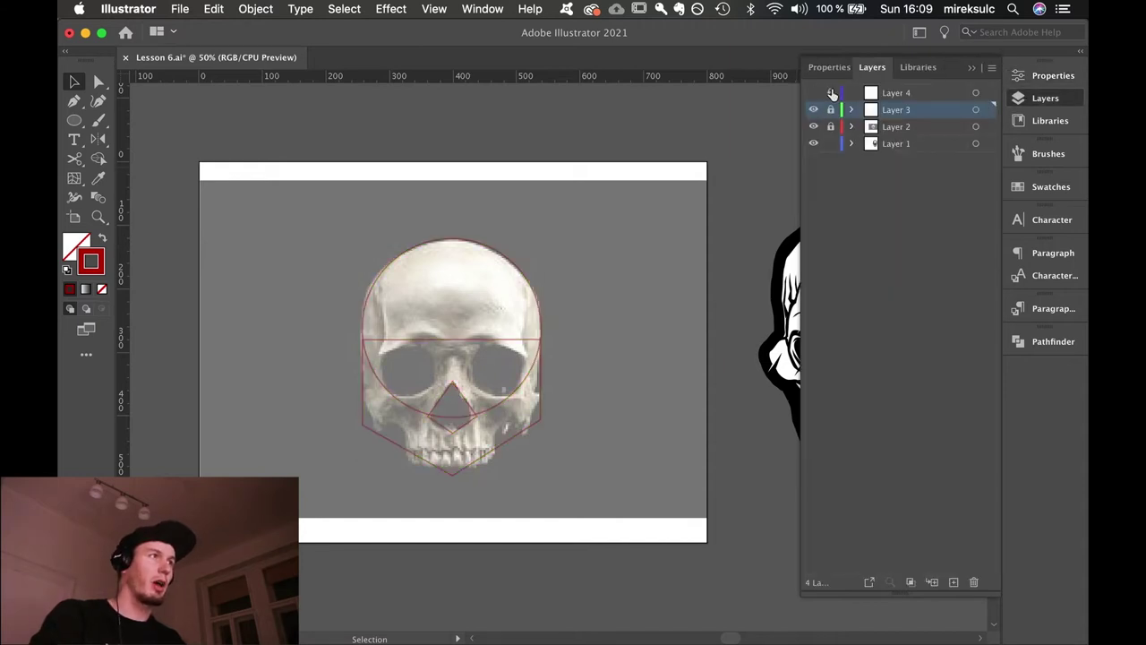
Unlock Layer 4 and make it the active layer for drawing over the skull.
left_click(949, 97)
key("super+equal")
key("super+equal")
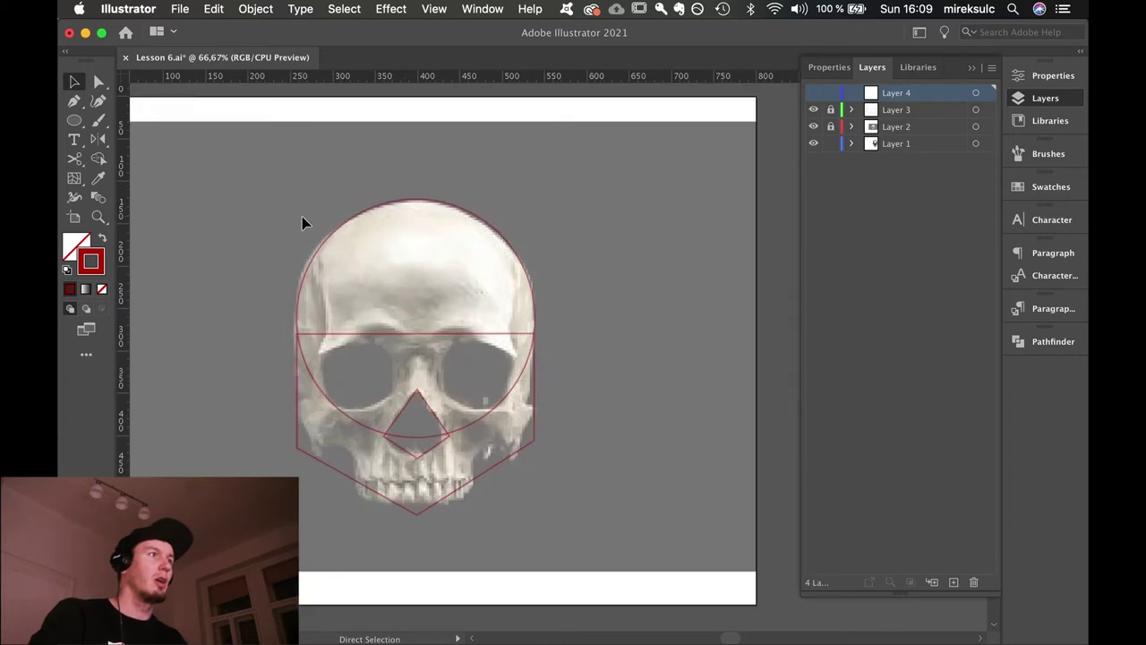
left_click_drag(251, 241, 397, 274)
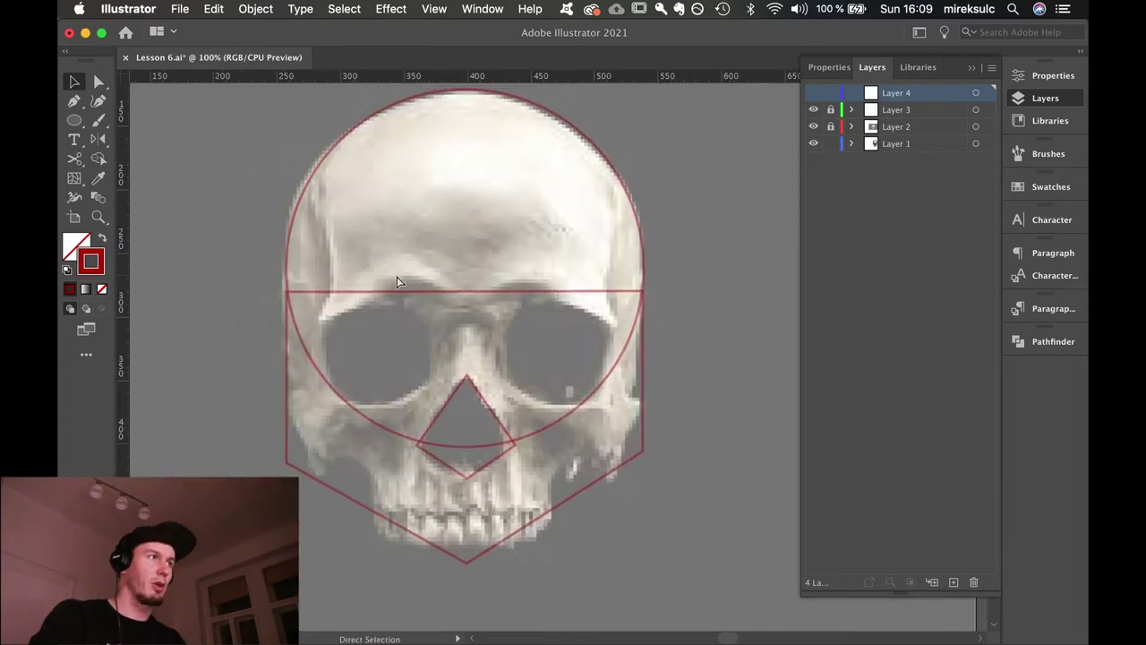
key("super+minus")
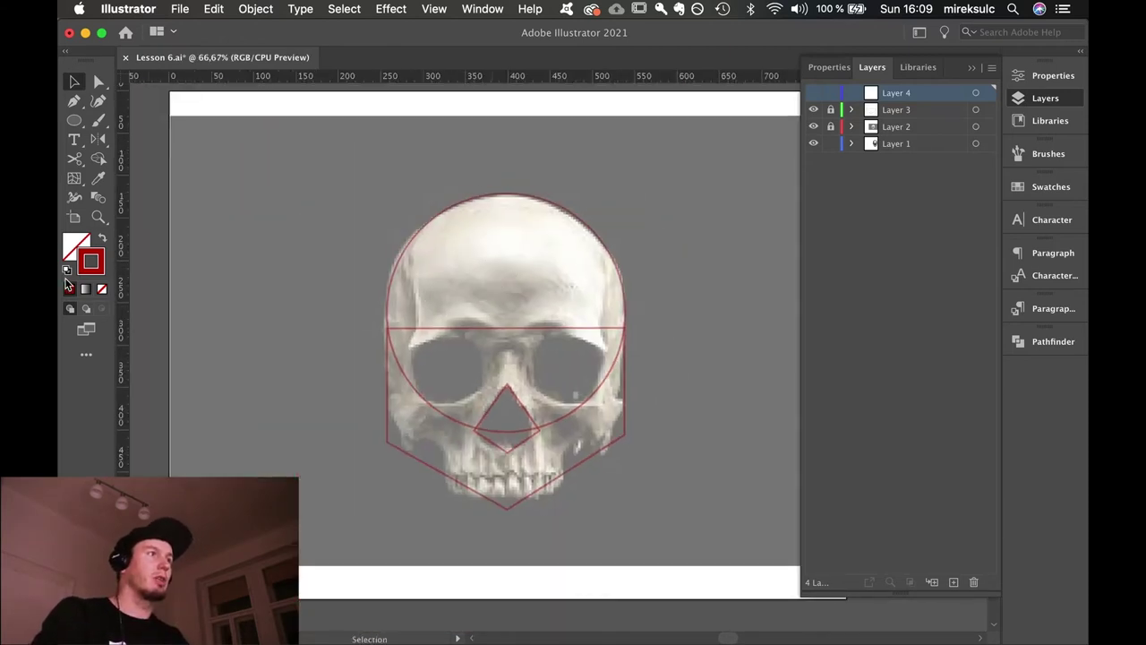
Set the stroke colour to black, 000000.
double_click(91, 261)
left_click_drag(221, 389, 77, 530)
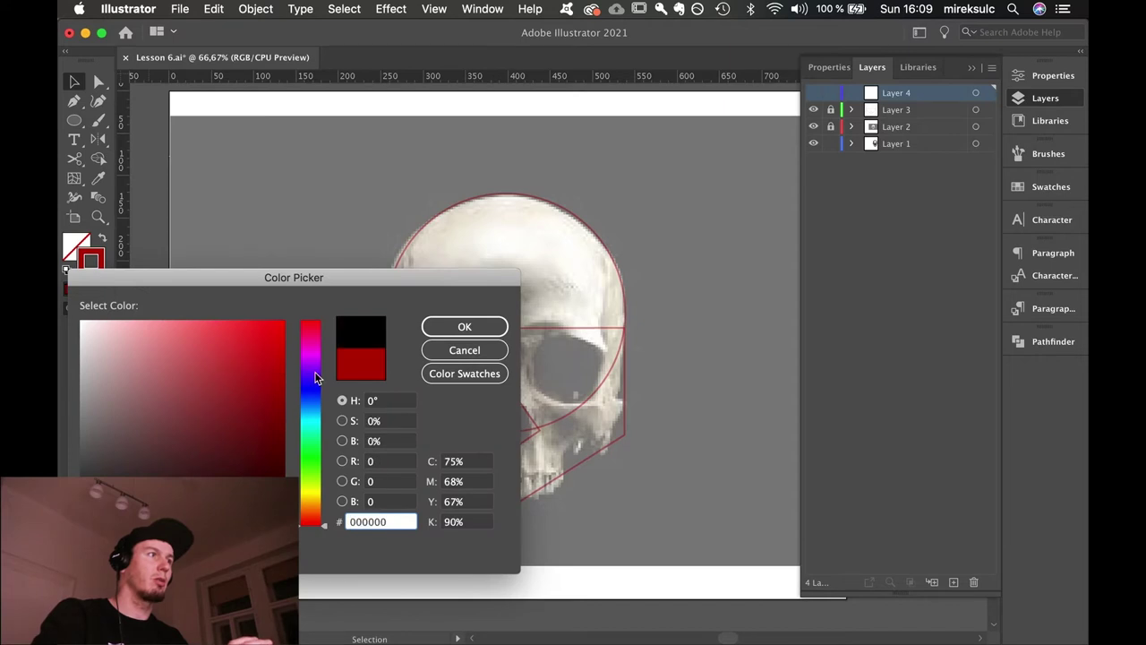
left_click(473, 328)
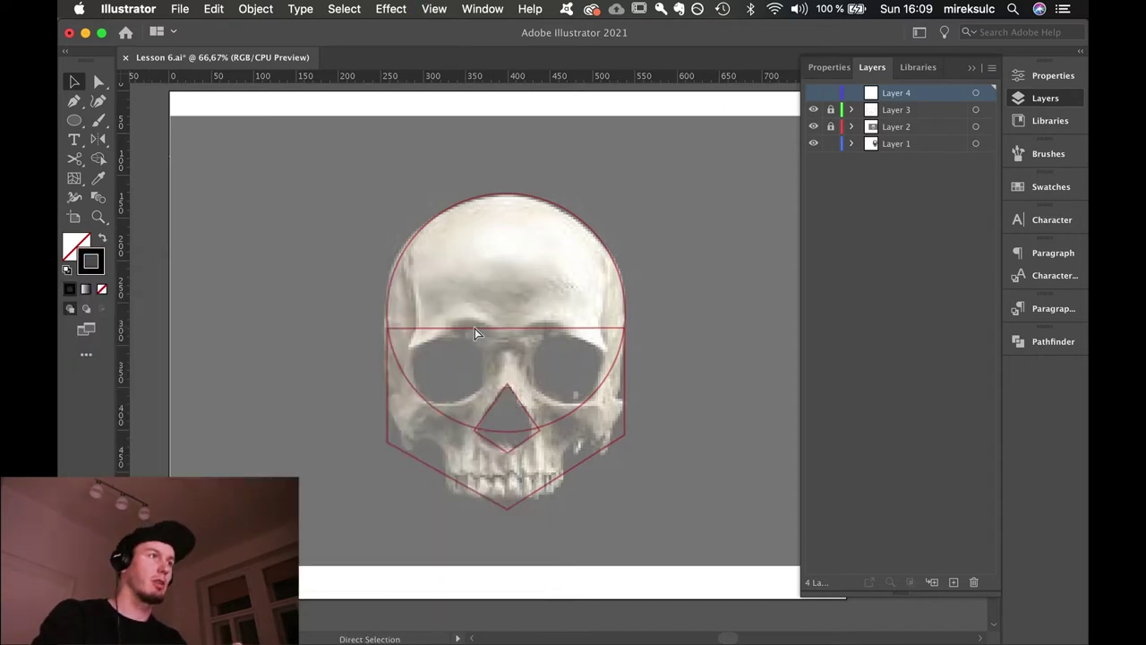
Activate the Pen tool and show the guides over the skull.
key("super+equal")
key("p")
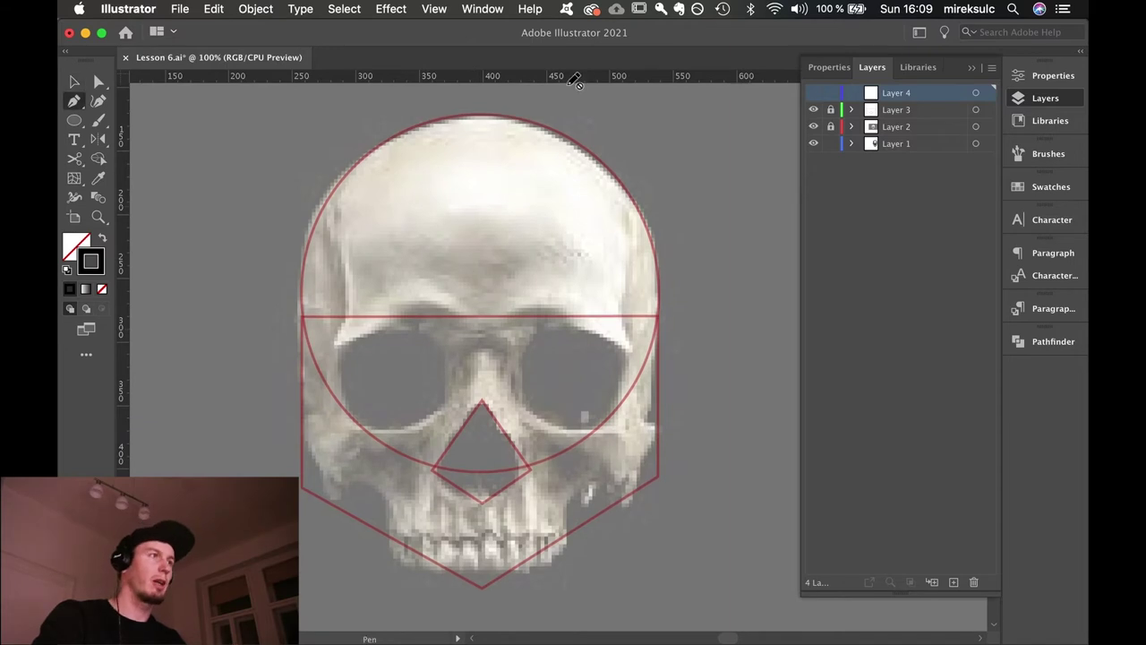
left_click(428, 8)
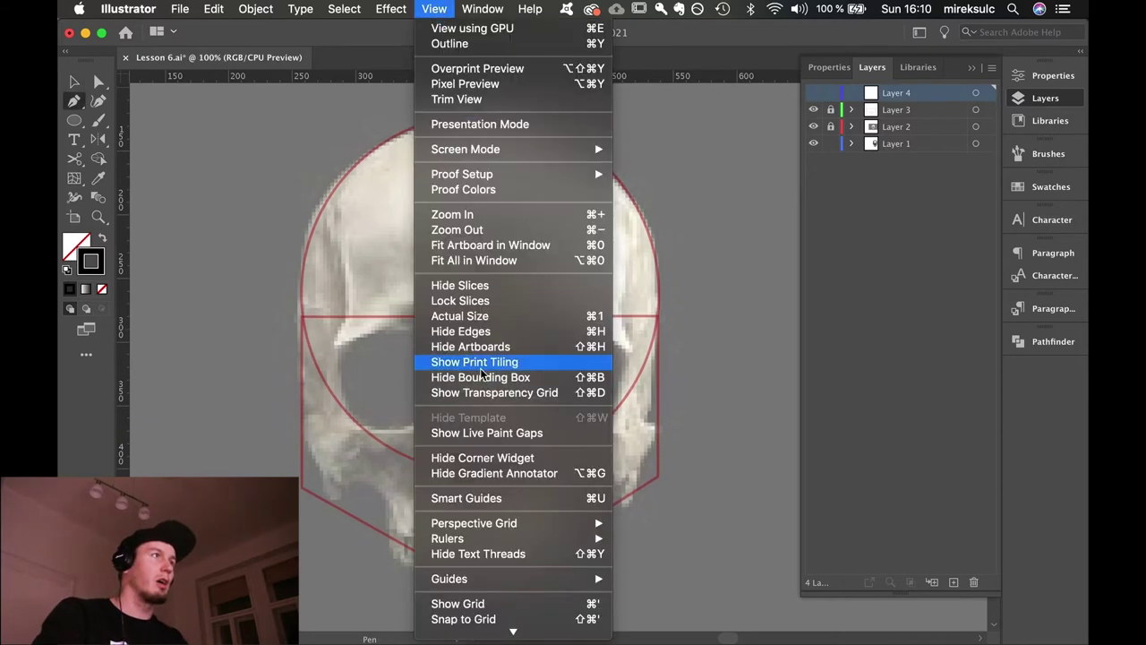
mouse_move(555, 582)
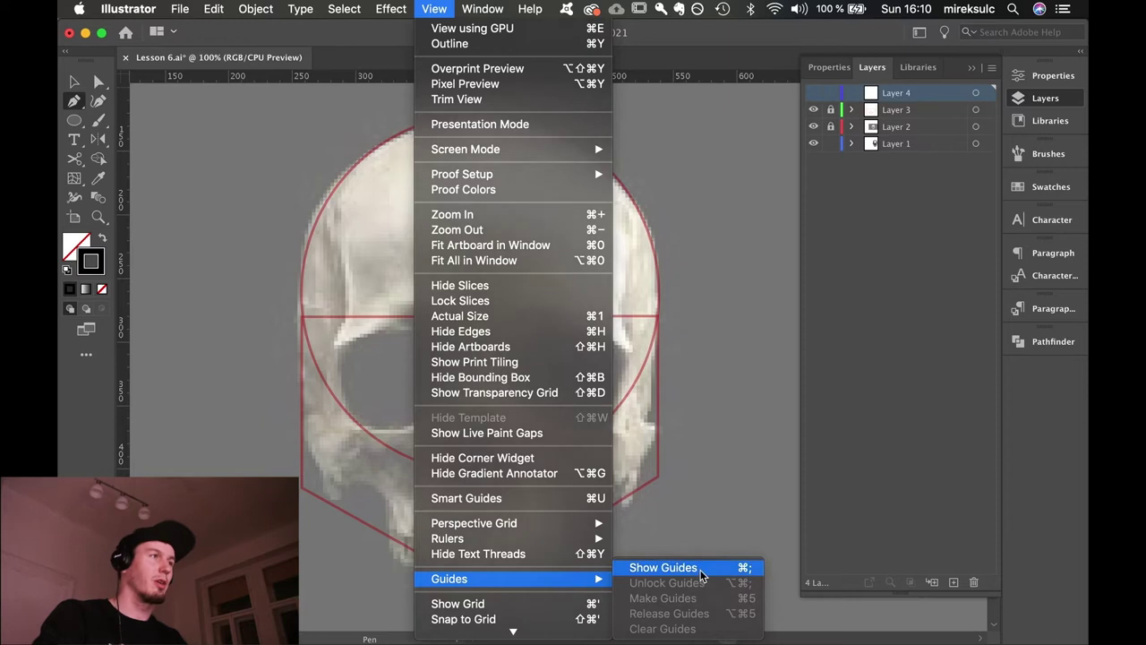
left_click(663, 568)
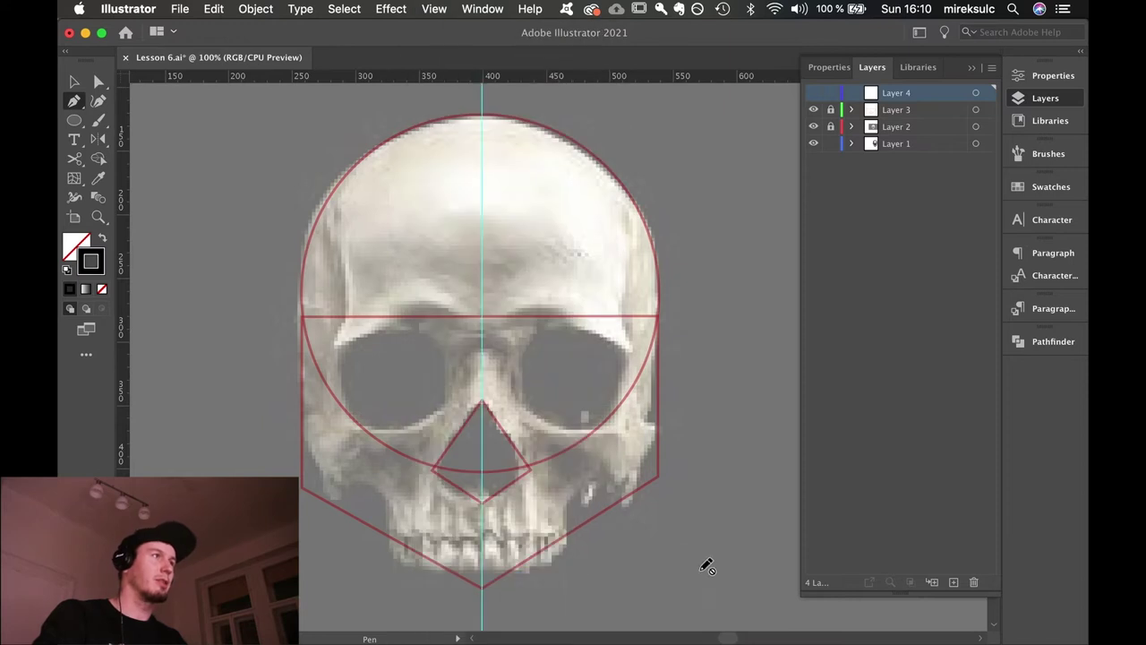
Unlock the guides and recheck their lock setting.
left_click(434, 8)
mouse_move(555, 579)
left_click(667, 582)
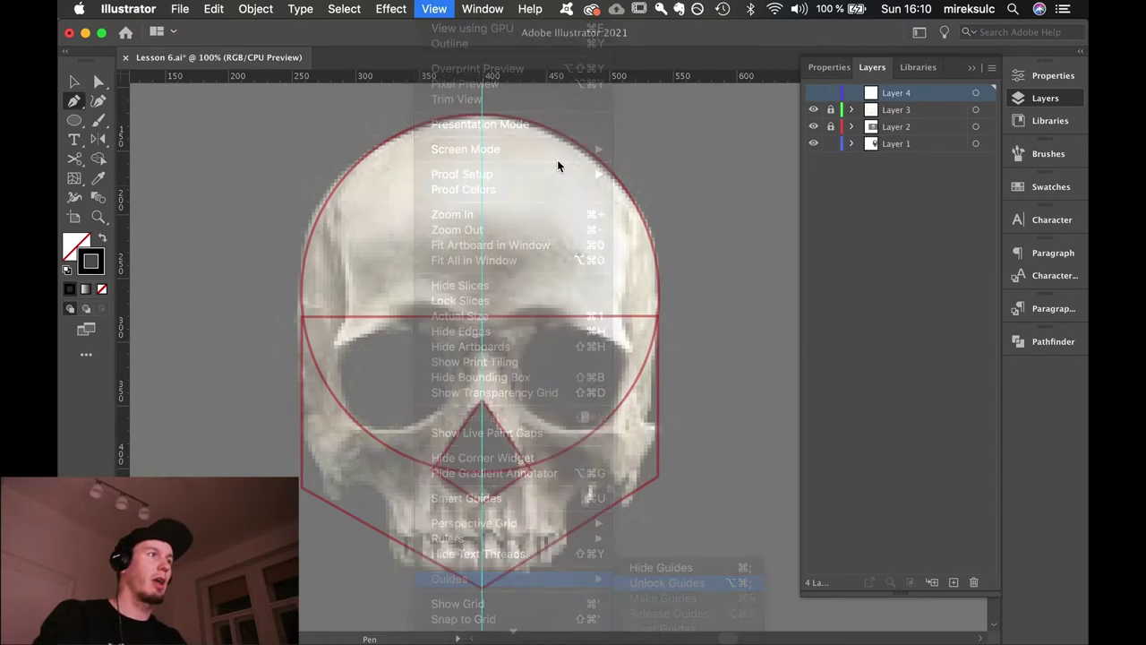
key("v")
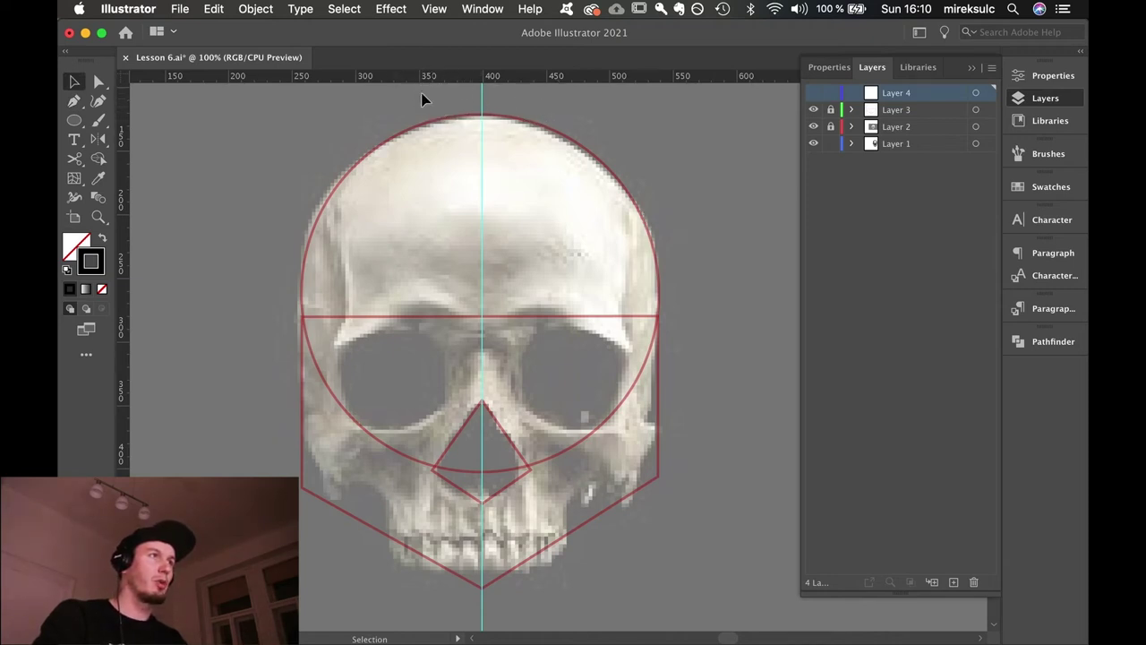
left_click(434, 8)
mouse_move(481, 580)
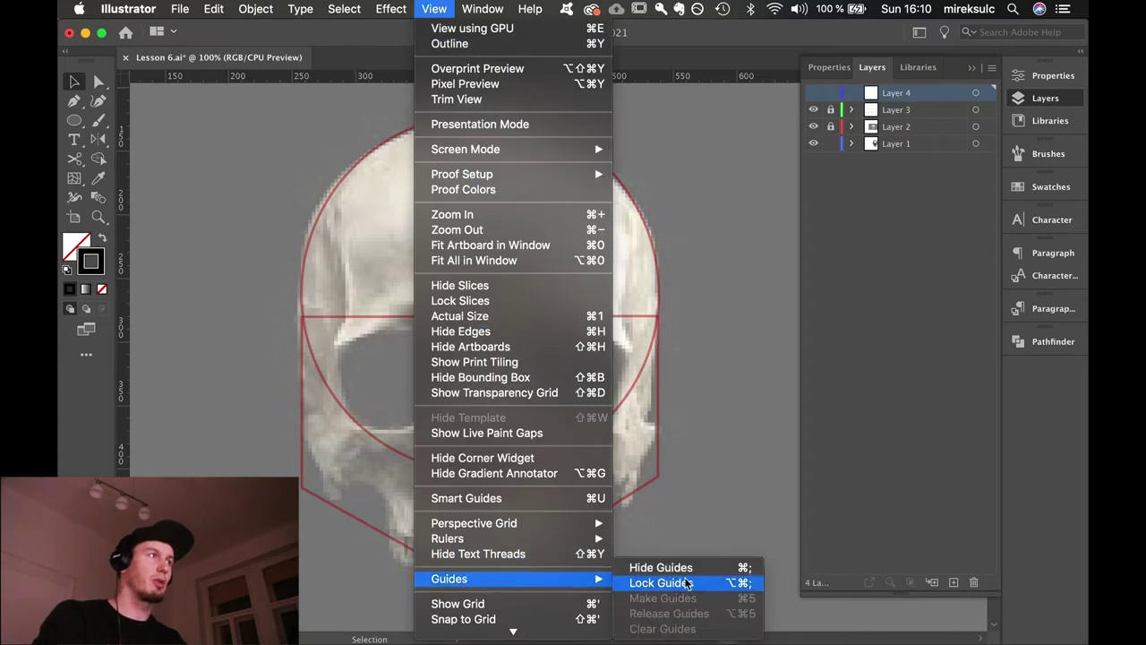
left_click(686, 582)
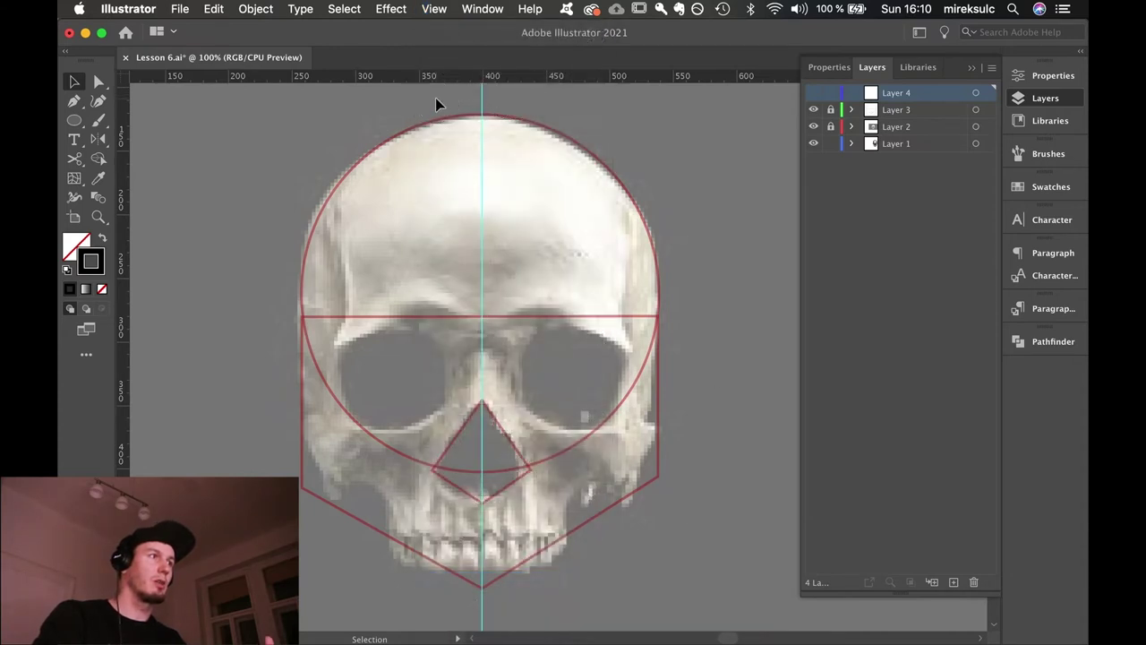
Unlock Layer 3 and remove the vertical guide running through the skull's centre.
left_click(815, 110)
left_click(812, 110)
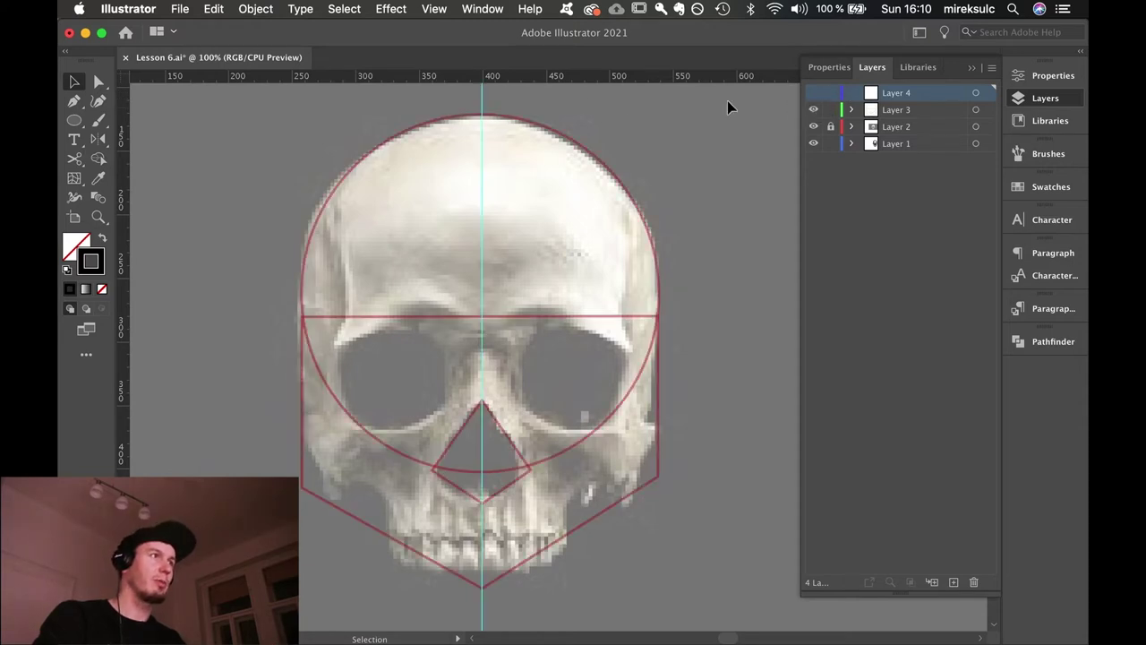
left_click(480, 101)
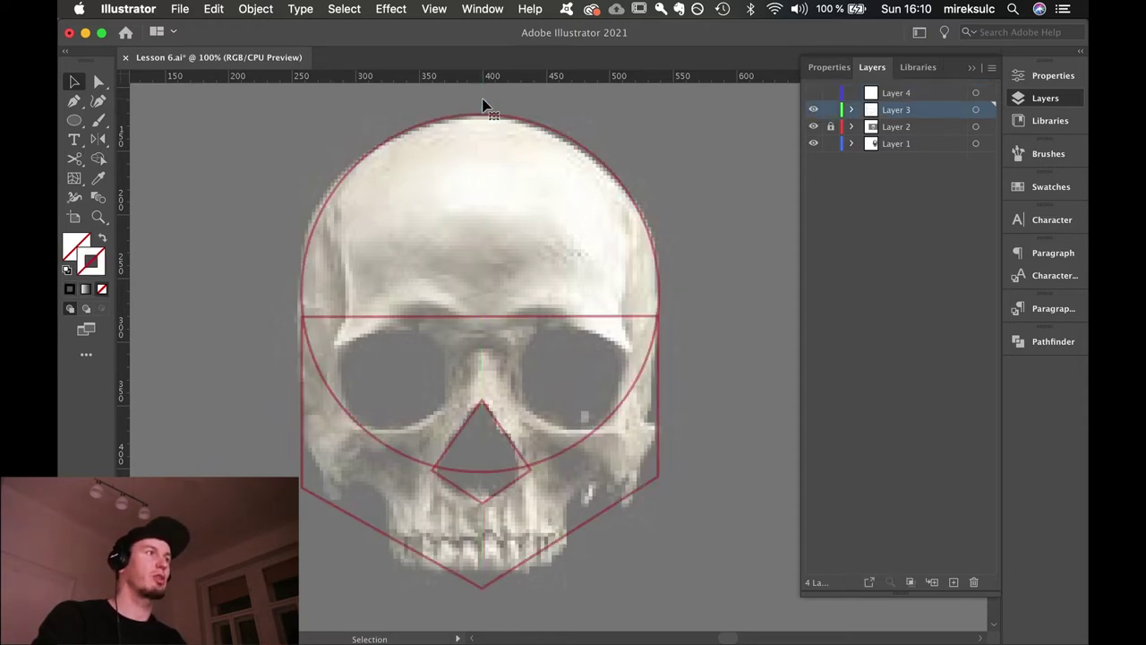
Place a vertical guide through the skull's centre, lock Layer 3 and show Layer 4.
left_click_drag(120, 132, 482, 143)
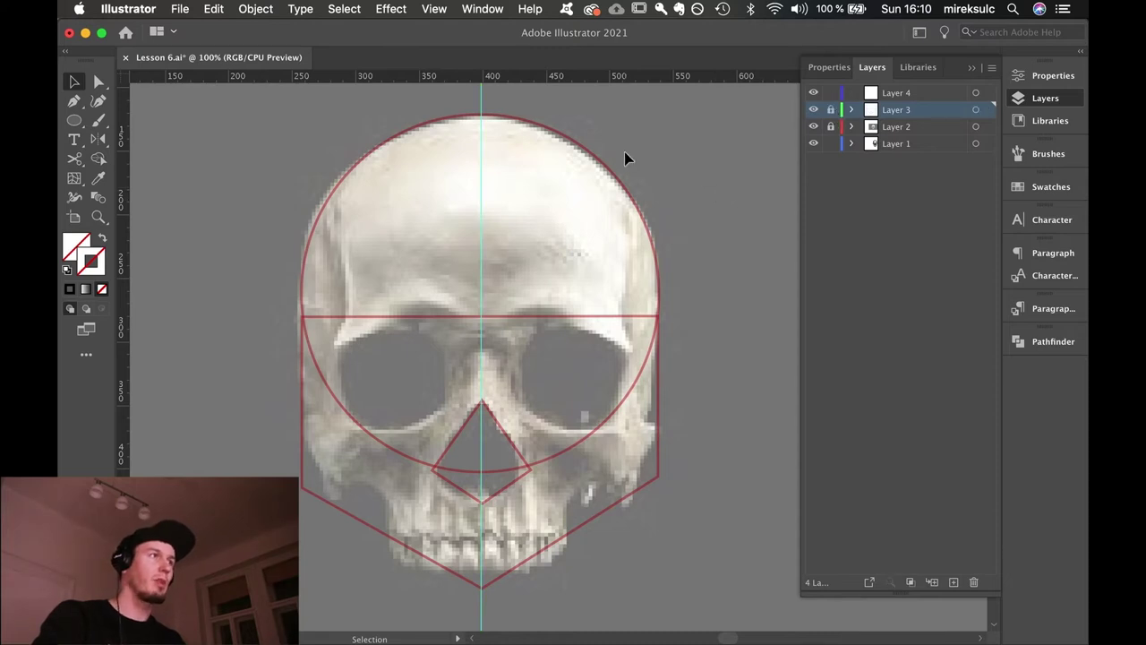
Make Layer 4 active and ready the Pen tool with a black stroke and no fill.
key("p")
key("super+equal")
key("super+equal")
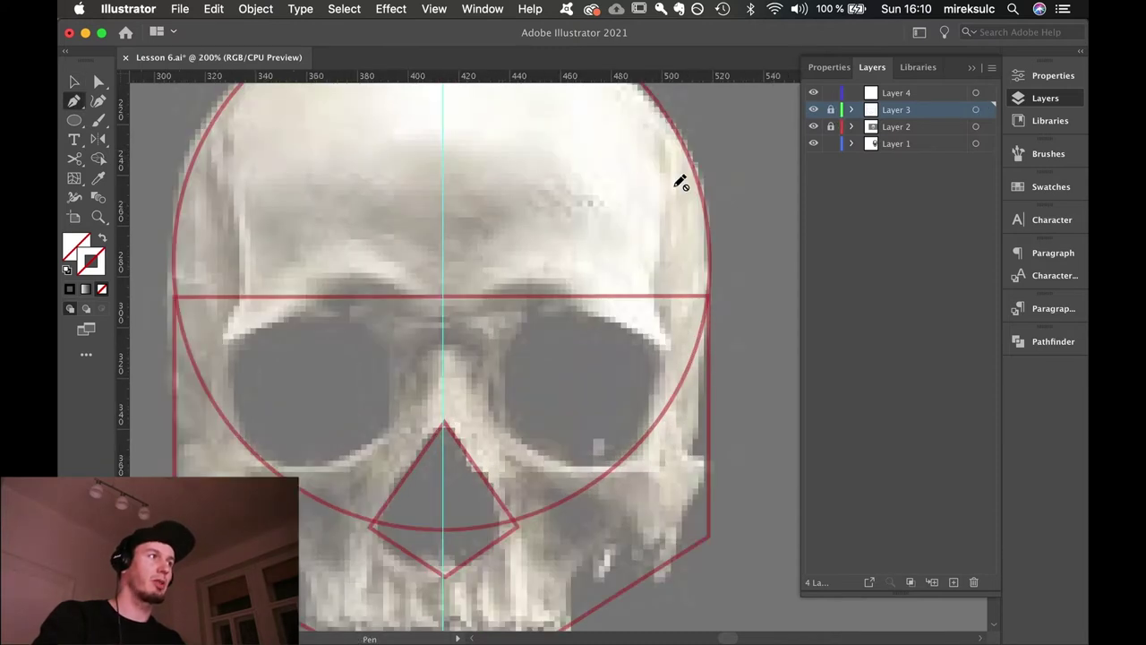
key("super+equal")
key("super+minus")
key("super+minus")
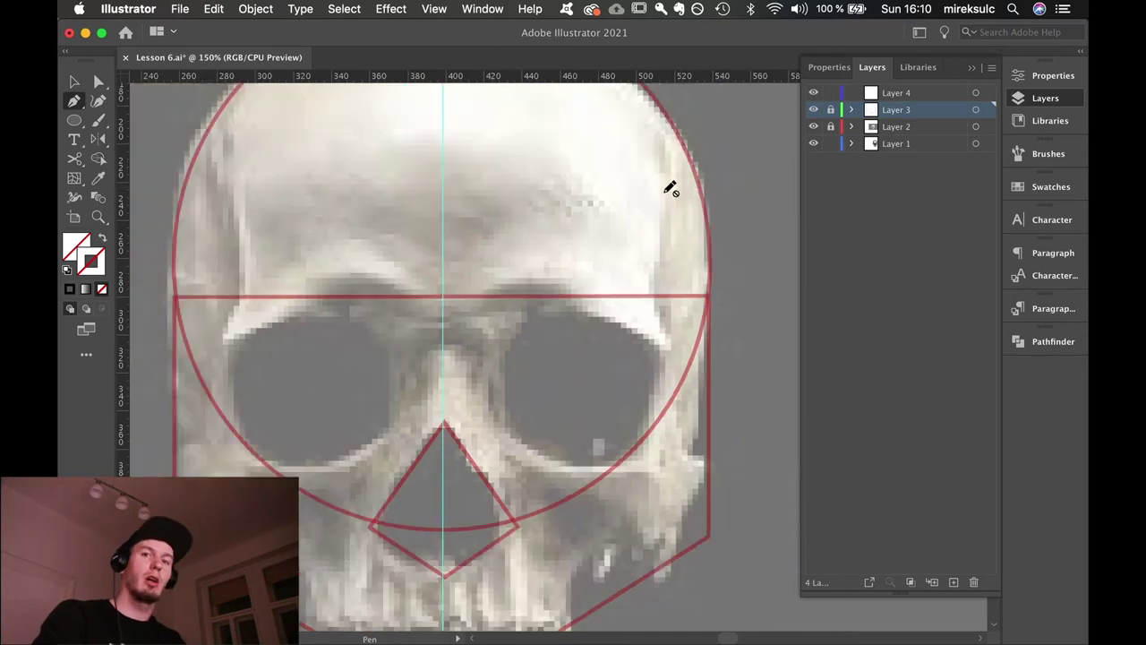
scroll(629, 241, "up", 5)
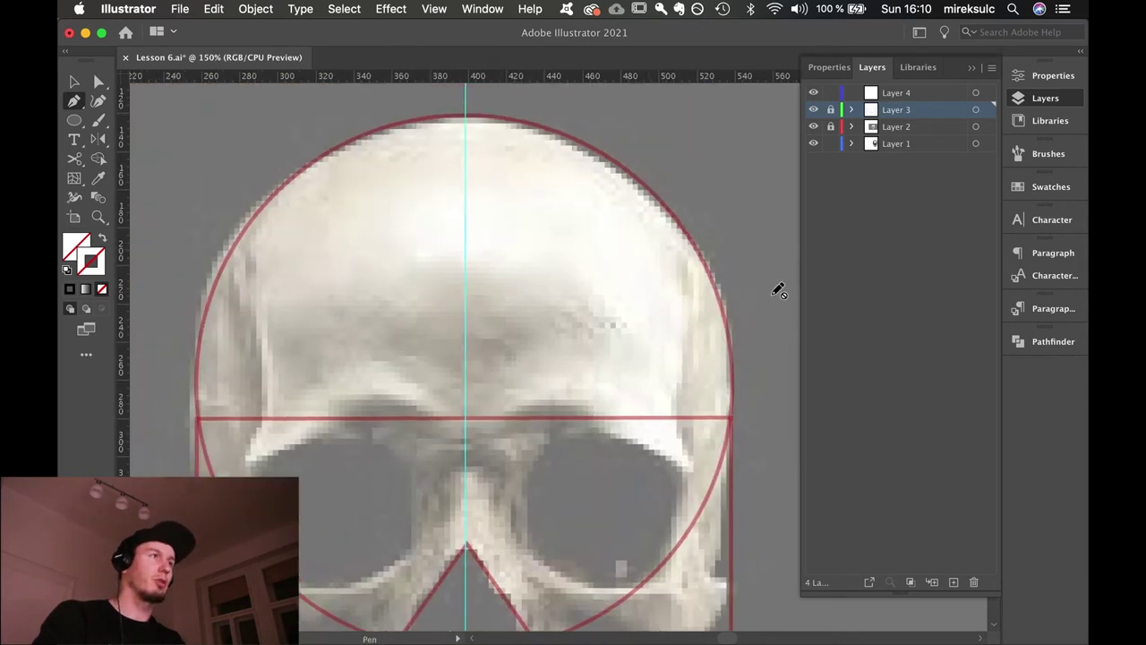
left_click(911, 94)
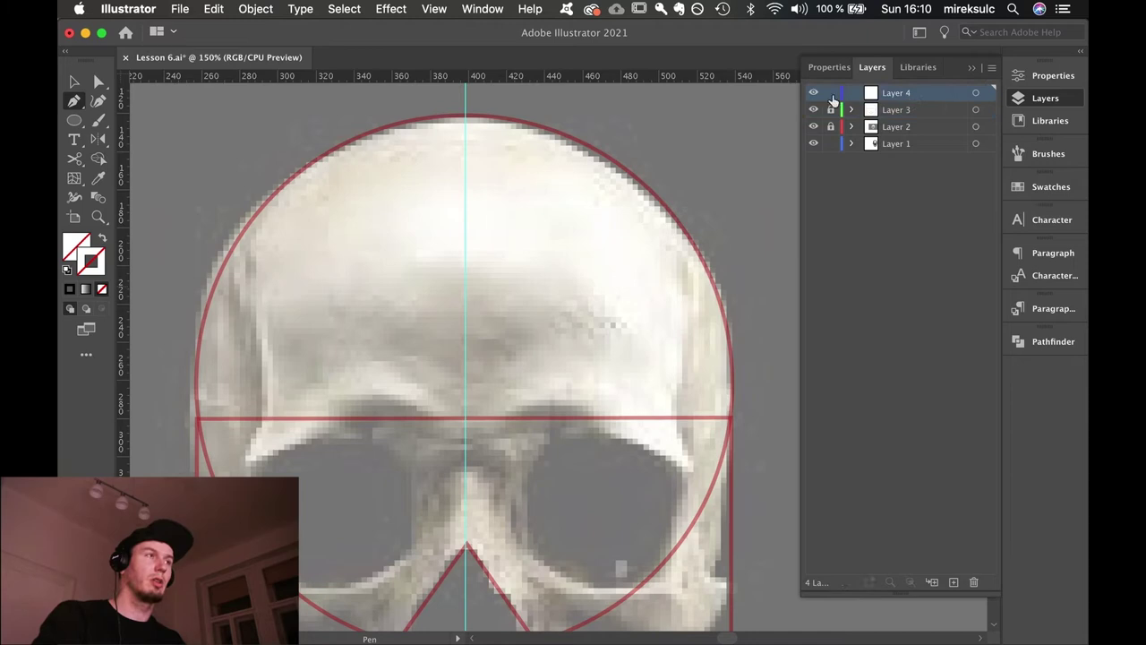
key("super")
left_click(79, 292)
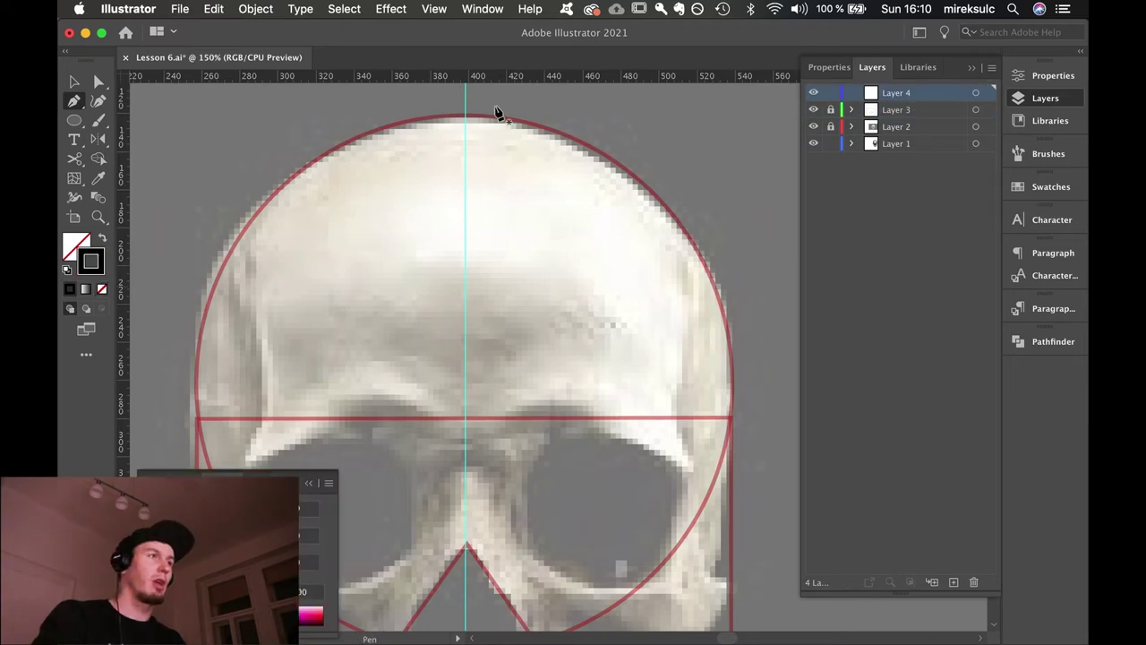
Trace the right side of the cranium with the Pen tool, from the top centre down to the start of the cheekbone.
left_click_drag(465, 116, 488, 115)
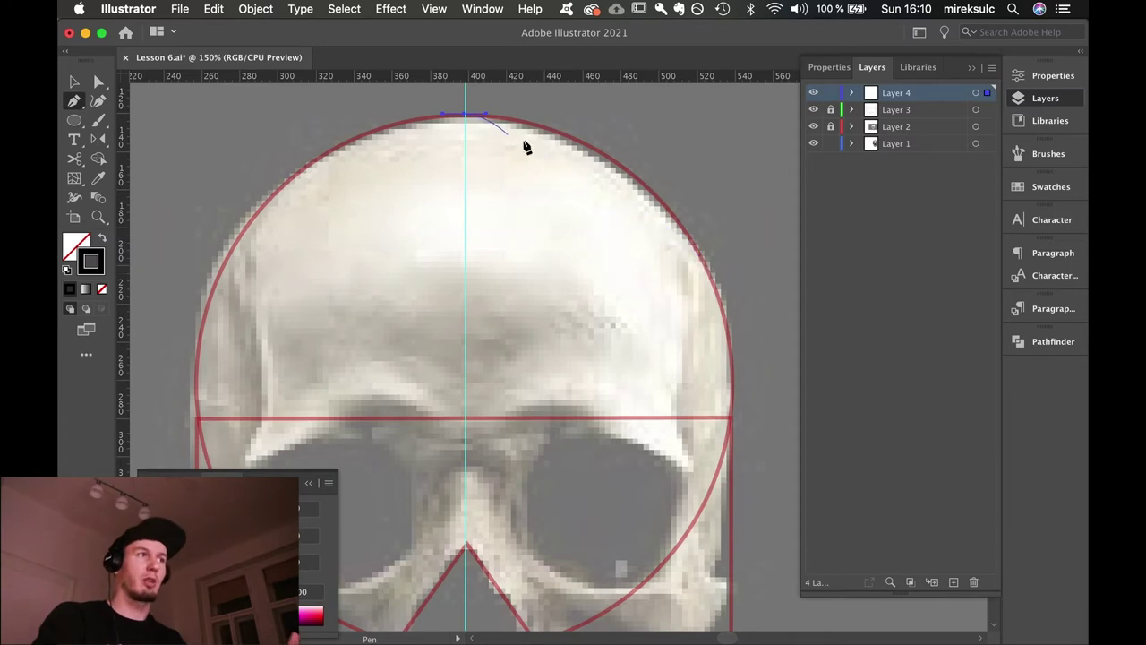
left_click_drag(710, 271, 763, 379)
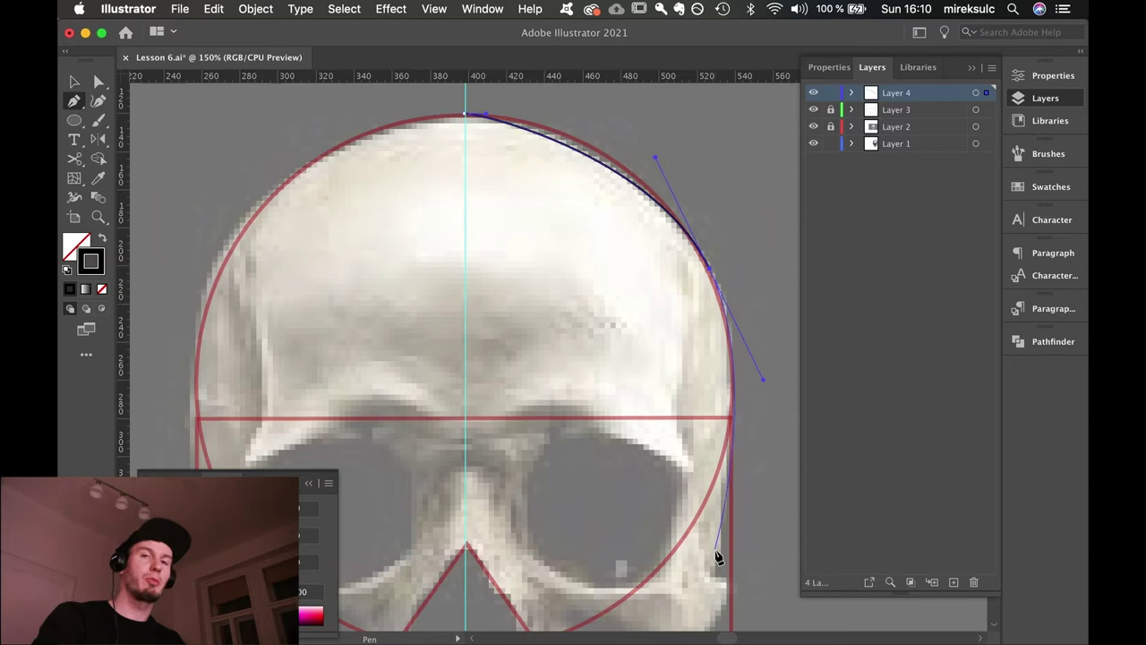
mouse_move(715, 540)
left_mouse_down()
mouse_move(711, 557)
mouse_move(689, 415)
mouse_move(700, 440)
left_mouse_up()
key("super+z")
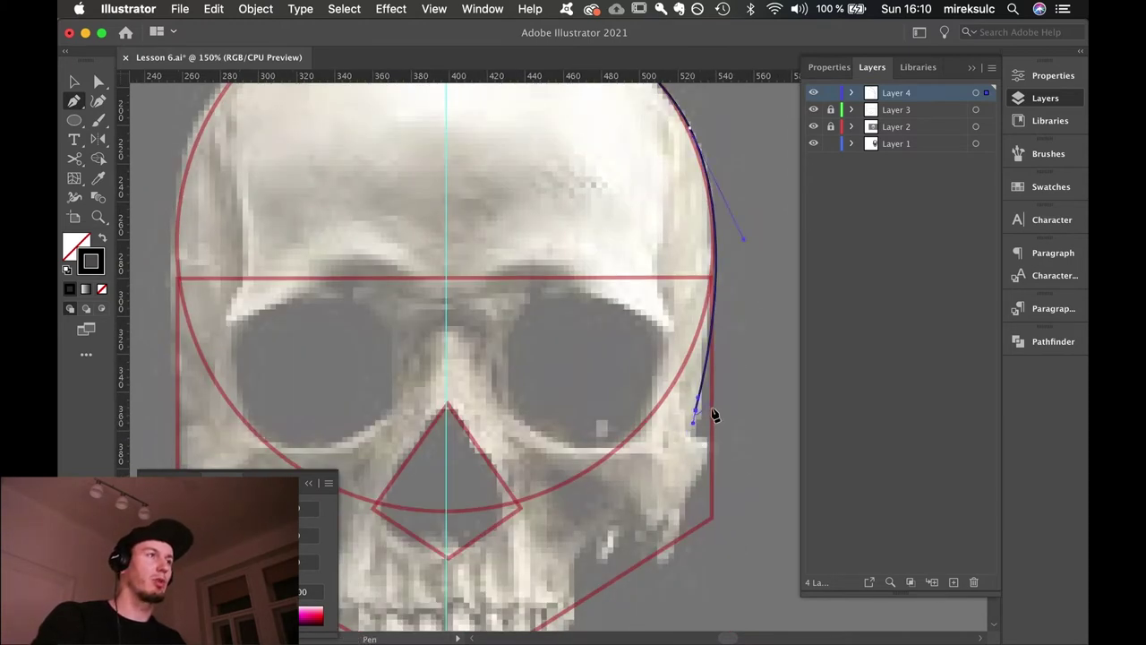
key("super+z")
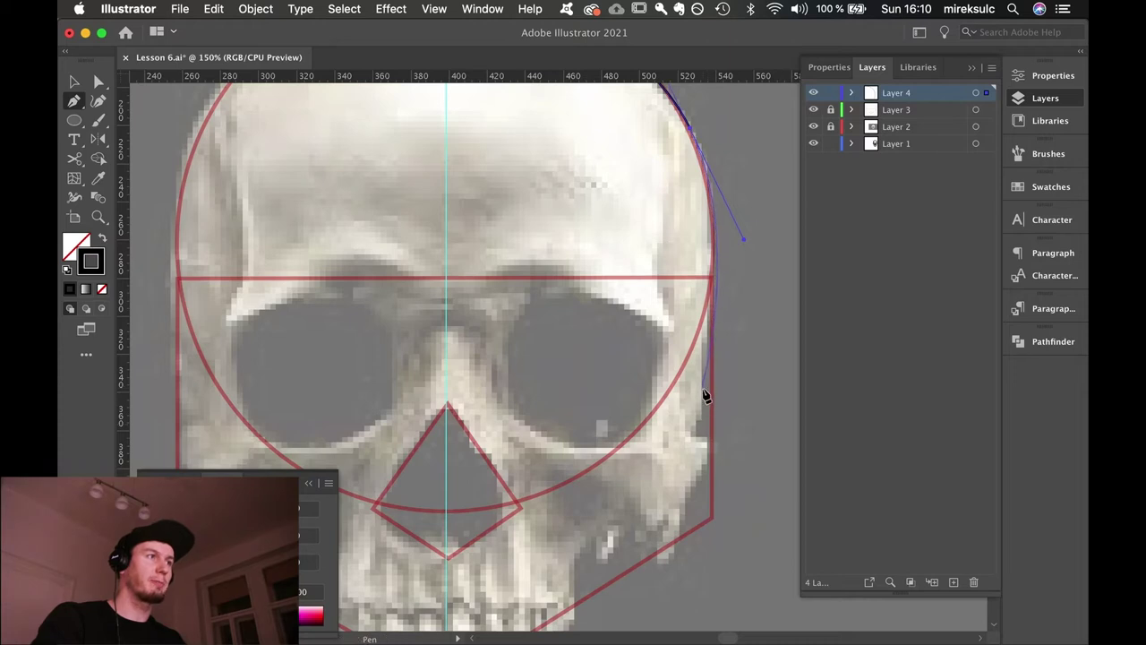
left_click_drag(703, 388, 702, 400)
left_click(734, 417)
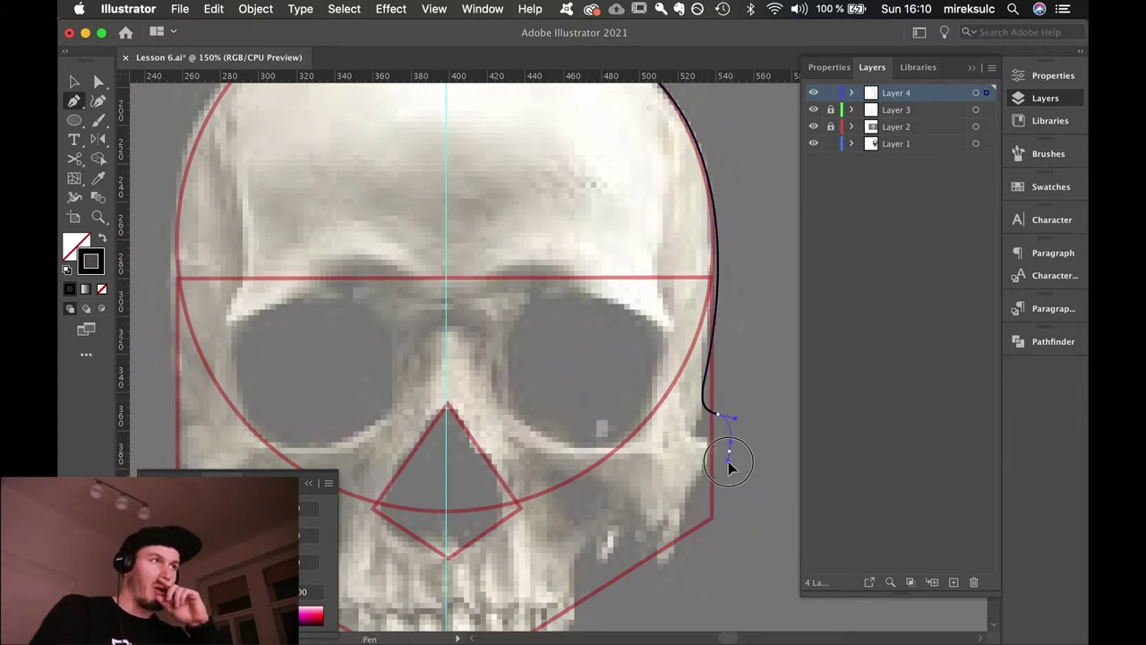
Continue the outline around the outer cheekbone and inward beneath the right eye socket towards the nose.
left_click_drag(728, 466, 602, 502)
left_click(716, 519)
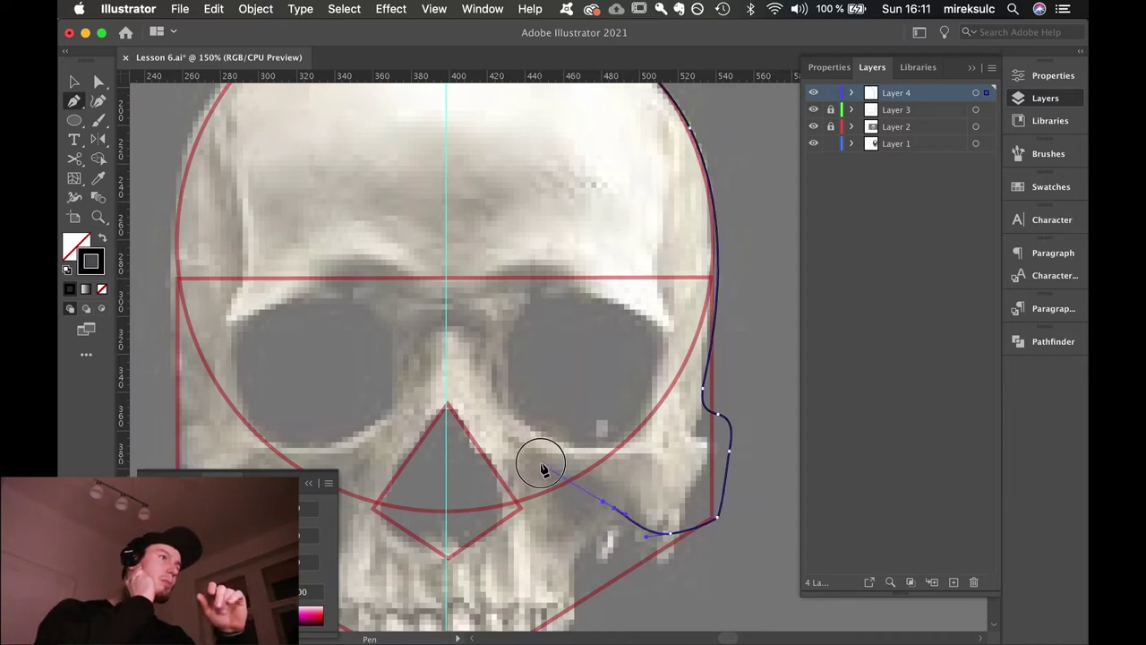
left_click_drag(520, 458, 518, 464)
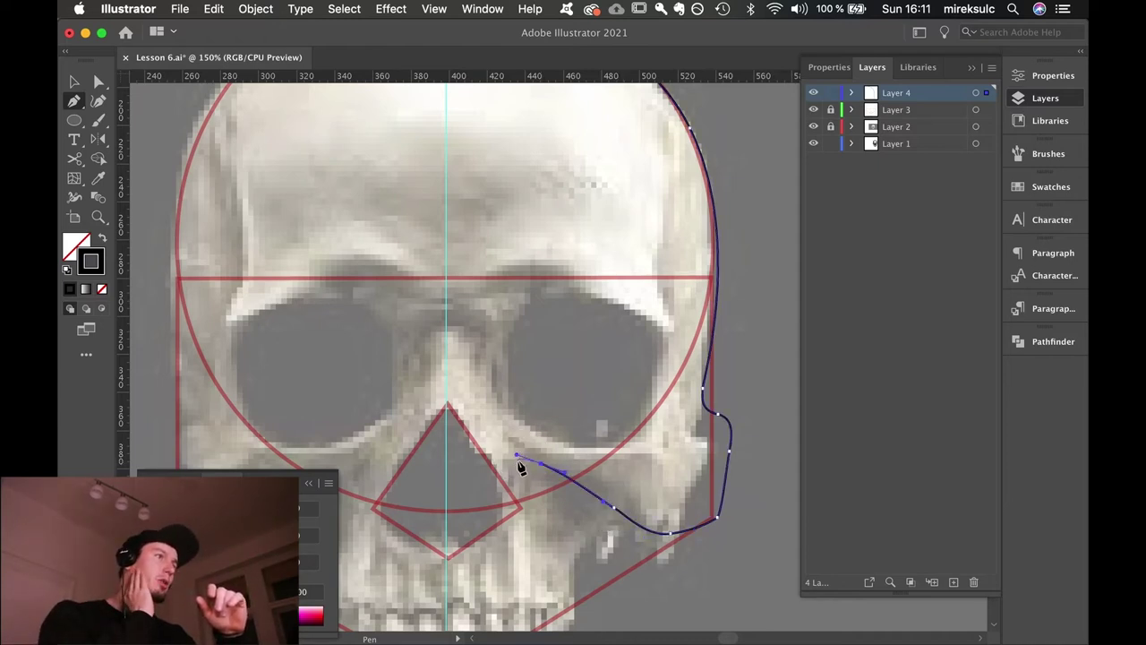
left_click(541, 463)
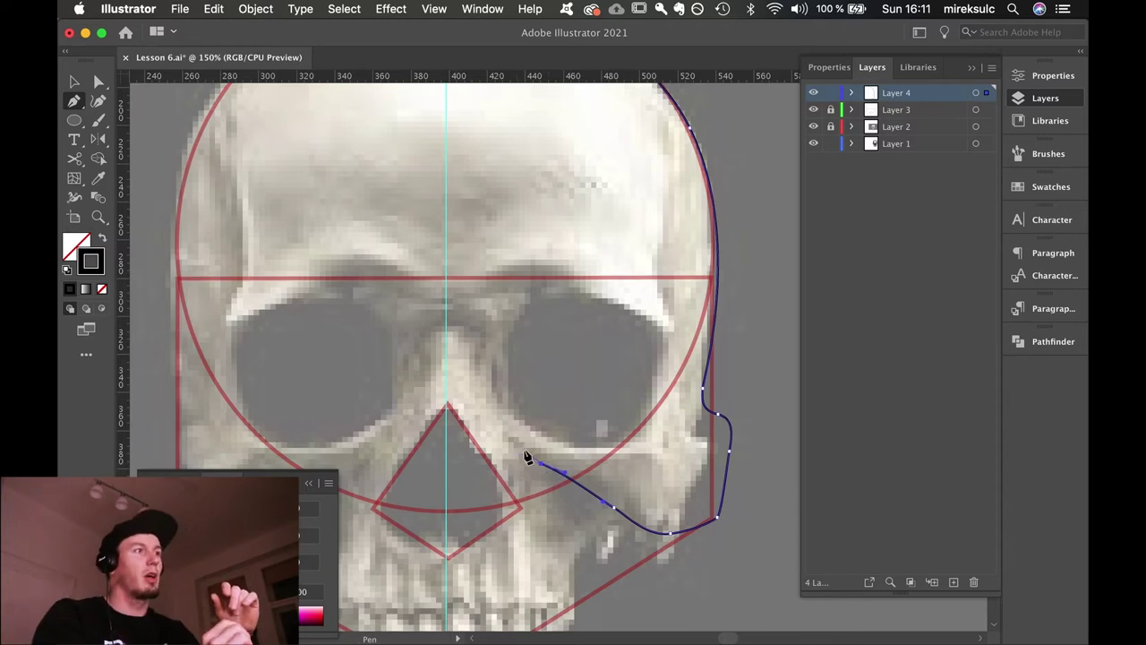
Continue the outline back under the cheekbone, down the upper jaw and along the scalloped teeth to the centre guide.
left_click_drag(549, 480, 575, 535)
left_click(531, 484)
left_click(656, 504)
key("super+z")
left_click(630, 509)
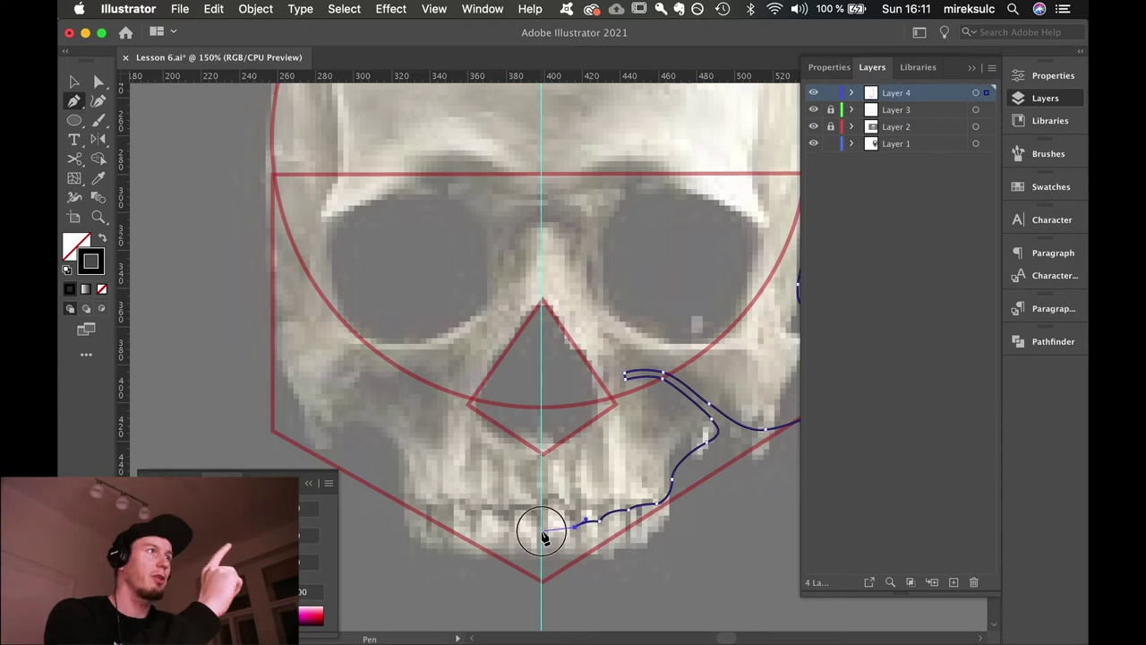
left_click_drag(543, 536, 525, 537)
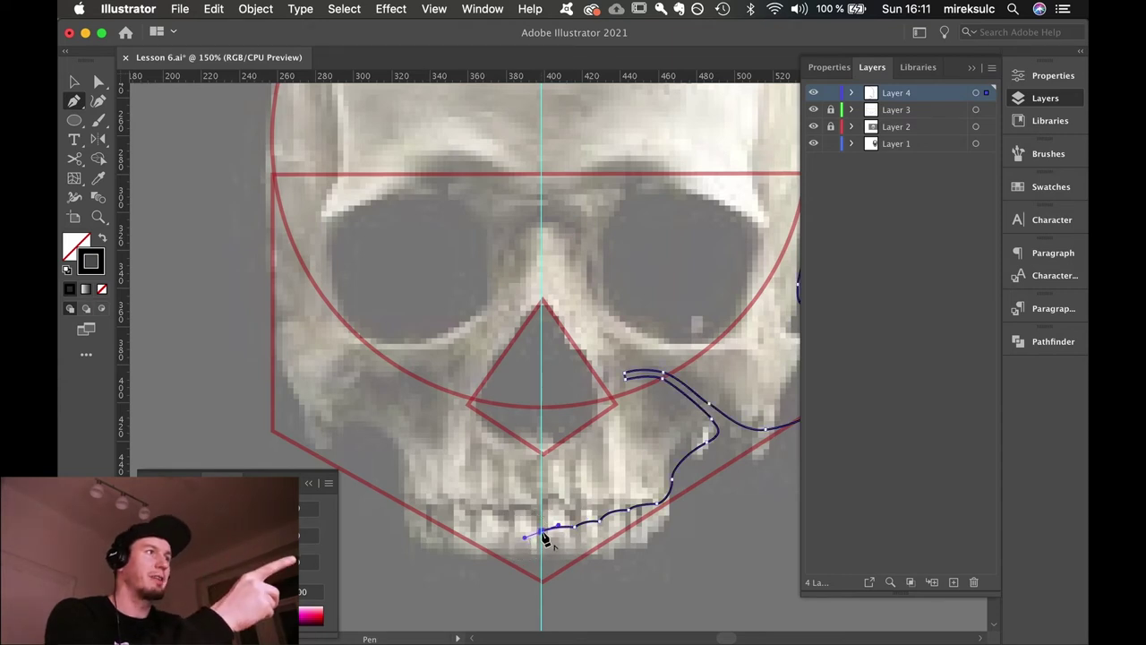
Close the half-skull outline with a straight segment along the centre guide, back to the starting anchor at the top.
left_click_drag(586, 439, 576, 637)
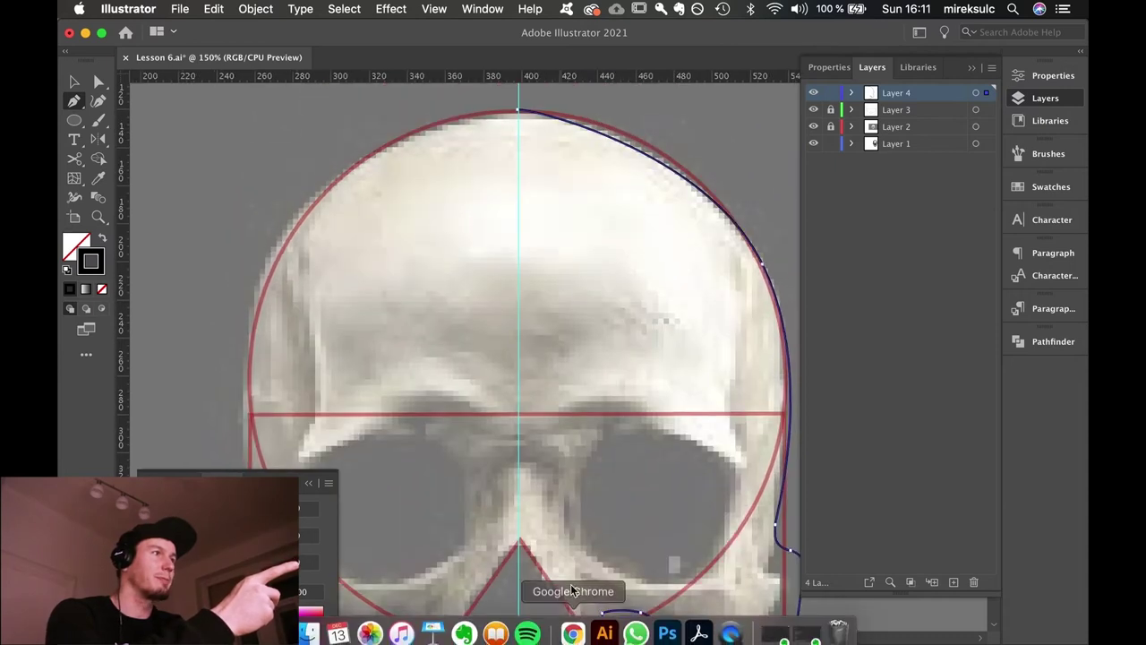
left_click(519, 114)
key("v")
left_click_drag(489, 340, 492, 167)
key("p")
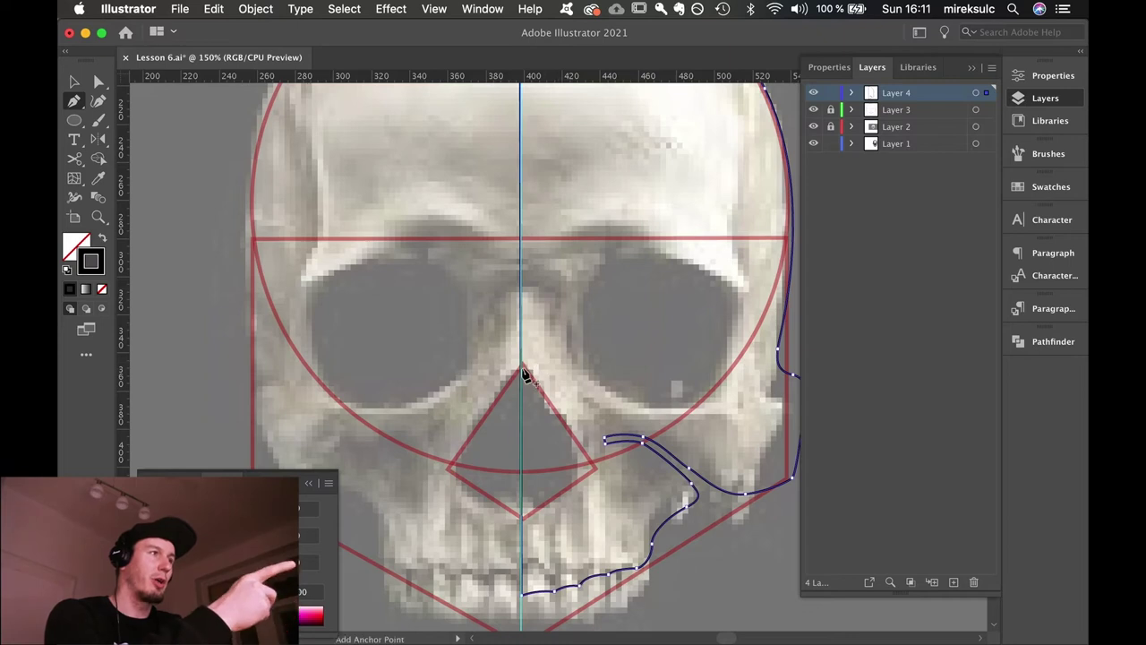
left_click(522, 367)
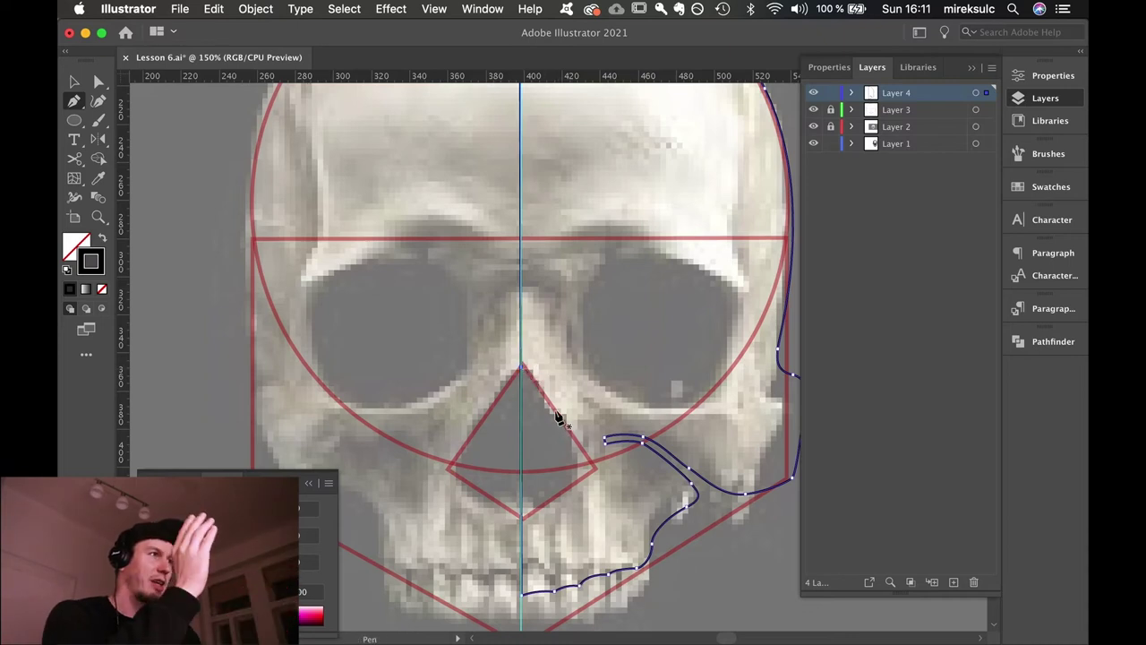
left_click_drag(554, 410, 561, 416)
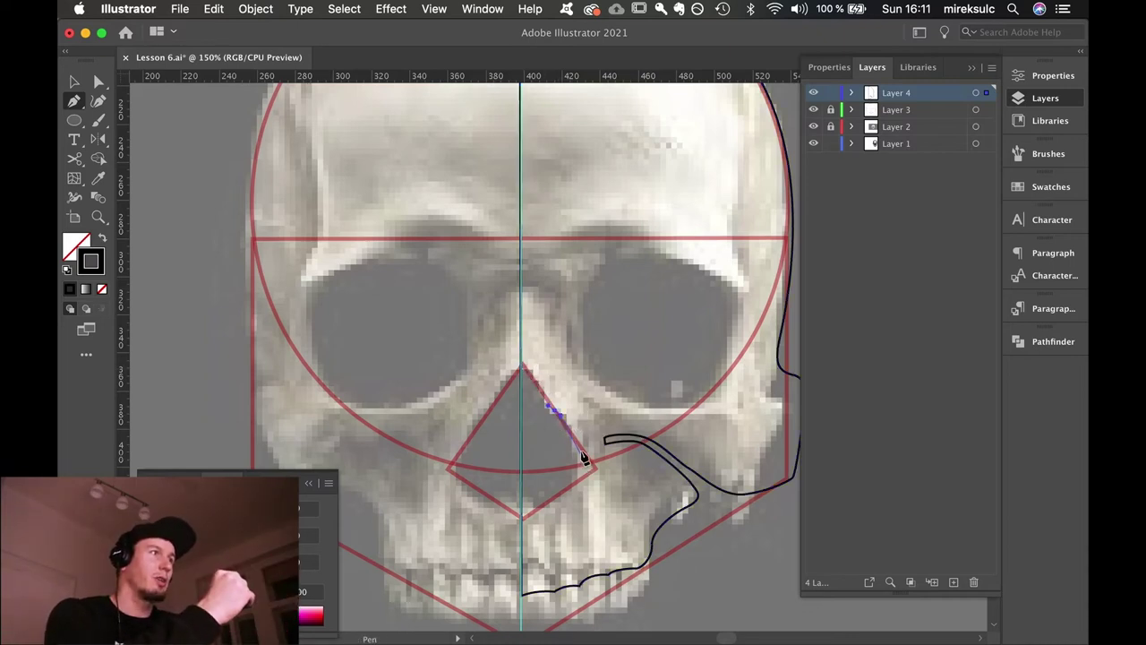
key("super+z")
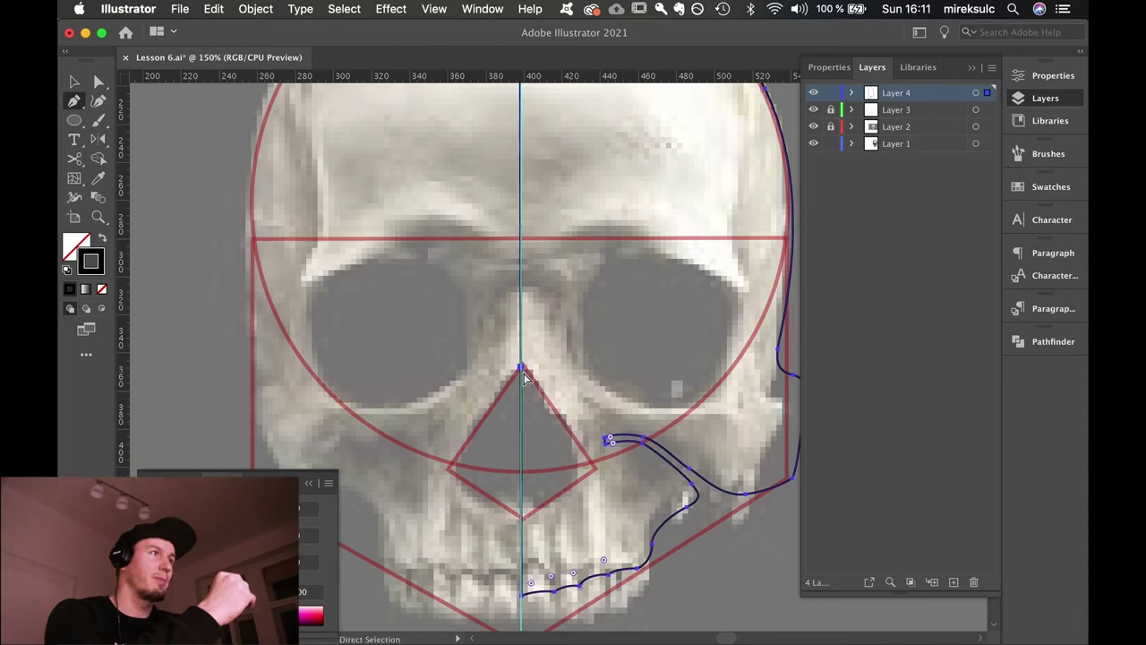
Delete the straight segment of the half-skull outline that runs along the centre guide.
key("v")
key("super+shift+a")
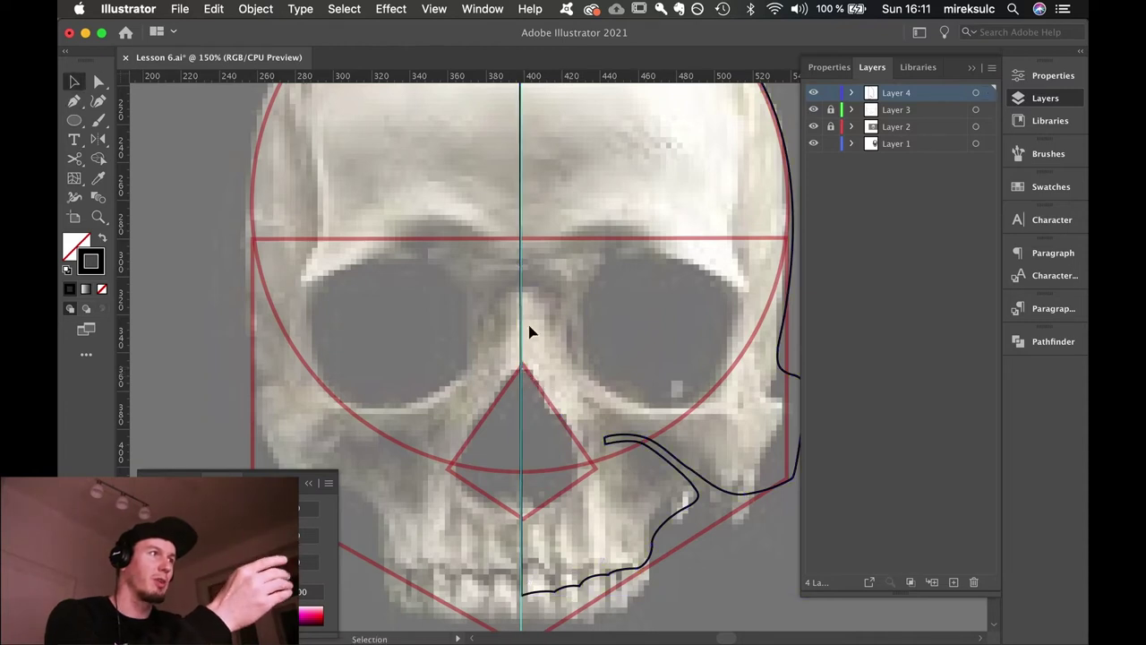
key("super+equal")
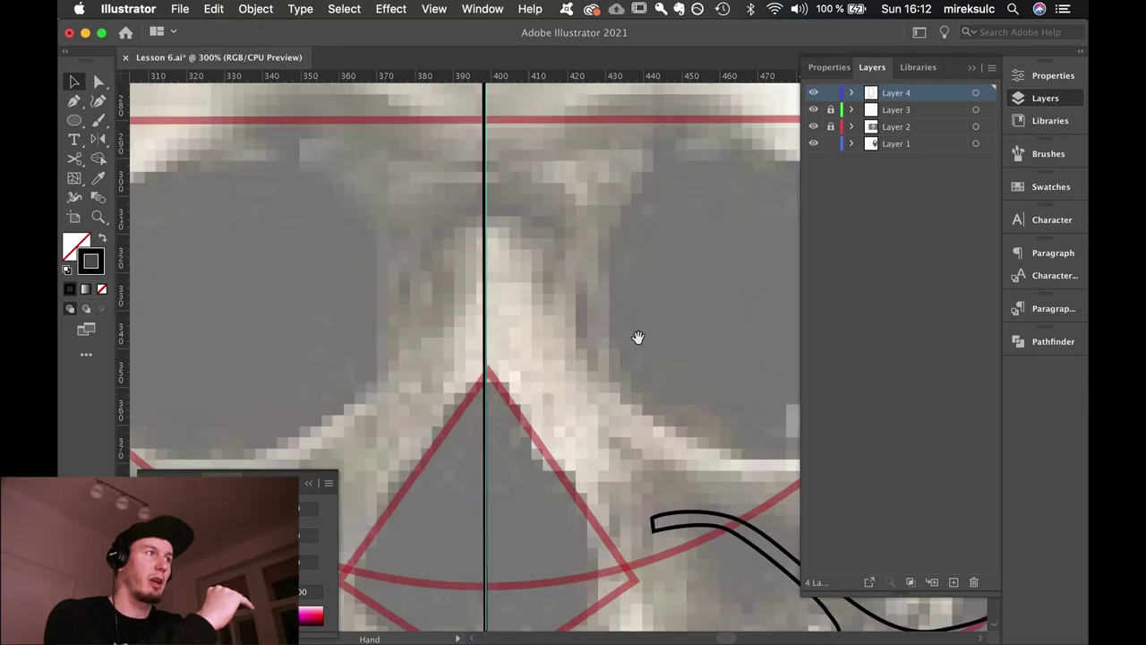
key("super+a")
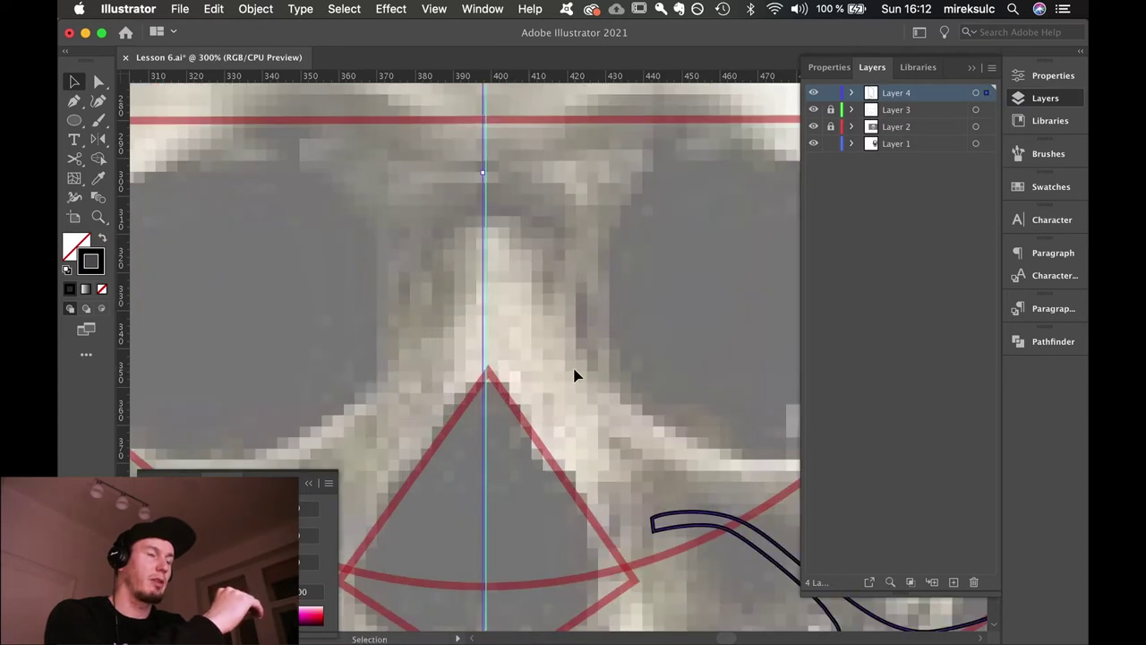
Trace the right side of the nasal opening with the Pen tool, from its tip on the centre guide to its widest point.
key("p")
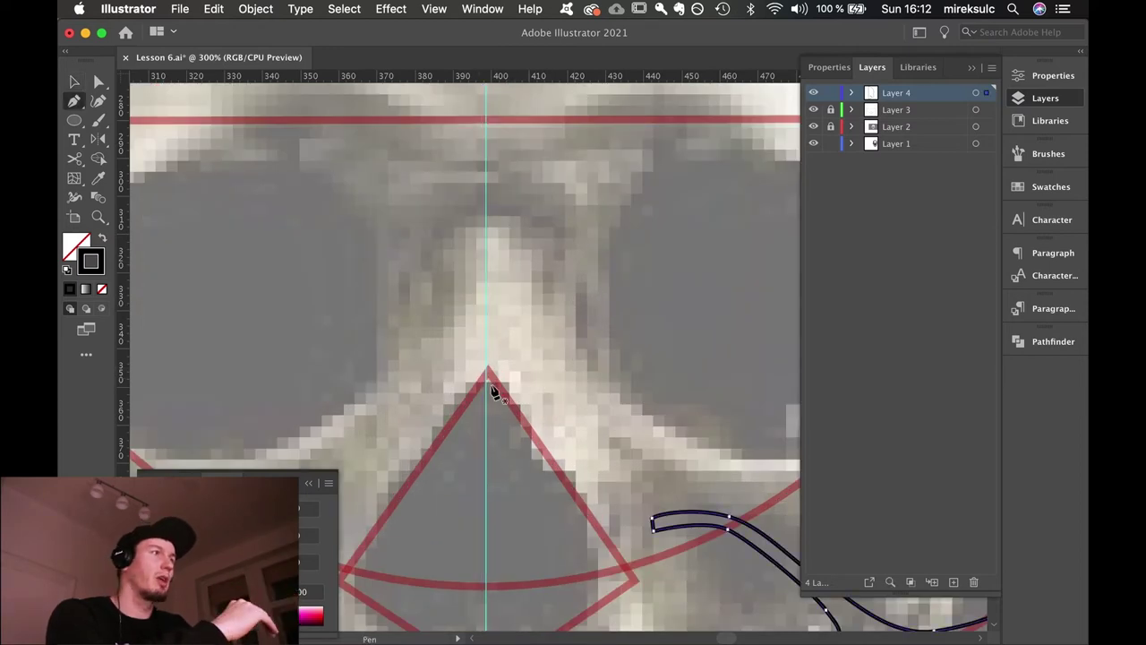
left_click_drag(487, 373, 496, 376)
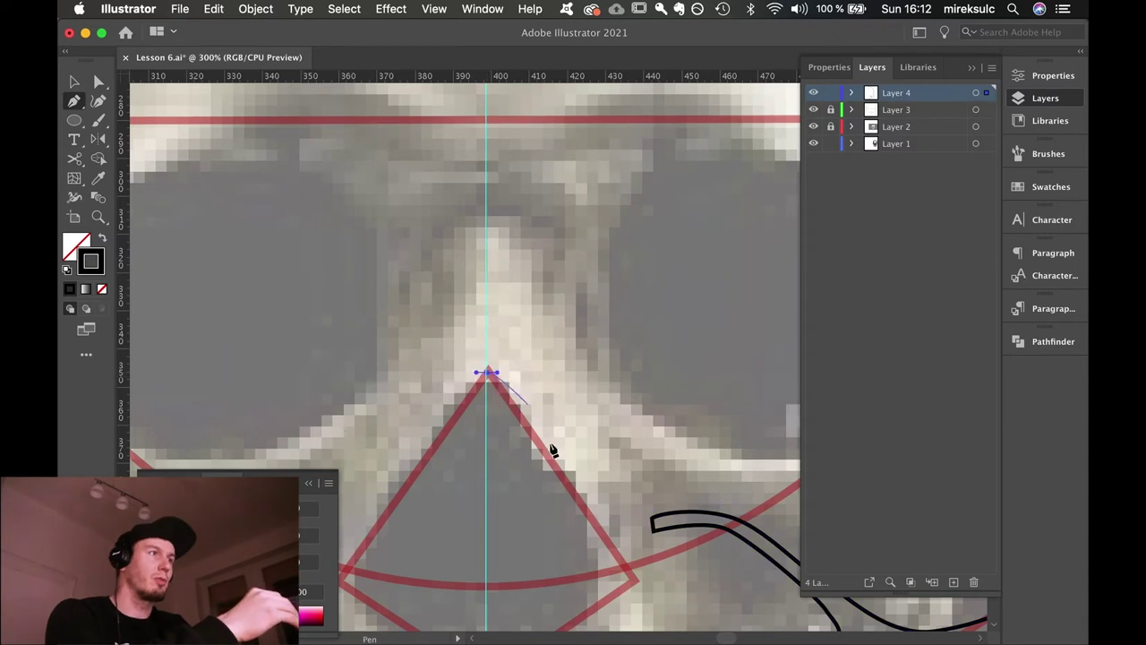
left_click_drag(540, 450, 592, 528)
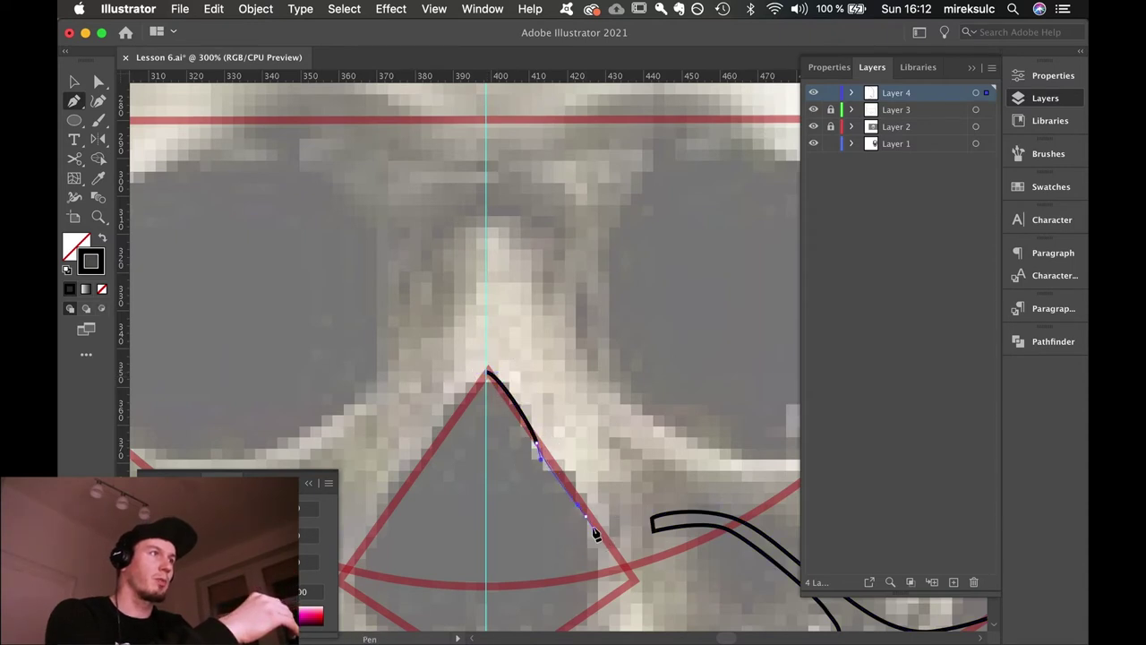
key("super+z")
key("super+z")
left_click_drag(600, 580, 604, 627)
key("space")
left_click_drag(602, 550, 644, 296)
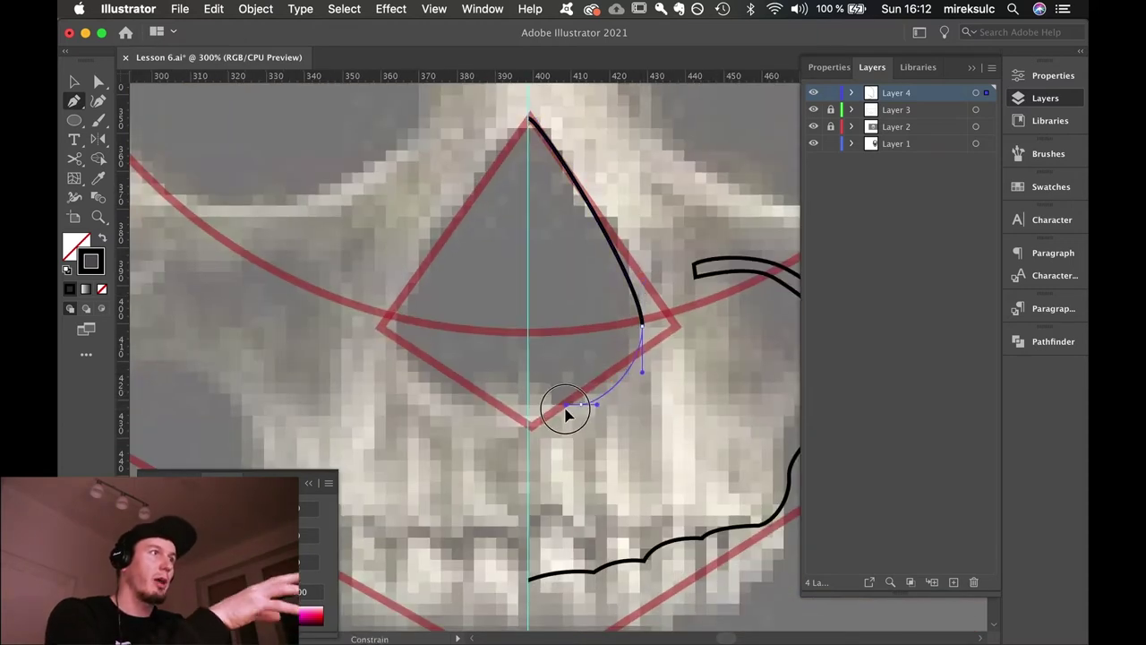
Curve the nasal opening's lower edge to the centre guide, close the shape at its tip and align the tip anchor with the guide.
mouse_move(583, 405)
left_mouse_down()
mouse_move(586, 413)
mouse_move(502, 385)
left_mouse_up()
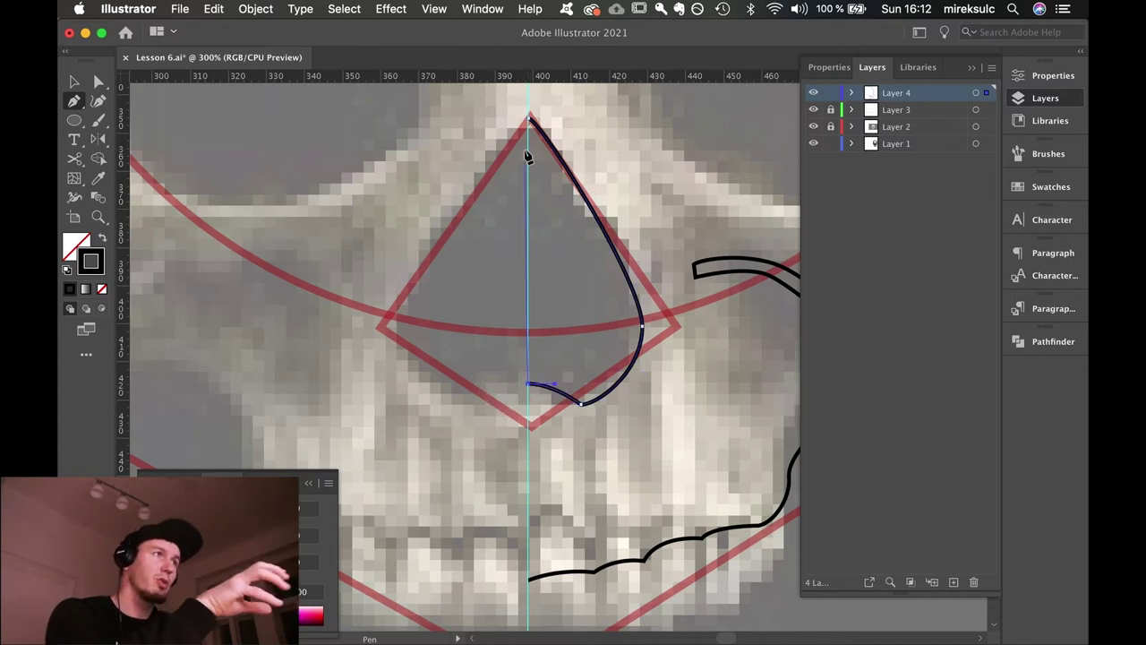
left_click(528, 118)
key("a")
left_click_drag(529, 118, 528, 116)
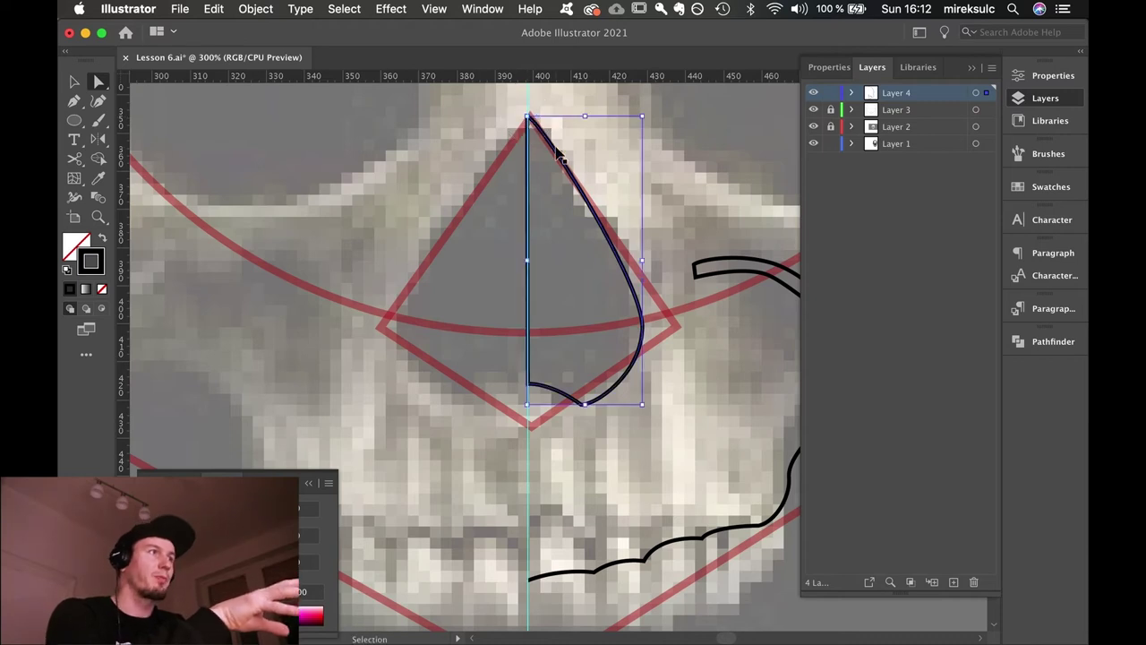
Trace a closed, rounded outline around the right eye socket with the Pen tool and deselect it.
key("super+minus")
key("super+minus")
key("super+minus")
scroll(644, 257, "right", 3)
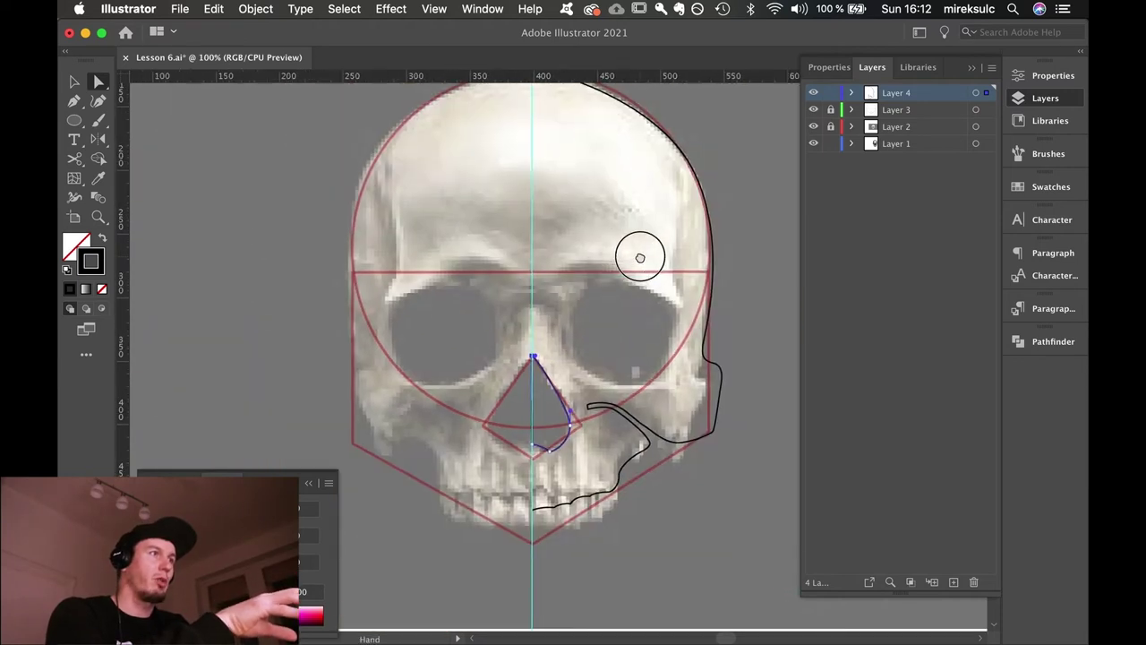
key("p")
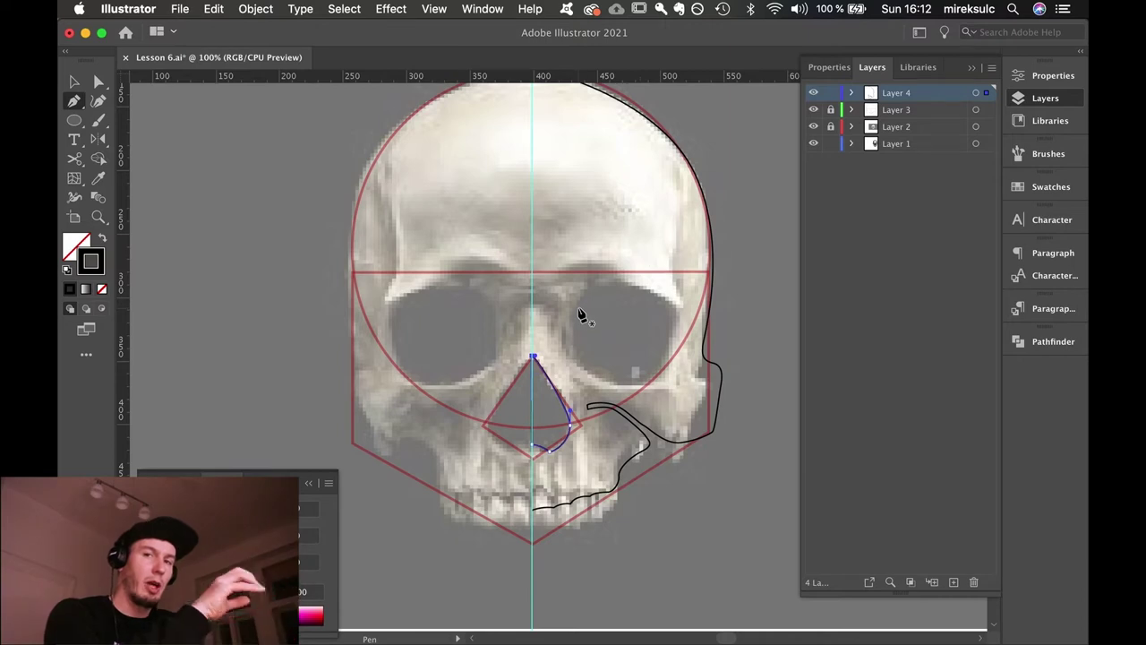
left_click_drag(601, 283, 569, 358)
left_click(575, 310)
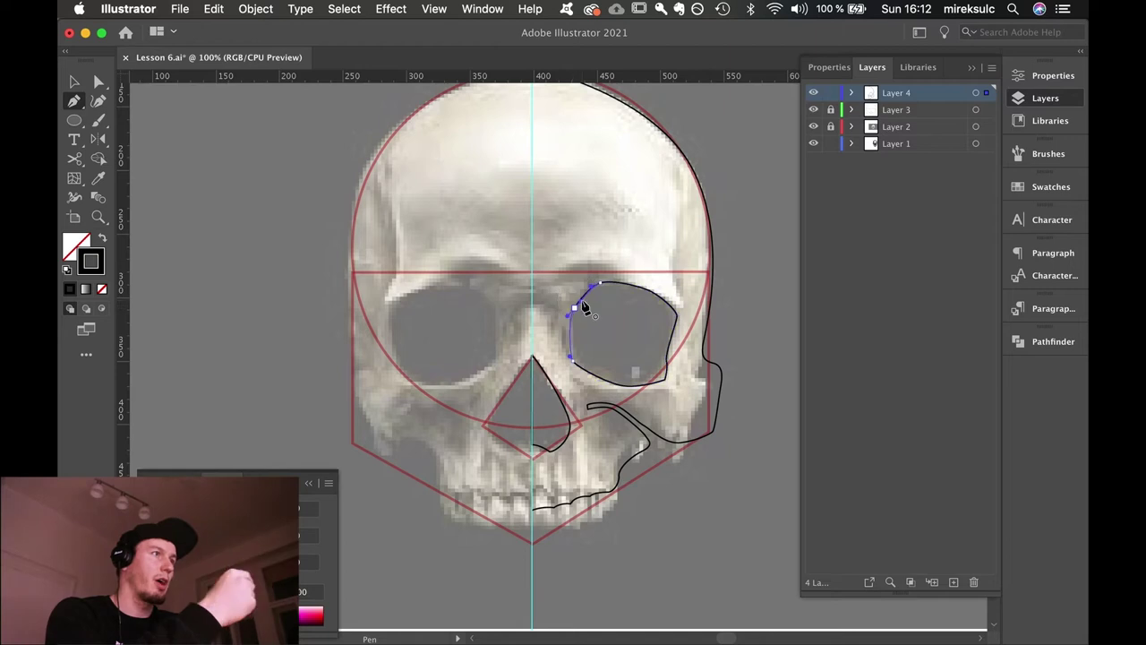
key("v")
left_click(779, 244)
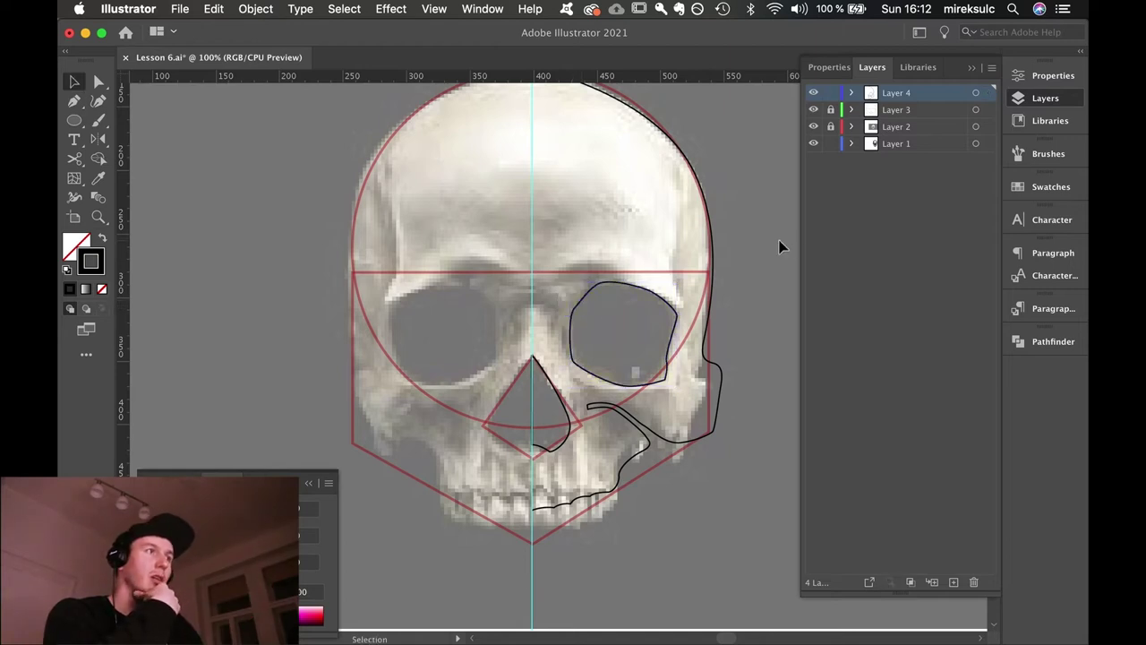
Set the stroke weight of the half-skull outline, nasal opening and eye socket paths to 2 and deselect them.
left_click_drag(591, 532, 564, 127)
left_click(1043, 77)
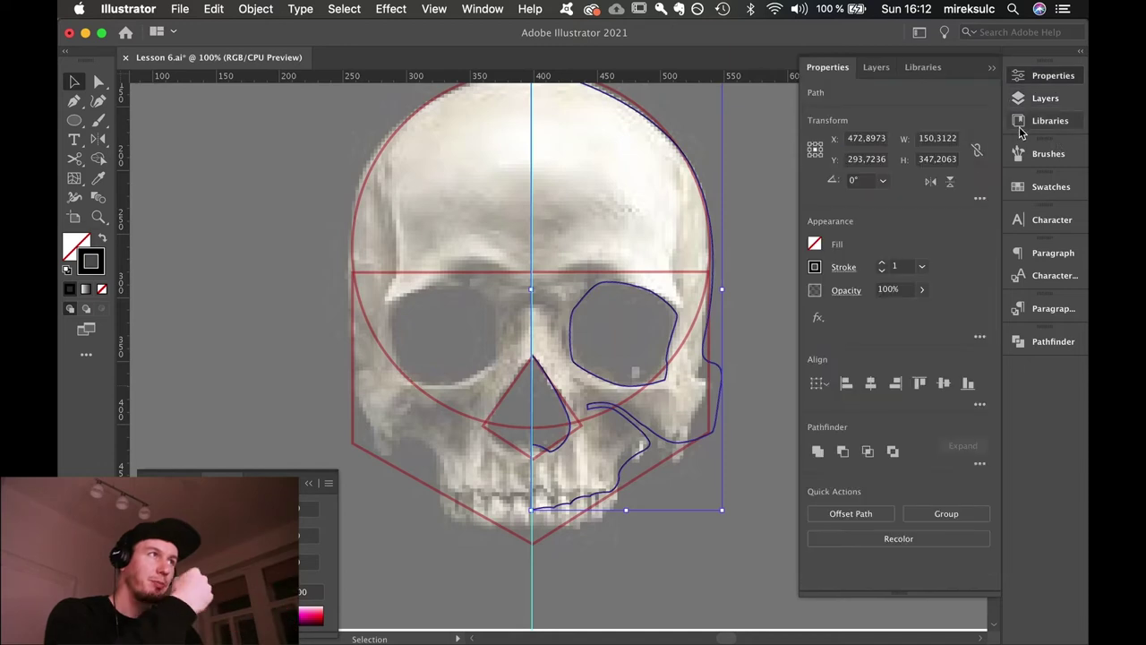
left_click(882, 264)
left_click(775, 182)
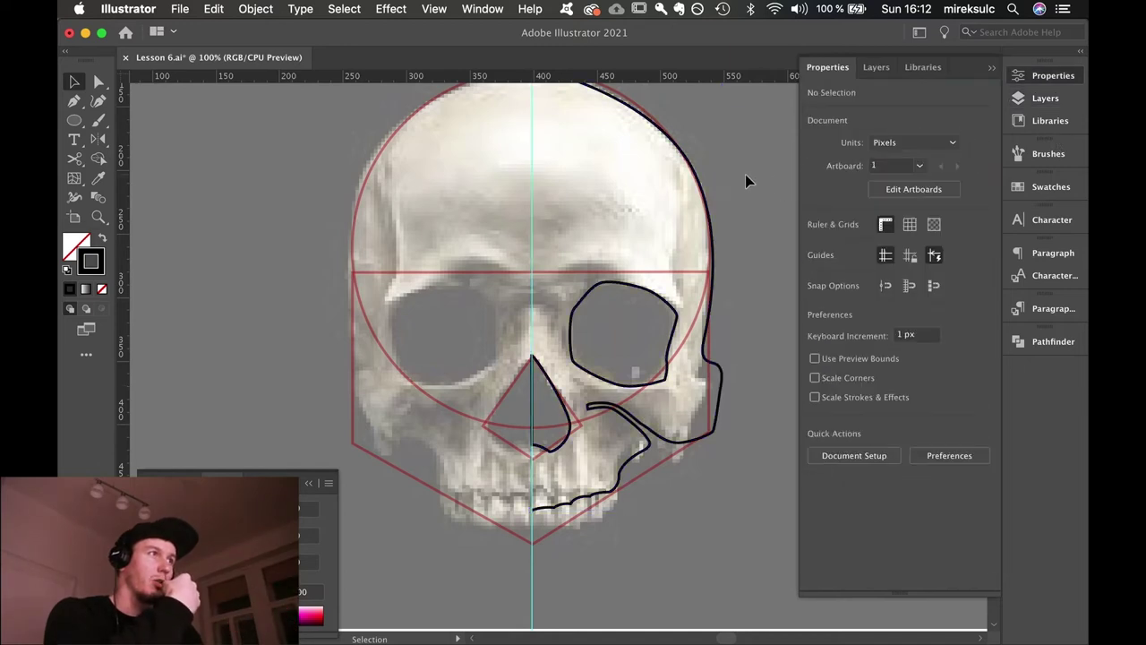
Draw an open temple line with the Pen tool from the side of the forehead past the eye socket to the cheekbone corner, and deselect it.
key("space")
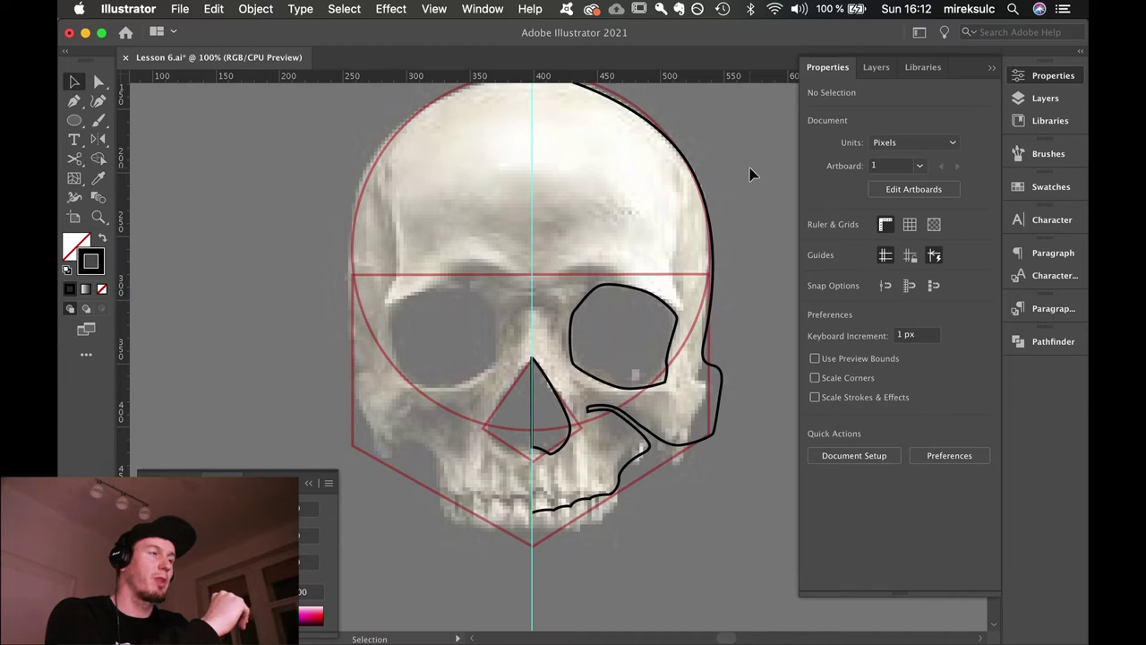
key("p")
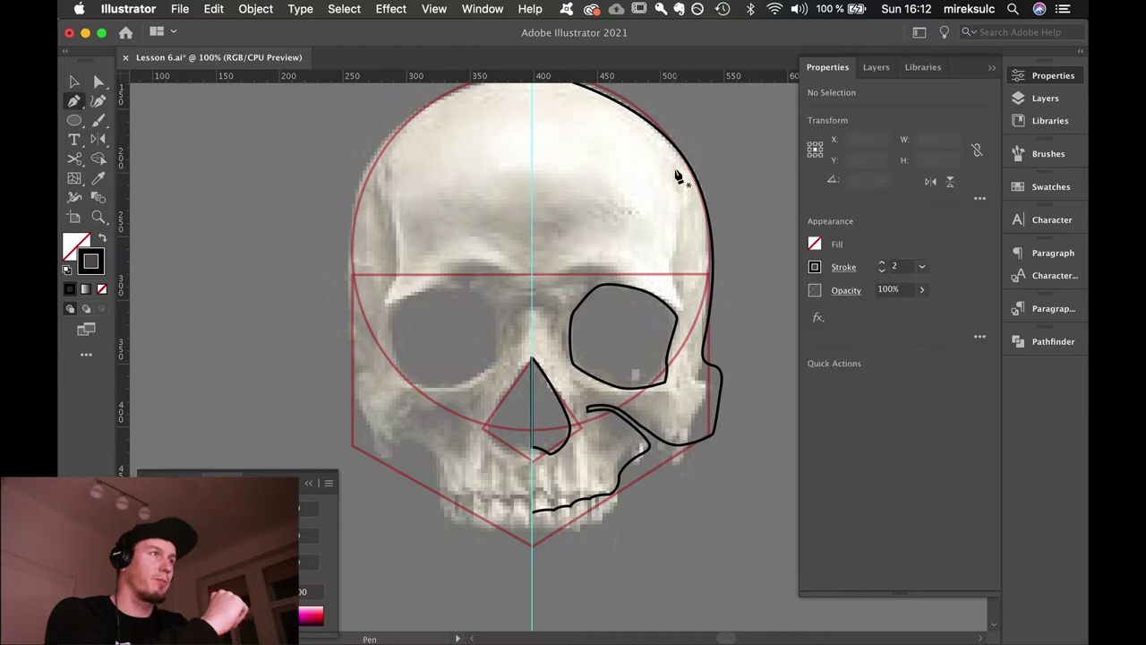
left_click_drag(681, 221, 691, 367)
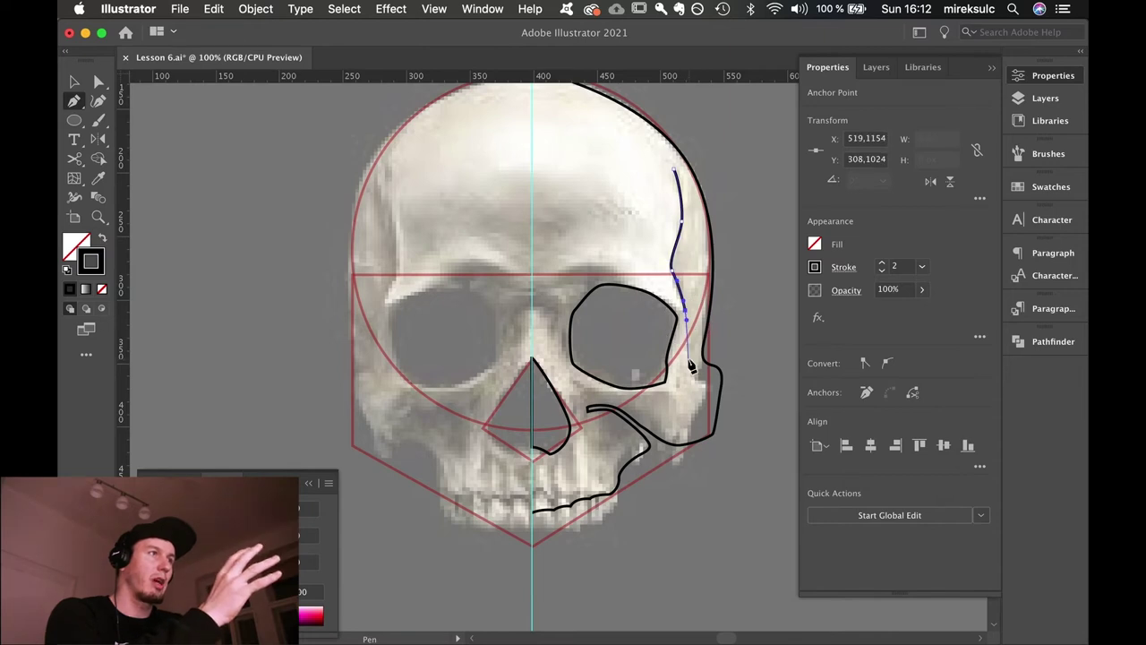
left_click(688, 354)
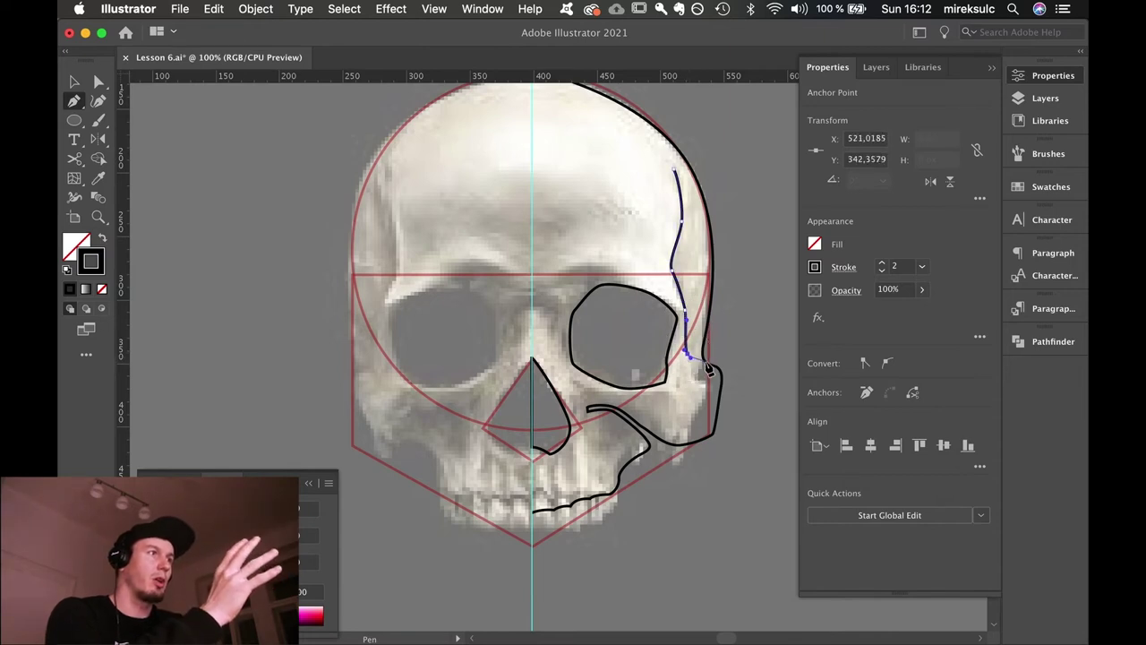
left_click_drag(705, 361, 713, 366)
key("v")
left_click(743, 337)
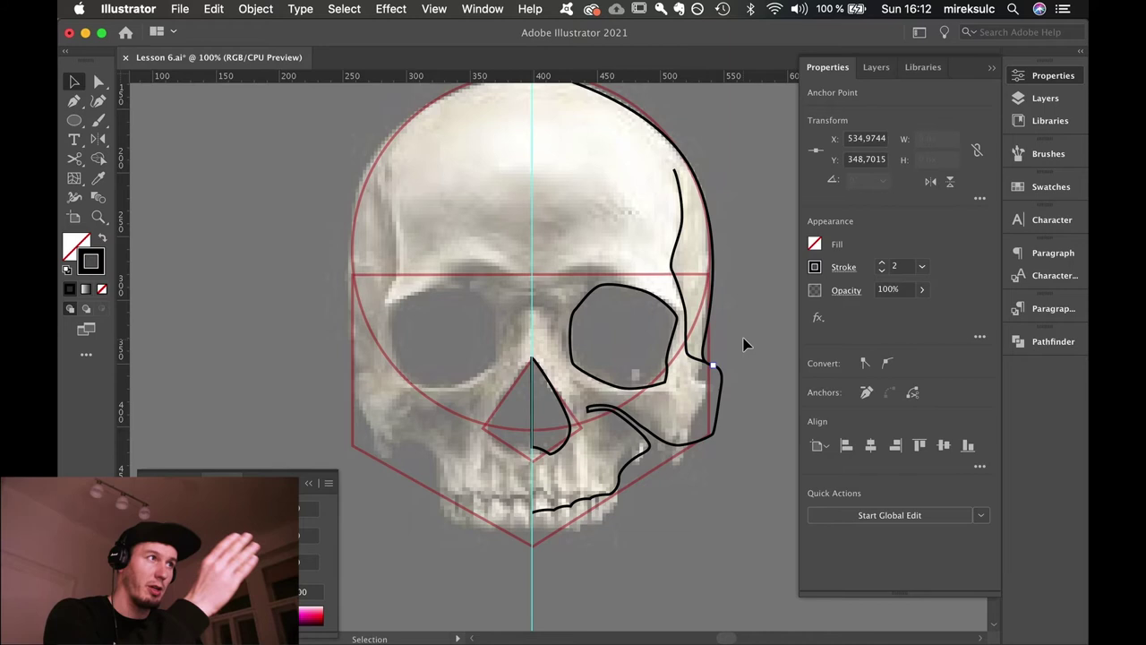
Draw a closed four-cornered front tooth with the Pen tool beside the centre guide, below the jaw line, and nudge its lower inner corner down.
key("space")
left_click_drag(624, 477, 625, 455)
key("super+equal")
key("super+equal")
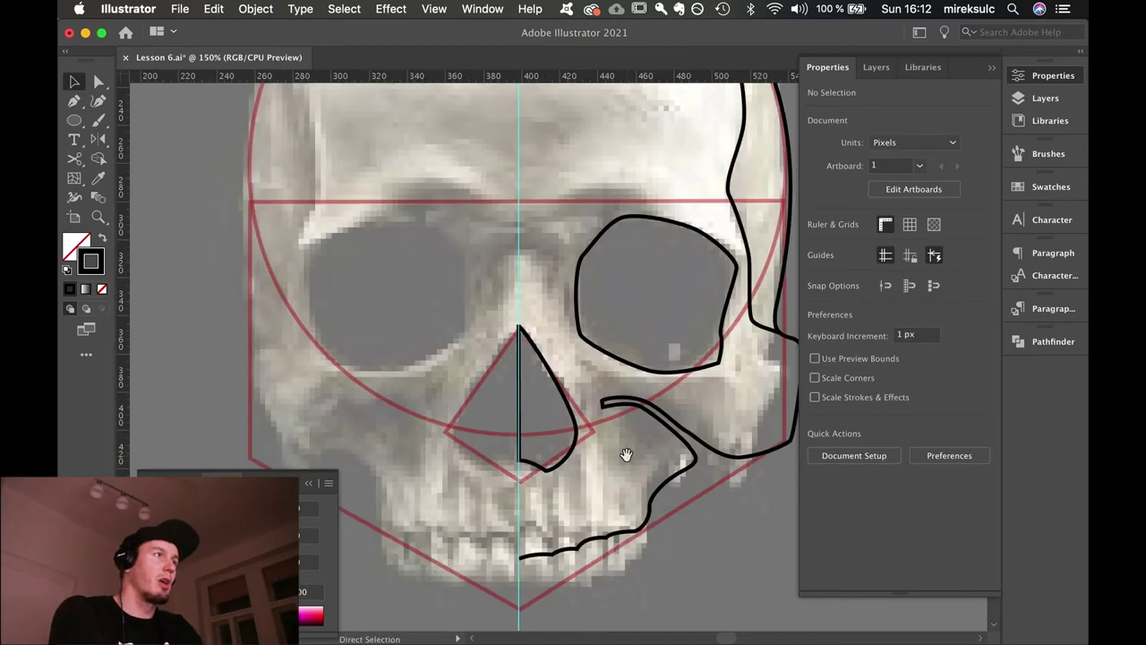
key("space")
left_click_drag(687, 423, 670, 333)
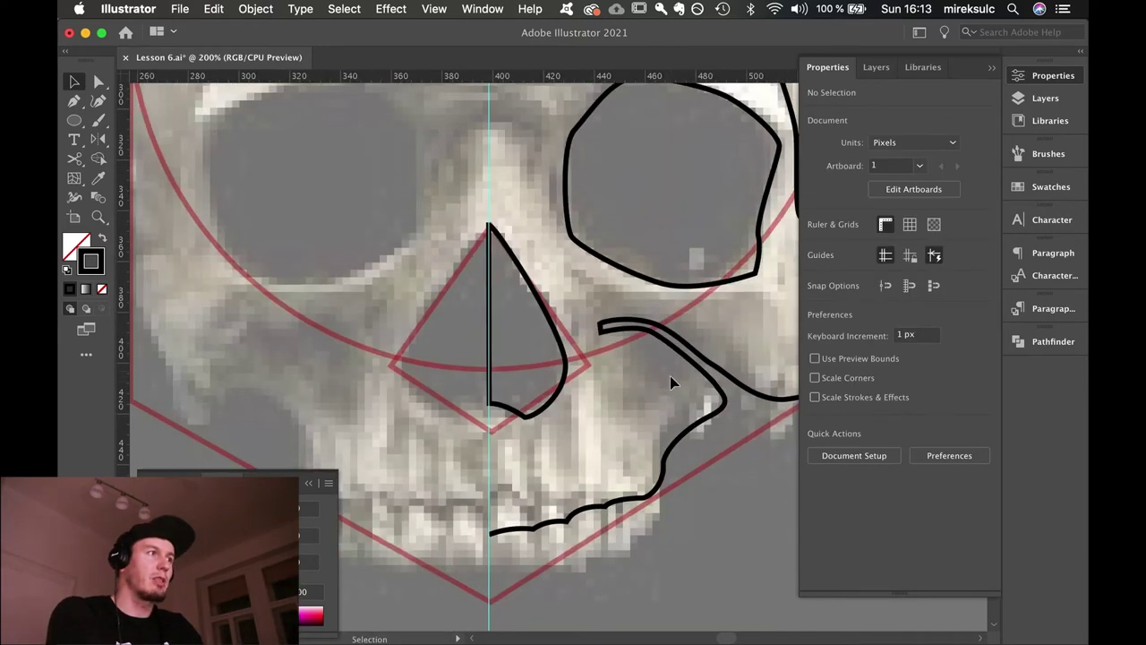
key("p")
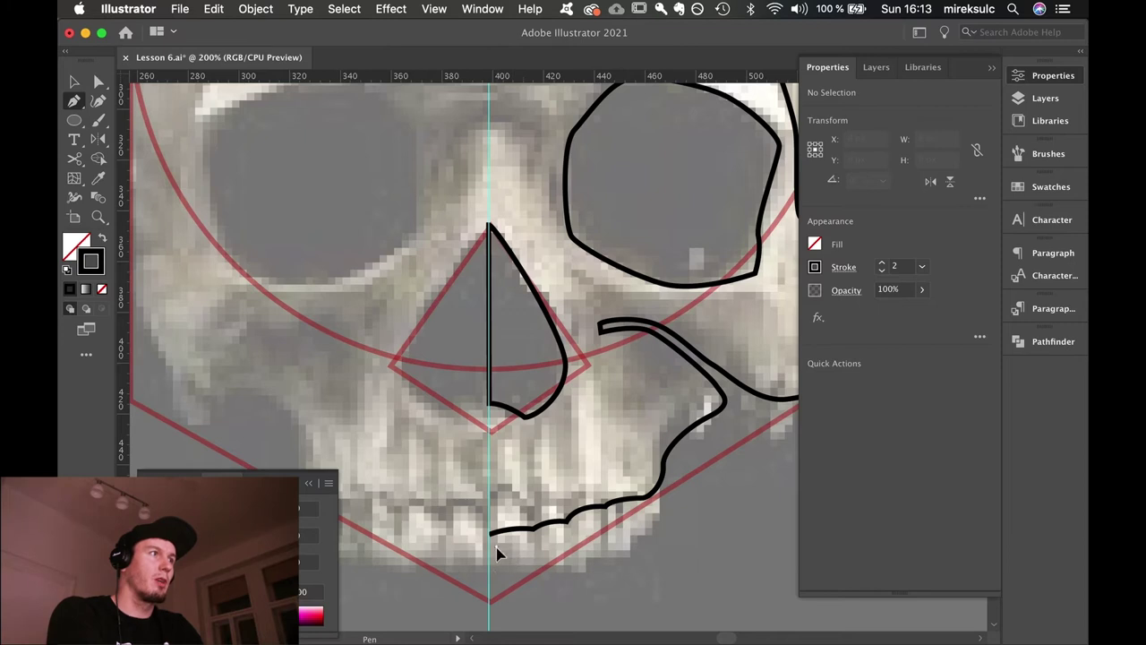
left_click(496, 547)
left_click(498, 580)
left_click(533, 565)
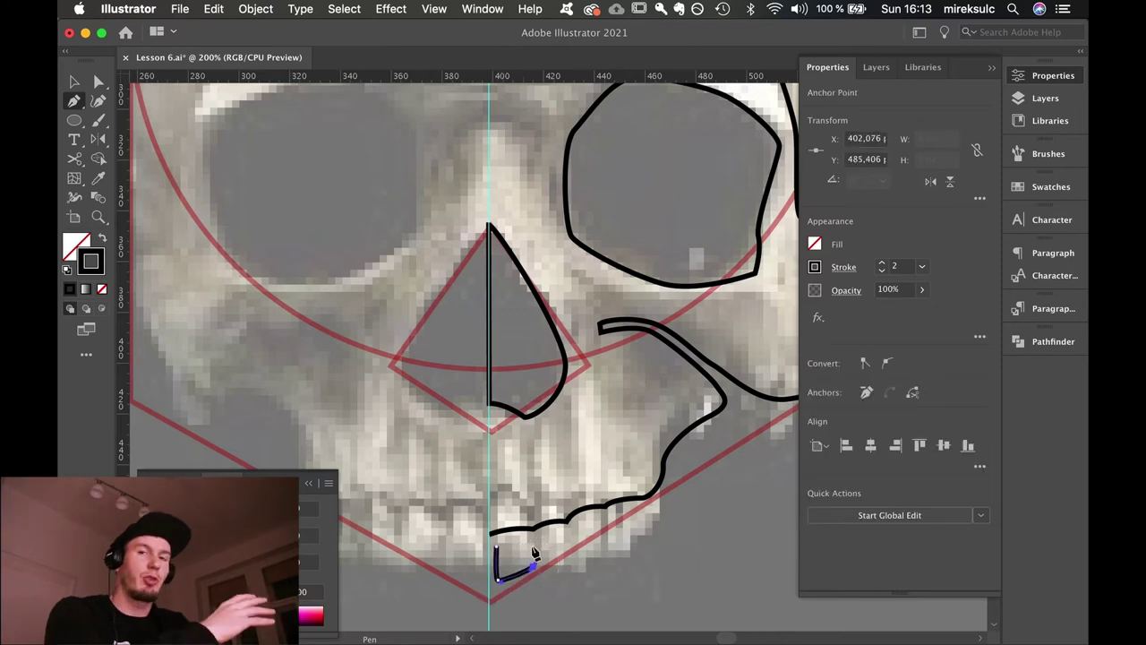
left_click(527, 538)
left_click(497, 548)
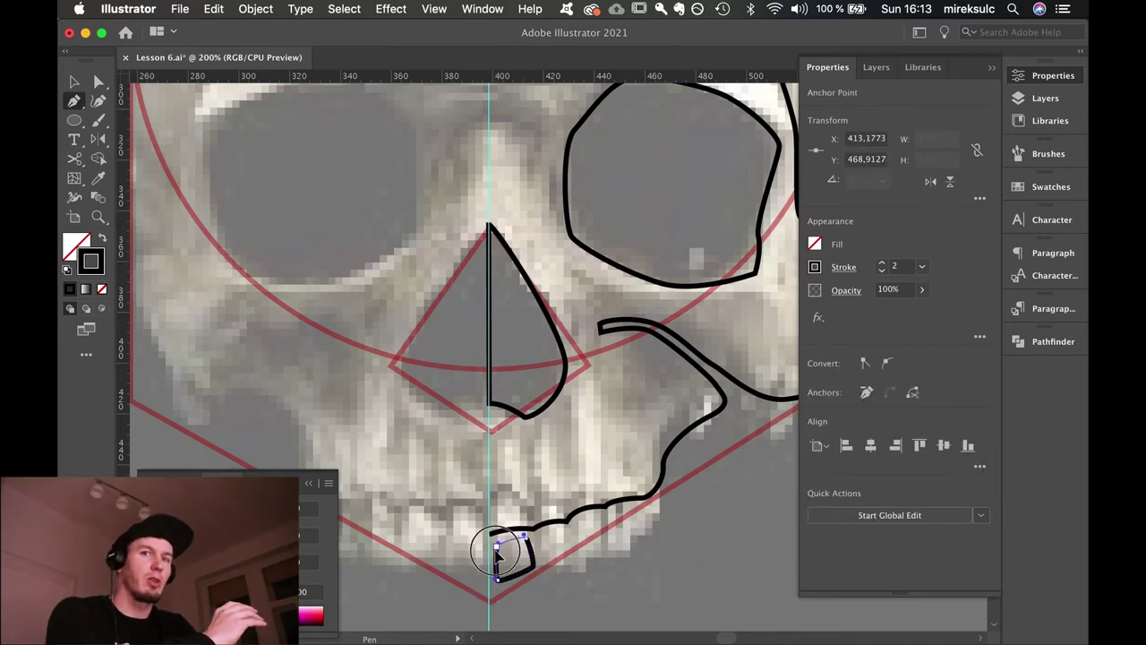
key("v")
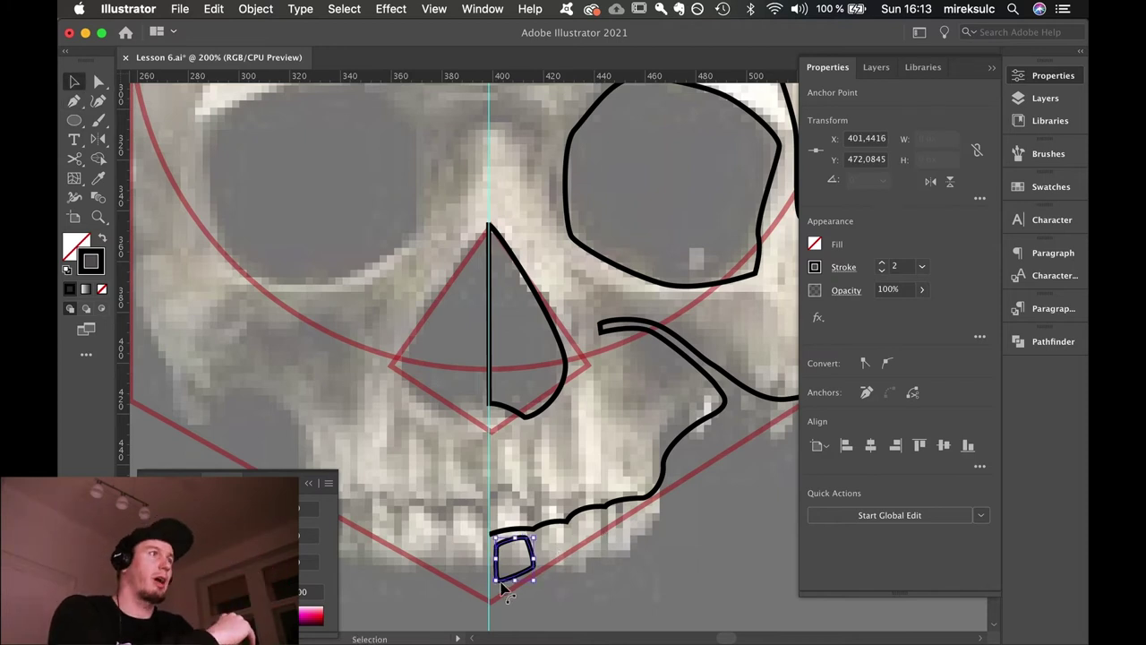
key("a")
left_click_drag(499, 580, 499, 584)
Draw a second, smaller closed tooth with the Pen tool beside the front tooth, under the scalloped jaw line.
key("p")
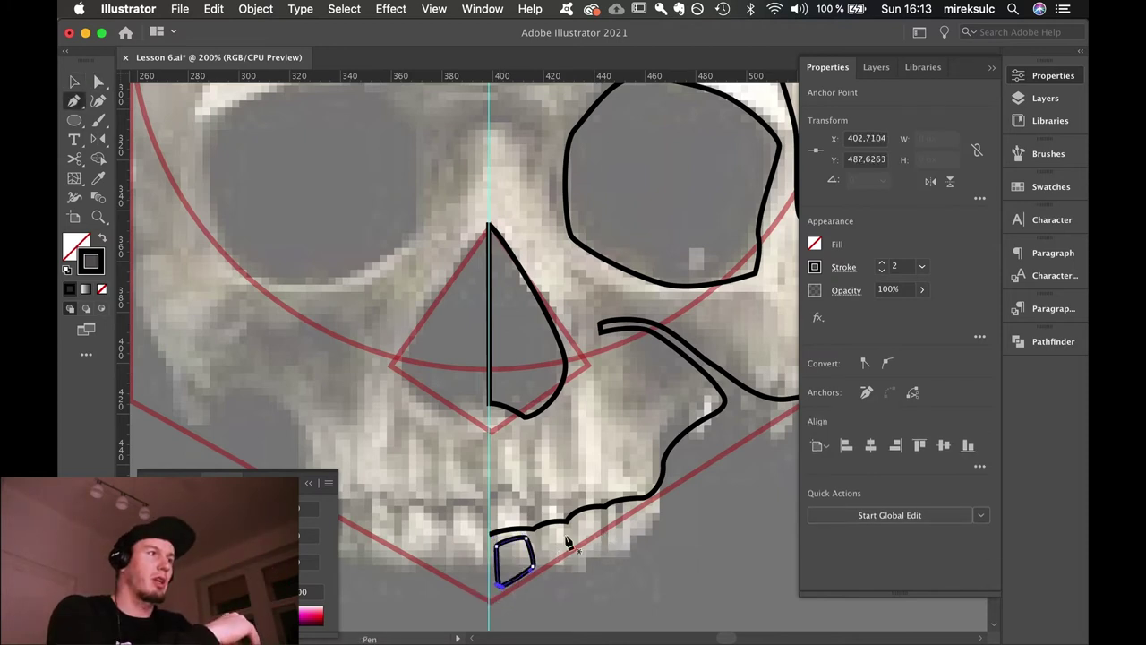
left_click(541, 536)
left_click(568, 542)
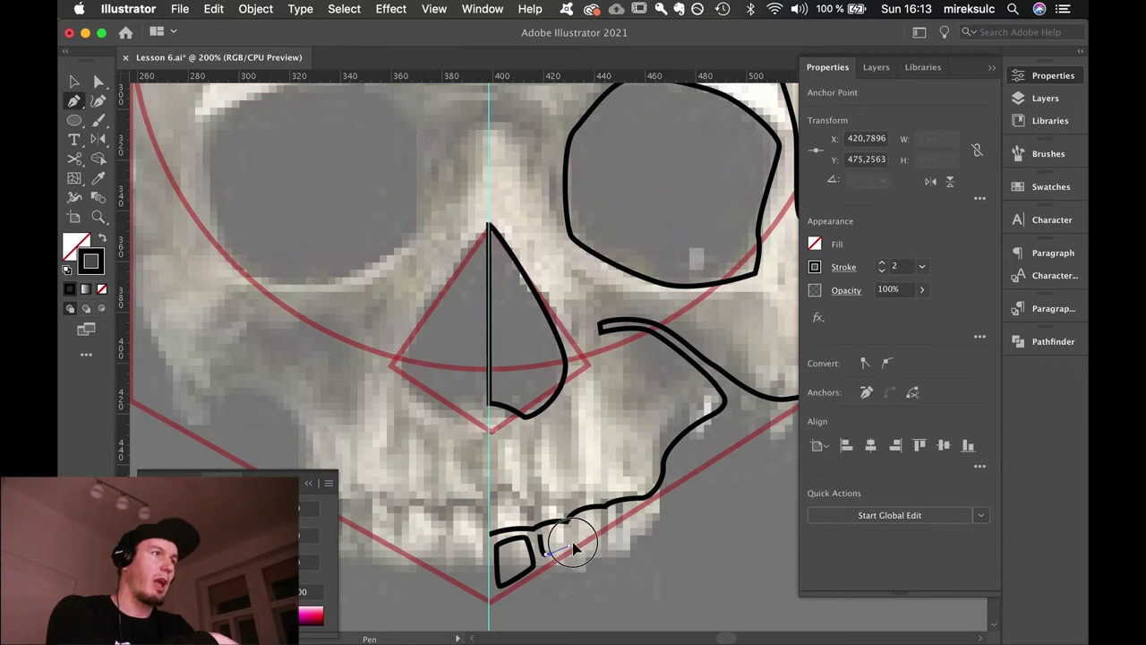
left_click(540, 535)
key("v")
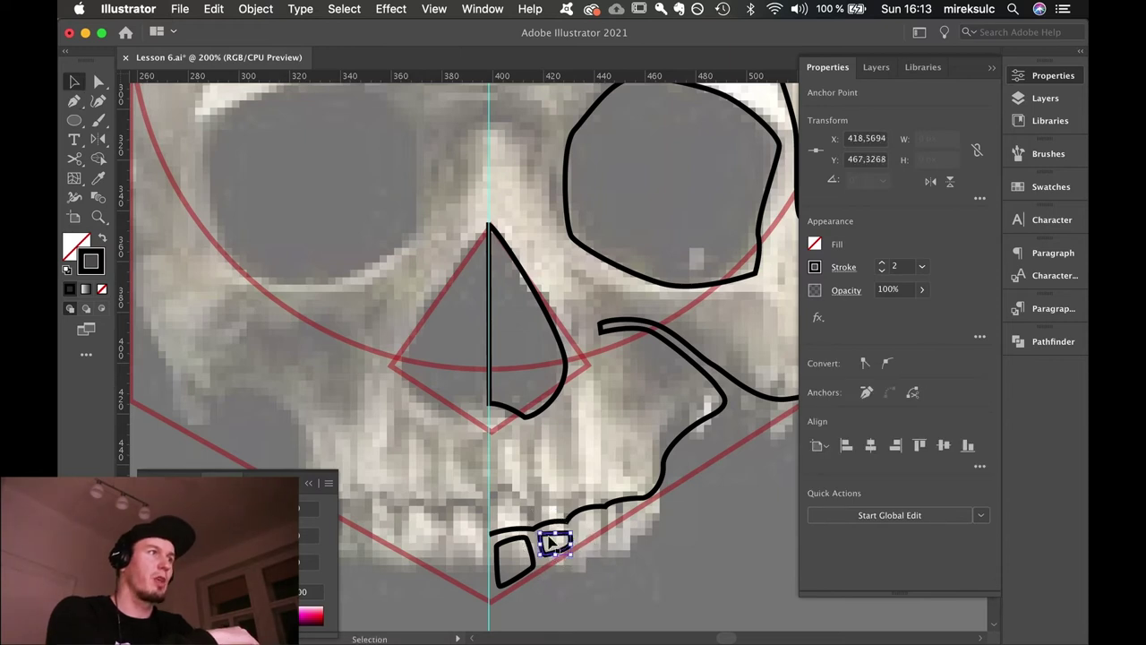
Draw a third, even smaller closed tooth with the Pen tool under the next scallop of the jaw line.
key("p")
left_click(581, 528)
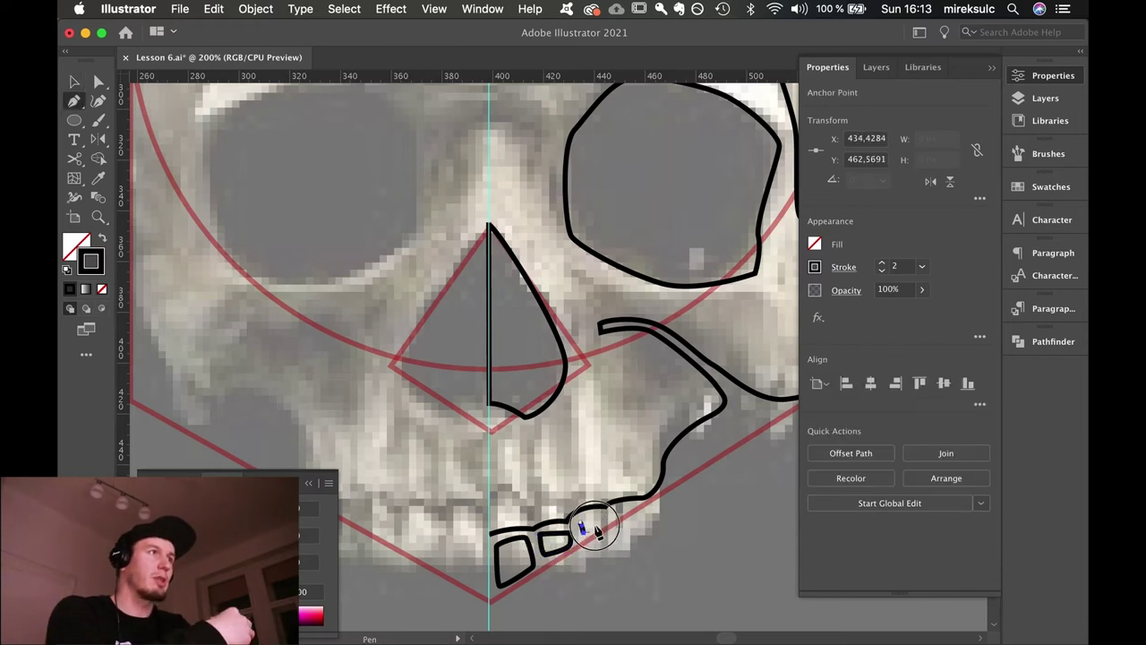
left_click(594, 527)
left_click(595, 514)
left_click(581, 522)
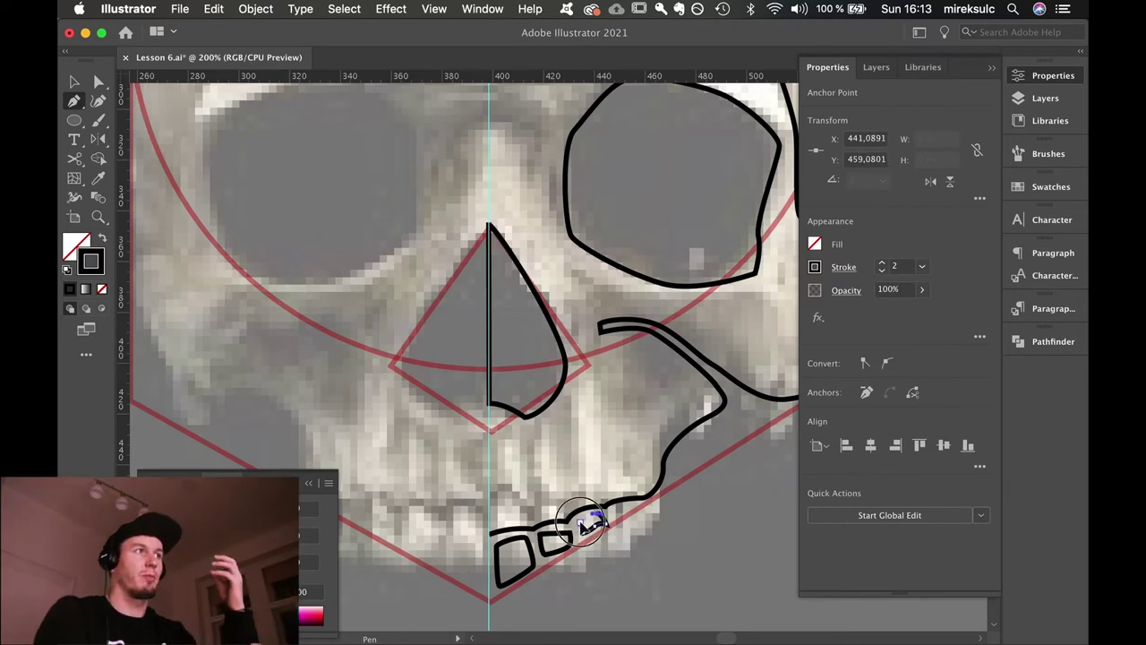
key("v")
Draw a pointed closed tooth with the Pen tool at the outer end of the tooth row and deselect it.
key("p")
left_click(615, 515)
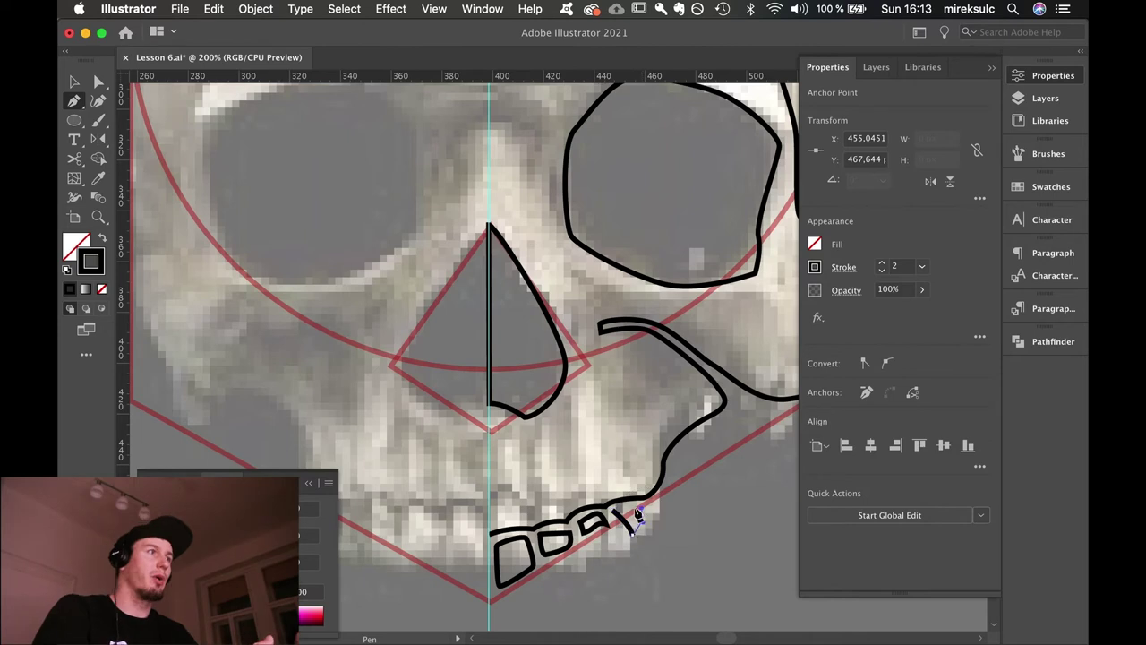
left_click(635, 514)
left_click(616, 514)
key("v")
left_click(694, 513)
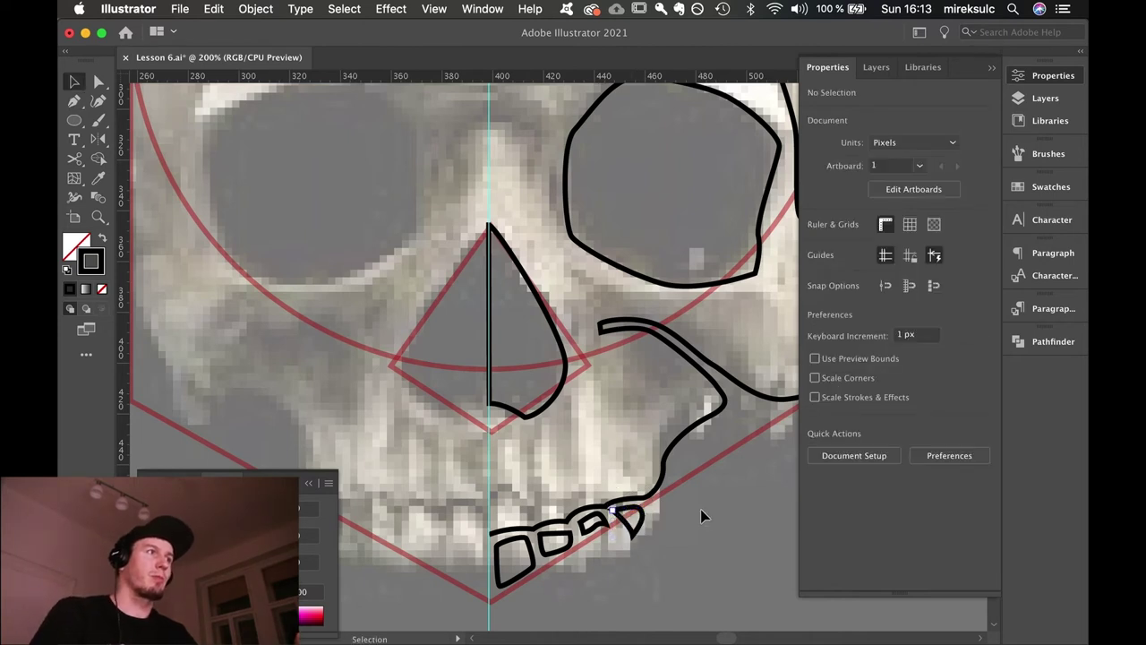
Reflect a copy of all the half-skull paths across the centre guide using the vertical axis, and deselect it.
left_click_drag(704, 440, 703, 464)
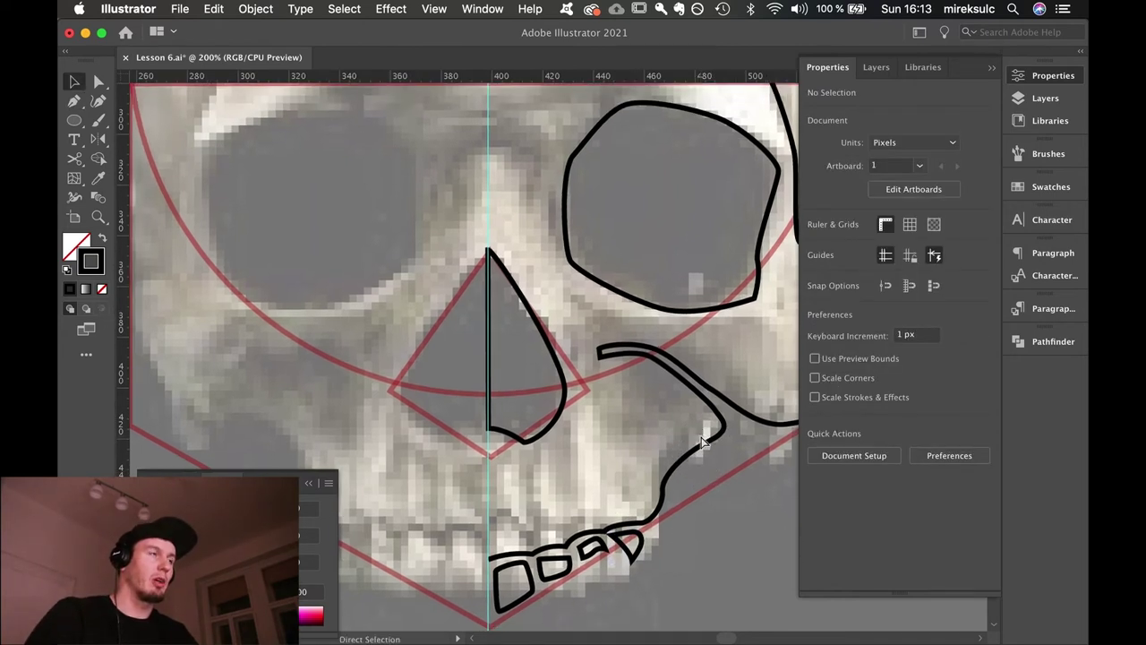
key("super+minus")
key("super+minus")
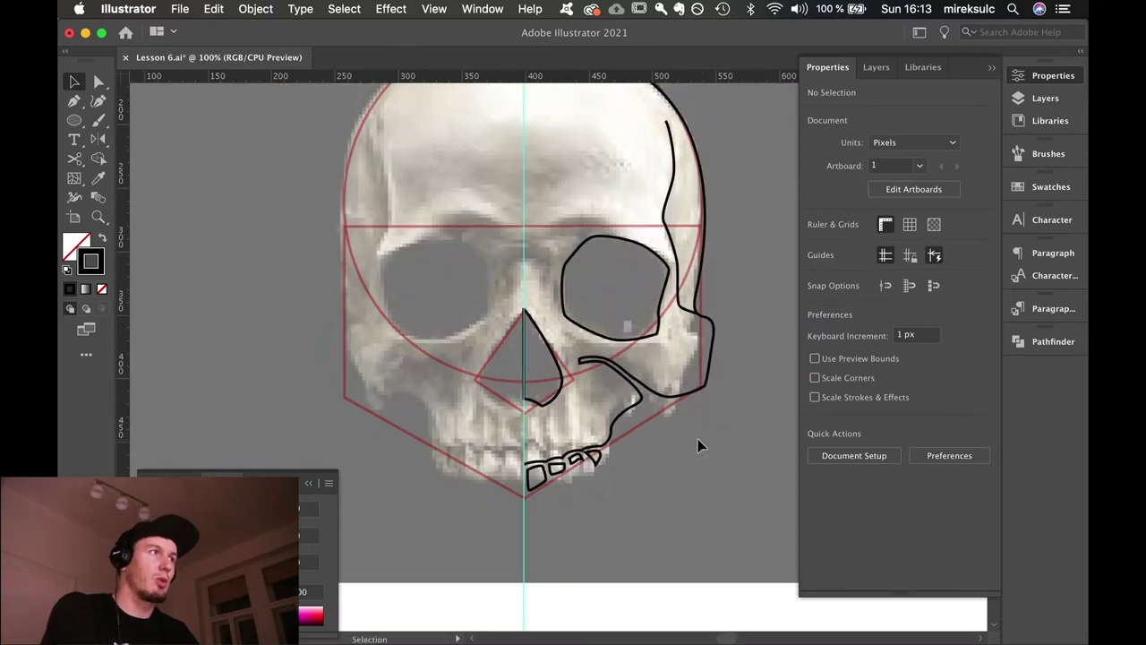
scroll(698, 402, "up", 2)
key("super+minus")
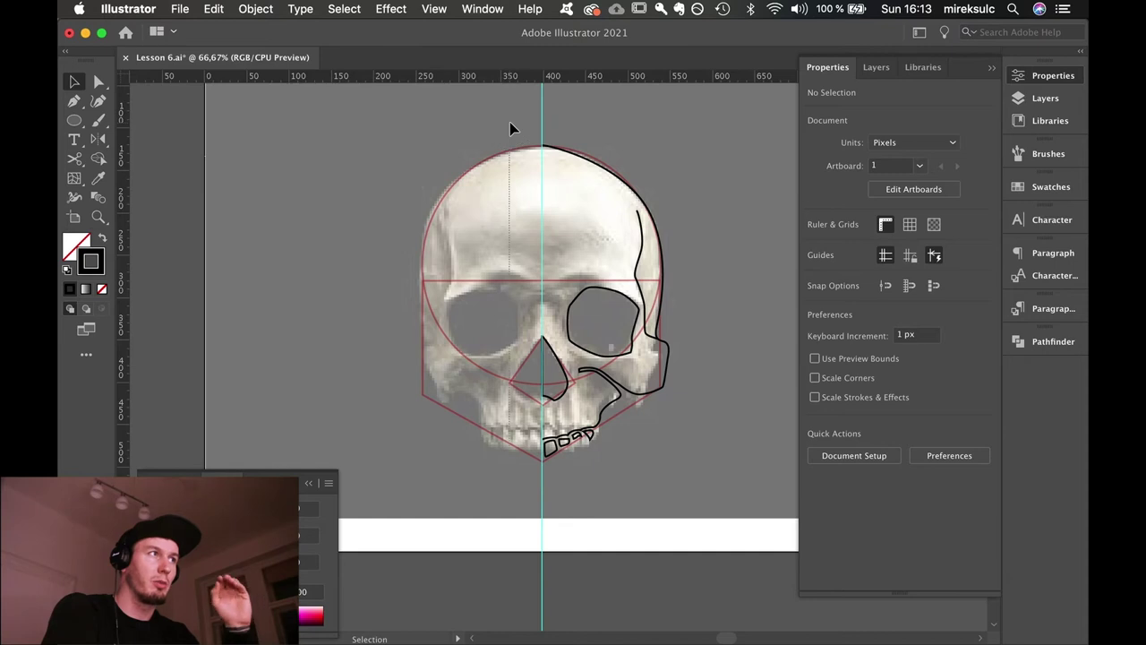
key("super+a")
key("o")
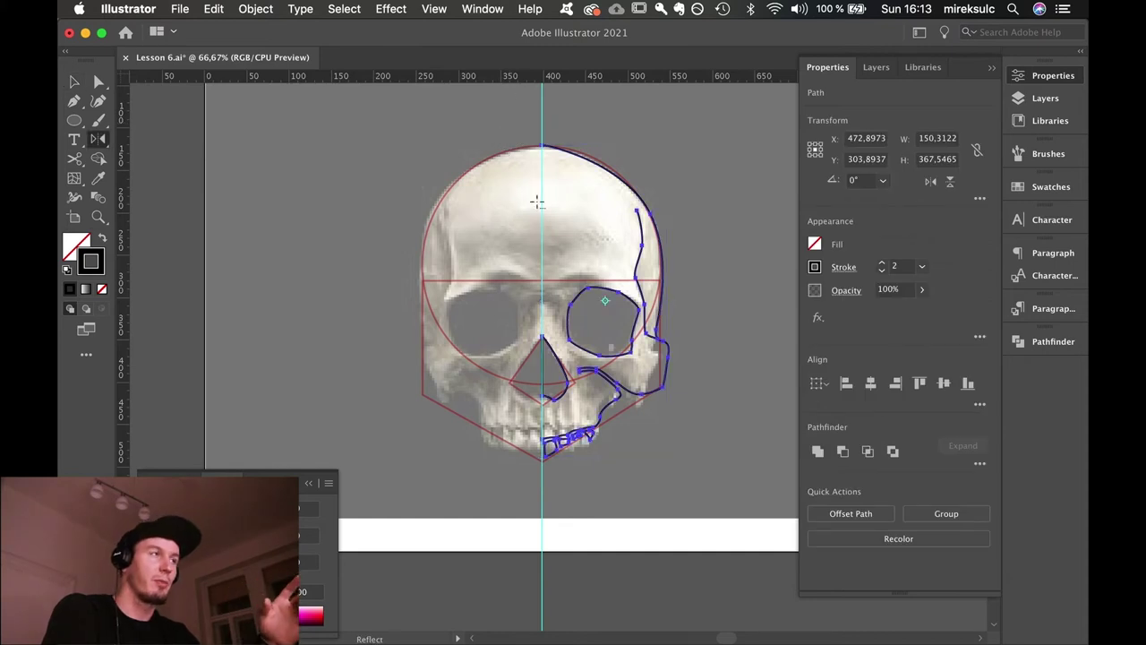
left_click(541, 279, "alt")
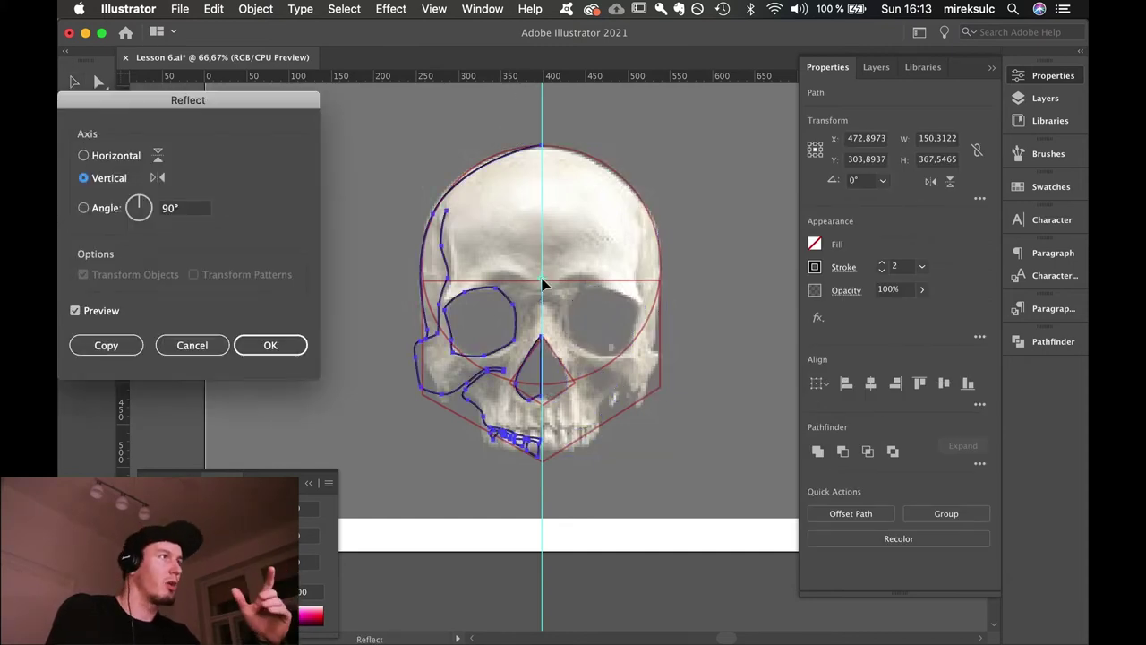
left_click(106, 344)
key("v")
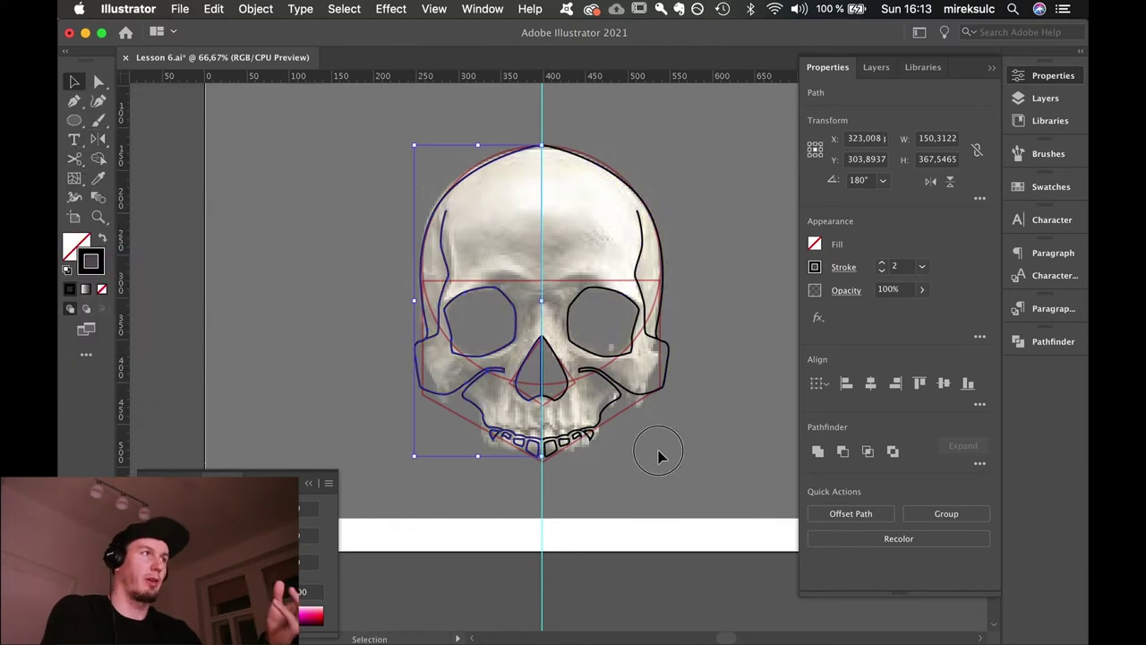
left_click(659, 457)
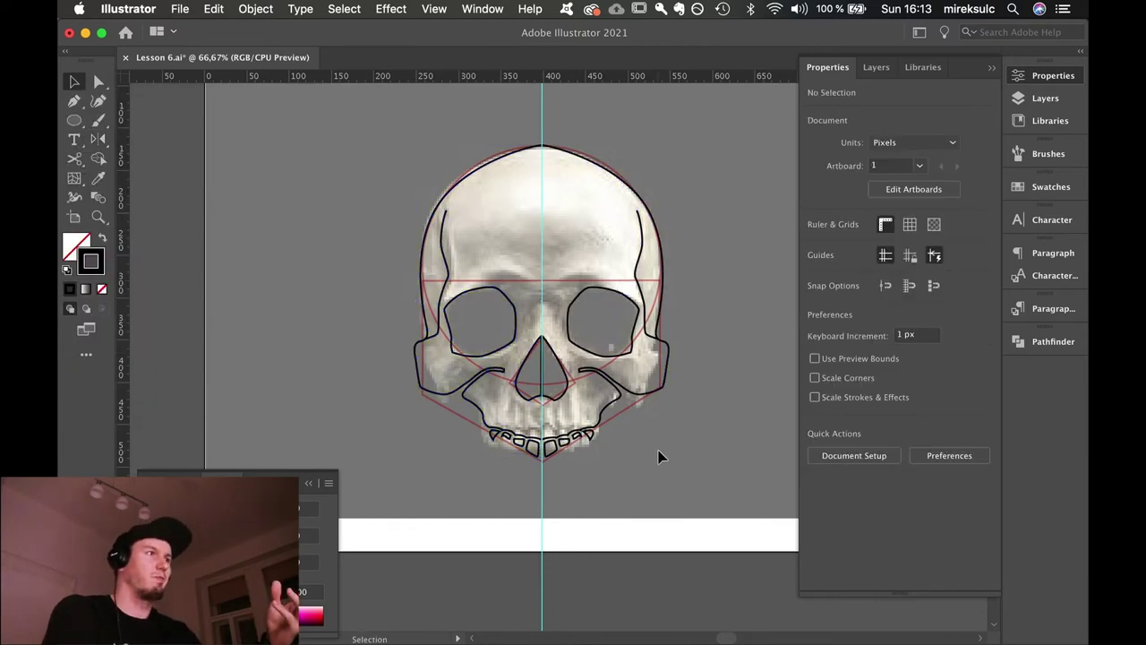
Inspect the full symmetrical skull and remove its mirrored half.
left_click_drag(645, 429, 637, 433)
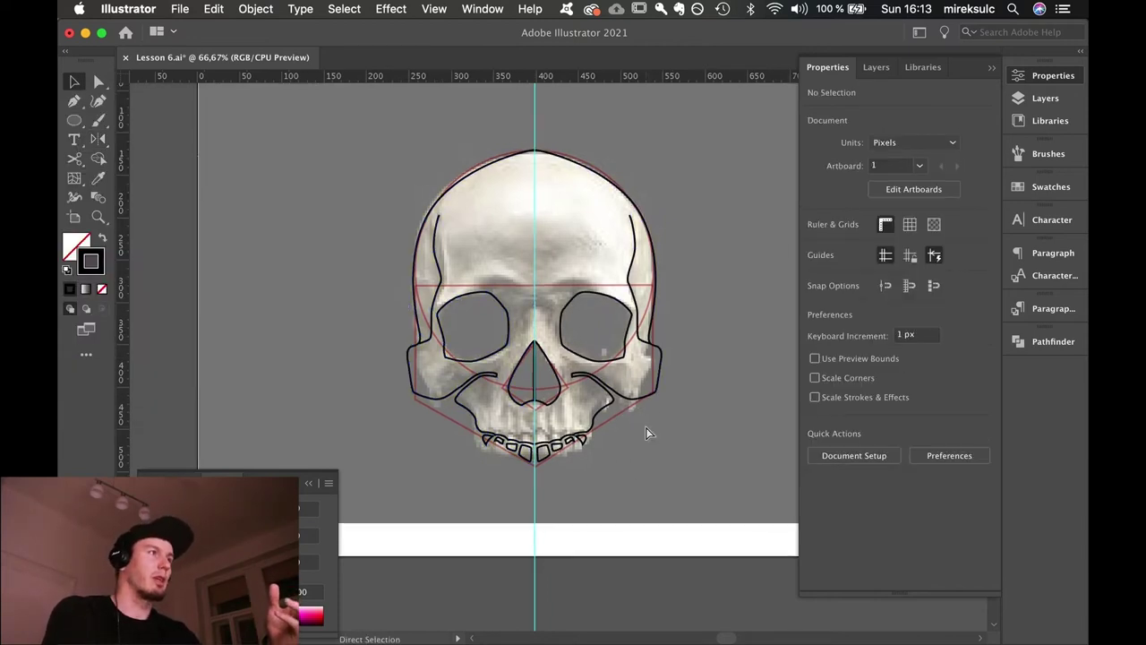
key("super+equal")
key("super+equal")
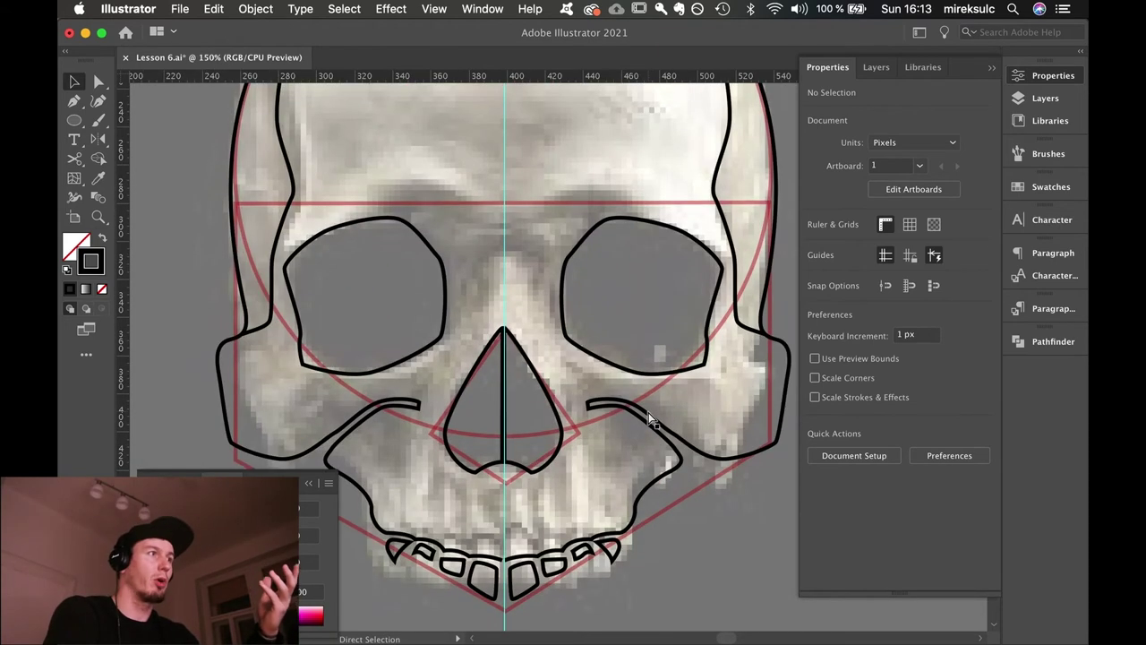
key("super+minus")
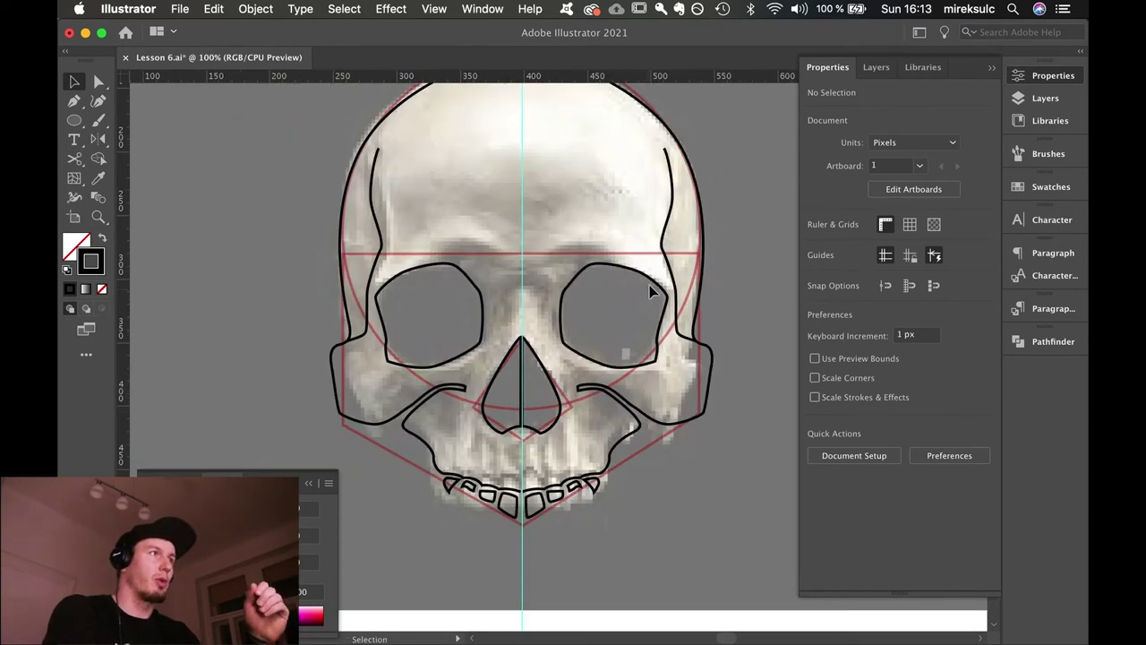
scroll(651, 312, "up", 3)
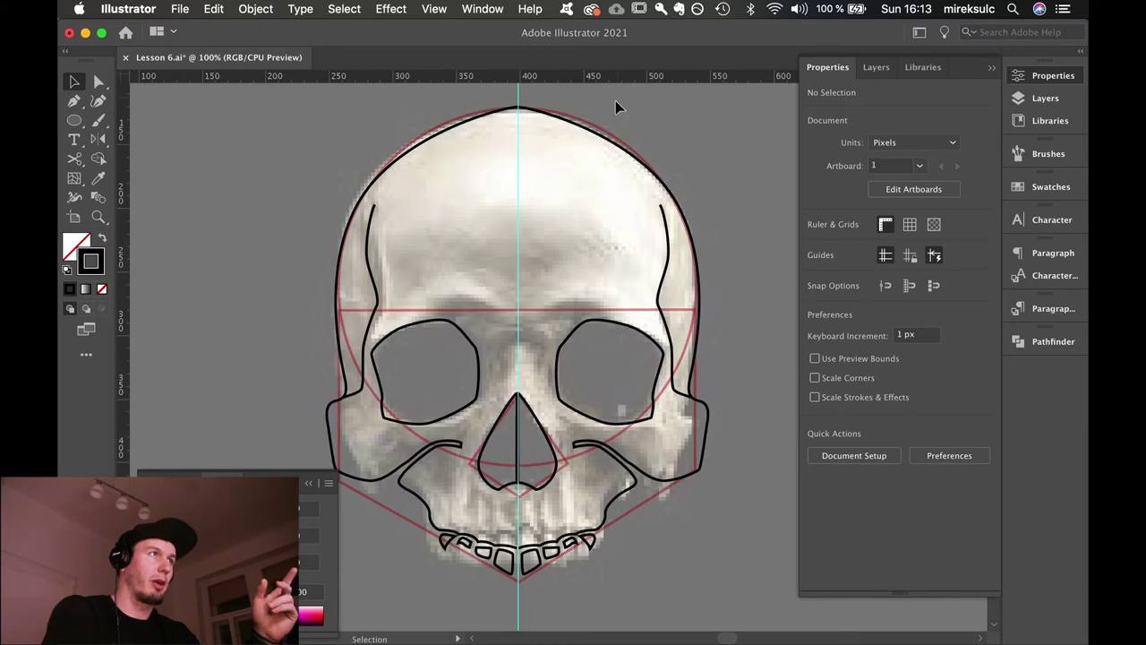
left_click(508, 576)
key("Delete")
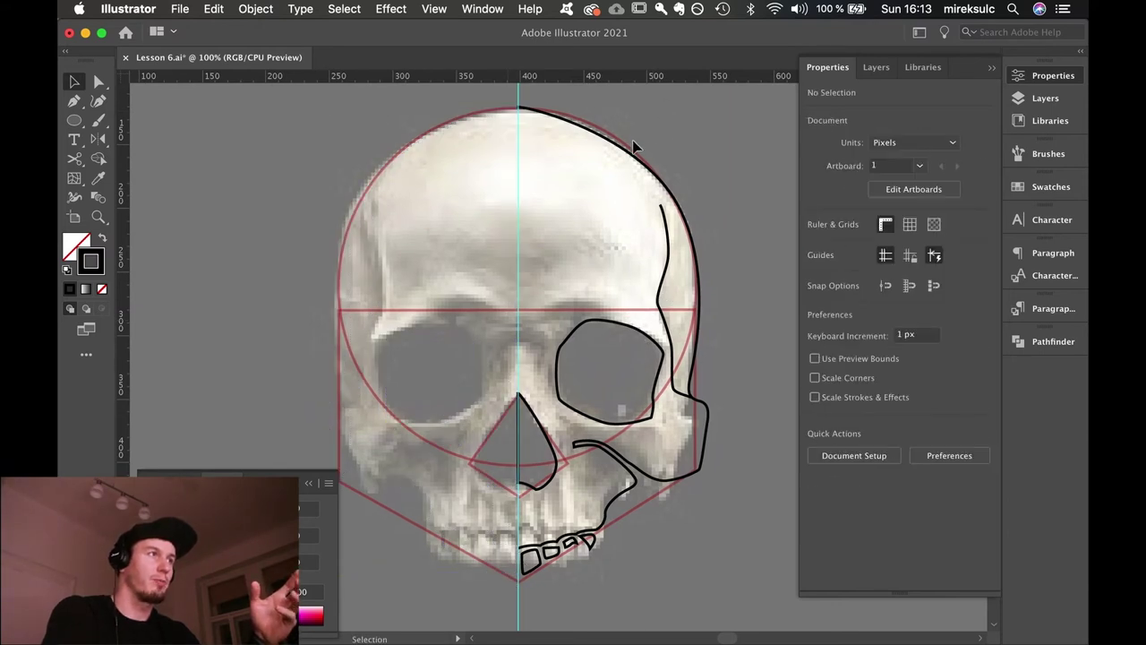
Round the top of the cranium outline by extending its top anchor's direction handle horizontally along the red circle, and deselect it.
left_click(628, 157)
key("a")
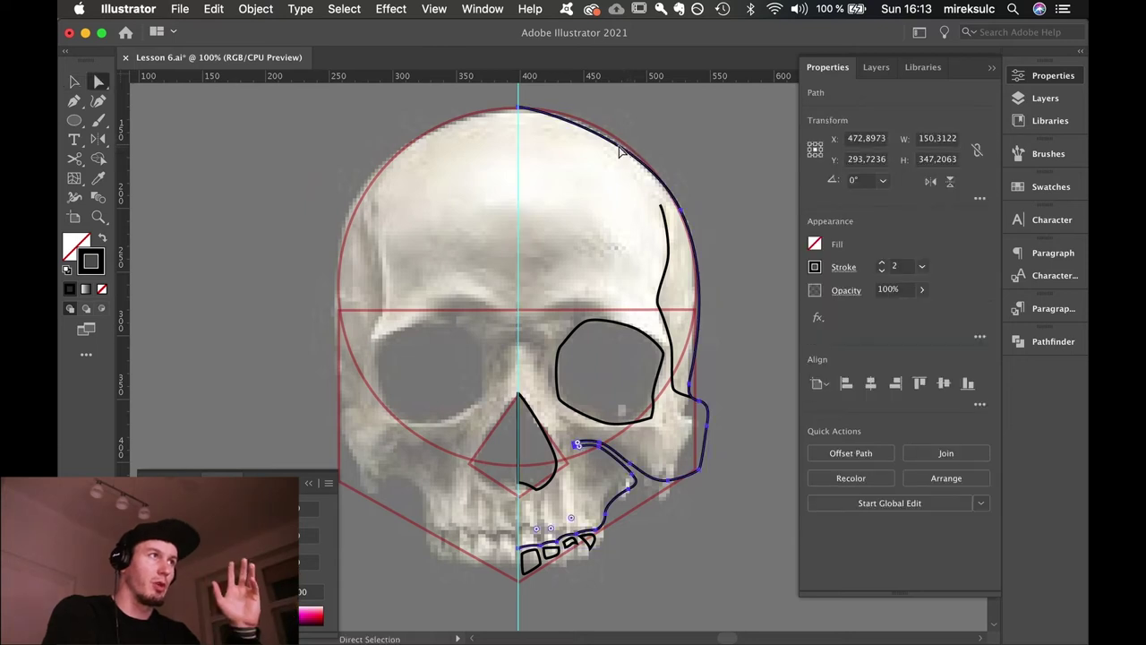
left_click(520, 111)
left_click_drag(537, 109, 561, 109)
left_click(681, 133)
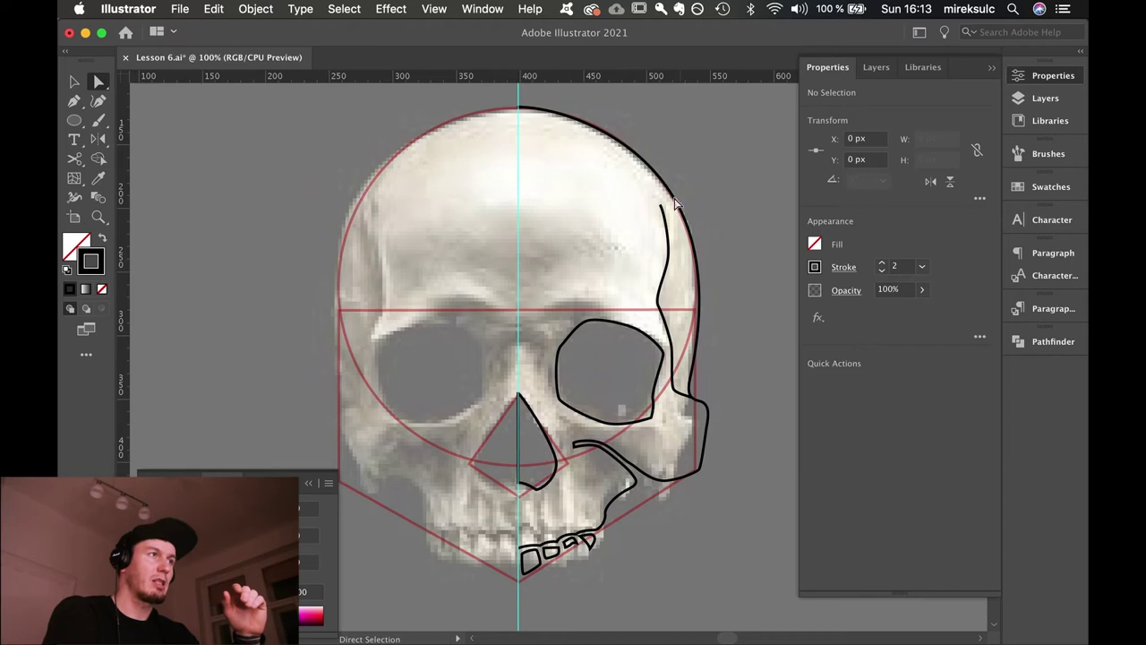
Adjust the direction handles along the outer side of the cranium so the outline follows the red circle, and deselect it.
left_click(699, 284)
left_click_drag(716, 289, 708, 288)
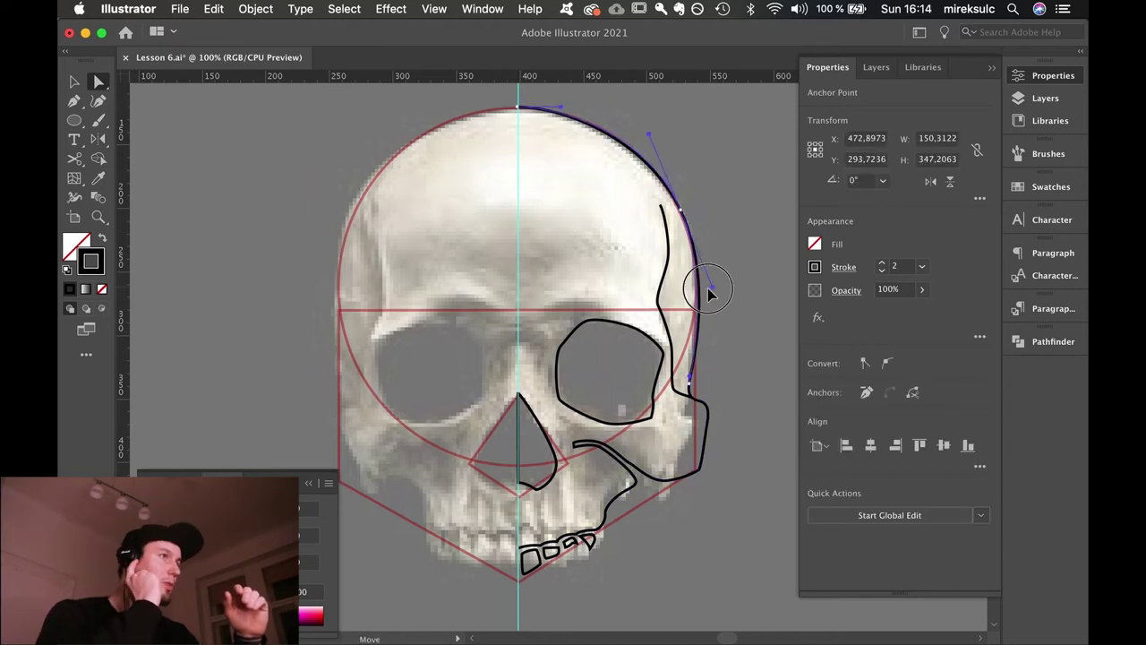
left_click(681, 210)
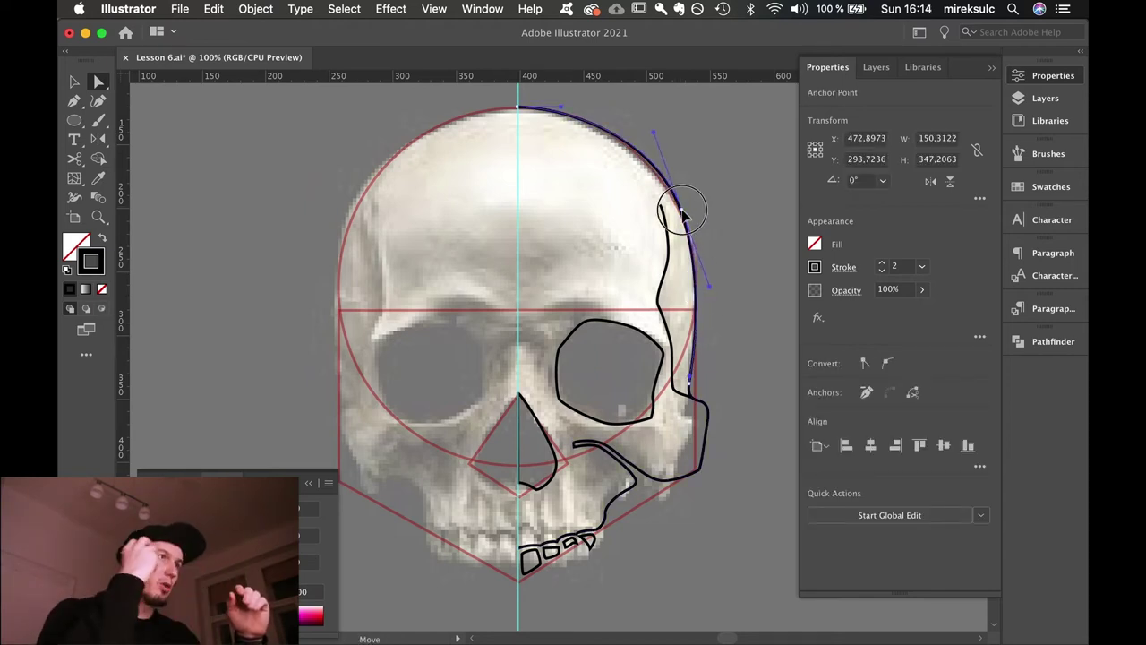
left_click(690, 384)
left_click_drag(690, 376, 704, 281)
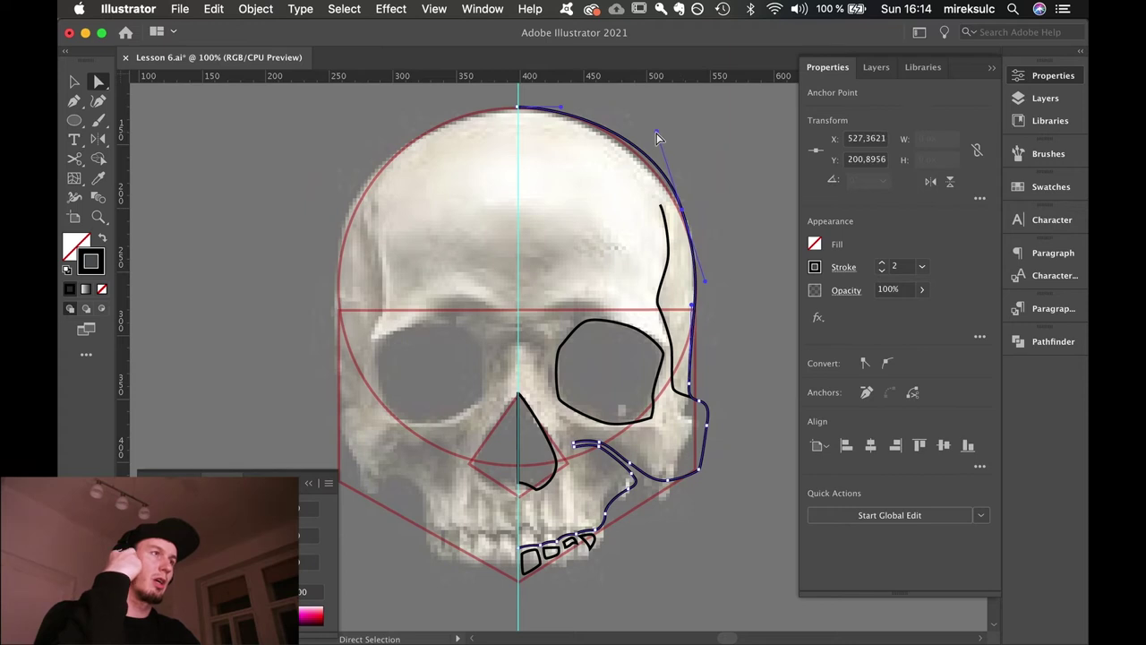
left_click(701, 184)
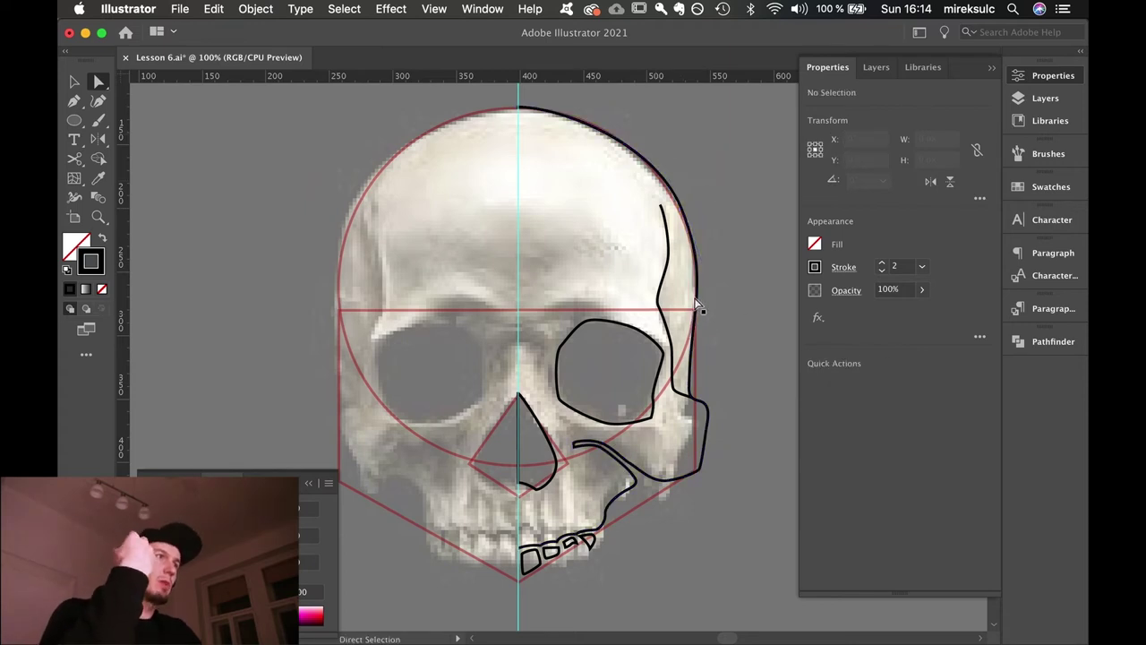
Delete the existing angular eye-socket outline.
left_click_drag(648, 360, 662, 326)
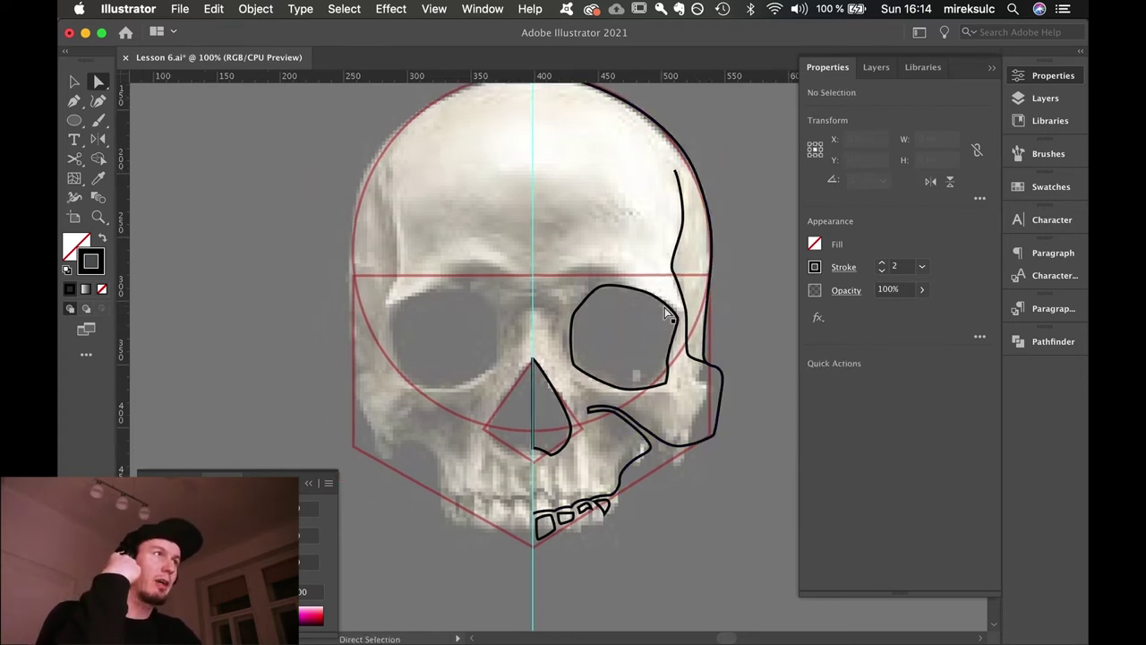
key("super+plus")
key("super+plus")
key("v")
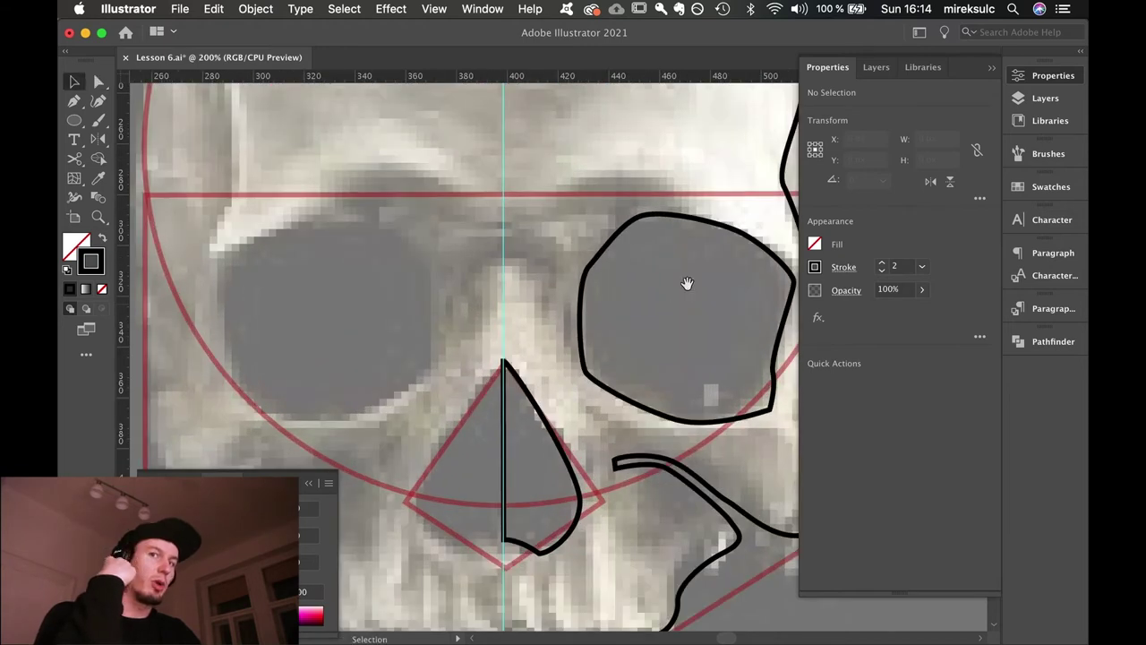
left_click_drag(686, 284, 616, 288)
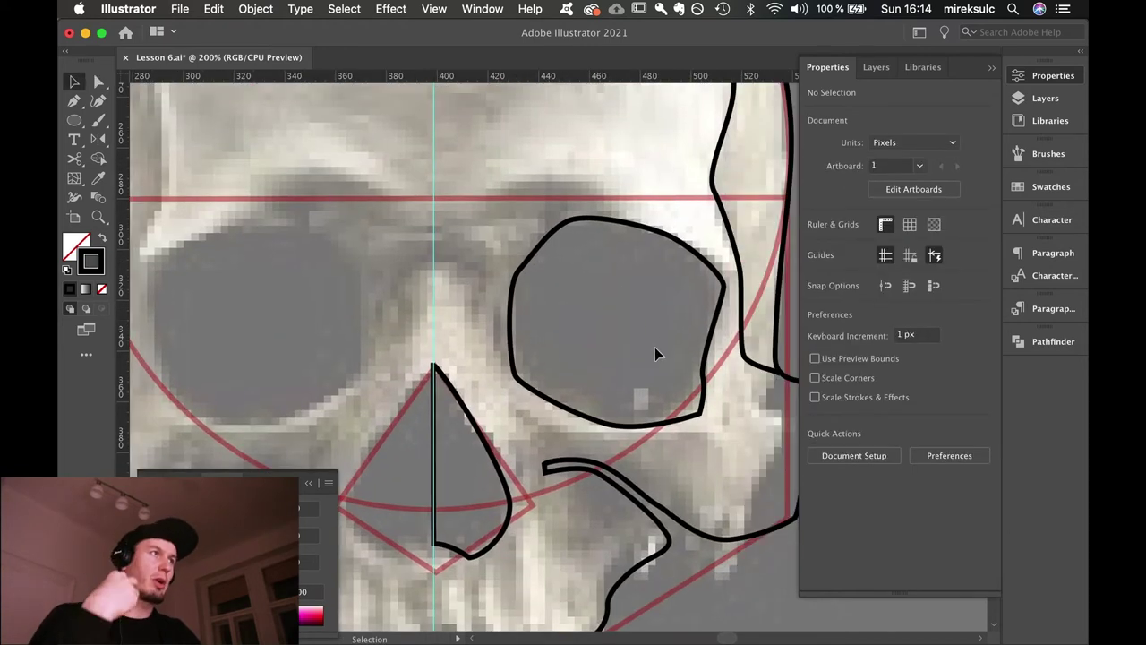
left_click(707, 382)
key("Delete")
Draw a new rounded, closed eye-socket outline with the Pen tool around the dark orbit in the photo.
key("p")
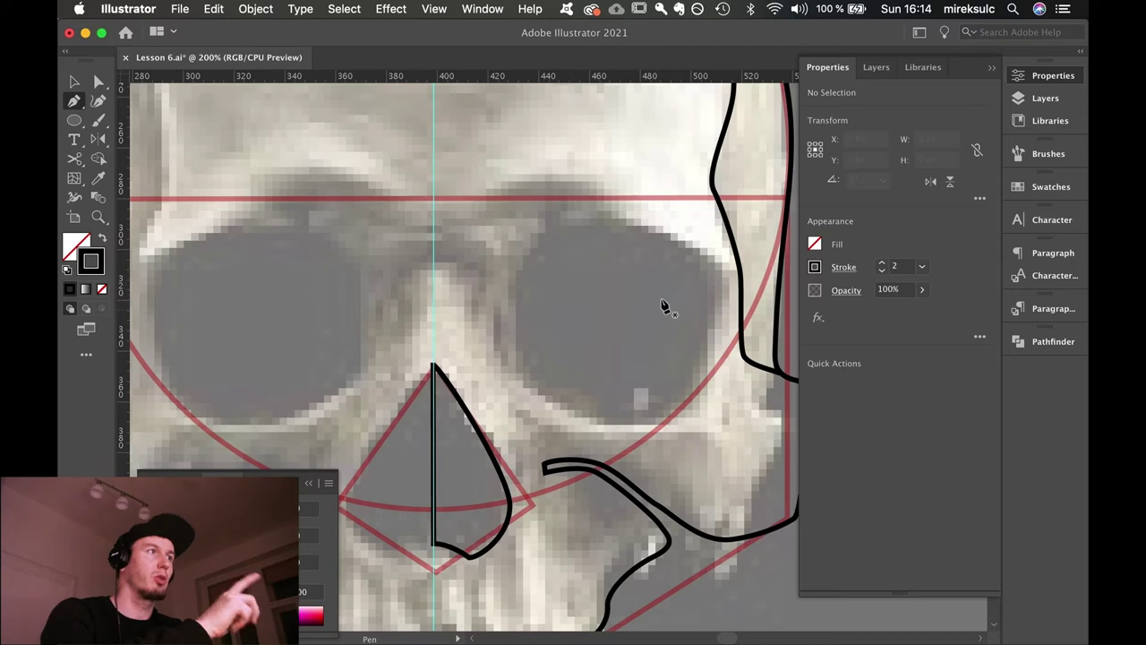
left_click_drag(539, 228, 715, 258)
left_click_drag(725, 307, 720, 323)
left_click_drag(690, 386, 598, 412)
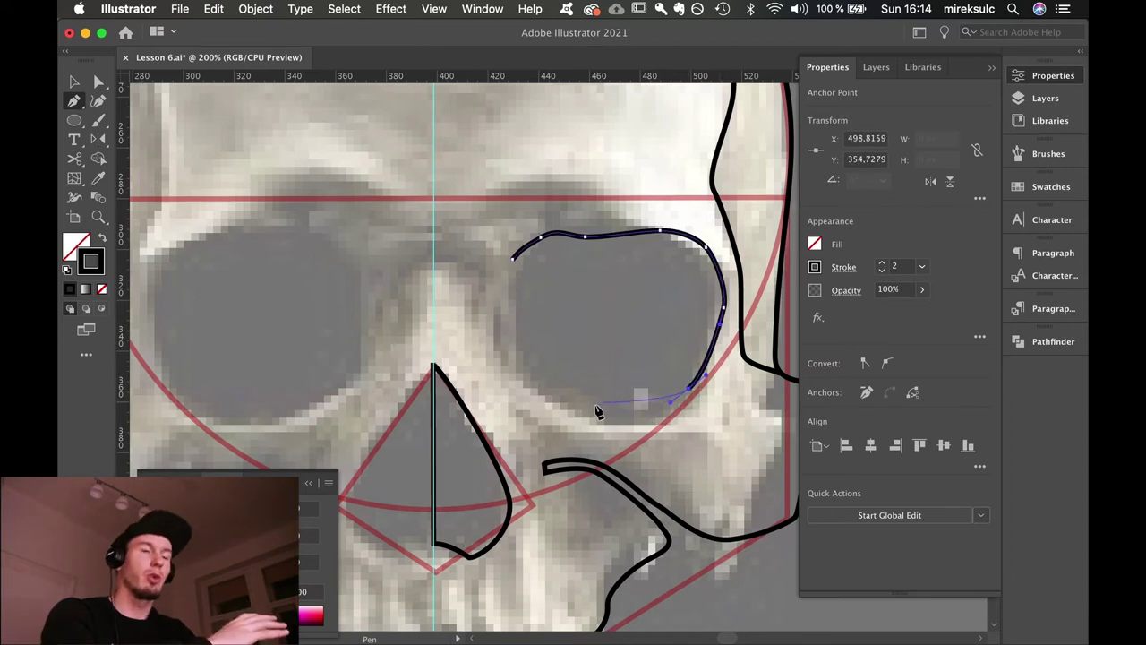
key("super+z")
left_click_drag(667, 391, 506, 302)
mouse_move(512, 260)
left_mouse_down()
mouse_move(517, 248)
mouse_move(522, 257)
left_mouse_up()
key("v")
Refine the inner side and lower curve of the eye socket by moving its anchor points and handles.
key("a")
left_click_drag(506, 306, 503, 314)
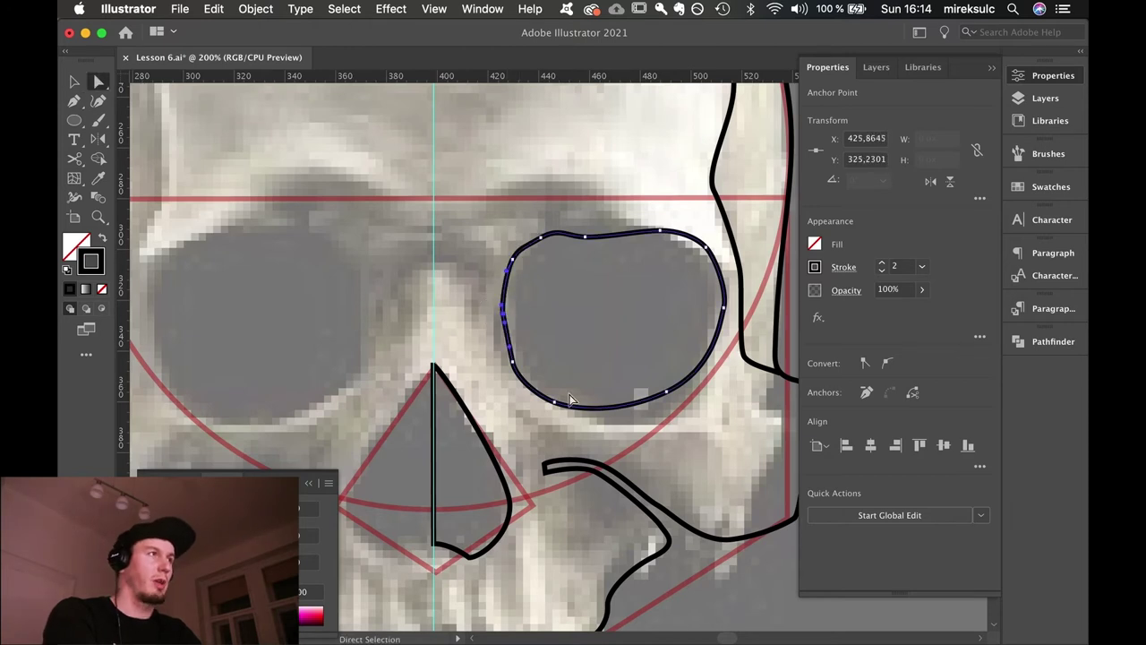
left_click_drag(553, 401, 553, 400)
left_click_drag(667, 393, 706, 357)
Remove the two anchor points from the eye socket's upper edge and redraw that edge with the Pen tool through one middle point, closing the shape.
left_click(584, 235)
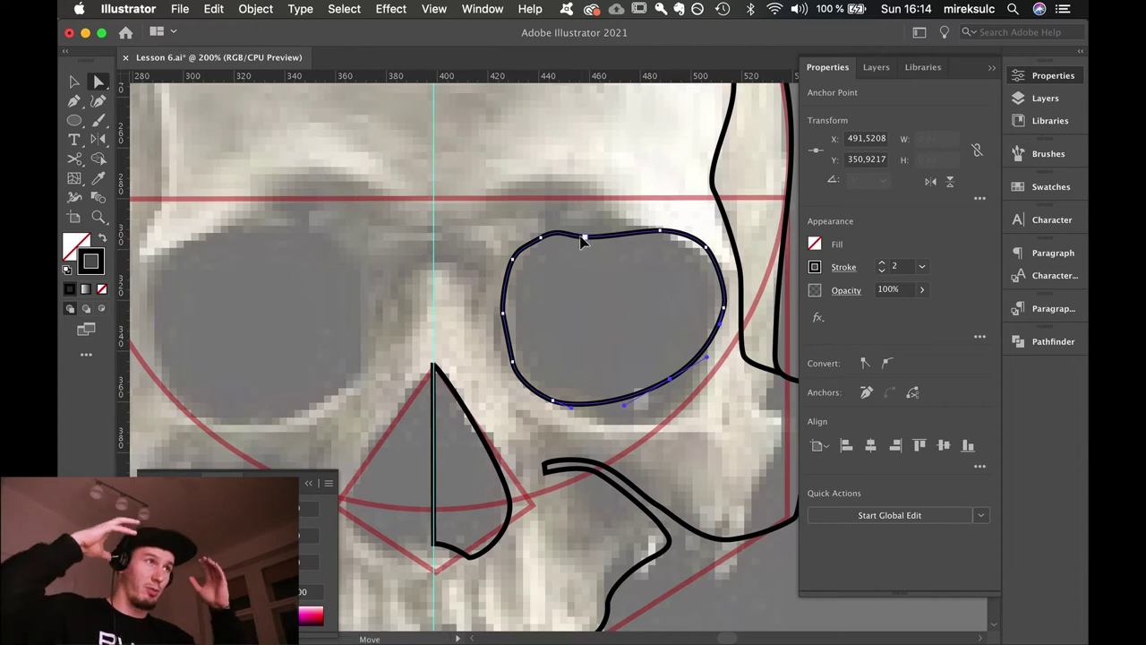
key("Delete")
left_click(540, 238)
key("Delete")
key("p")
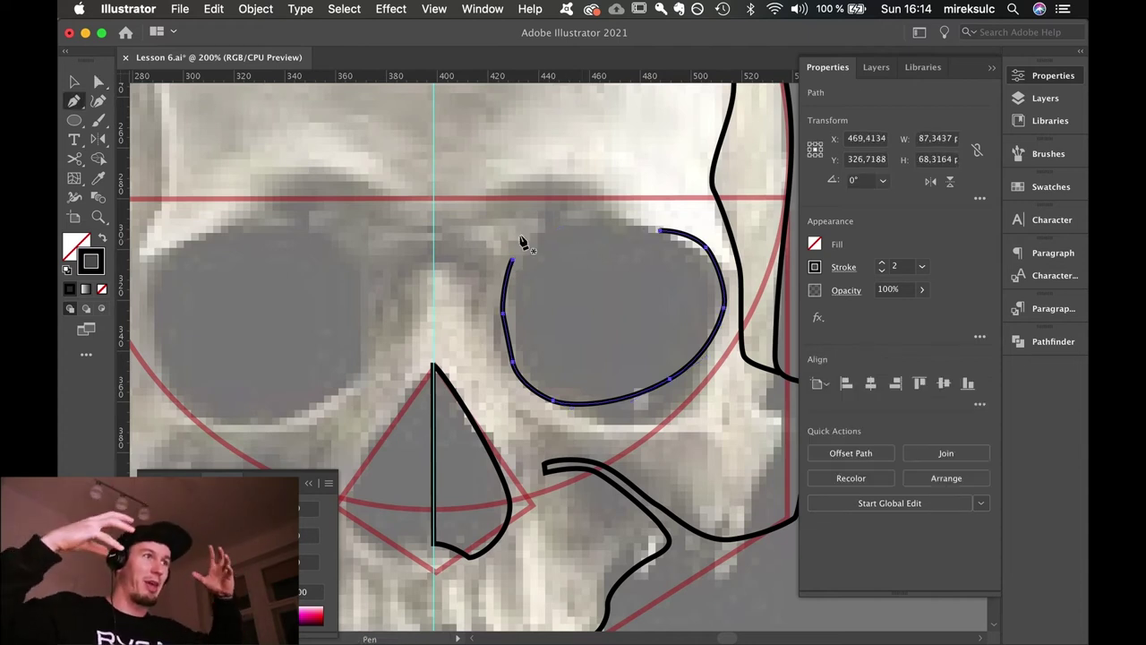
left_click(512, 260)
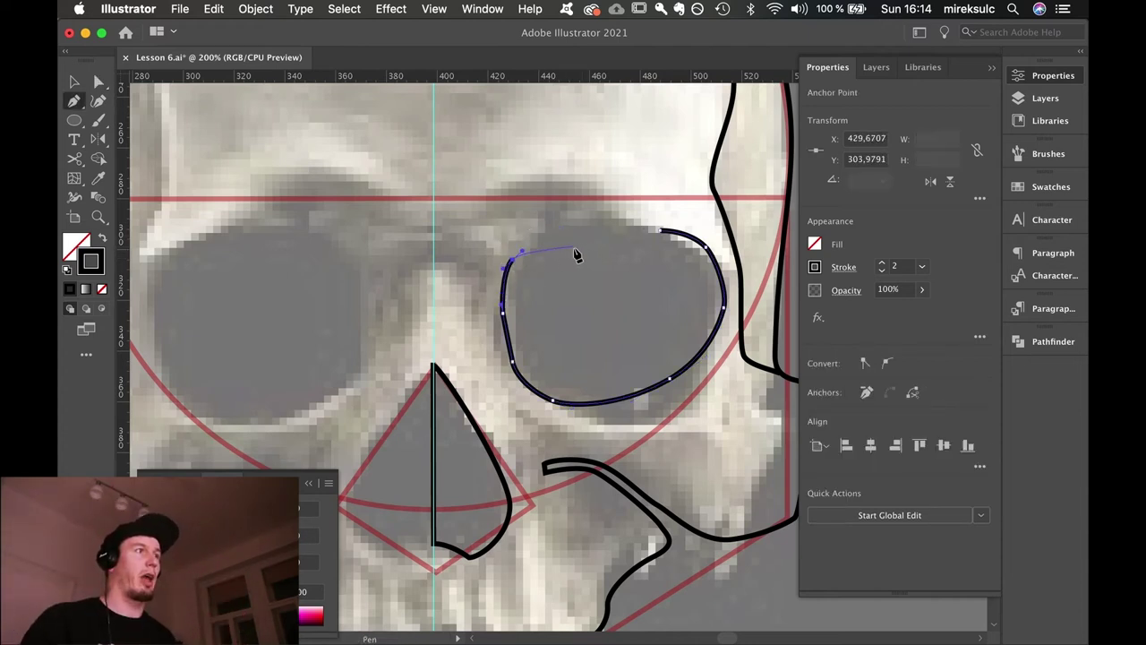
left_click_drag(574, 248, 602, 250)
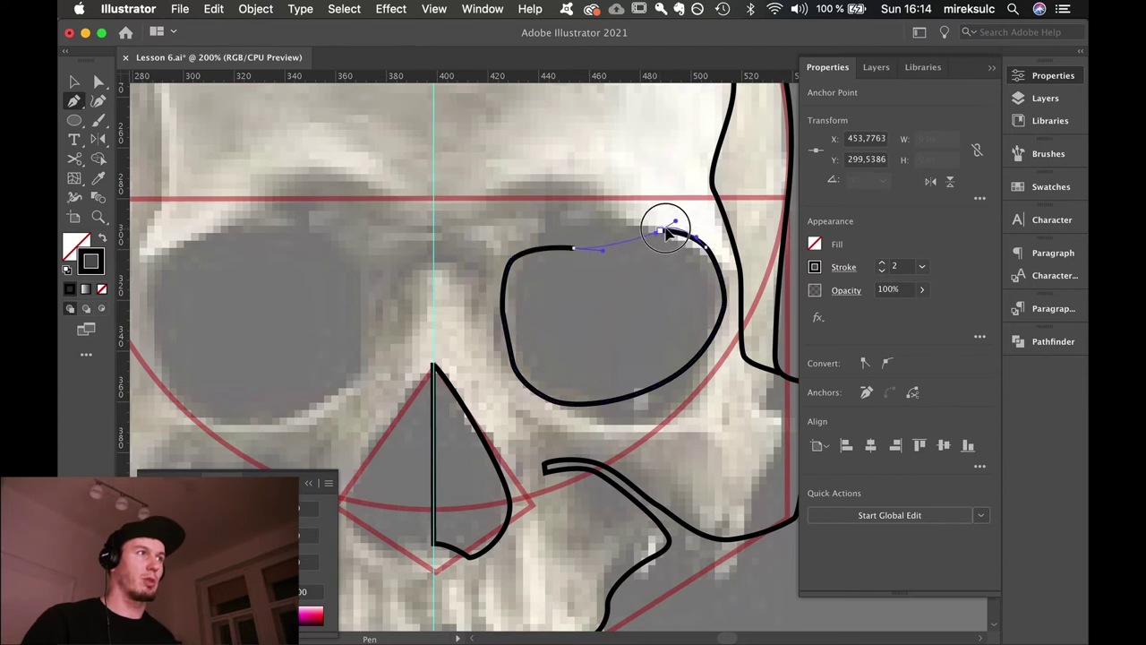
left_click(661, 232)
Smooth the eye socket's upper edge by adjusting its middle anchor point and inner upper corner.
key("a")
left_click(577, 251)
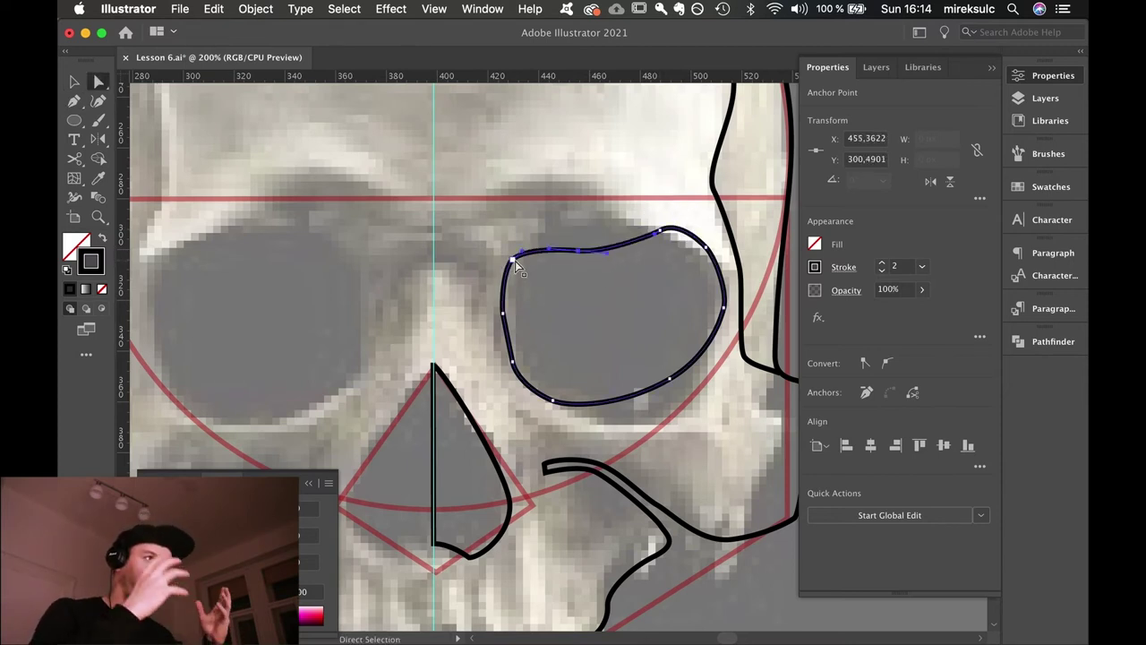
left_click(524, 262)
left_click_drag(523, 259, 521, 251)
left_click(578, 252)
Move the eye socket's innermost anchor point slightly toward the nose to round that side, and deselect the shape.
left_click(502, 315)
left_click(503, 315)
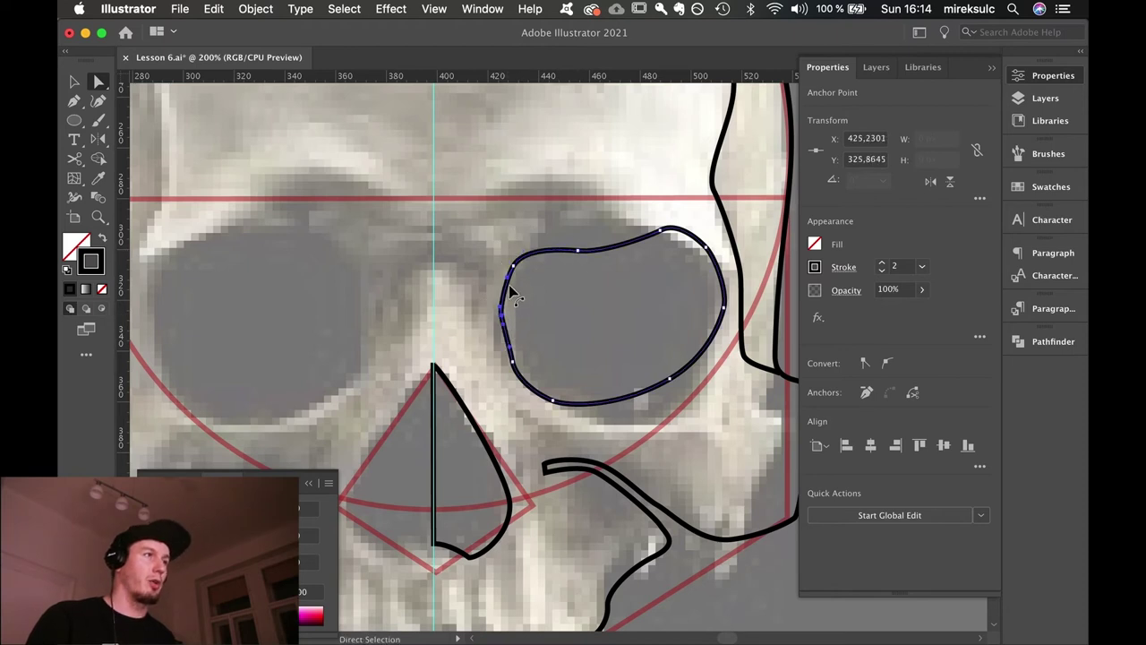
left_click_drag(500, 316, 495, 317)
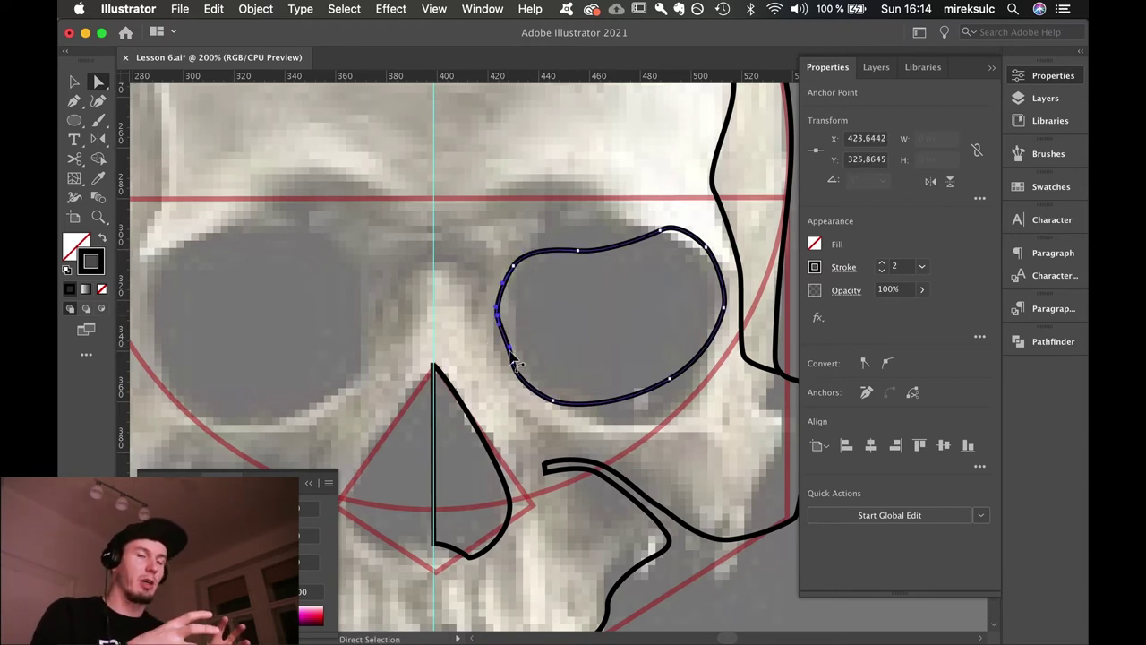
left_click(512, 364)
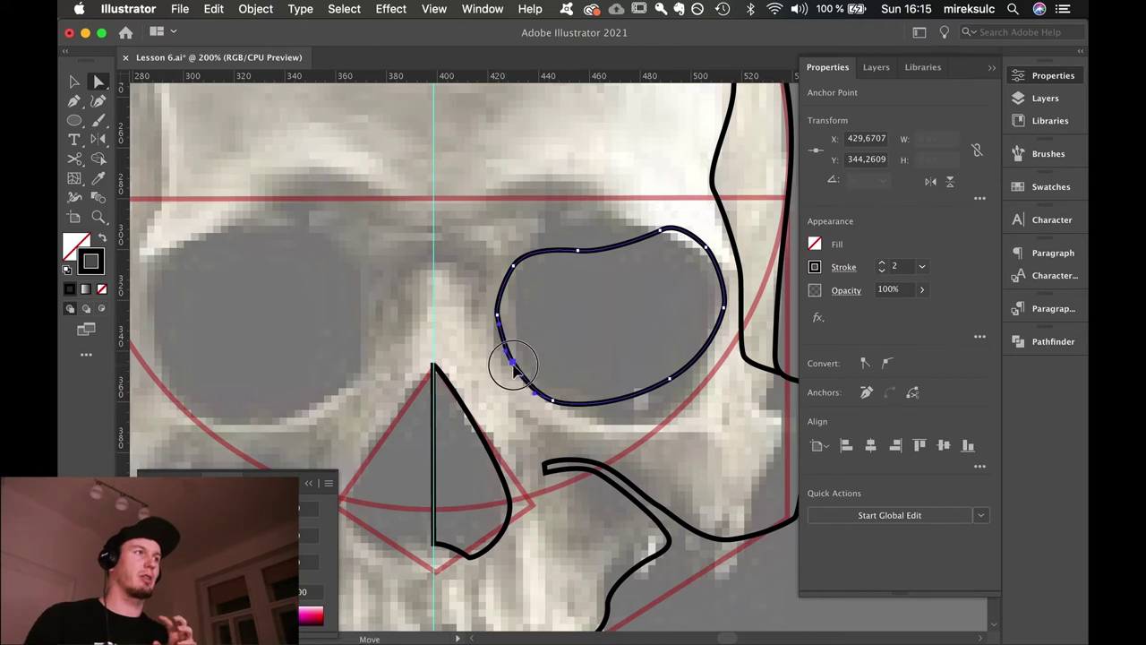
left_click(672, 474)
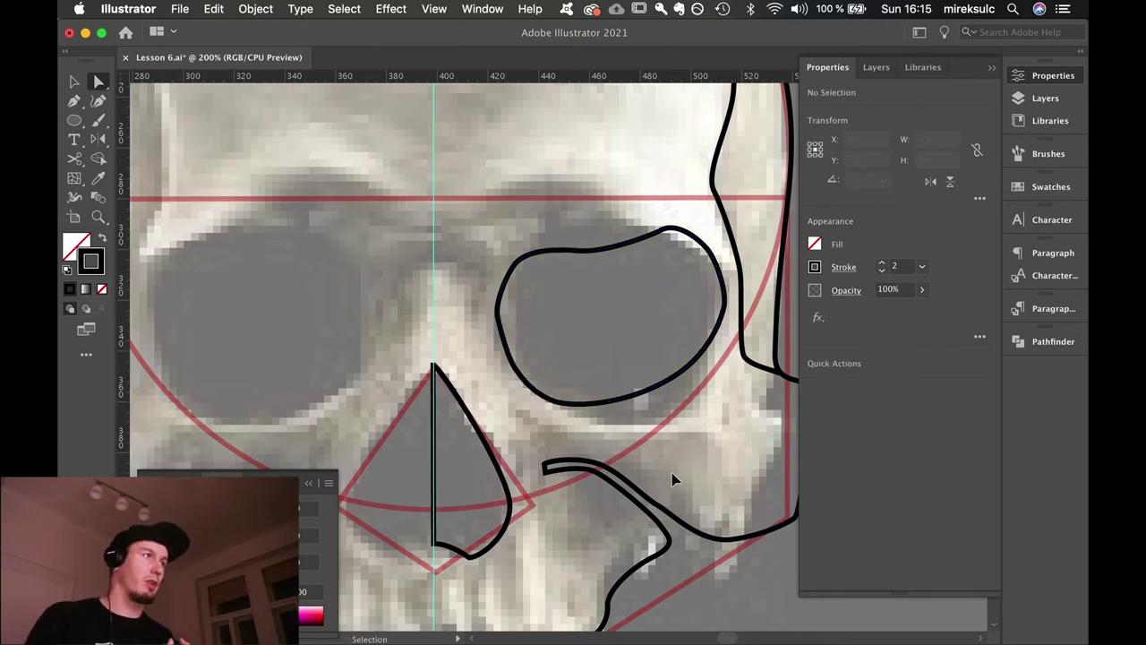
Draw a thin closed crescent with the Pen tool just below the outer lower edge of the eye socket.
key("super+minus")
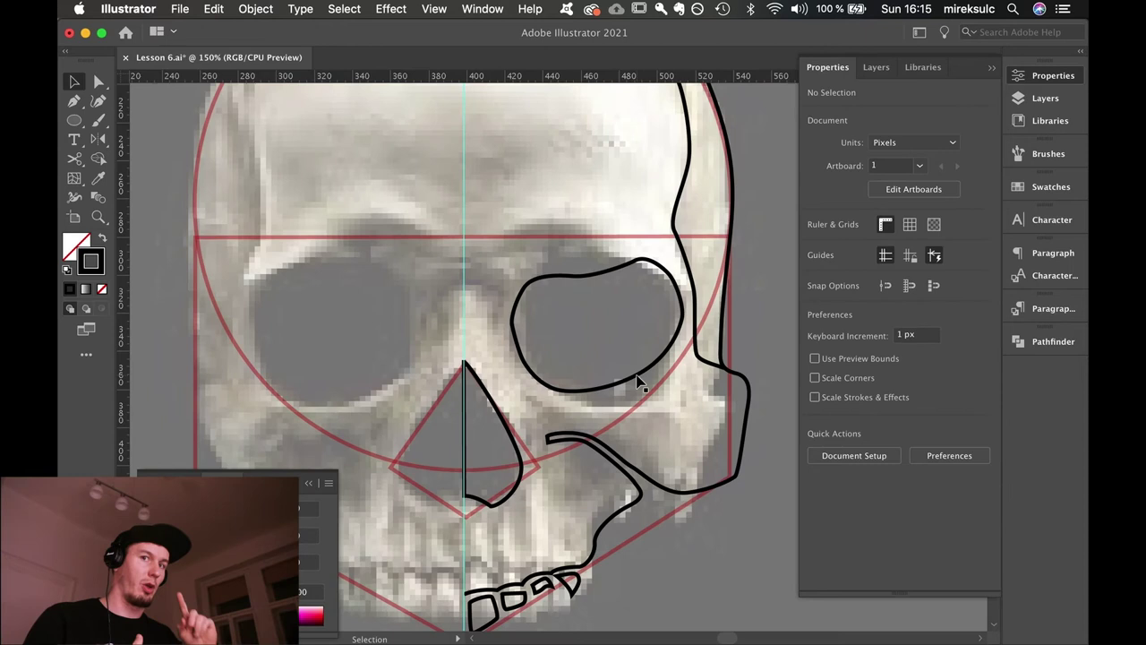
left_click(636, 382)
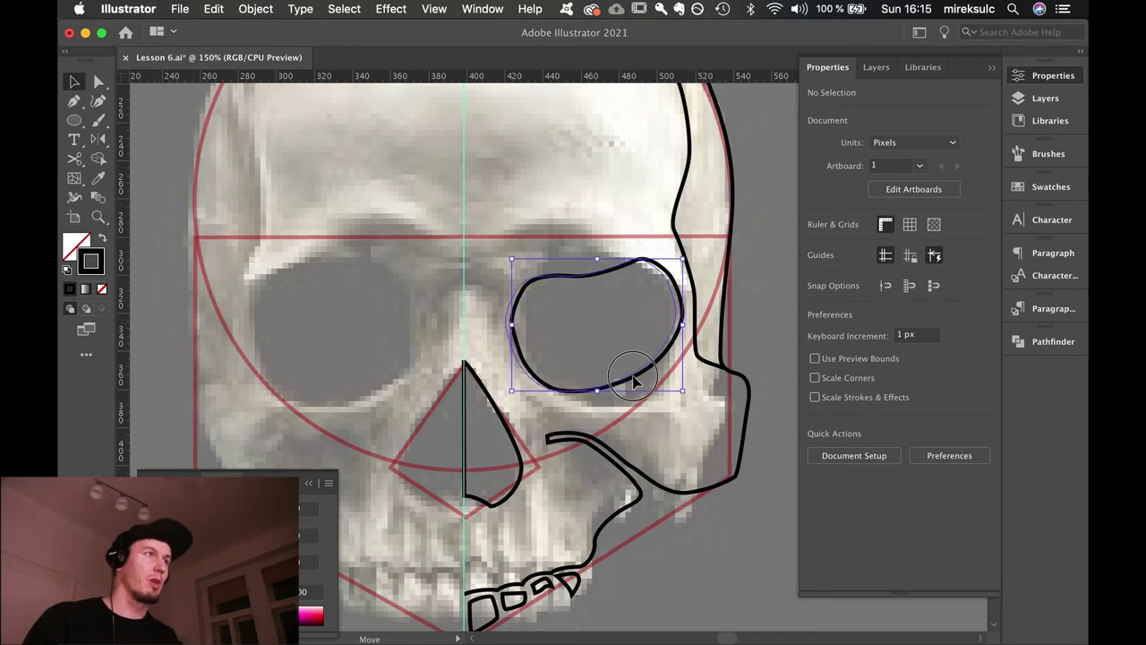
left_click(760, 349)
key("super+plus")
key("super+plus")
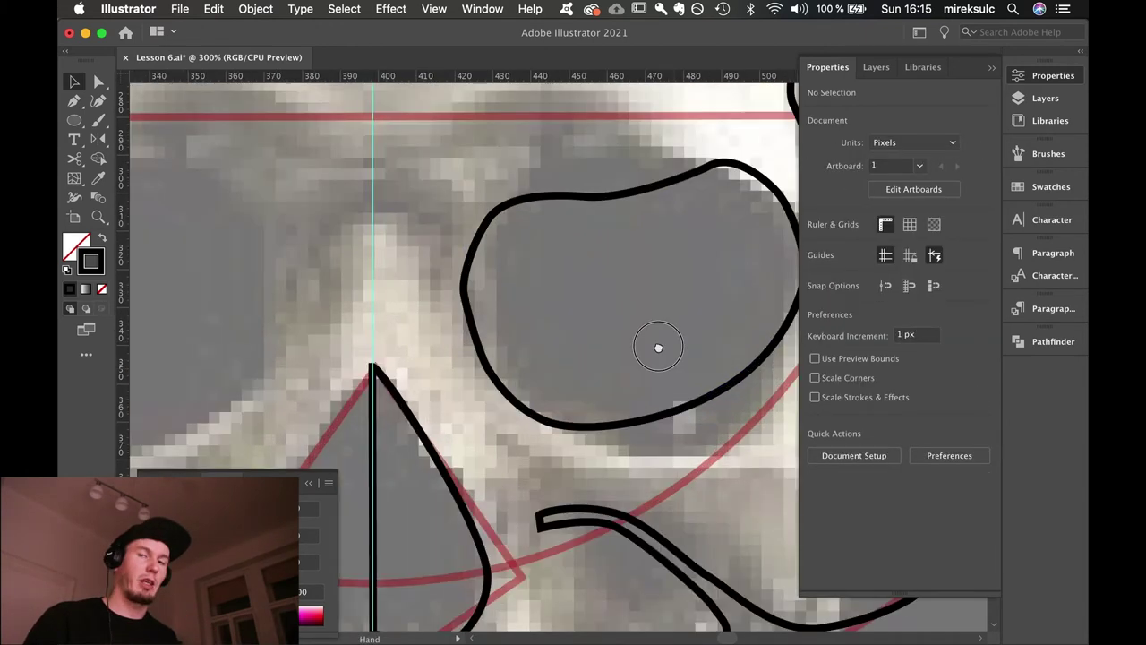
left_click_drag(658, 348, 631, 296)
key("p")
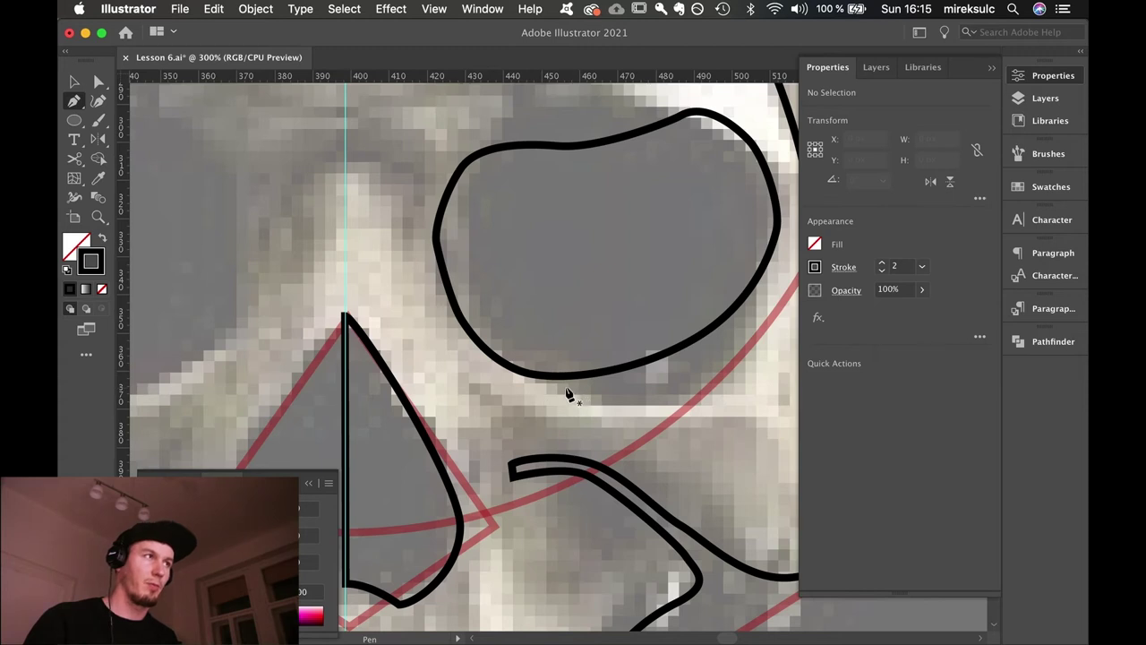
left_click(576, 388)
left_click_drag(727, 340, 783, 289)
left_click_drag(672, 405, 609, 417)
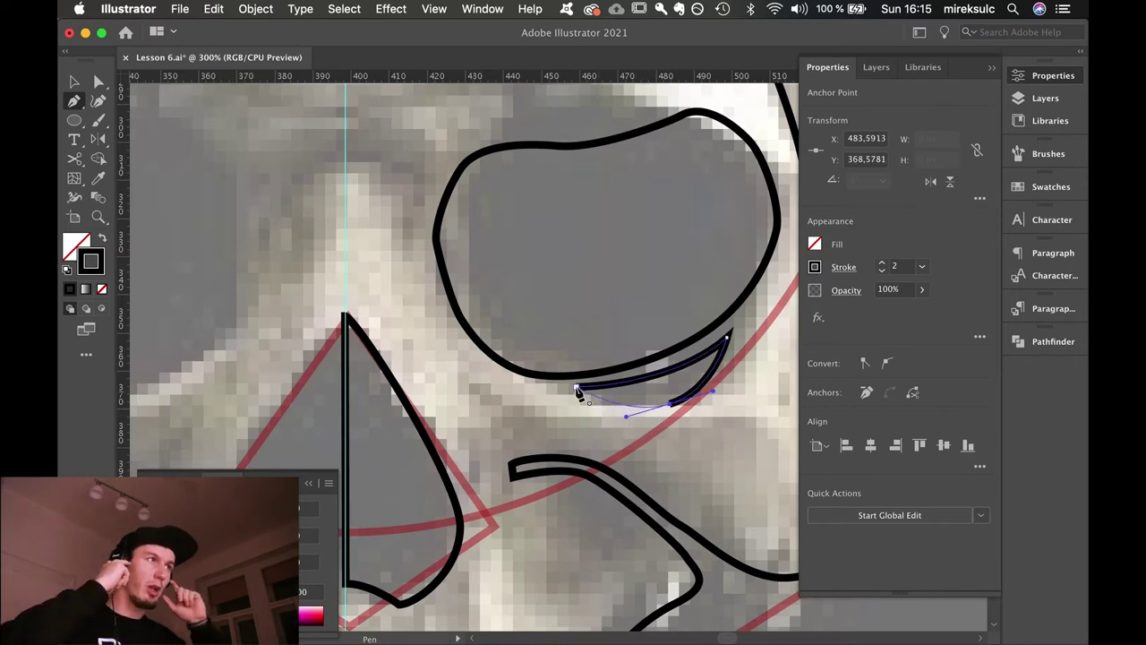
left_click(576, 388)
Extend the crescent's inner tip toward the nose and refine the position of its lower anchor point.
key("a")
left_click_drag(576, 388, 568, 394)
left_click_drag(670, 403, 665, 401)
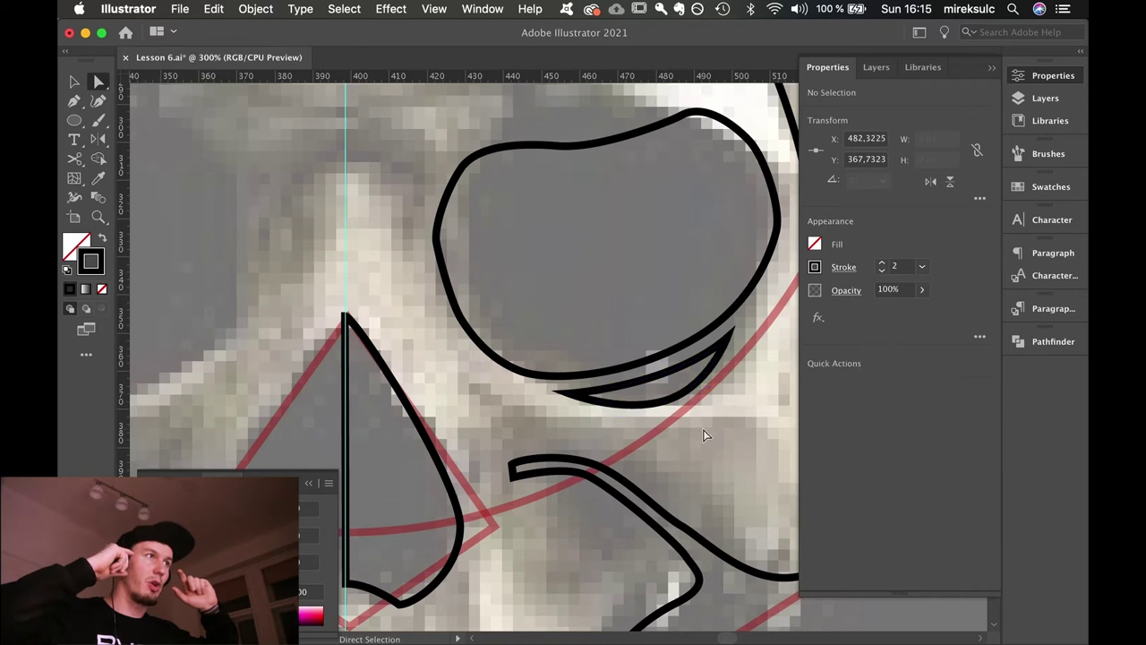
Give the half nose cavity a black fill and no stroke.
left_click_drag(524, 461, 592, 320)
key("super+minus")
key("super+minus")
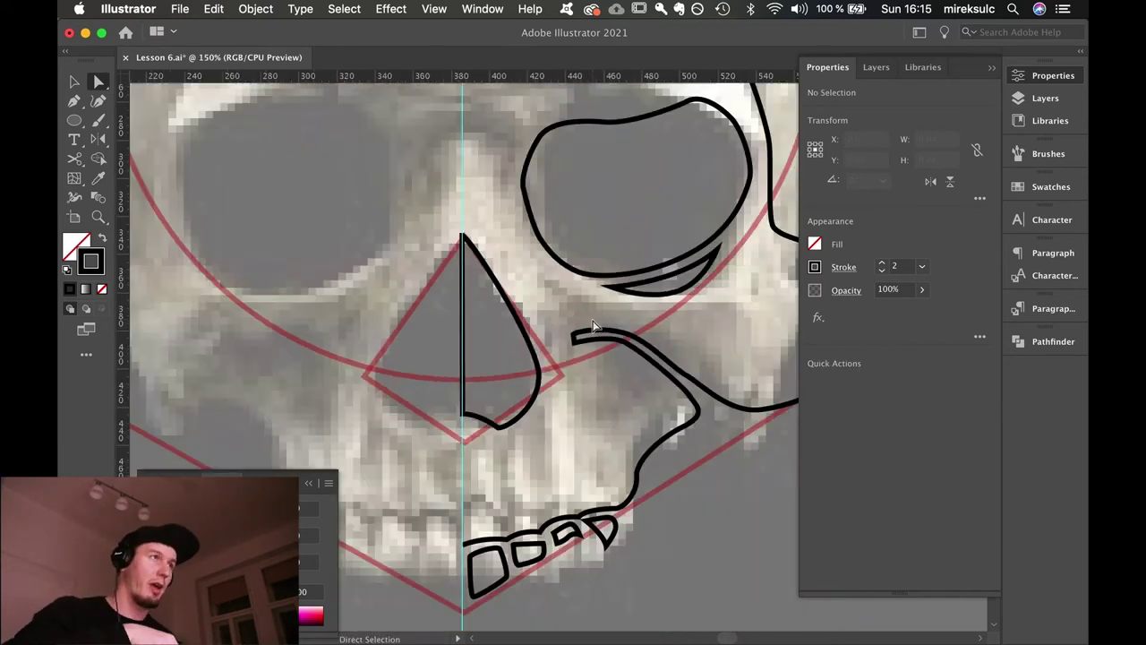
key("v")
left_click(508, 331)
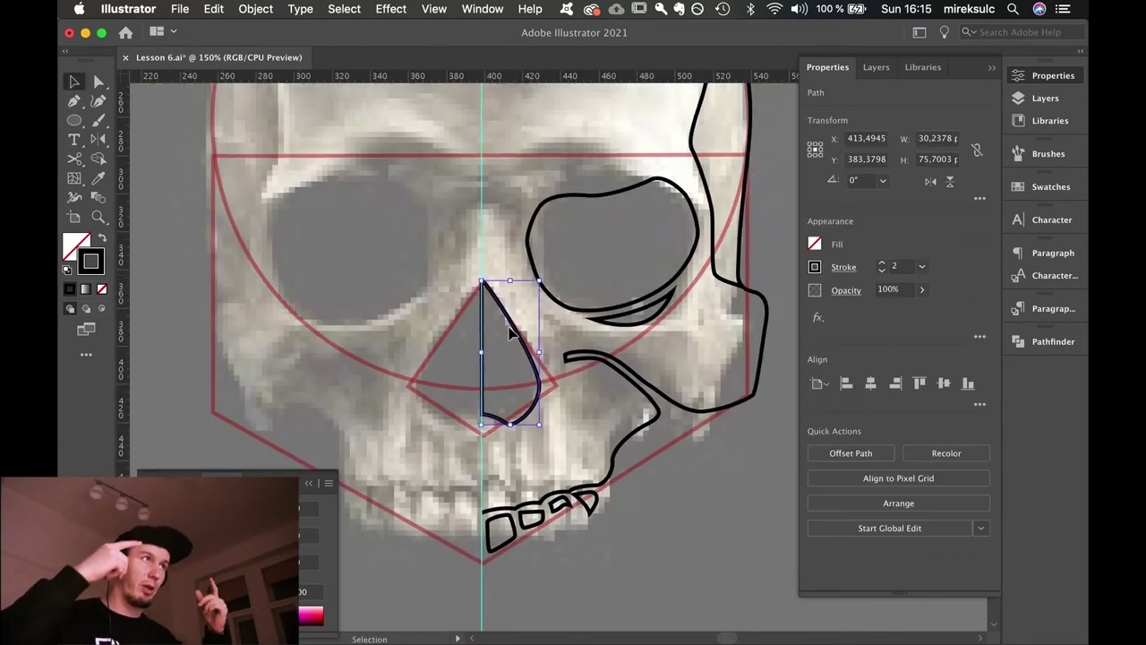
left_click(78, 250)
left_click(70, 289)
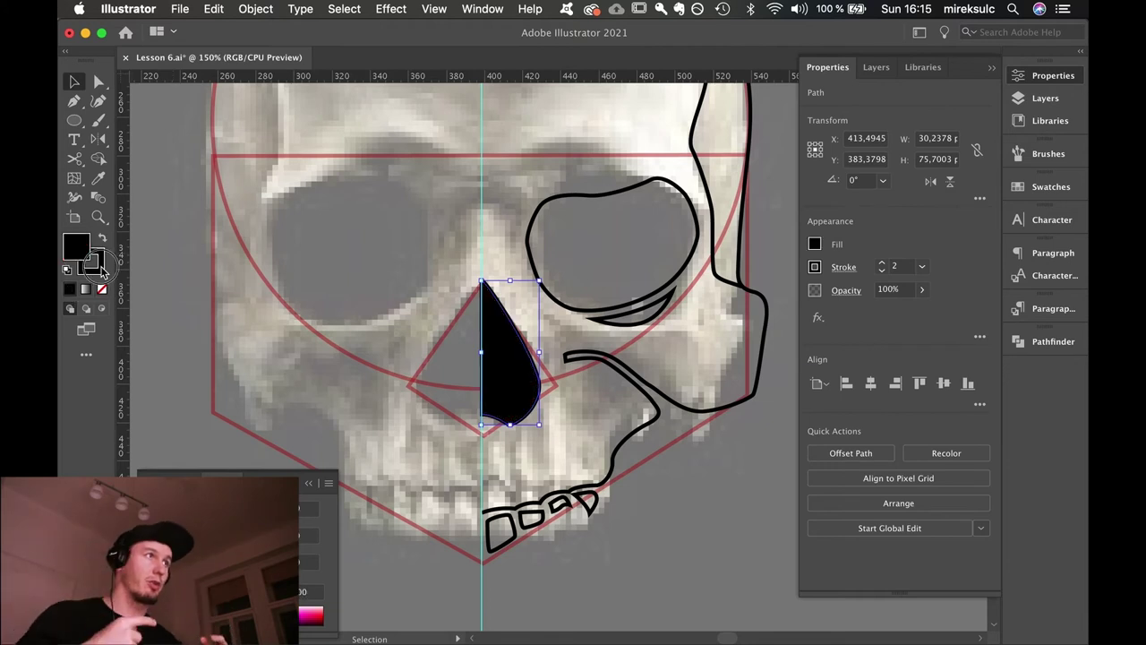
left_click(102, 268)
left_click(102, 288)
Swap fill and stroke on the eye socket and the crescent below it for black fills without strokes, and deselect them.
left_click(634, 307)
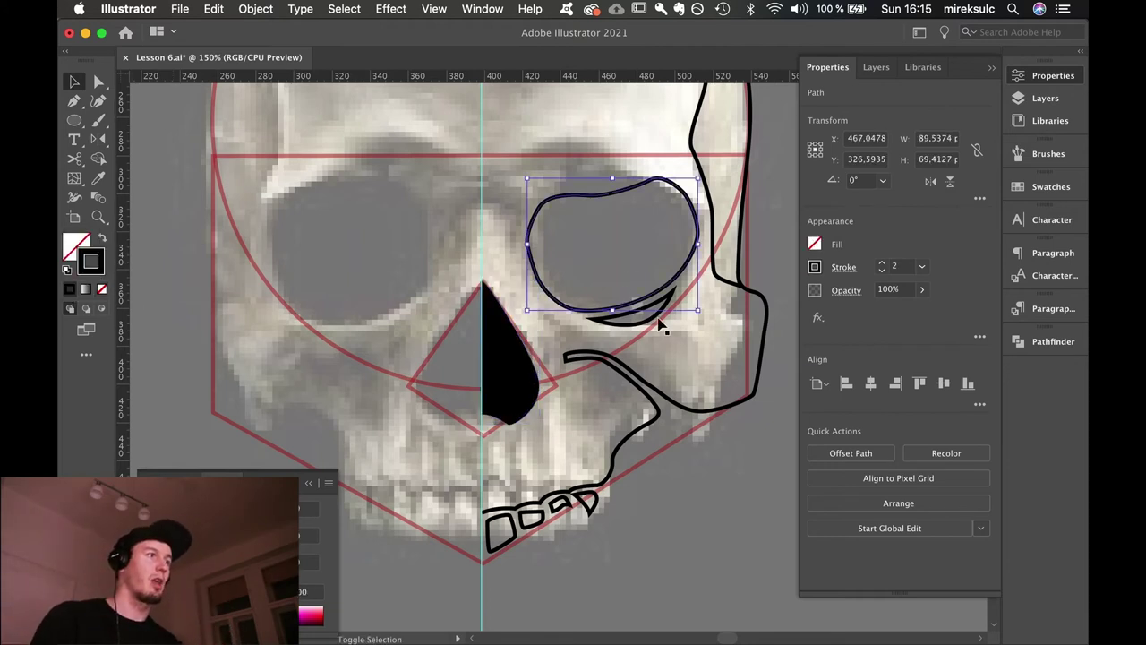
key("shift+x")
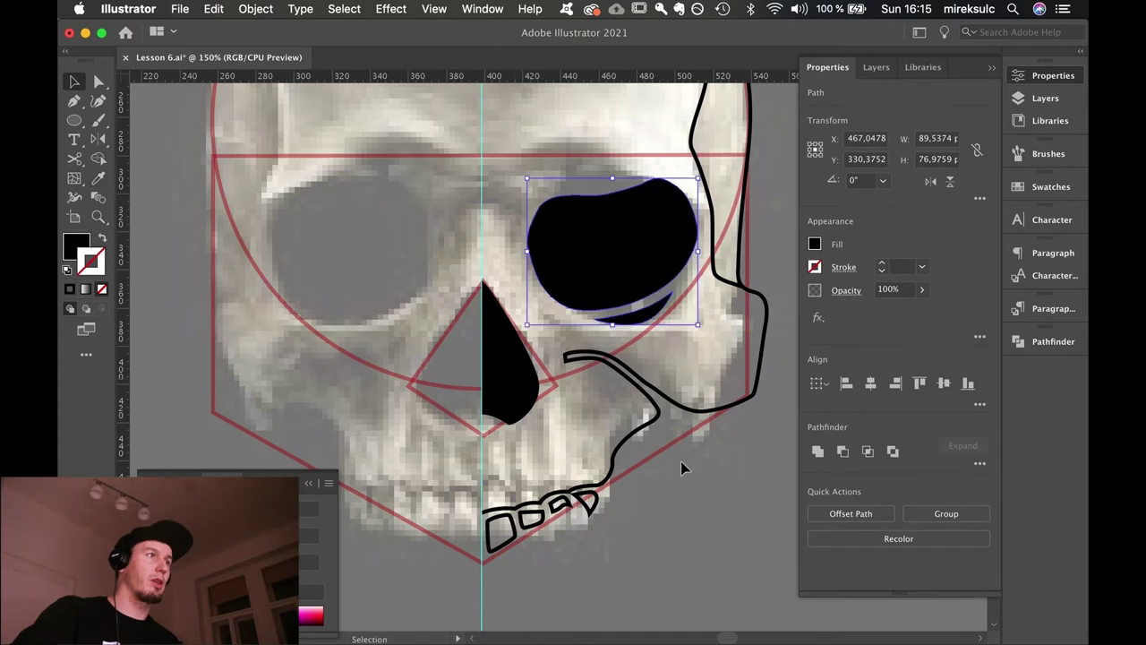
left_click(765, 494)
Refine the upper inner corner of the black eye socket by adjusting its anchor points, and undo the distorted upper-edge adjustment.
left_click_drag(683, 313, 669, 356)
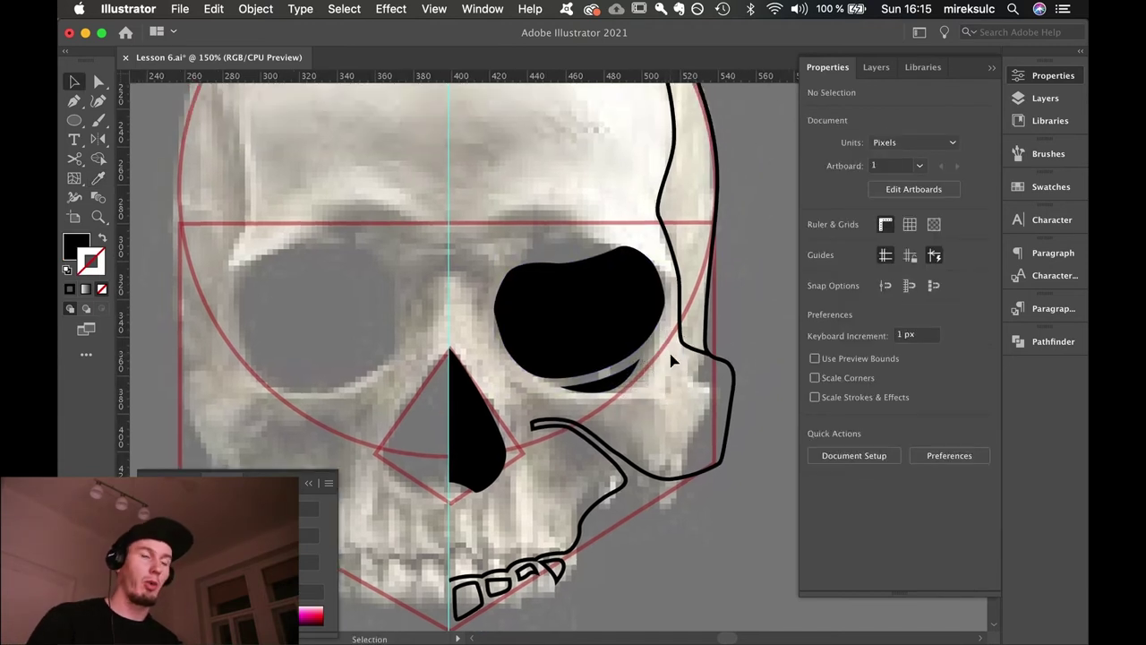
left_click_drag(653, 307, 652, 314)
key("a")
left_click(500, 305)
left_click(497, 310)
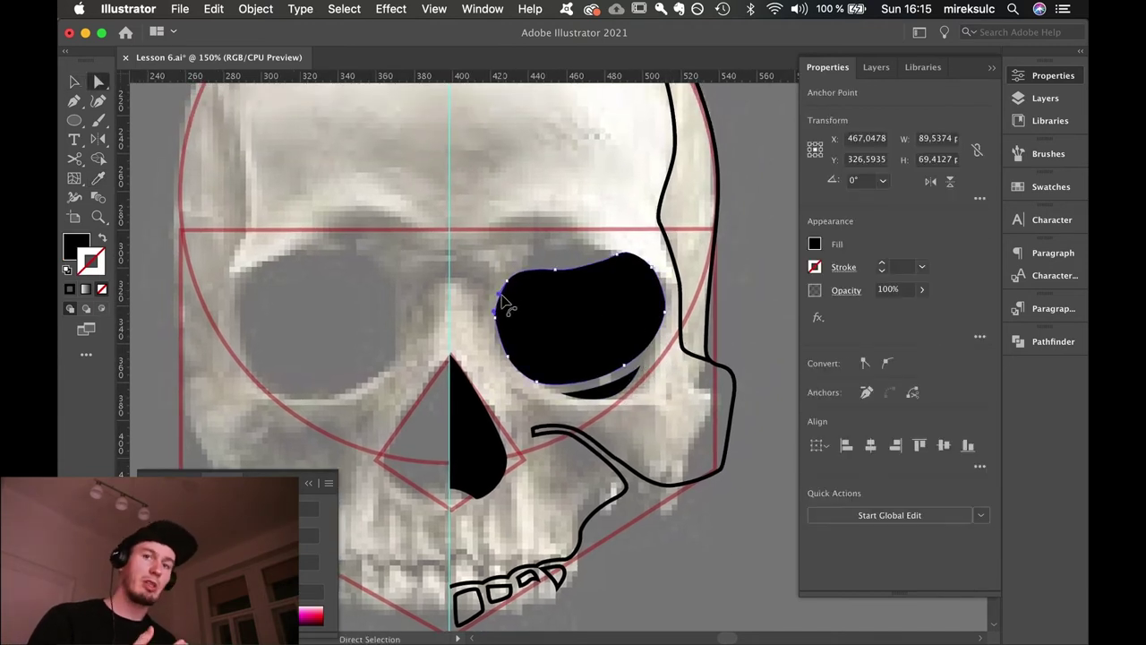
left_click_drag(509, 283, 585, 276)
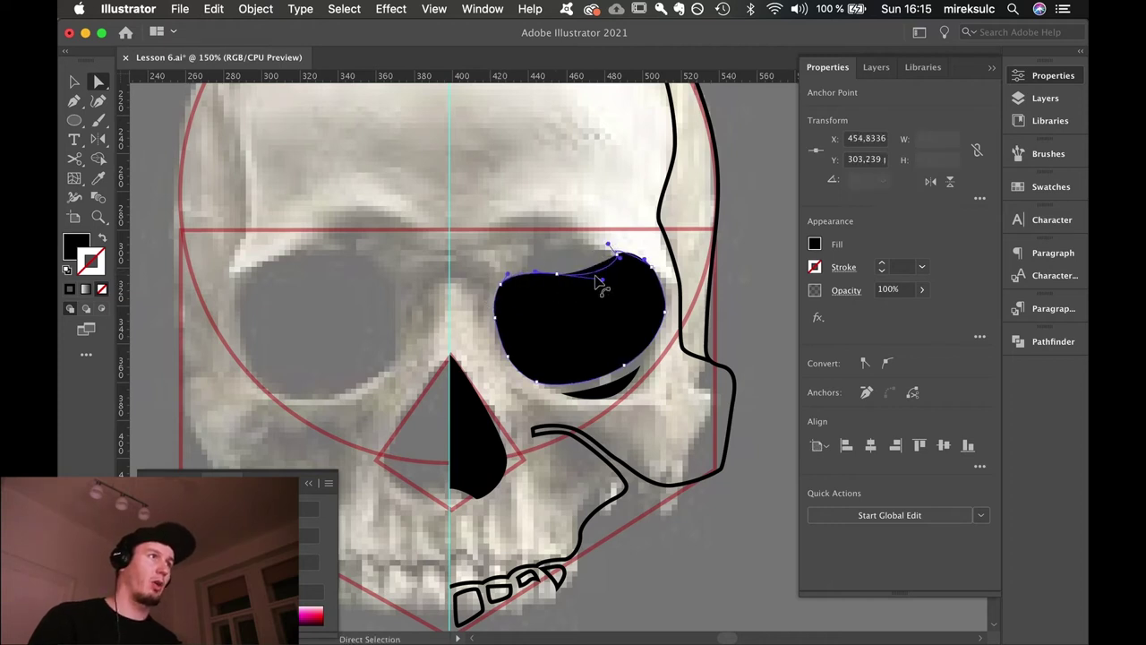
key("super+z")
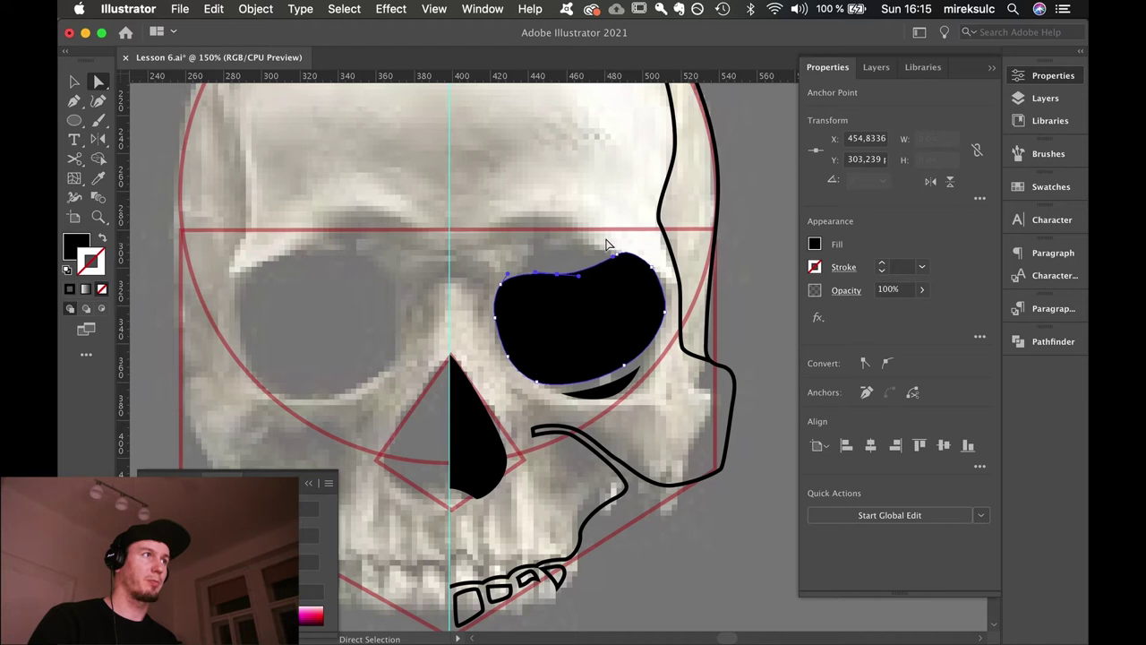
left_click(606, 242)
Start a black shape with the Pen tool, running from the eye socket's inner edge up over the nose bridge to the centre guide.
key("super+plus")
key("super+plus")
left_click_drag(554, 348, 580, 248)
key("p")
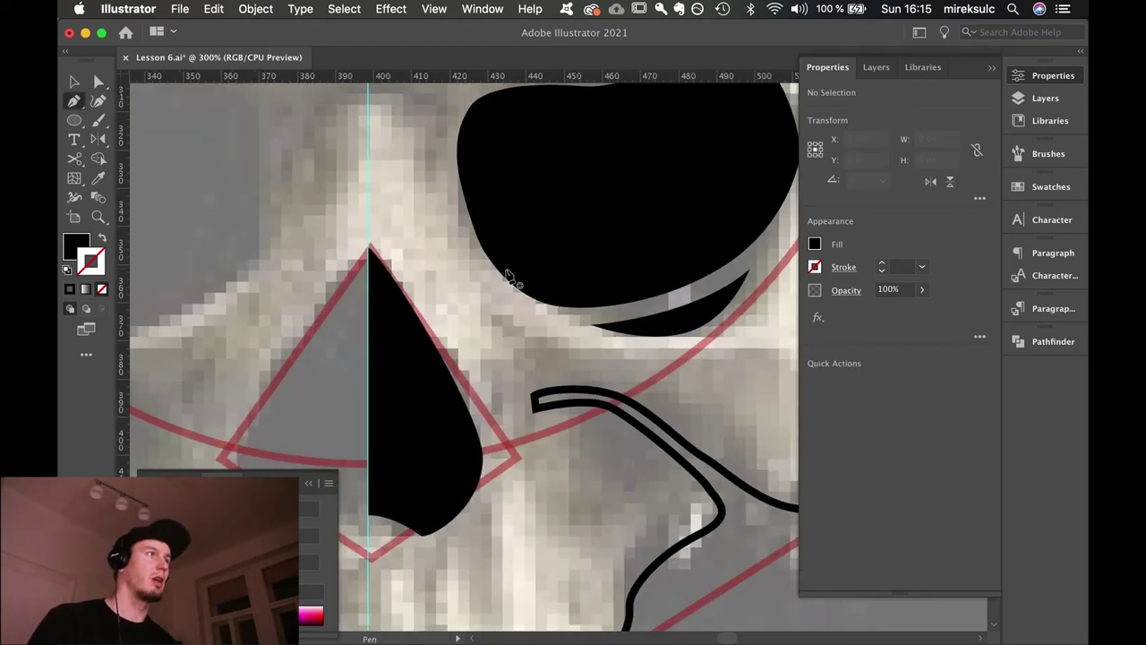
left_click_drag(479, 190, 549, 294)
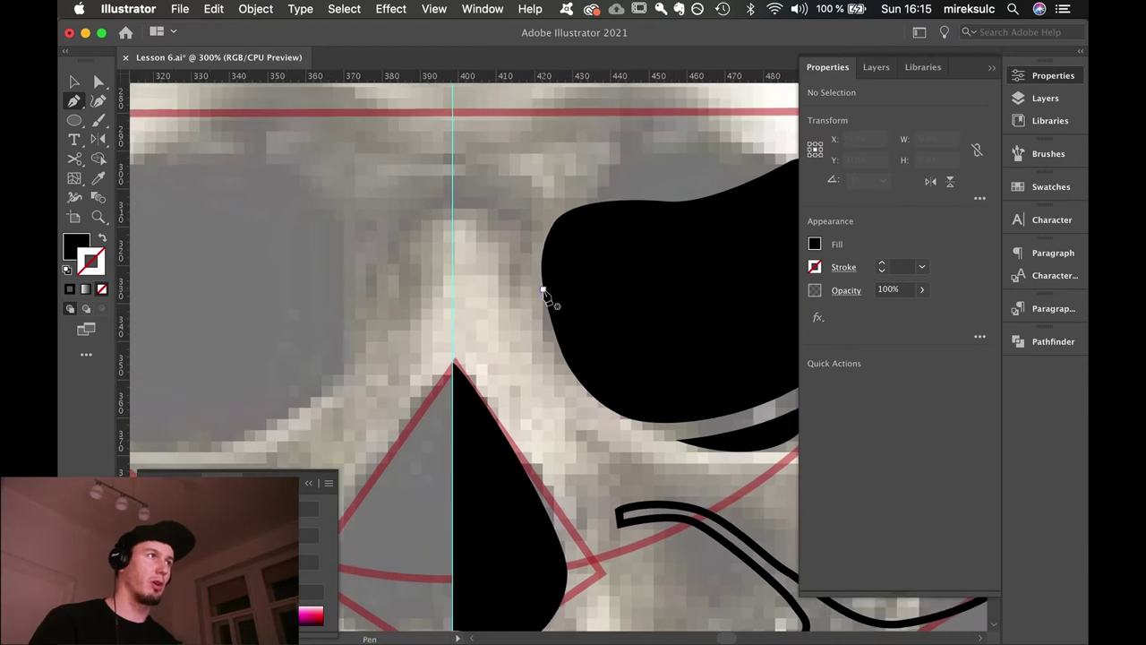
left_click(543, 289)
left_click(513, 237)
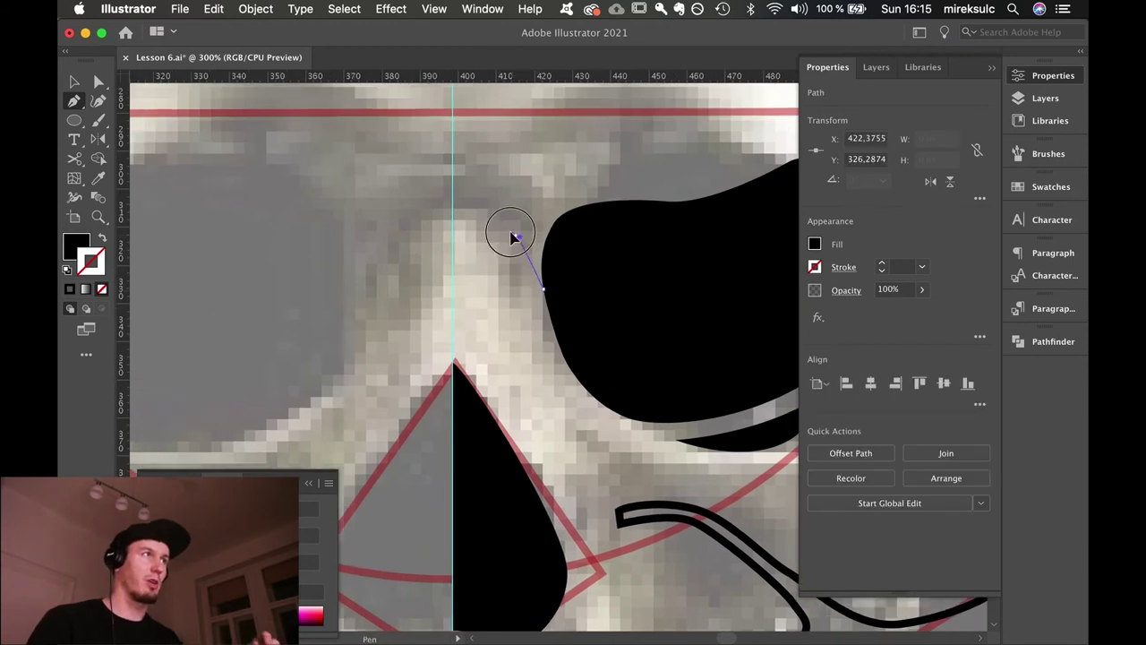
left_click_drag(511, 233, 456, 218)
key("super+z")
left_click(453, 215)
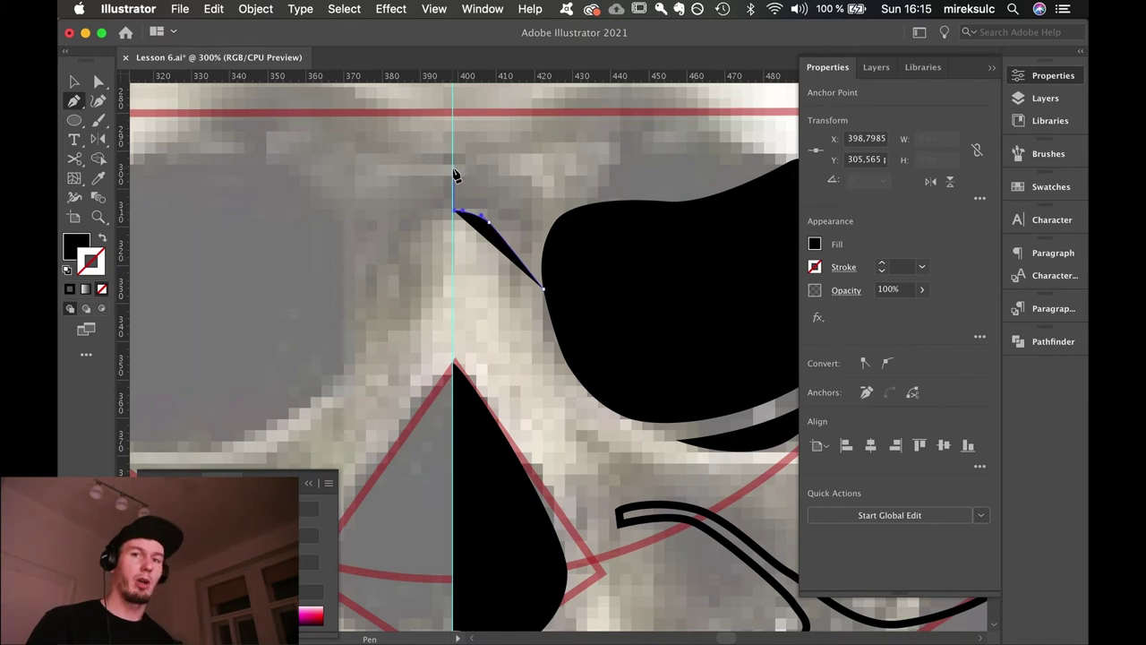
Complete the nose bridge shape with a curved upper edge back to the eye socket, close it and adjust its lower anchor point.
left_click_drag(454, 168, 576, 217)
left_click(587, 206)
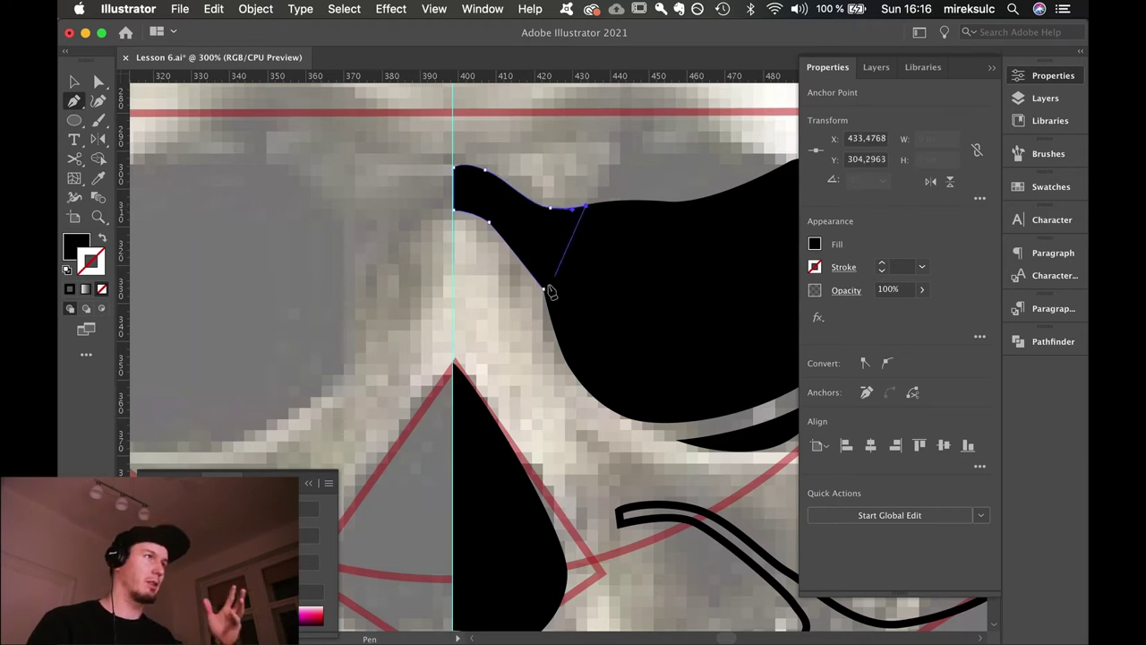
left_click(544, 289)
key("a")
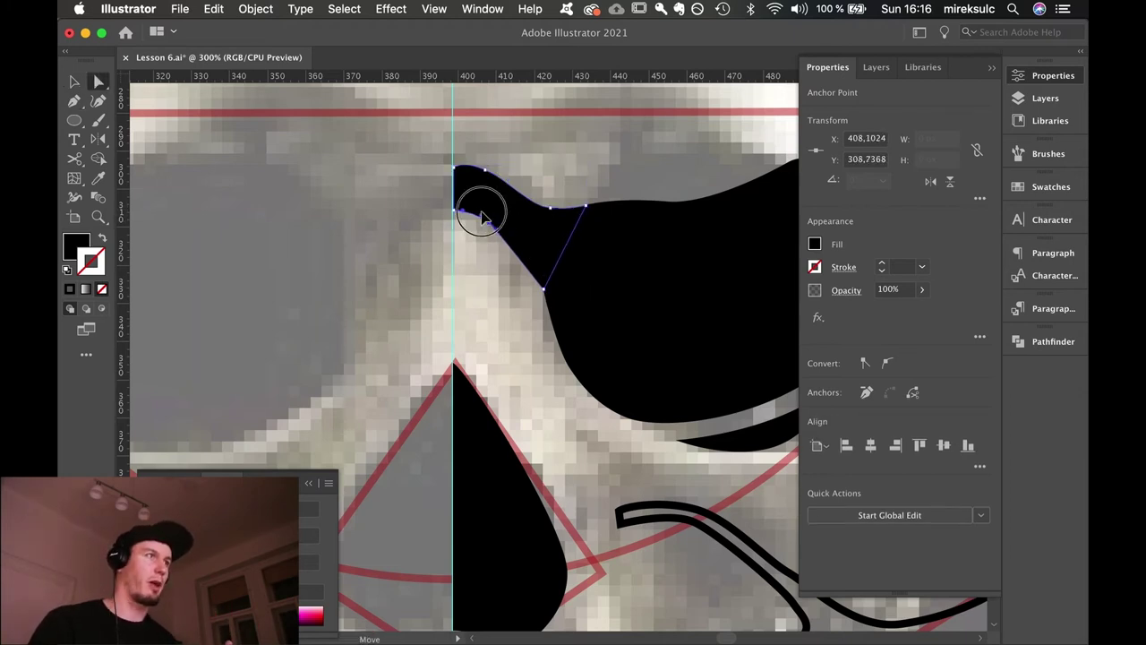
left_click(540, 175)
Move the nose bridge shape slightly down along the centre guide.
key("super+minus")
key("super+minus")
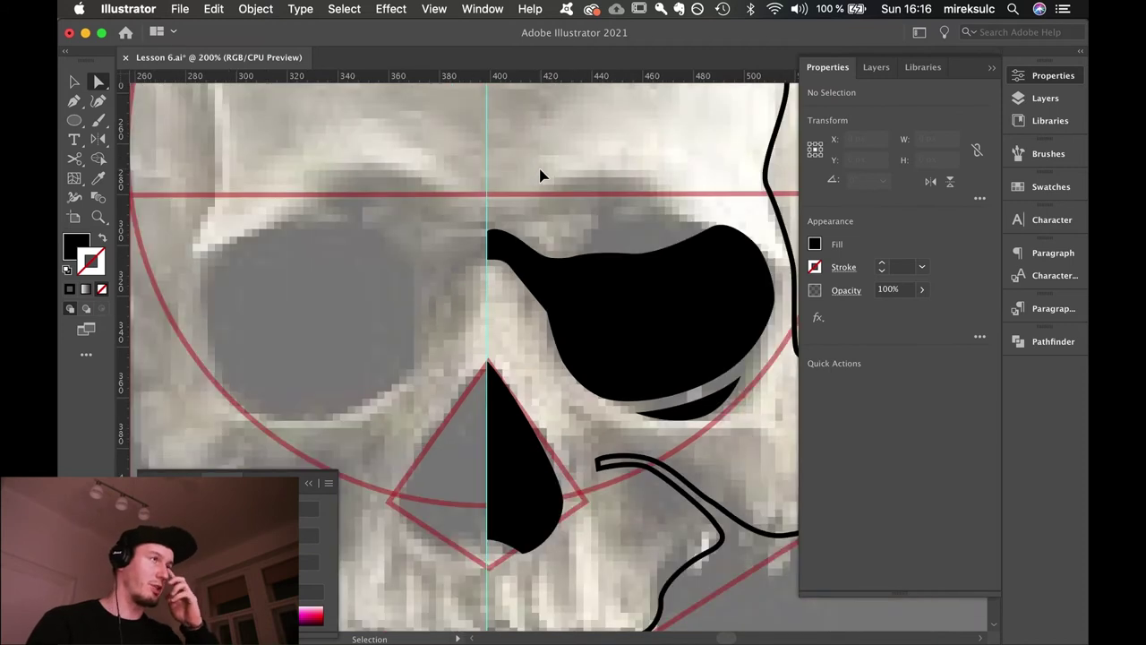
key("v")
left_click(553, 318)
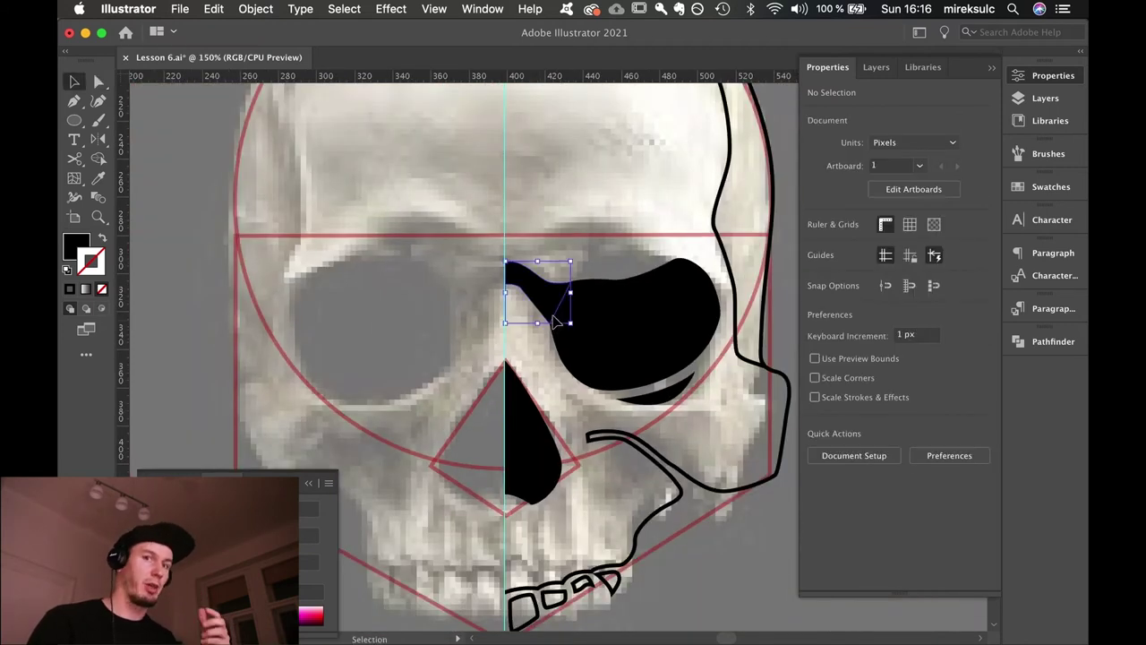
left_click(567, 264)
key("a")
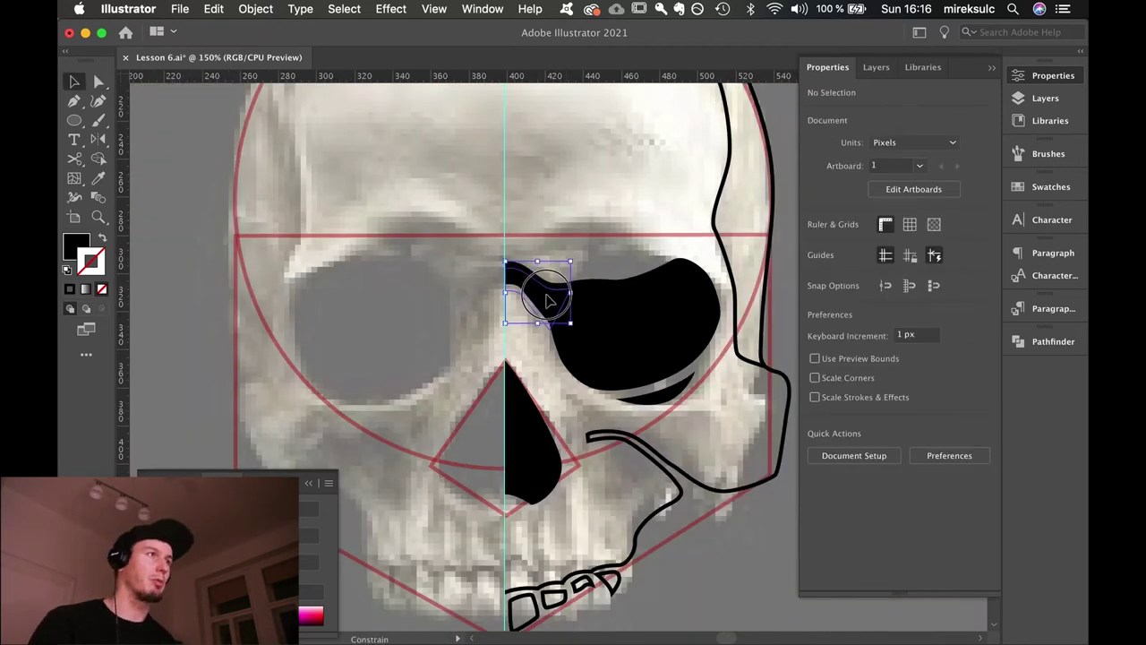
left_click(553, 305)
Adjust the nose bridge shape's outer and lower anchor points so it blends smoothly into the eye socket's inner edge.
left_click_drag(549, 332, 534, 307)
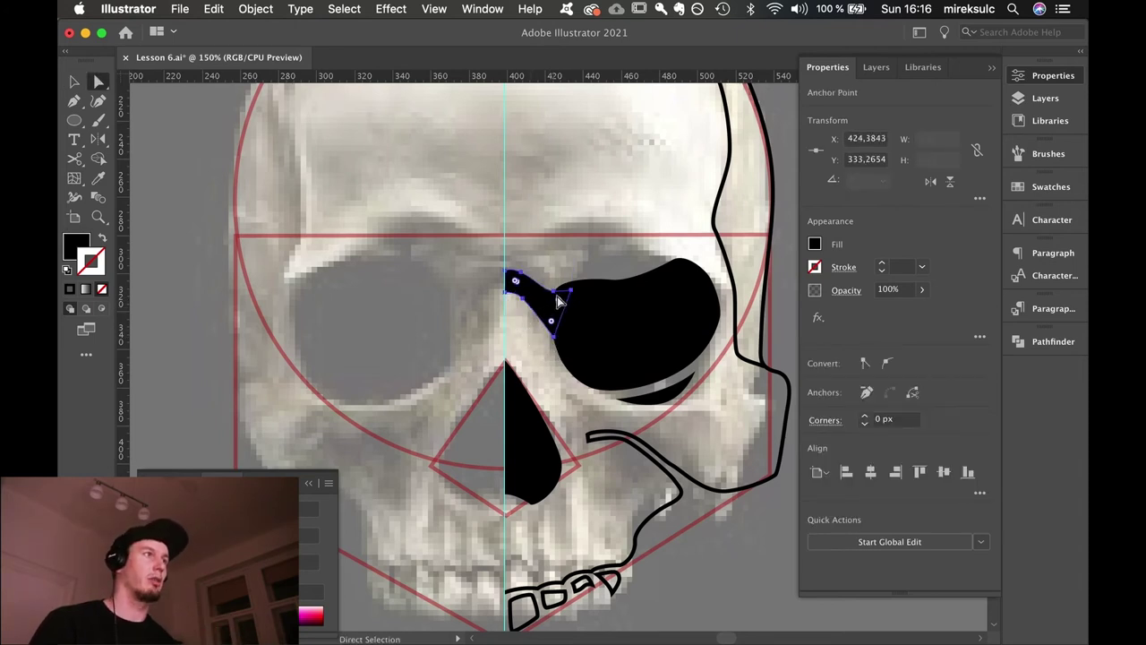
left_click(556, 303)
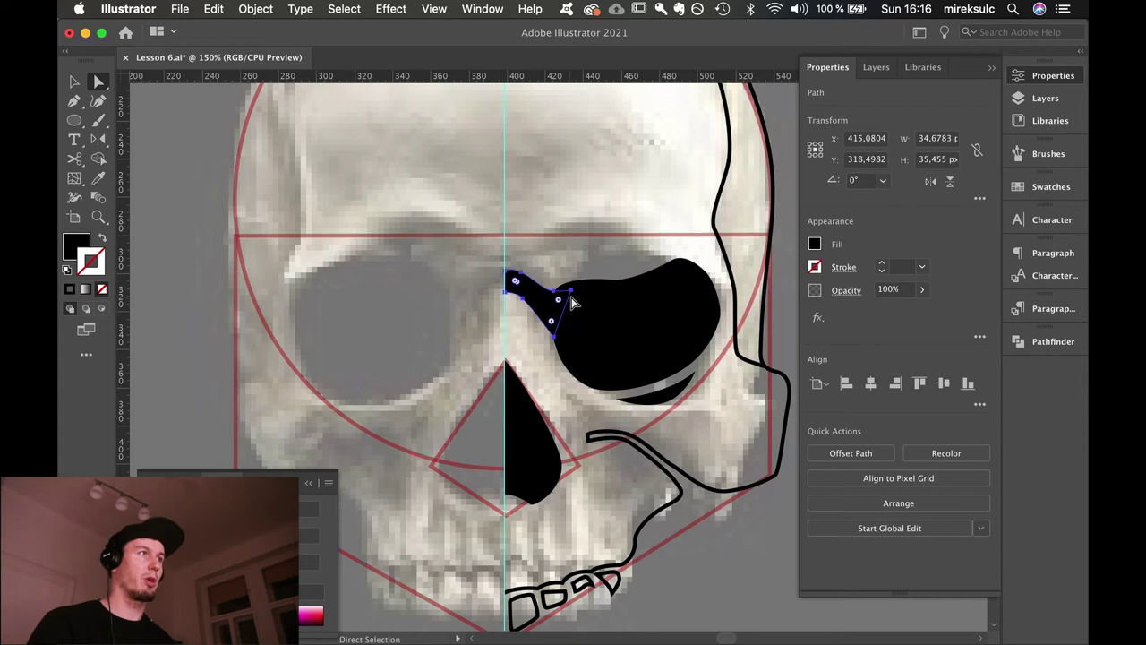
mouse_move(571, 291)
left_mouse_down()
mouse_move(548, 292)
mouse_move(559, 288)
left_mouse_up()
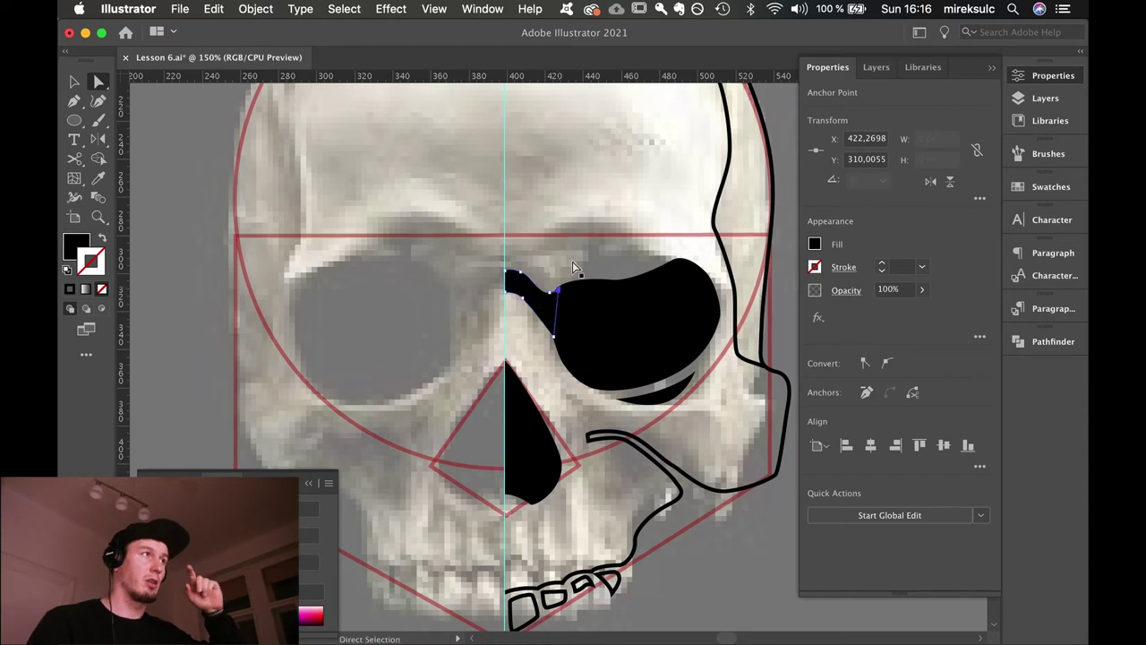
left_click(567, 247)
left_click(549, 325)
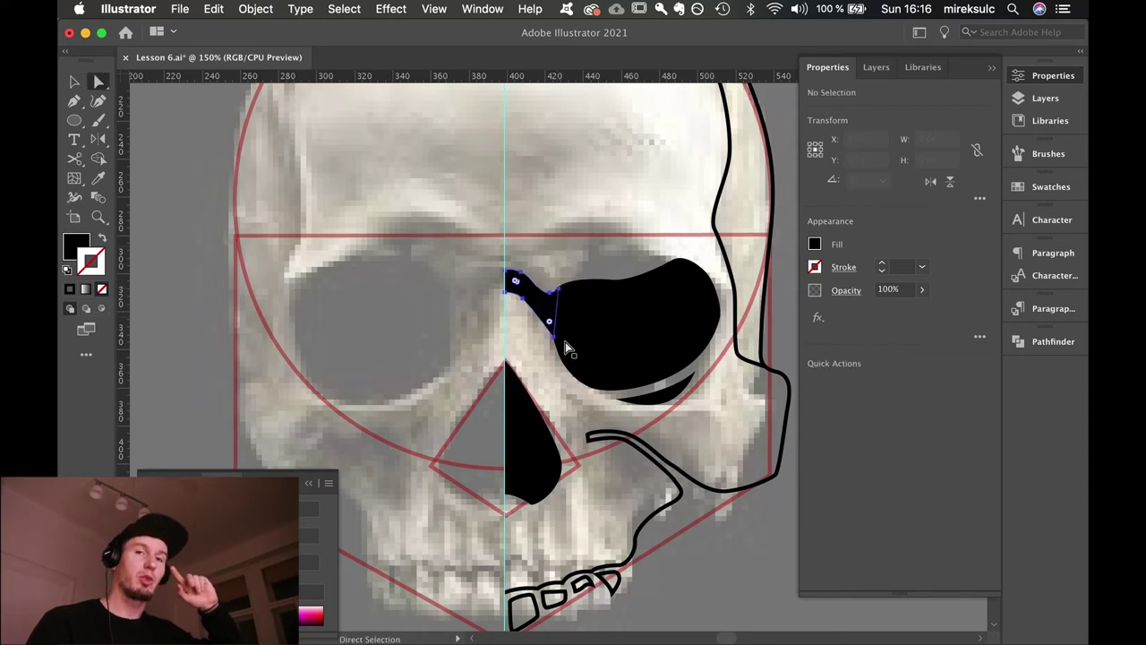
left_click_drag(553, 337, 557, 350)
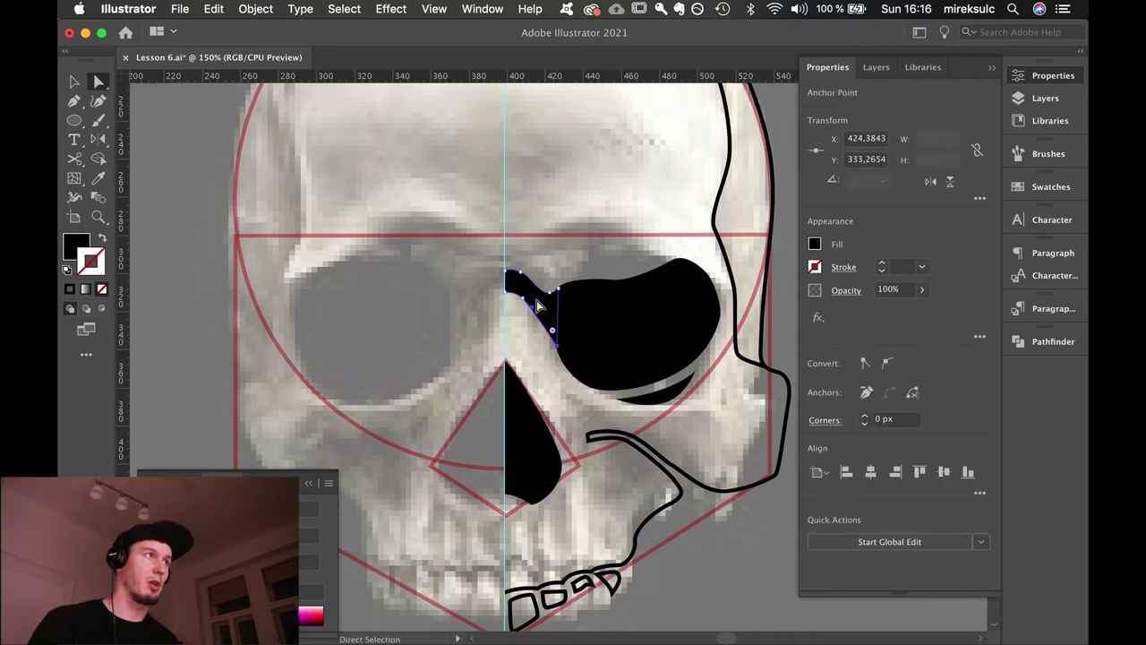
left_click(537, 356)
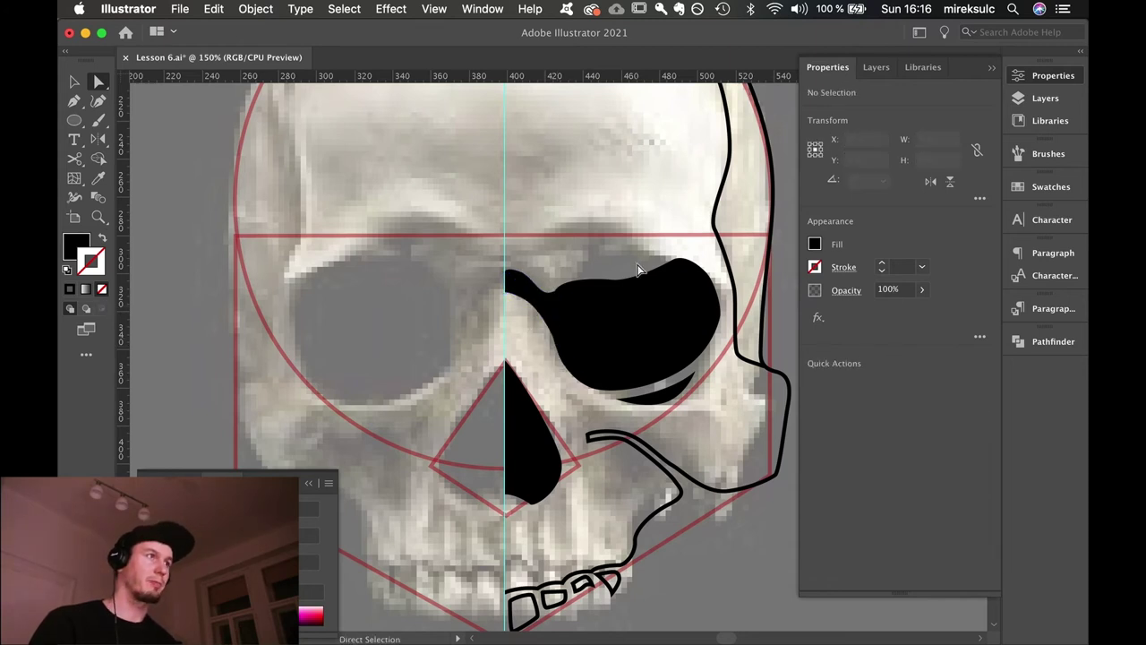
Begin a Pen path on the centre guide just above the nose bridge shape.
key("v")
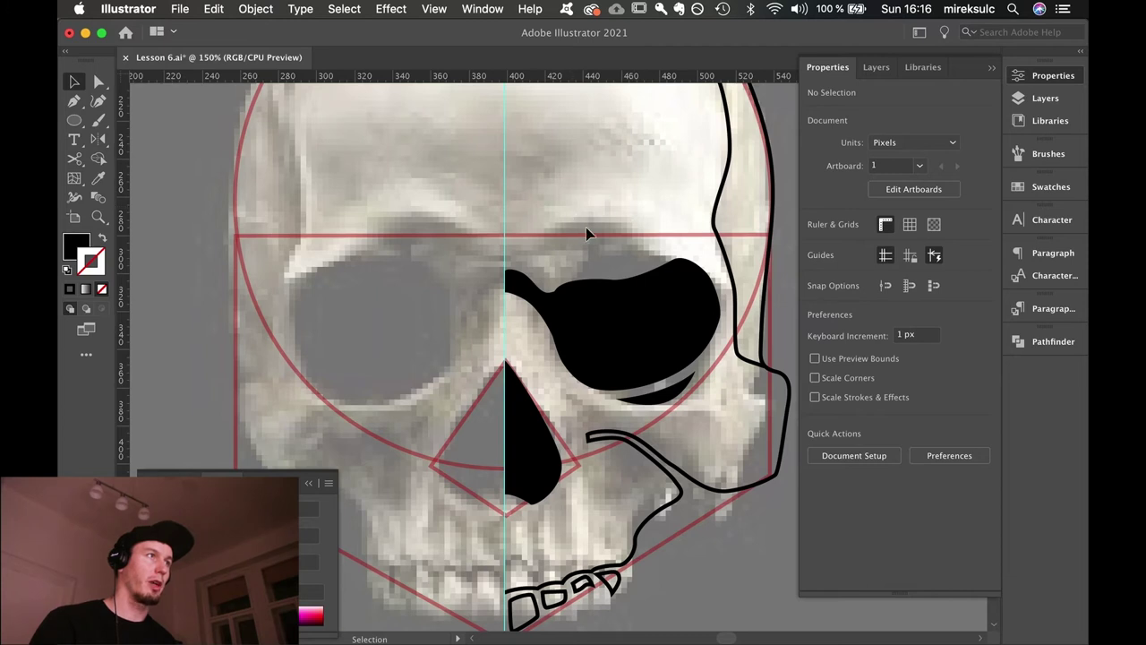
key("p")
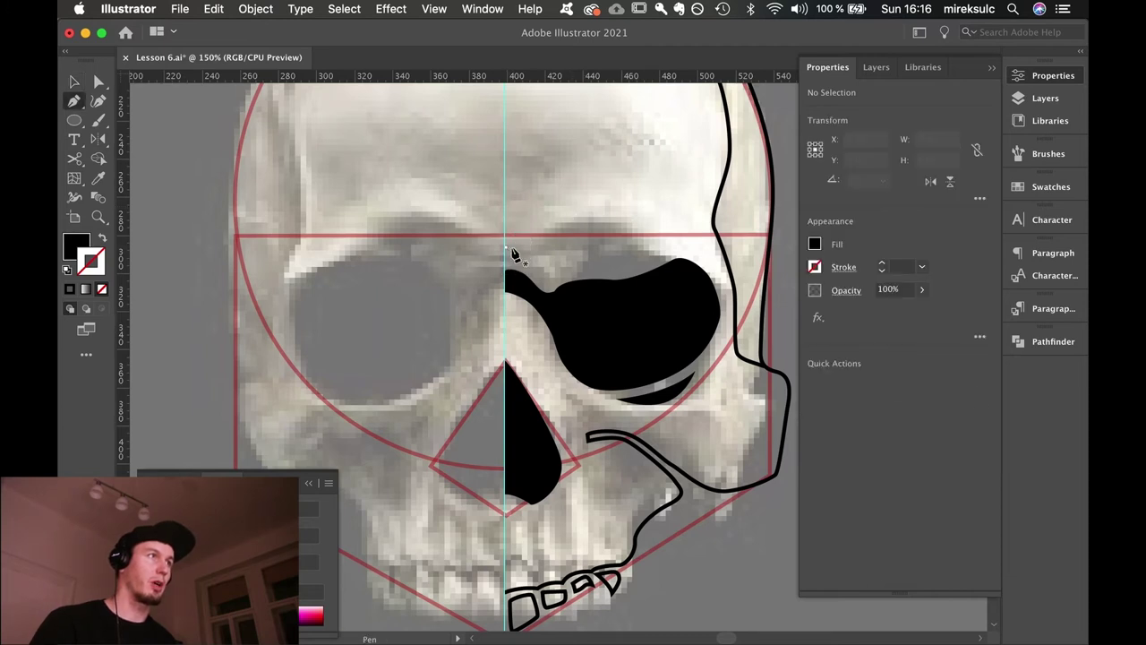
left_click_drag(515, 250, 530, 259)
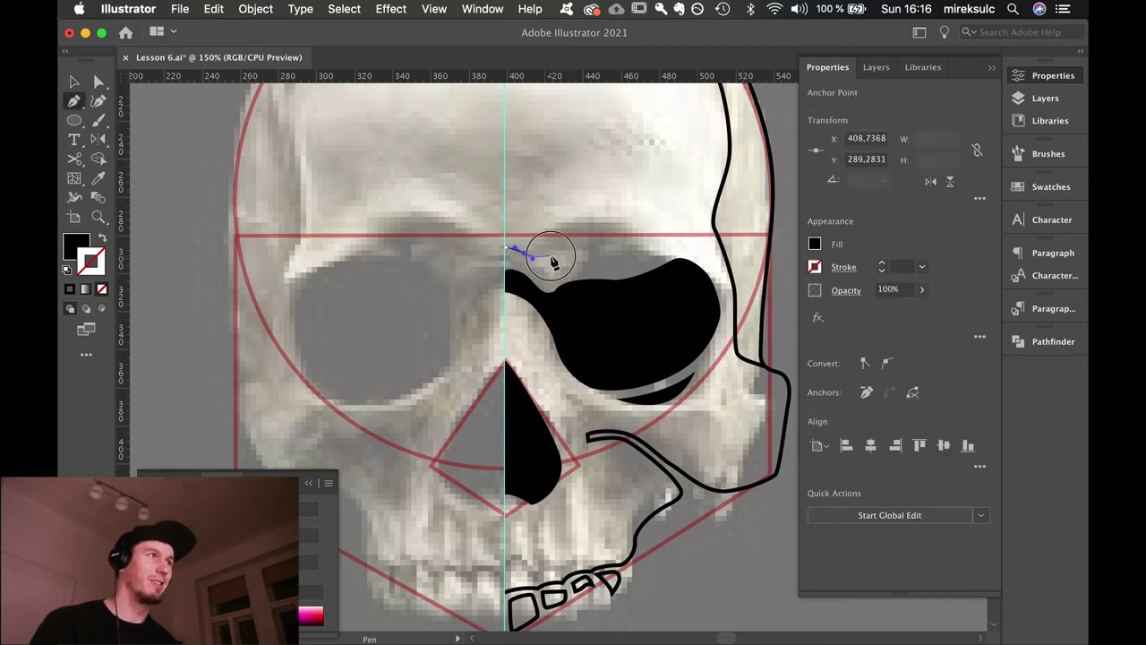
left_click(560, 255)
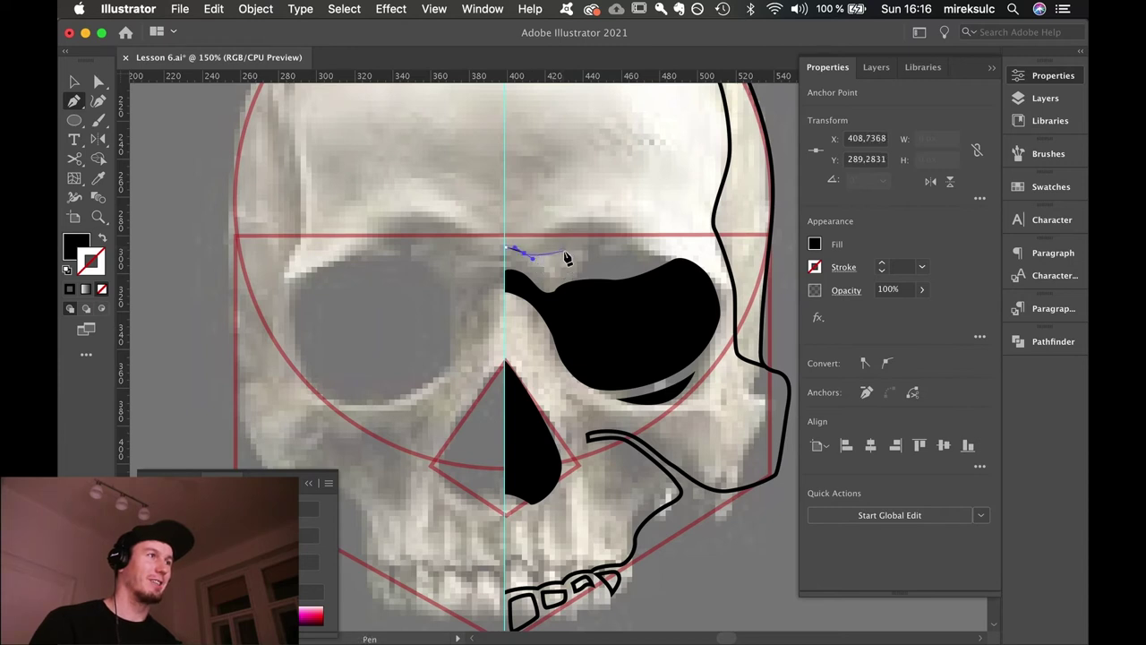
key("super+z")
key("super+z")
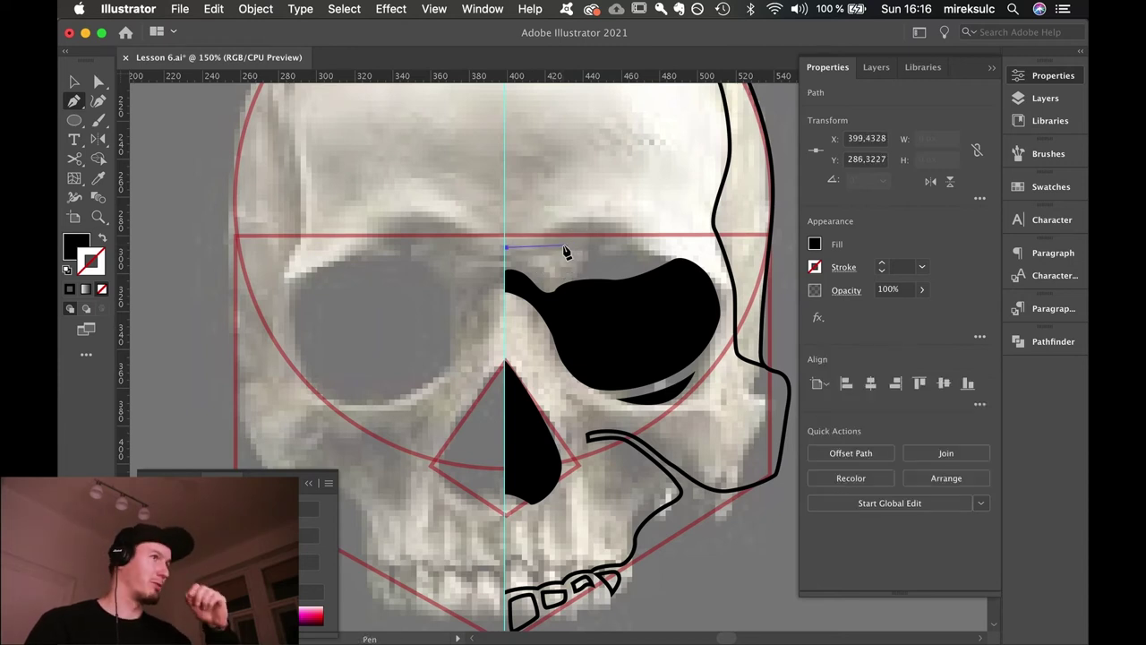
Draw a thin curved brow shape from the centre guide over the eye socket, tapering to a point, and close it at its start.
left_click_drag(559, 233, 634, 218)
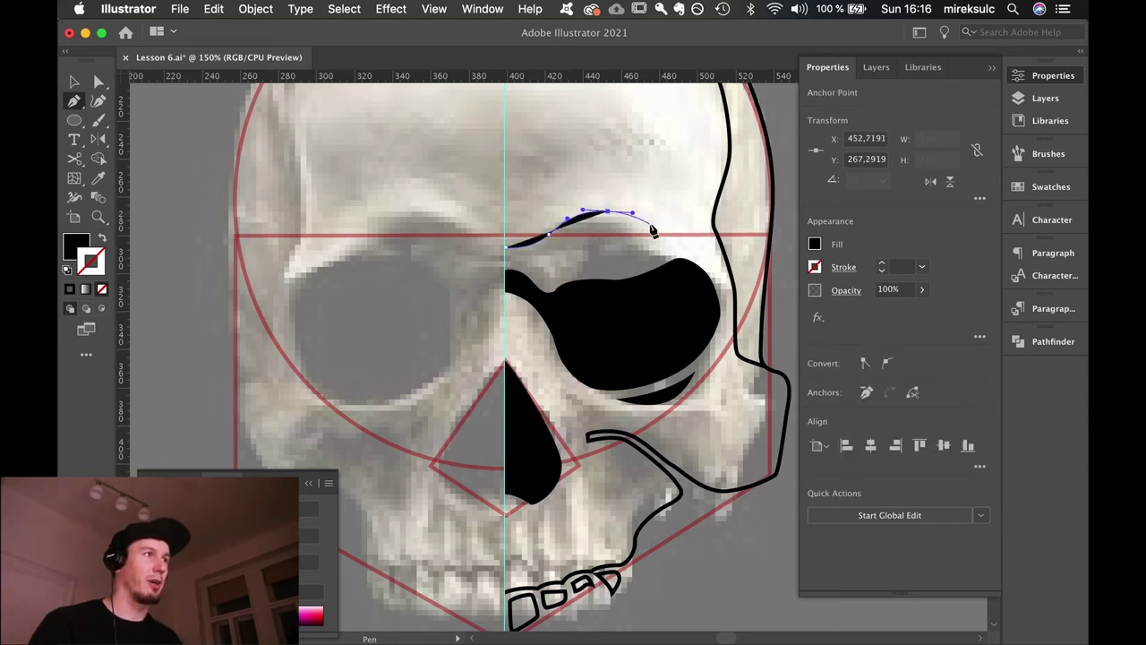
left_click(650, 225)
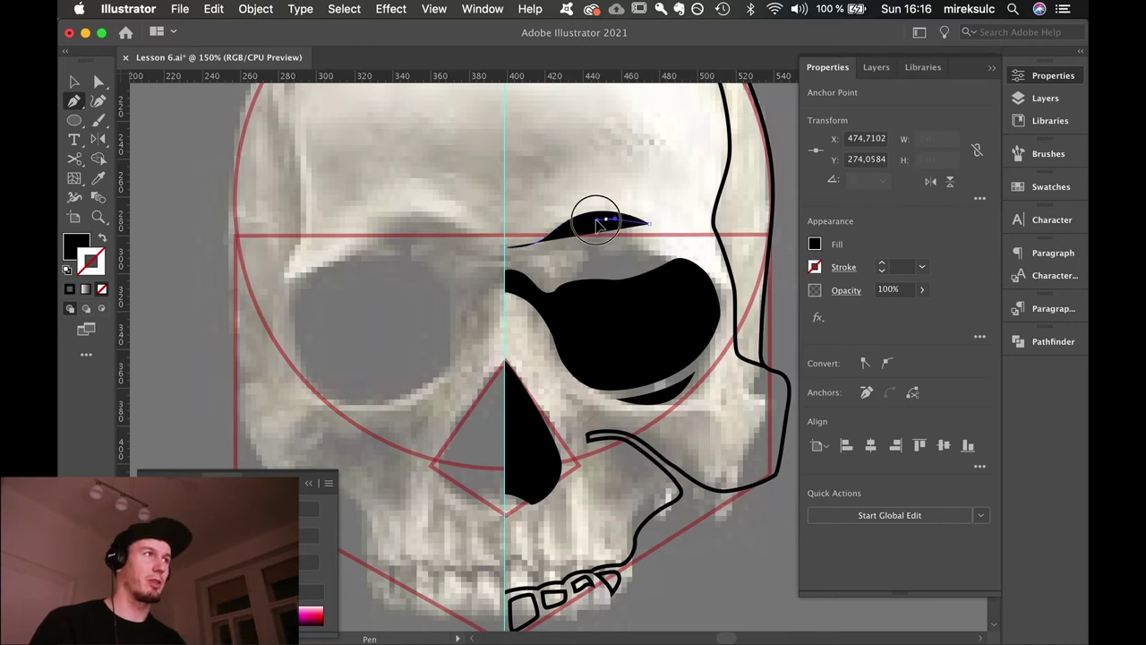
left_click_drag(597, 221, 545, 257)
left_click(505, 259)
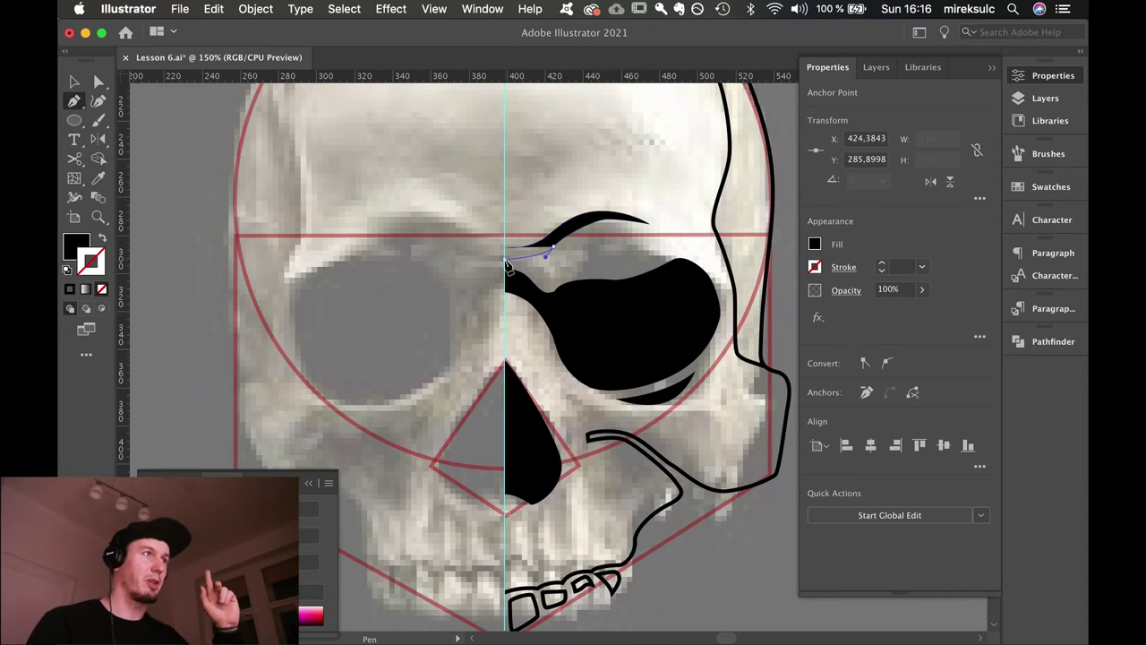
left_click(505, 246)
Refine the brow shape's anchor points, extending its outer tip further outward and upward, and deselect it.
key("v")
key("a")
left_click(507, 250)
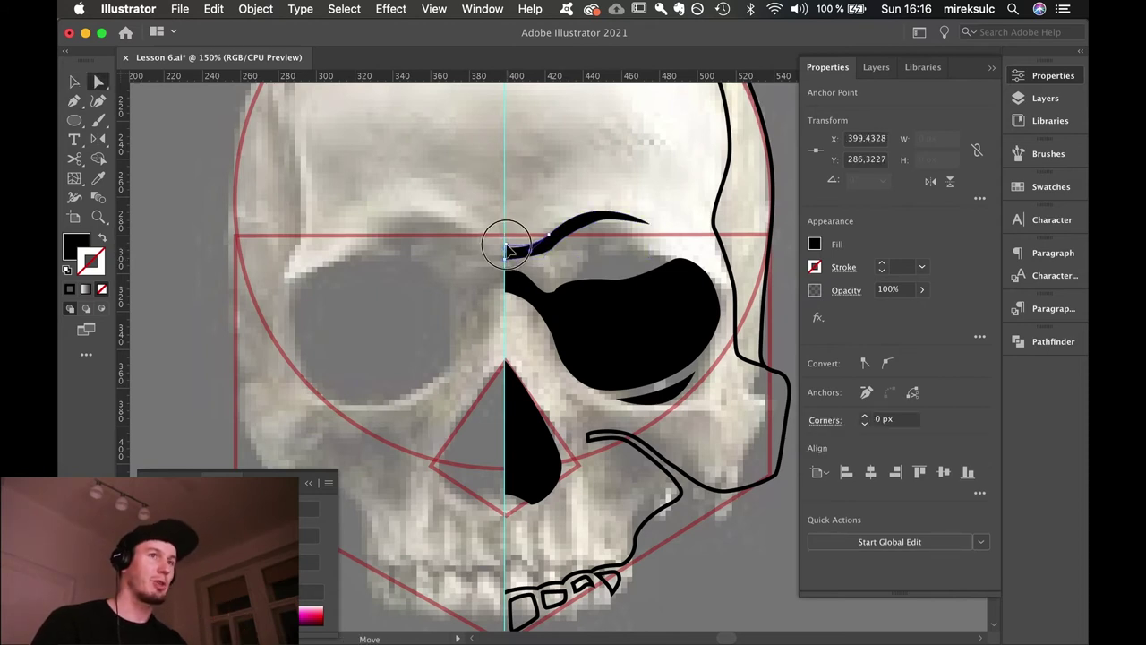
left_click_drag(505, 249, 680, 172)
left_click(556, 242)
left_click(604, 211)
left_click(591, 167)
key("v")
left_click(593, 216)
left_click(692, 173)
left_click(703, 174)
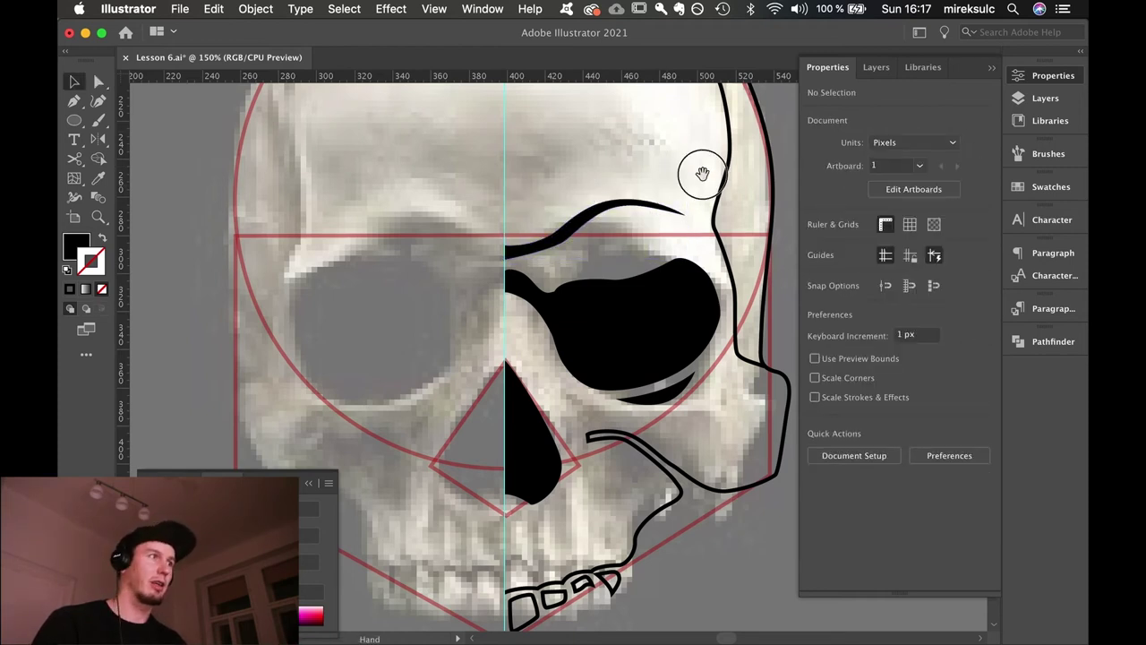
scroll(695, 171, "down", 1)
key("p")
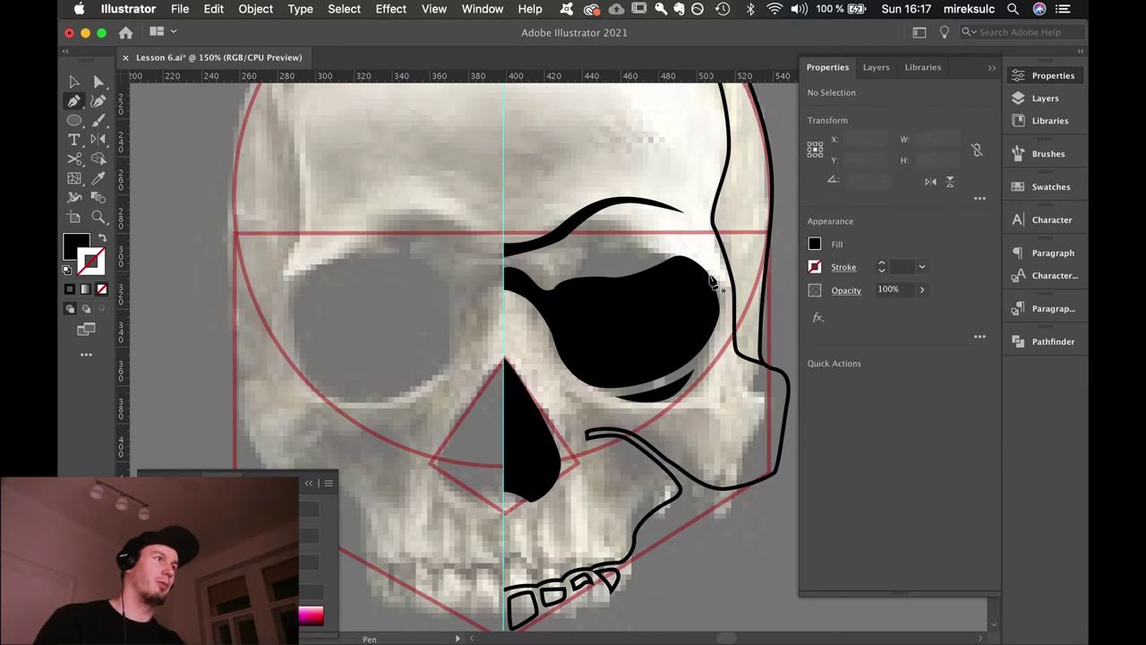
left_click(595, 255)
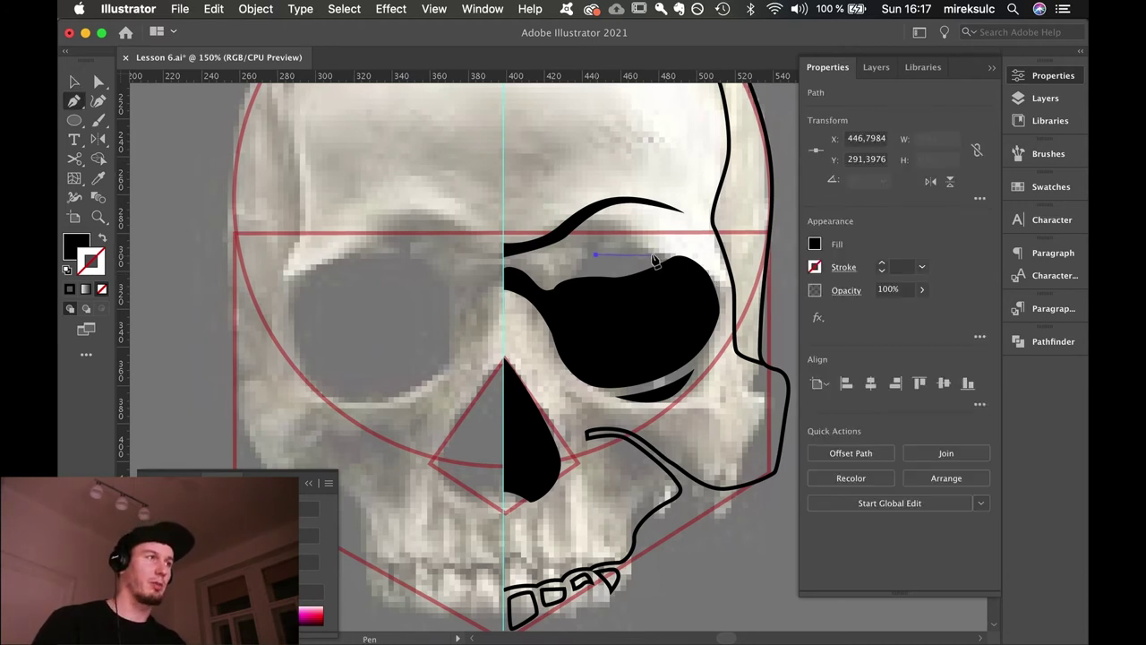
key("super+z")
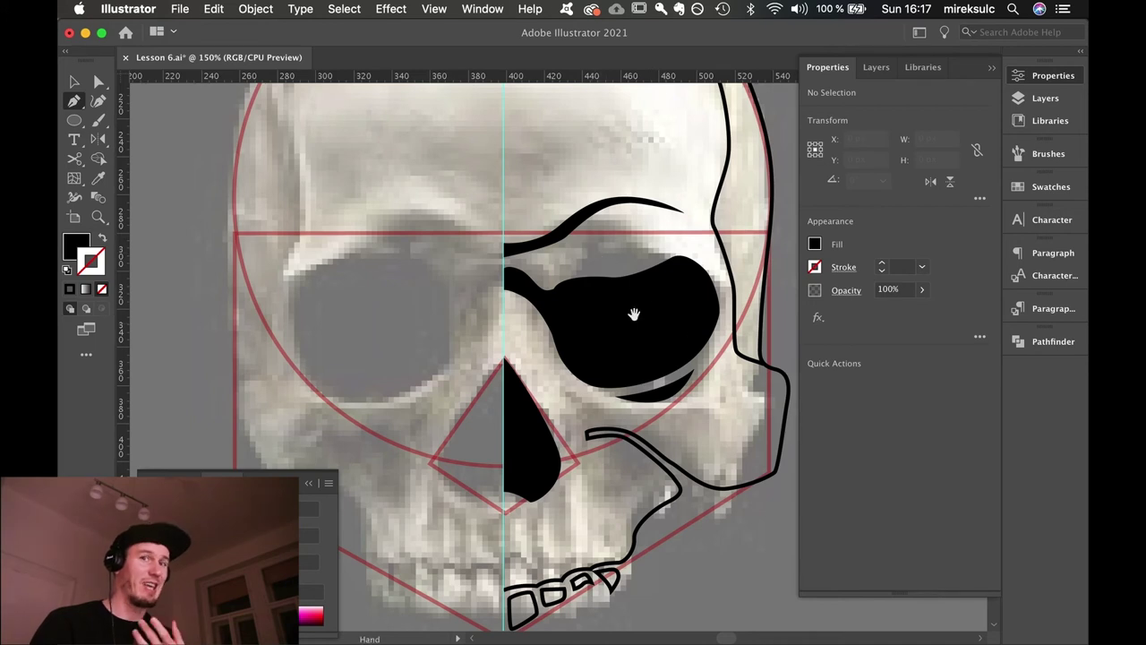
Draw a thin black spike with the Pen tool rising from the gum line between the first and second teeth.
left_click_drag(634, 314, 636, 274)
key("v")
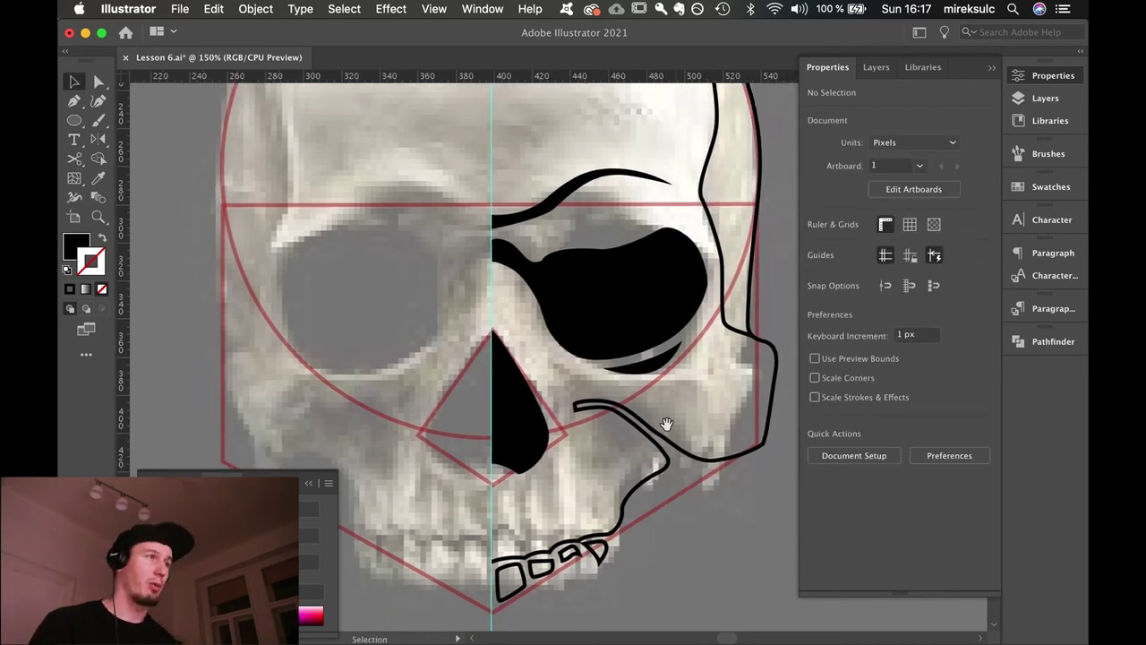
left_click_drag(644, 442, 649, 392)
key("super+equal")
key("super+equal")
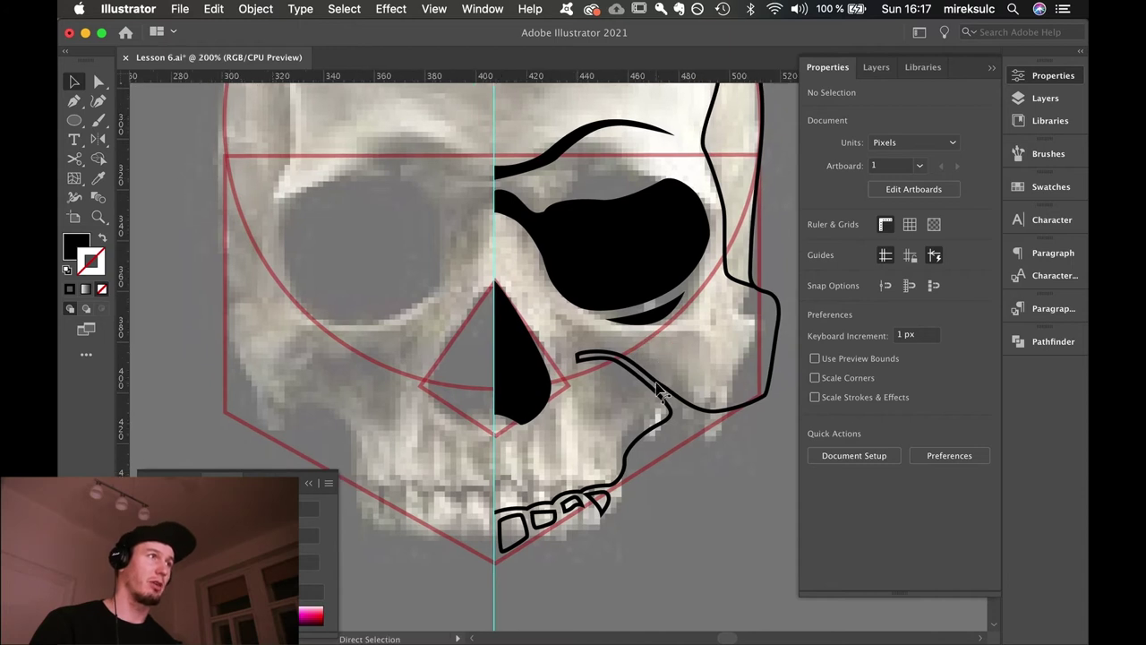
key("super+equal")
left_click_drag(586, 453, 643, 168)
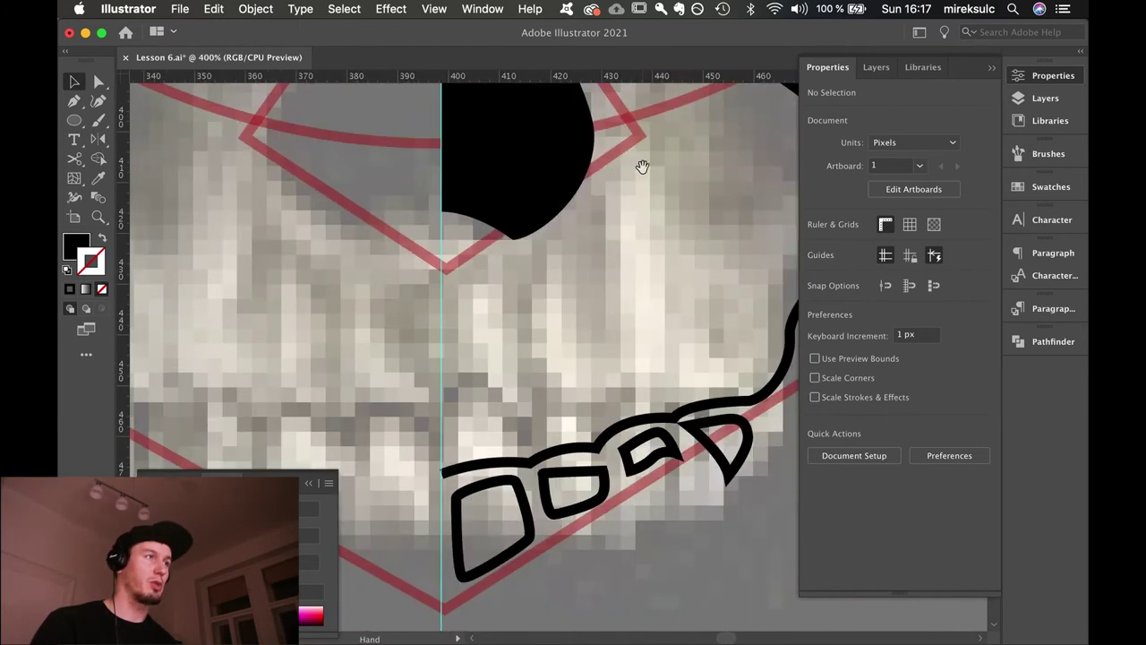
key("p")
left_click_drag(520, 439, 544, 453)
left_click(541, 452)
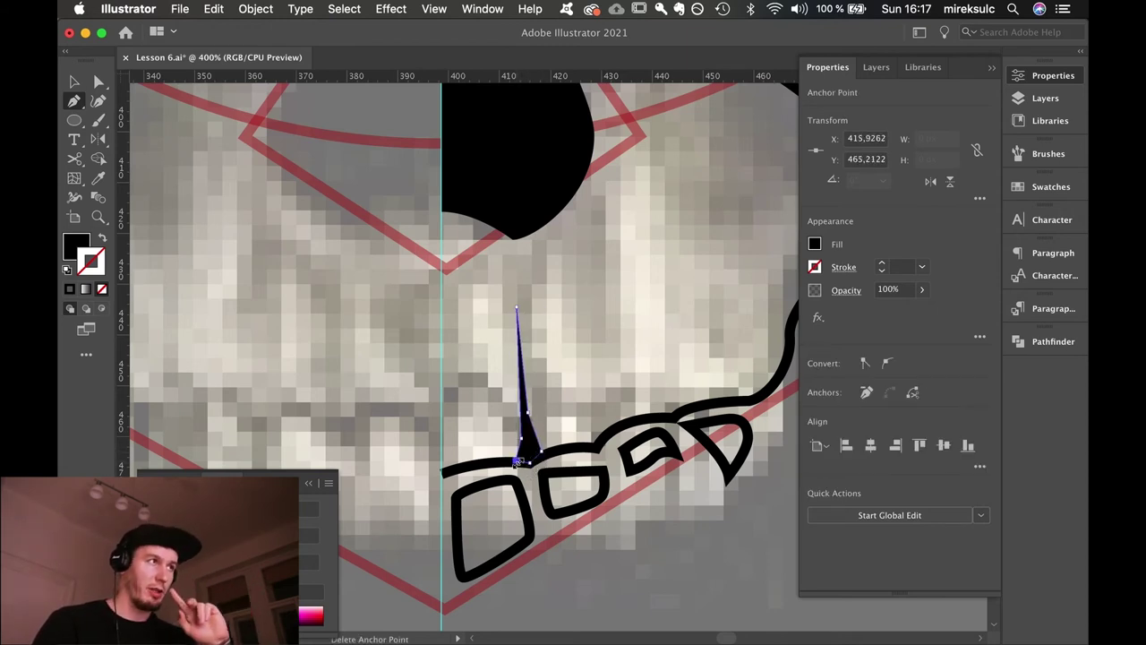
key("v")
Draw a second closed black spike rising from the gum line between the second and third teeth.
key("p")
left_click_drag(582, 430, 585, 355)
left_click(579, 306)
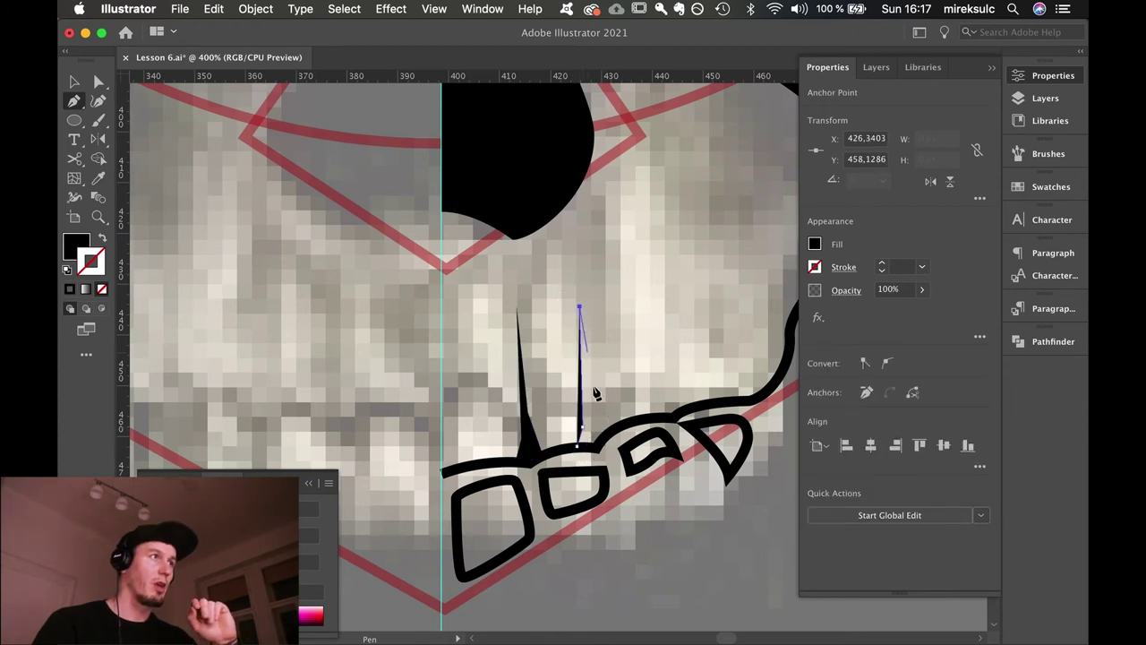
left_click(594, 388)
left_click(612, 430)
left_click(597, 448)
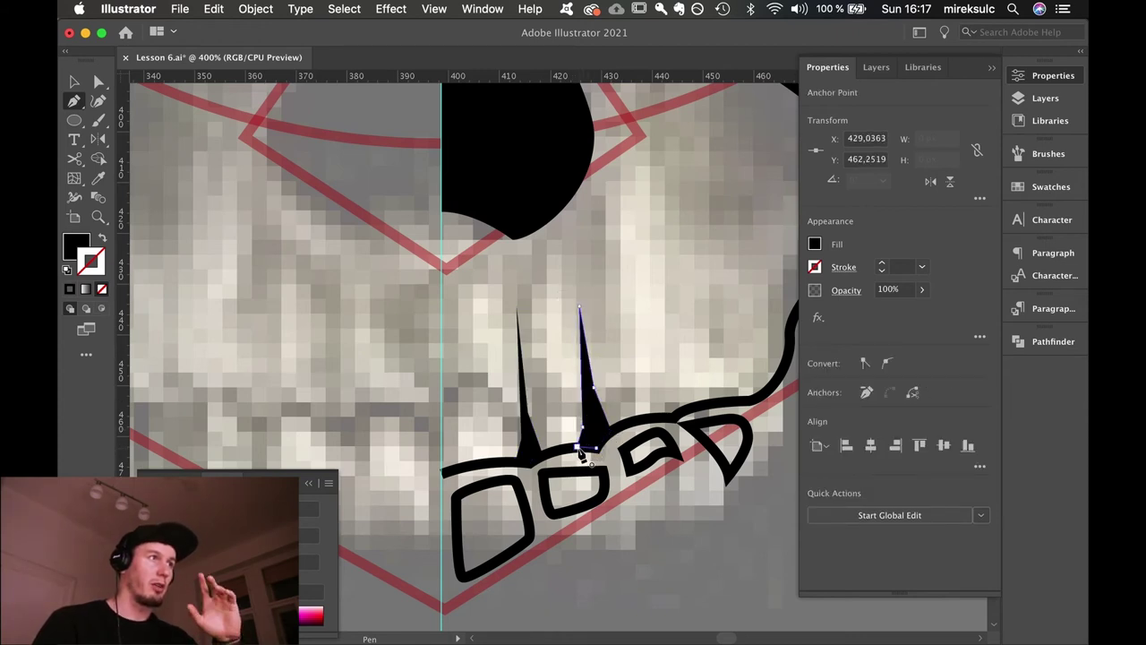
left_click(578, 447)
key("v")
Draw a third, taller black spike leaning toward the nose, rising from the gum line between the third and fourth teeth.
left_click_drag(643, 348, 570, 385)
key("p")
left_click(584, 449)
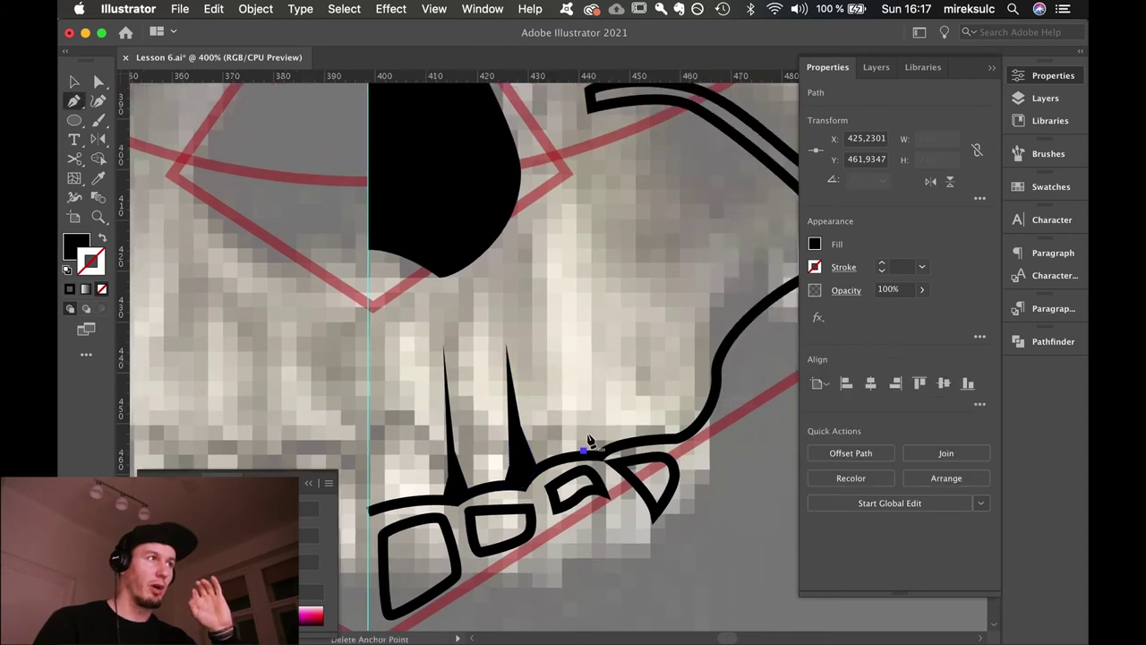
left_click(586, 402)
left_click(575, 341)
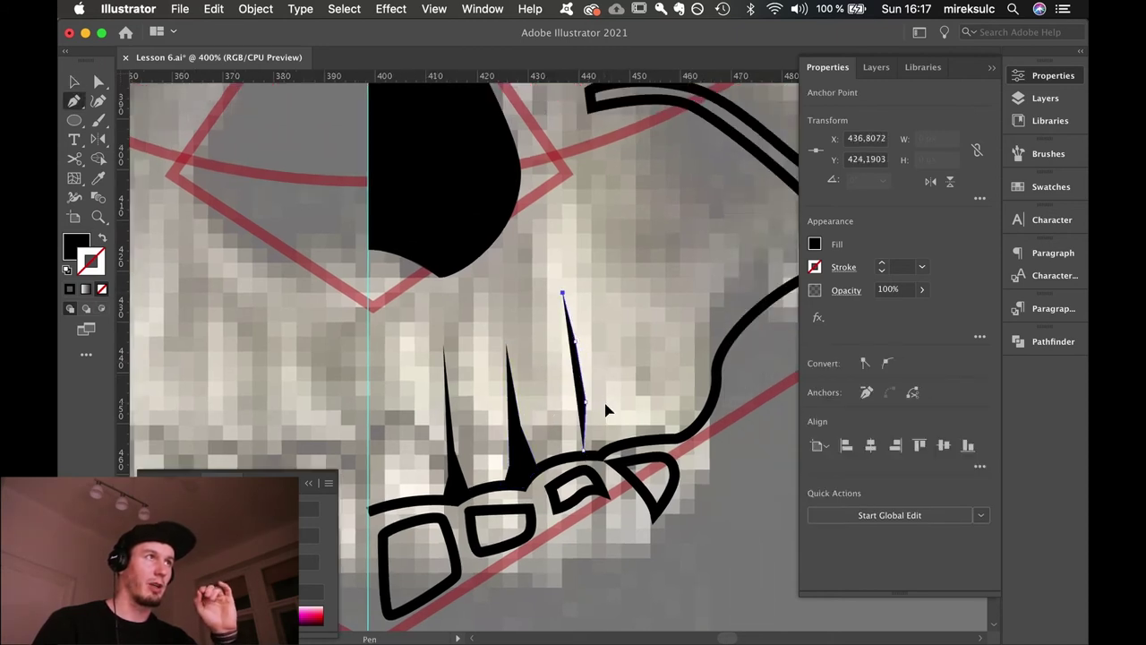
left_click(619, 431)
left_click(598, 457)
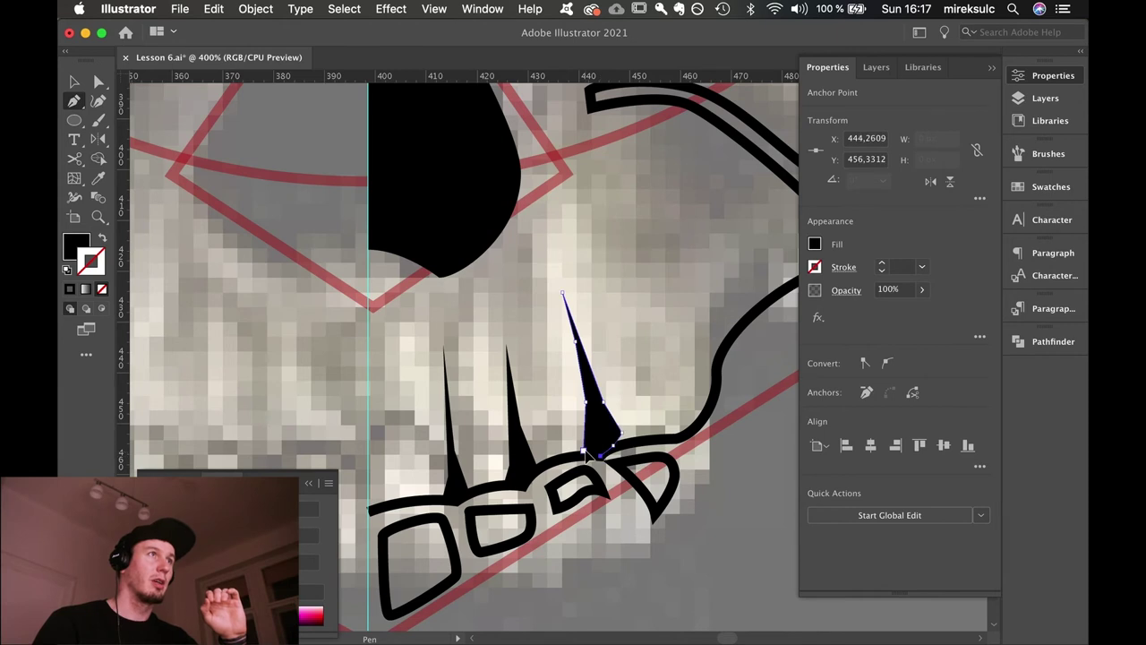
key("v")
Try moving the third spike's lower outer anchor point toward the gum line, and undo the move.
scroll(678, 325, "right", 2)
scroll(678, 325, "up", 2)
key("a")
left_click_drag(585, 463, 592, 474)
key("super+z")
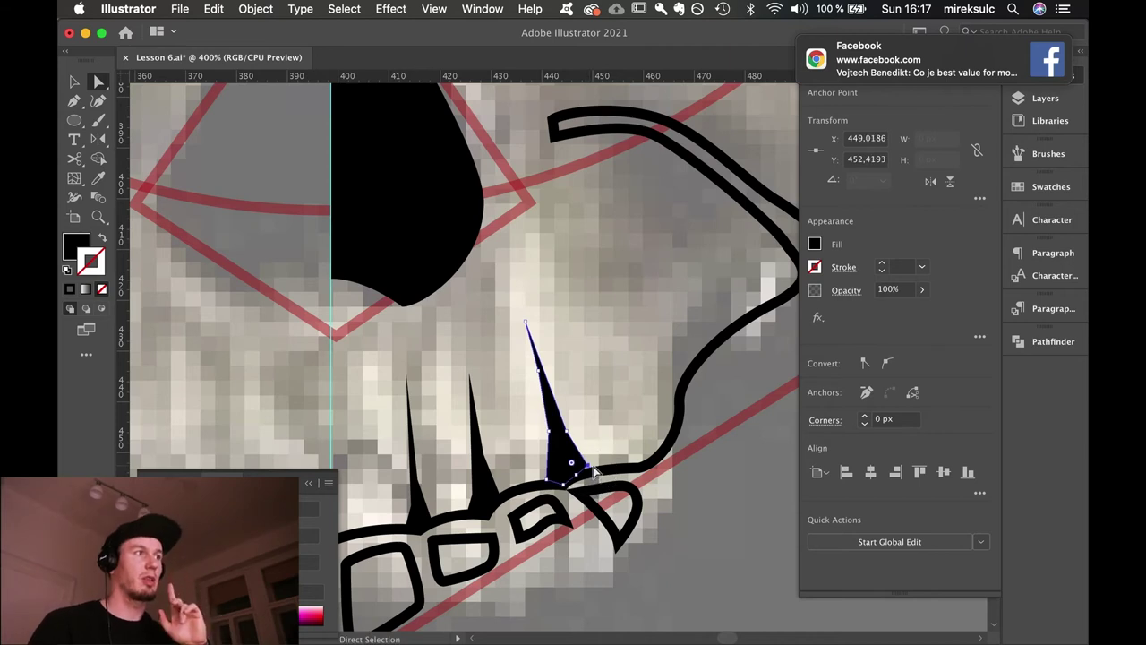
Draw a fourth, shorter black spike where the gum line curves up into the outer jaw outline, and close it.
key("p")
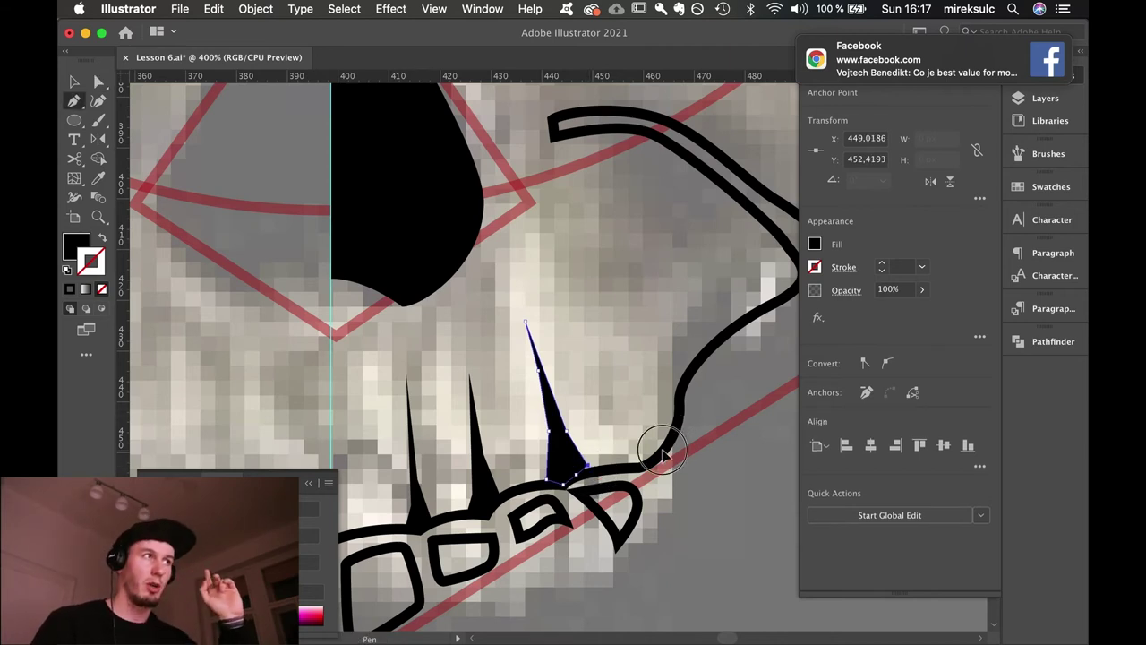
left_click(662, 449)
left_click(638, 413)
left_click(610, 353)
left_click(636, 440)
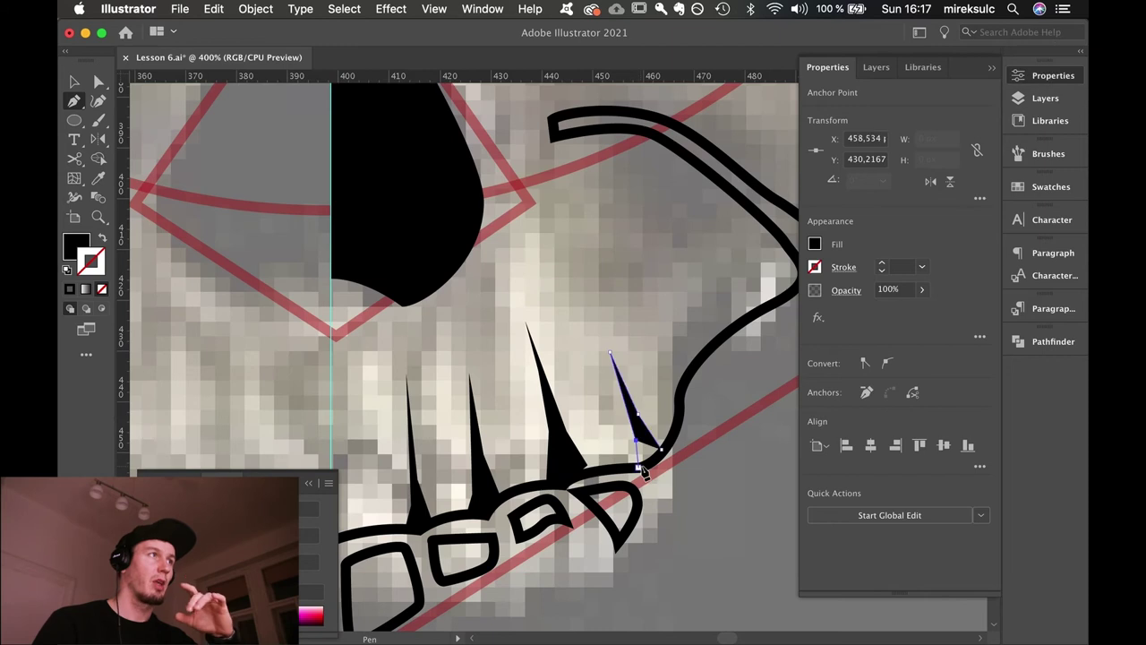
left_click(663, 456)
key("v")
Move the third spike's lower outer anchor point down onto the gum line and deselect the spike.
key("a")
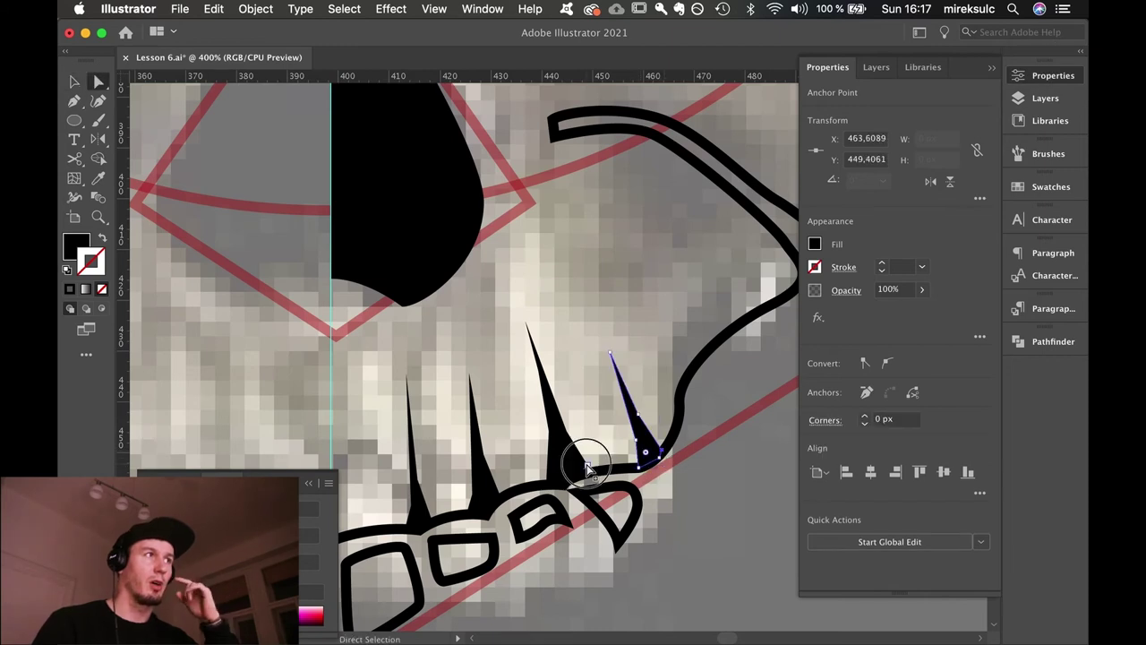
left_click_drag(587, 462, 592, 469)
left_click(723, 463)
Draw a closed black spike pointing down from the inner end of the cheekbone outline.
left_click_drag(722, 349, 725, 406)
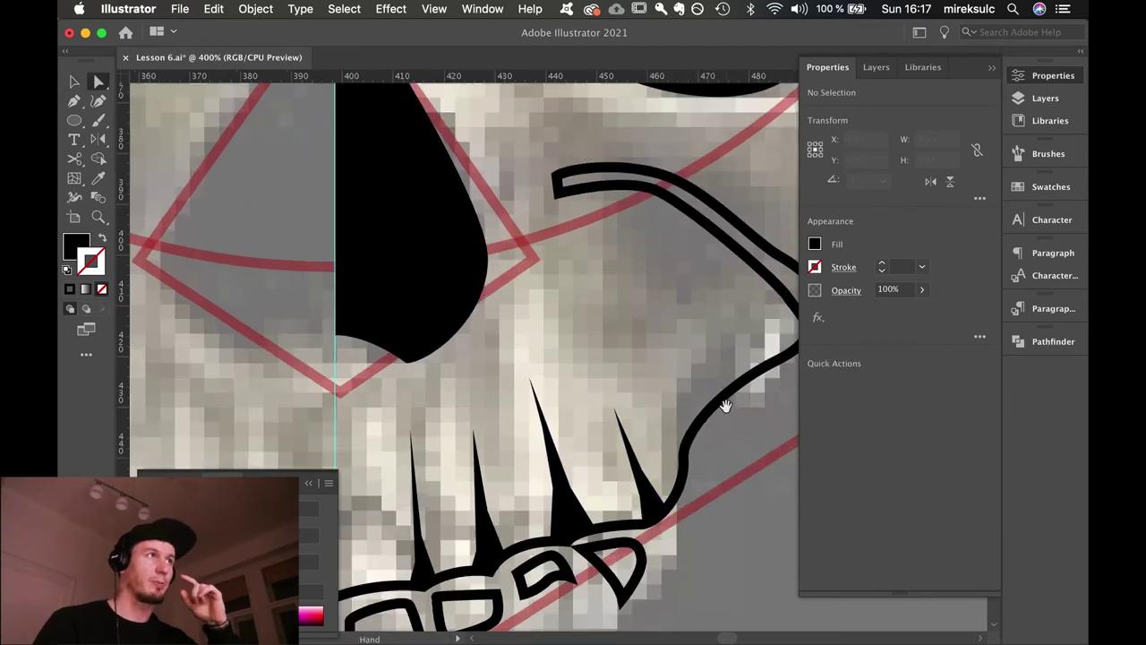
key("p")
left_click(567, 196)
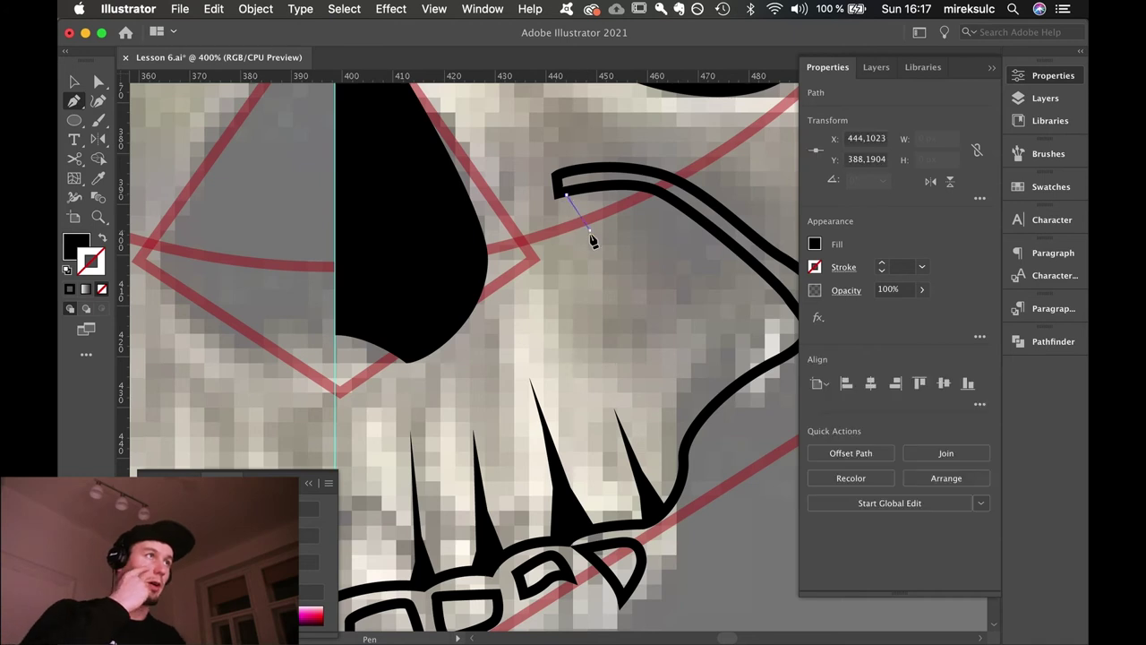
left_click_drag(603, 288, 598, 196)
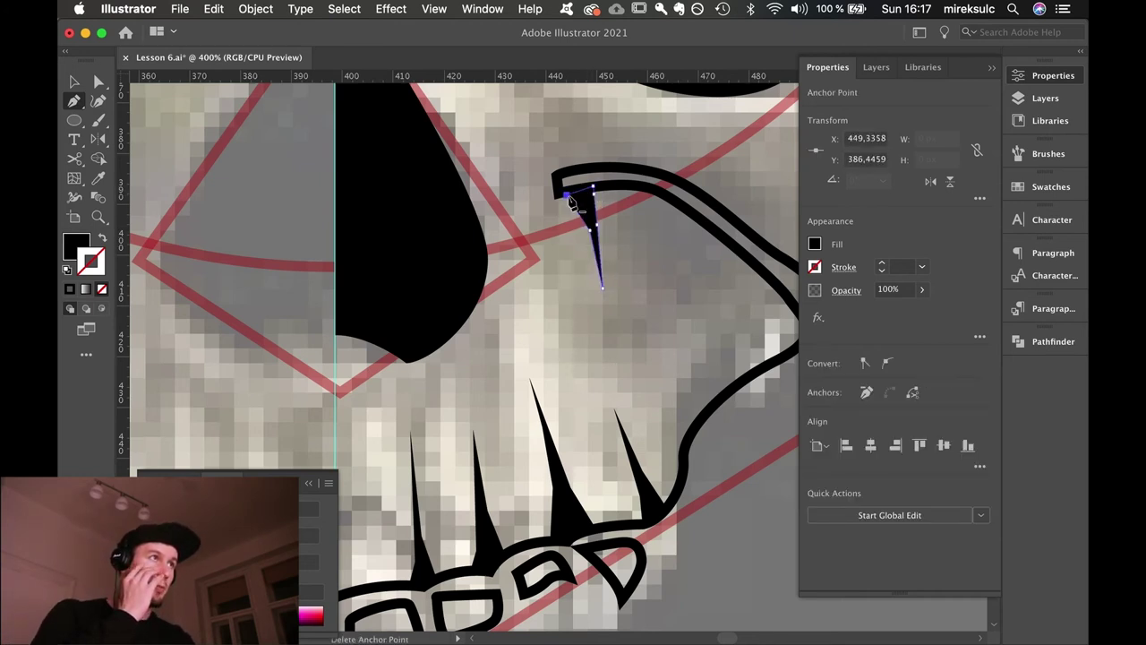
left_click(567, 196)
Draw another closed black spike pointing down from the curved middle part of the cheekbone outline.
left_click(667, 197)
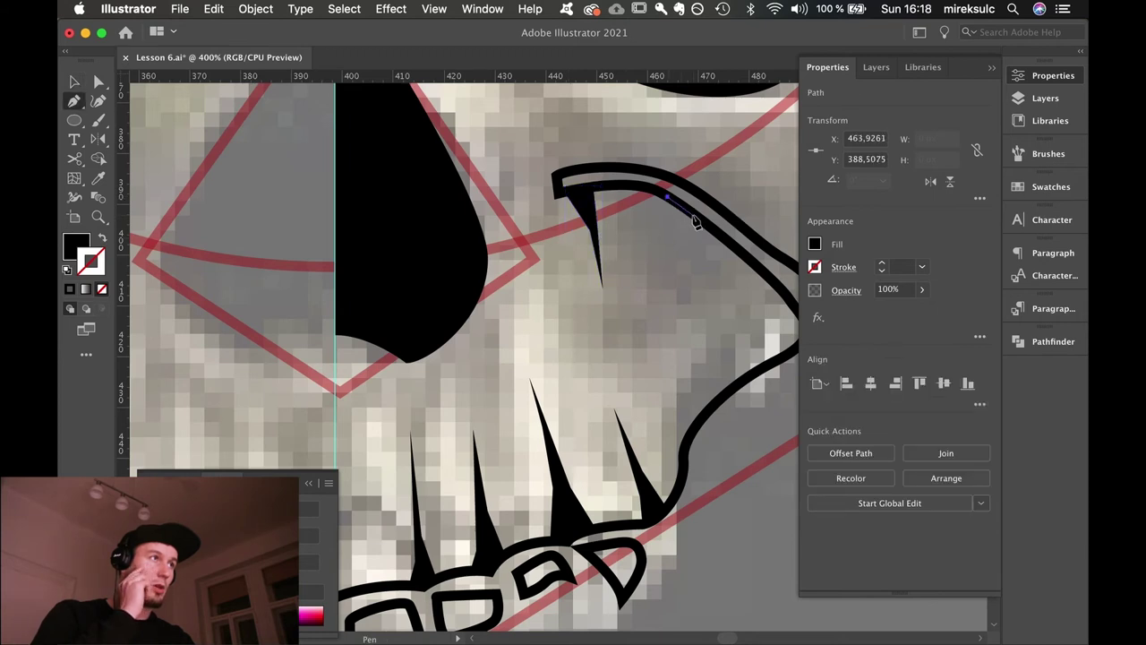
left_click_drag(679, 208, 665, 292)
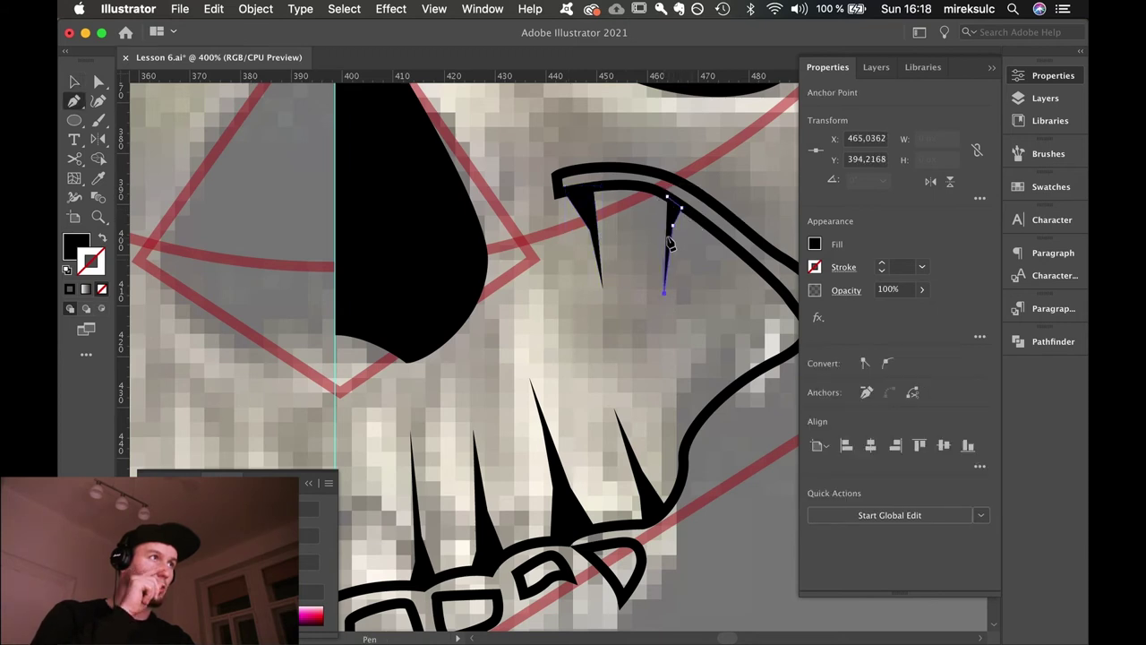
left_click(657, 193)
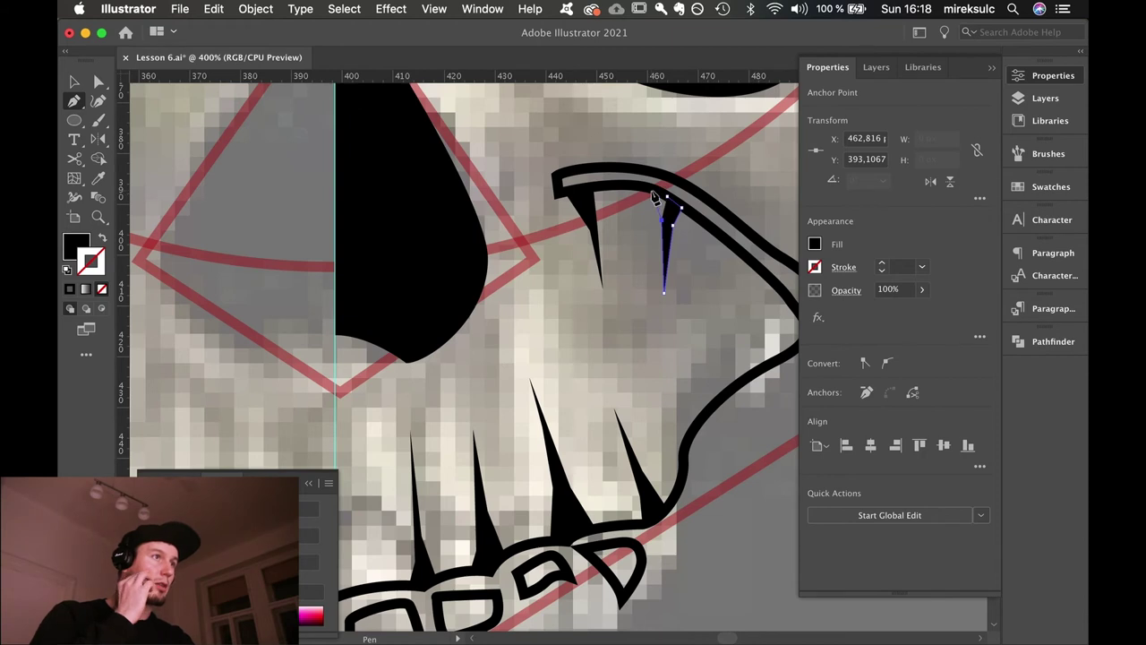
key("v")
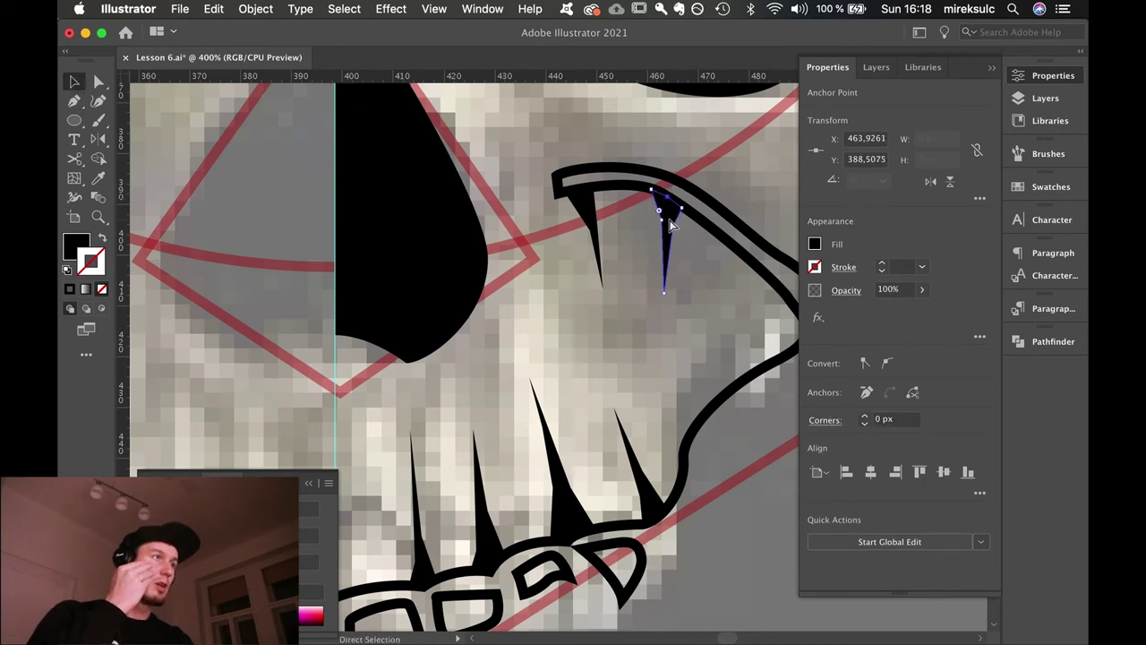
Pull the outer corner anchor of the upper jaw outline inward into a rounder bend, and deselect the path.
key("super+minus")
key("super+minus")
left_click_drag(616, 359, 623, 328)
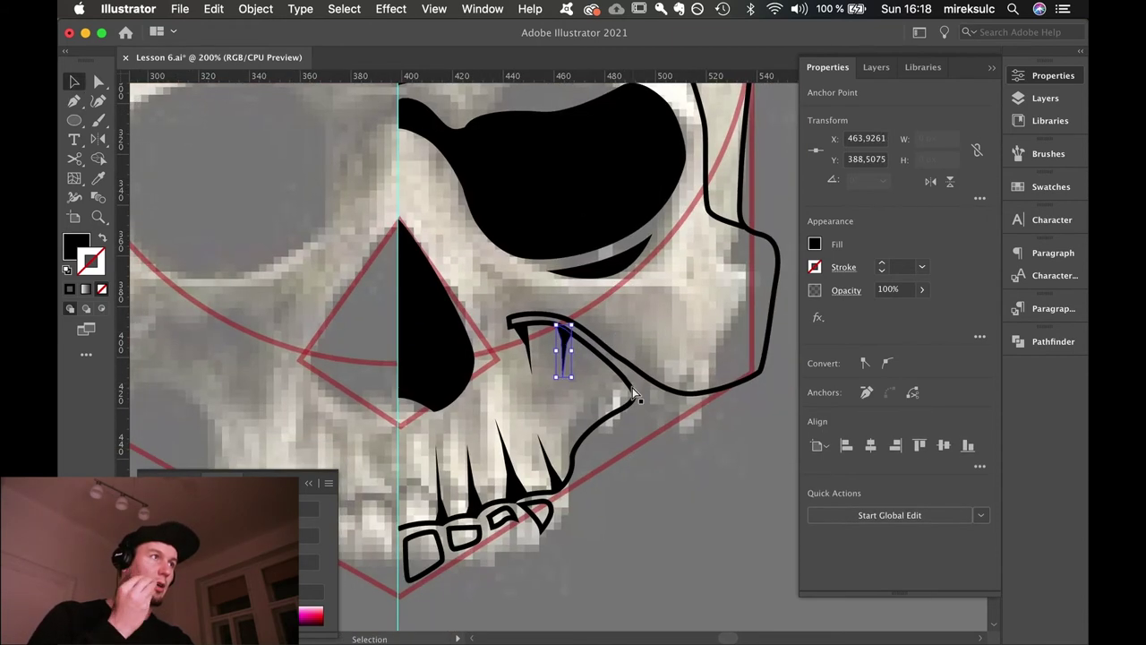
key("a")
left_click(630, 398)
left_click_drag(632, 407, 608, 452)
left_click(694, 443)
Draw a small slanted oval outline with no fill just outside the upper jaw curve, and deselect it.
key("p")
left_click(597, 433)
left_click(637, 401)
left_click(597, 432)
key("v")
left_click(700, 467)
Draw a small angular, pointed outline with a 2 px stroke between the oval and the cheekbone's lower edge, and deselect it.
key("p")
left_click(645, 395)
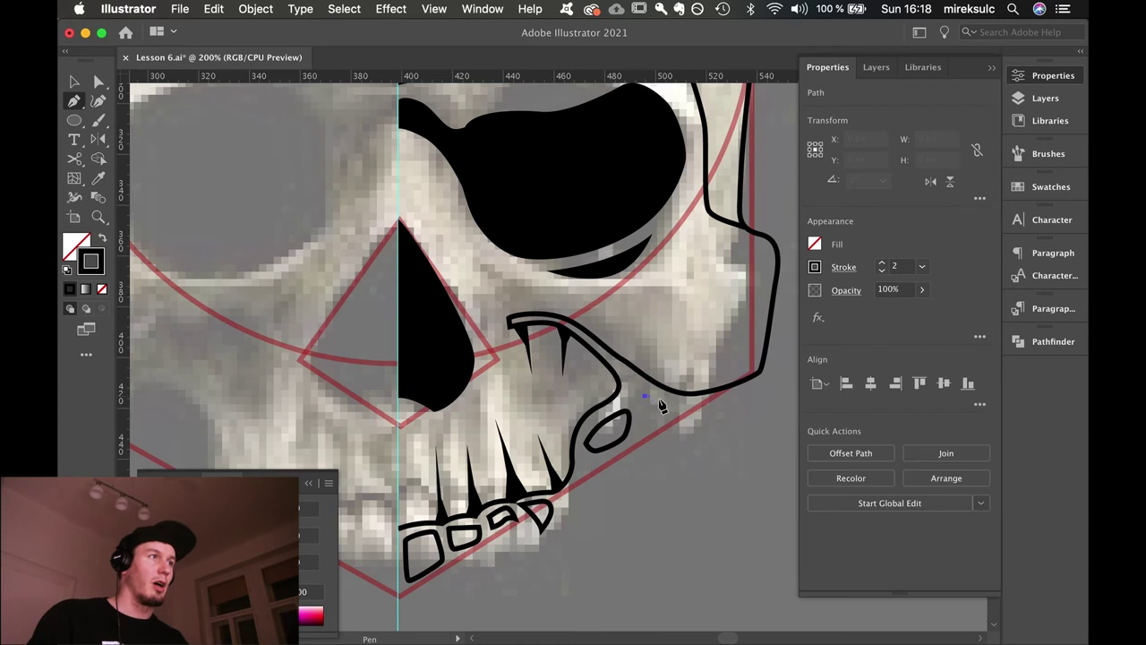
left_click_drag(660, 408, 651, 423)
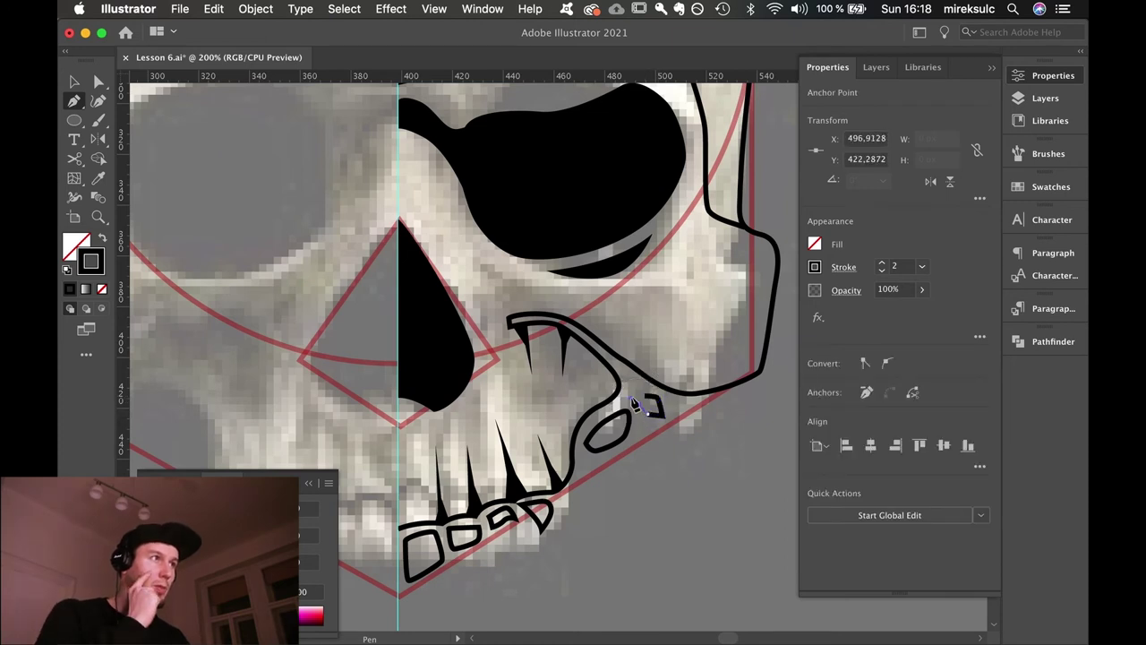
left_click(644, 388)
key("v")
left_click(731, 433)
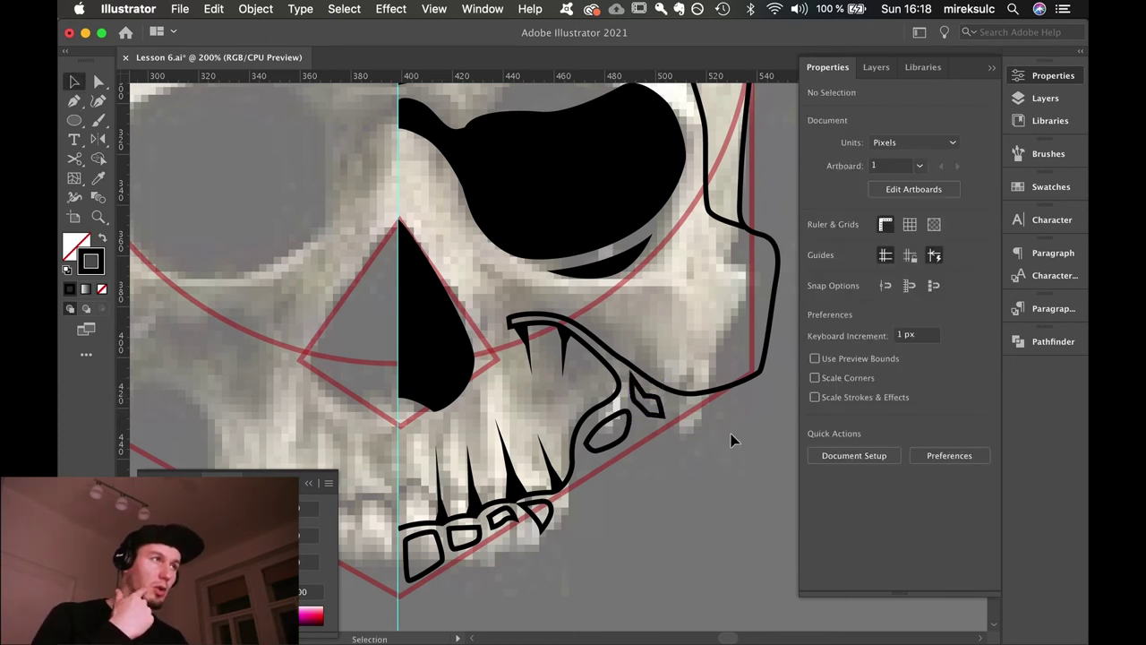
Draw a closed spike outline reaching up and inward from the cheekbone's lower outer corner.
left_click_drag(651, 329, 607, 363)
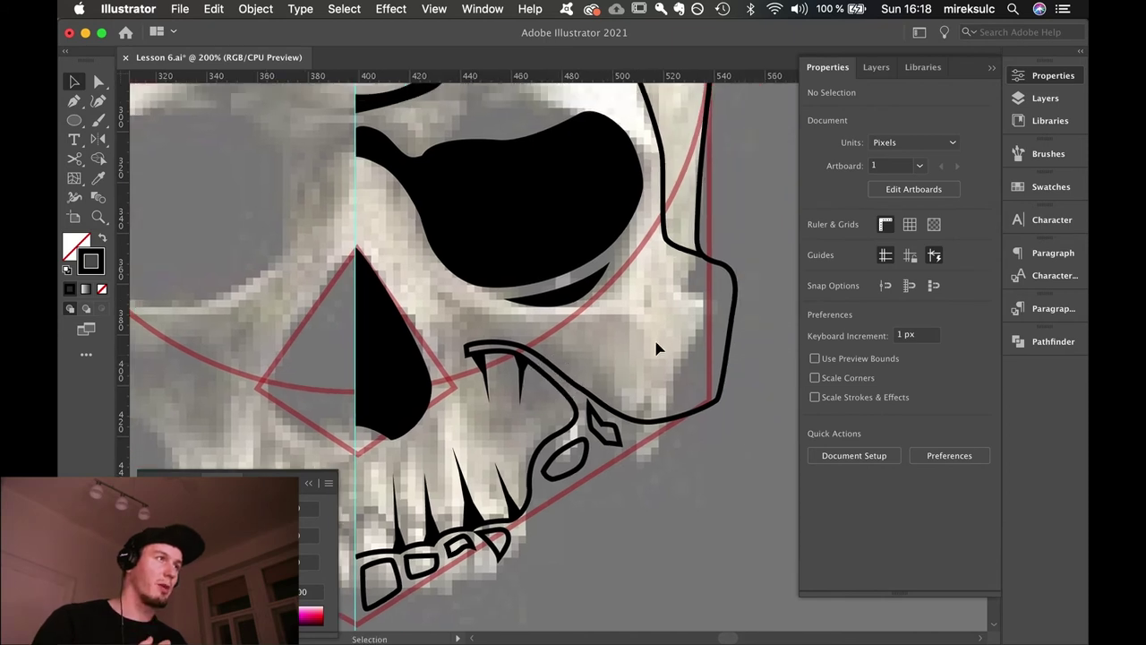
key("p")
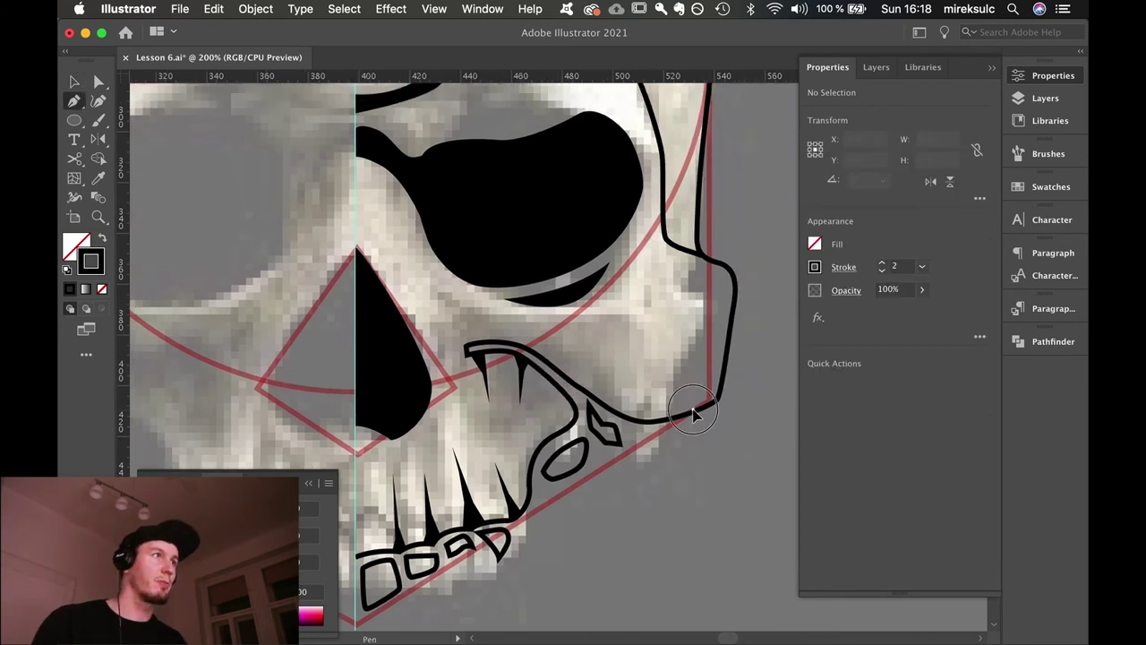
left_click_drag(694, 412, 692, 353)
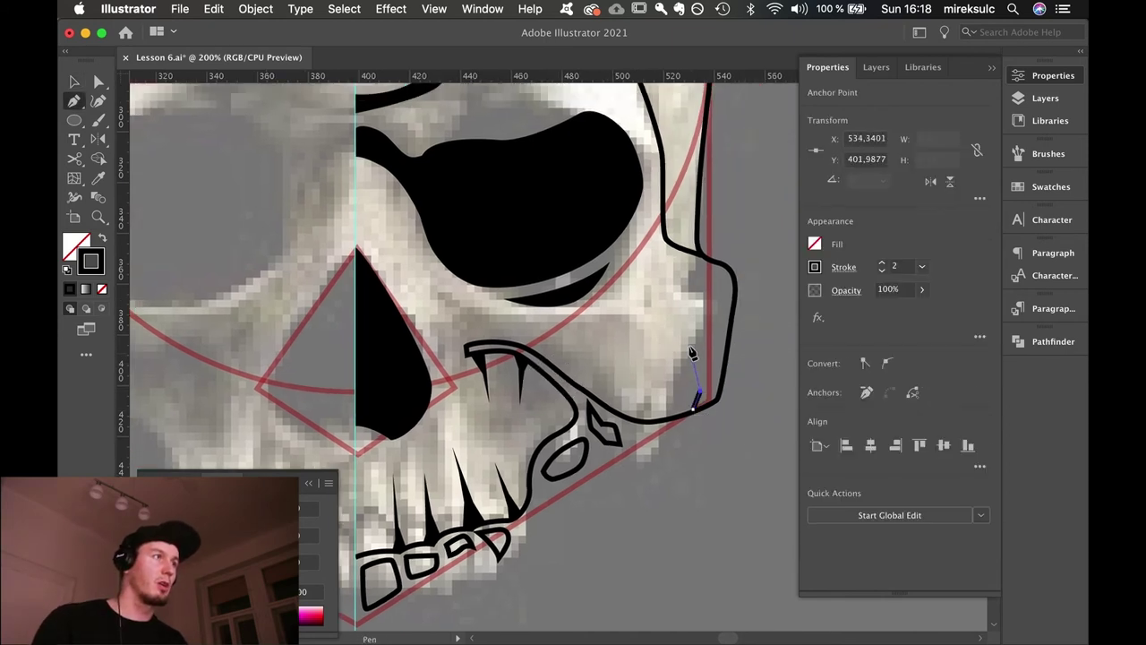
left_click(716, 400)
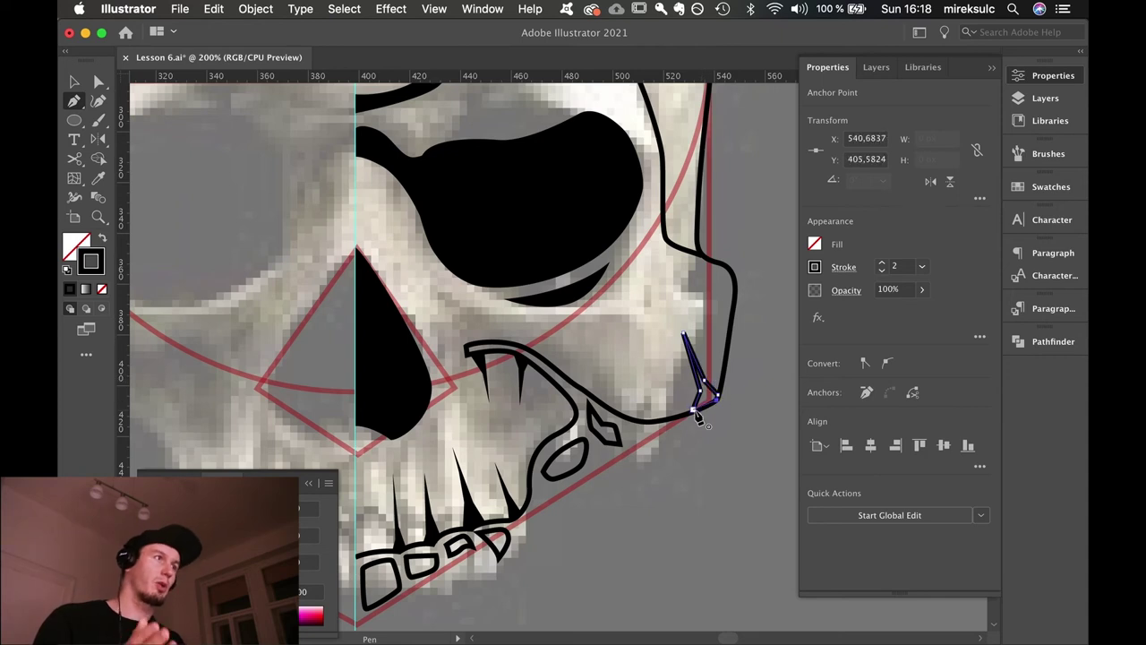
left_click(693, 409)
key("v")
Copy the eye socket's solid black fill without stroke onto the cheekbone corner spike, and deselect it.
key("i")
left_click(614, 211)
key("v")
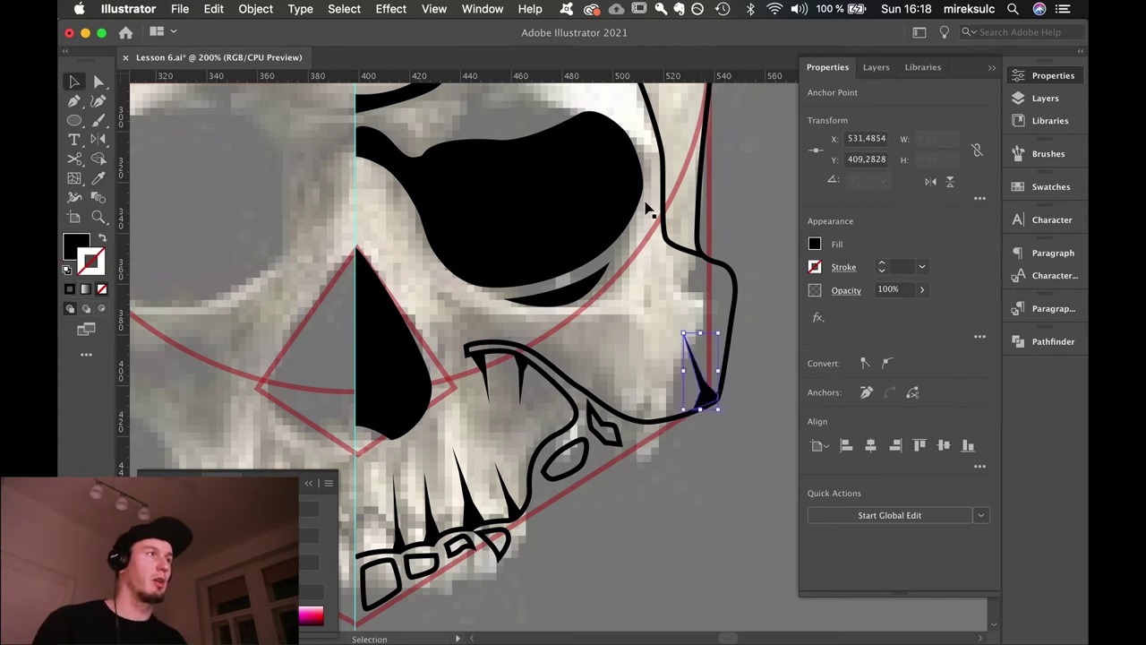
key("a")
left_click(721, 188)
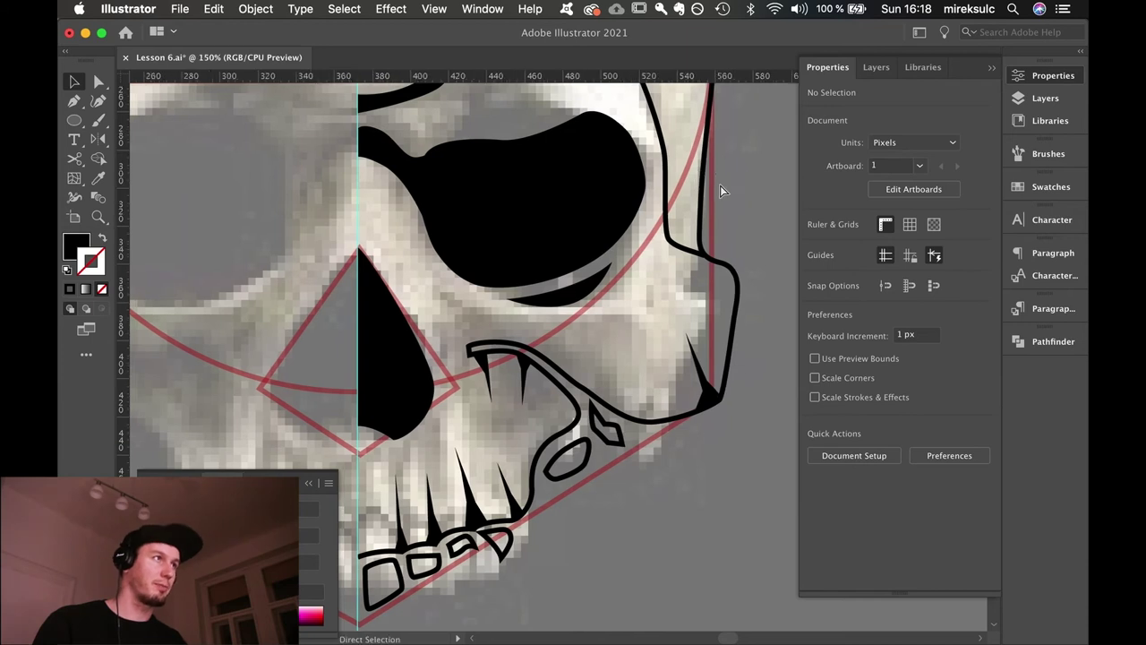
Select all the half-skull paths, reflect a copy across the centre guide on the vertical axis, and deselect everything.
key("super+minus")
key("super+minus")
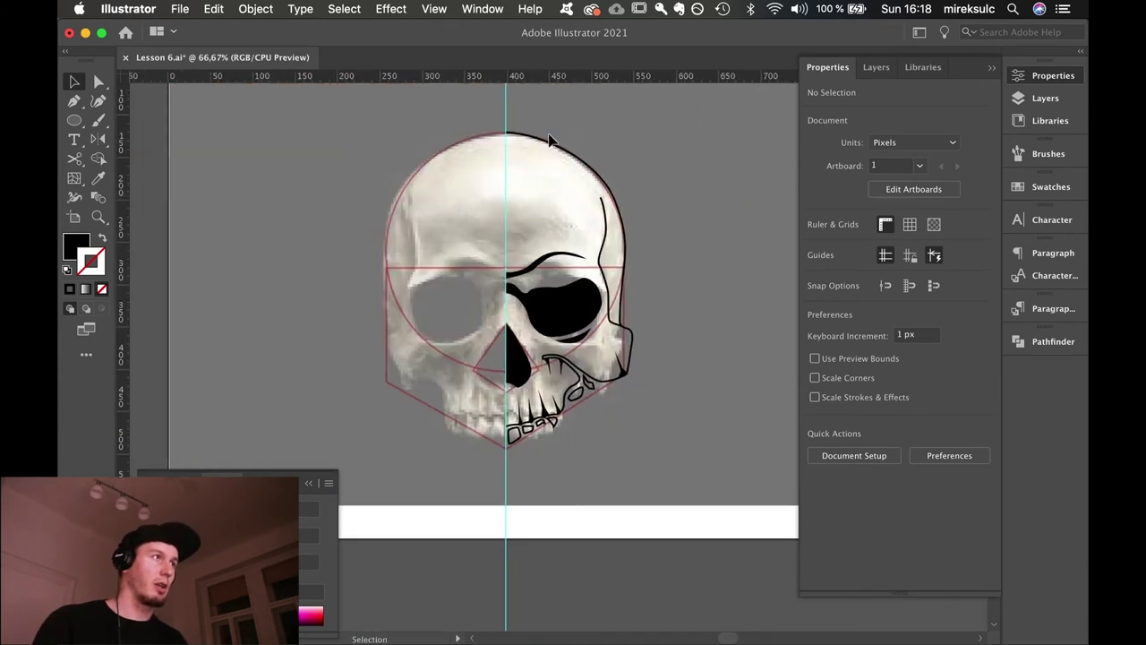
key("super+a")
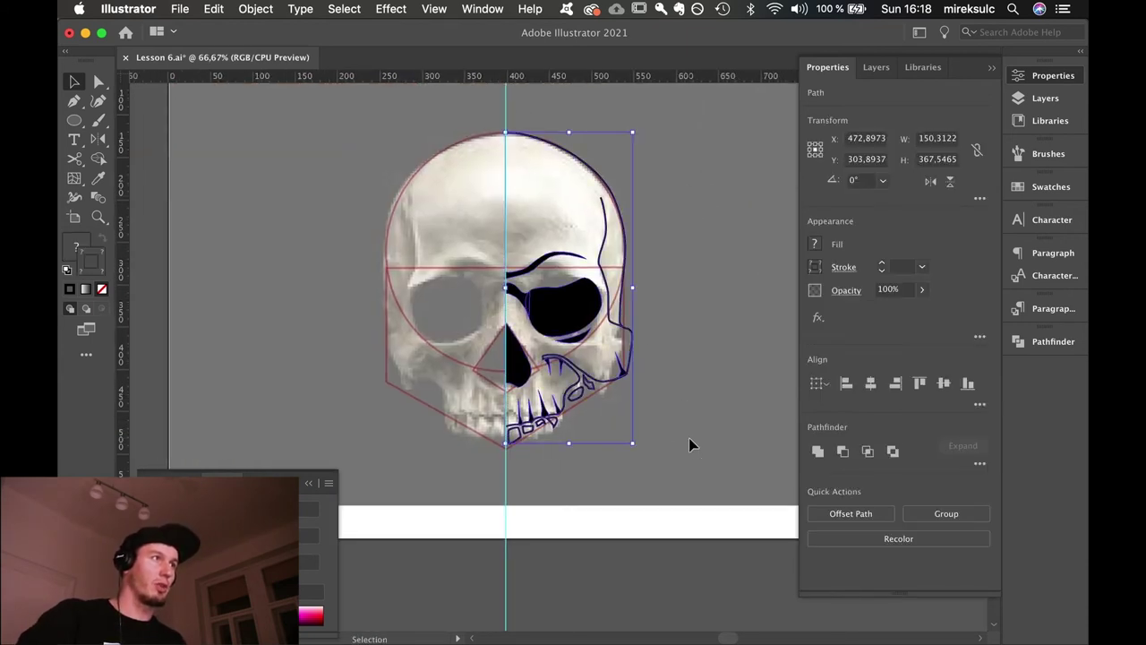
key("o")
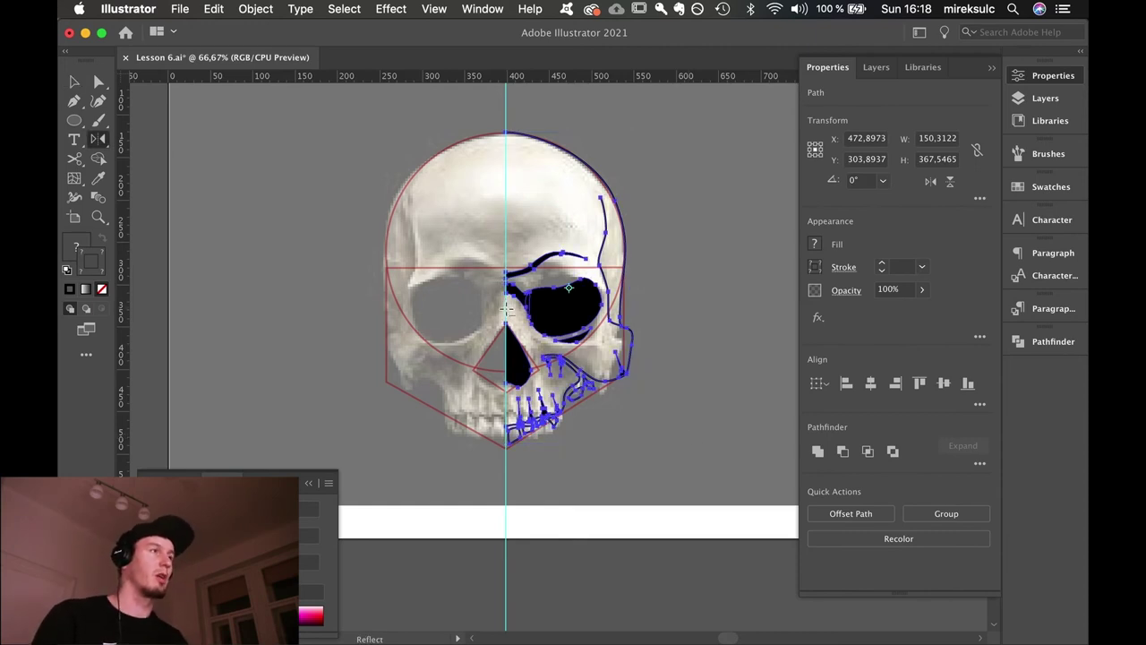
left_click(506, 314, "alt")
left_click(106, 345)
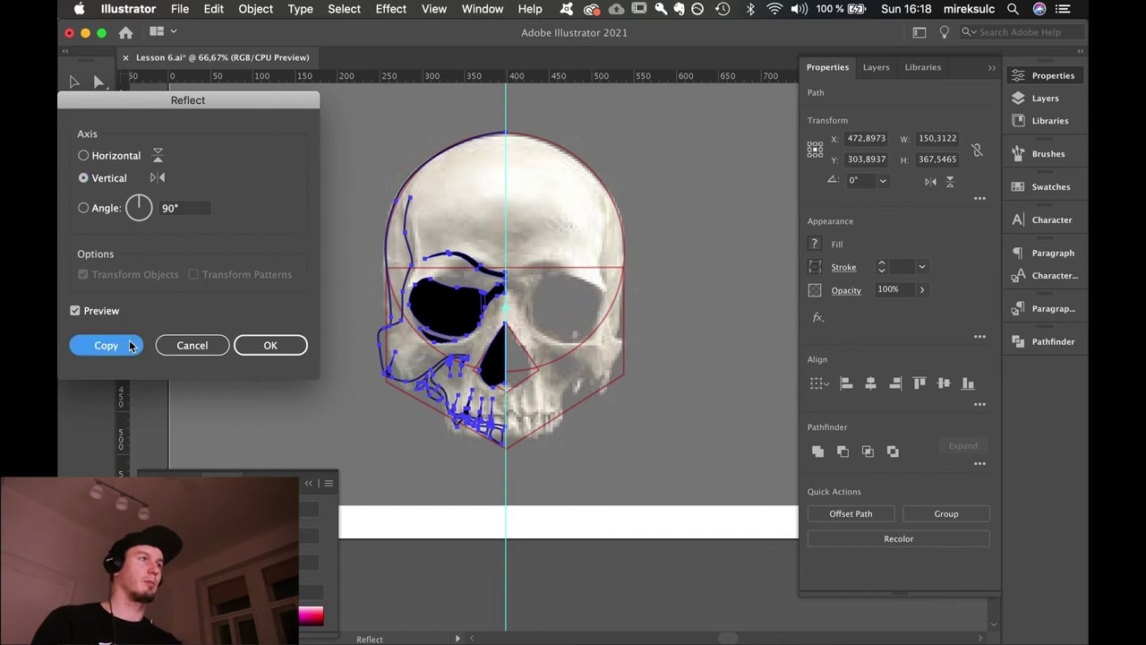
key("v")
left_click(672, 364)
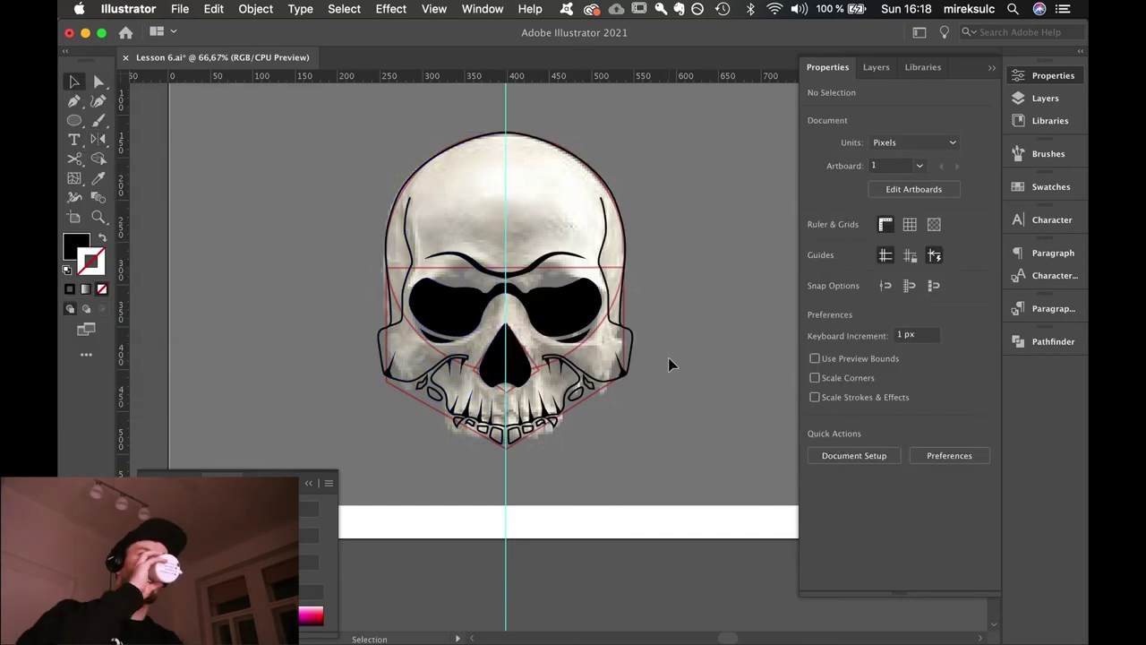
Examine the mirrored skull drawing closely around the jaw and as a whole up to the cranium.
key("super+plus")
key("super+plus")
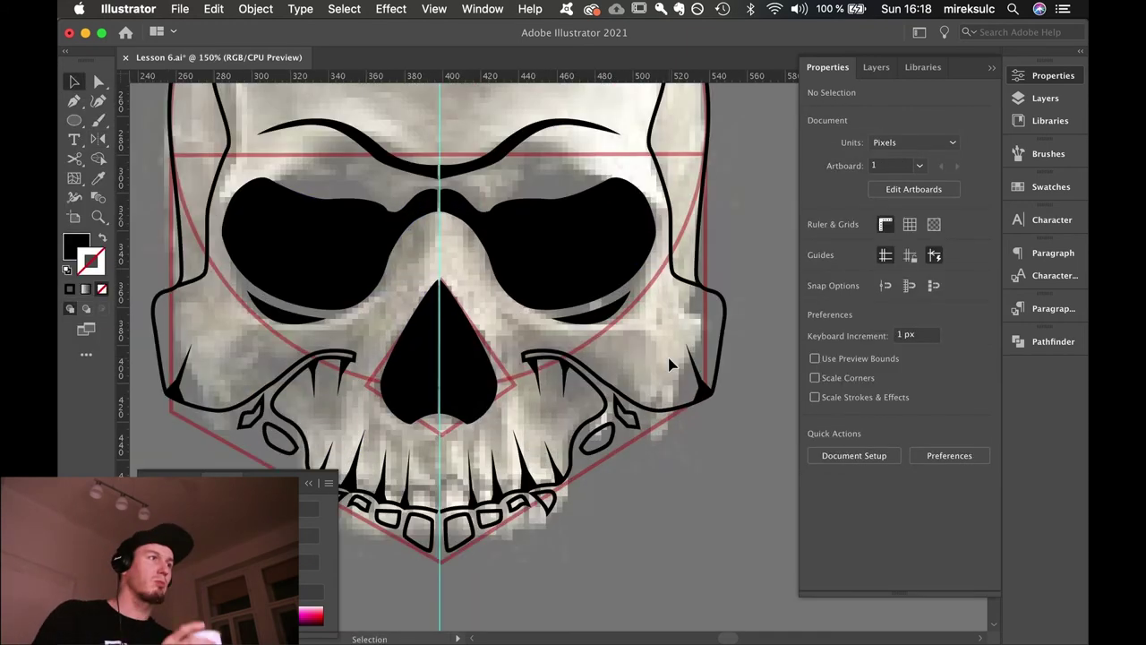
key("super+minus")
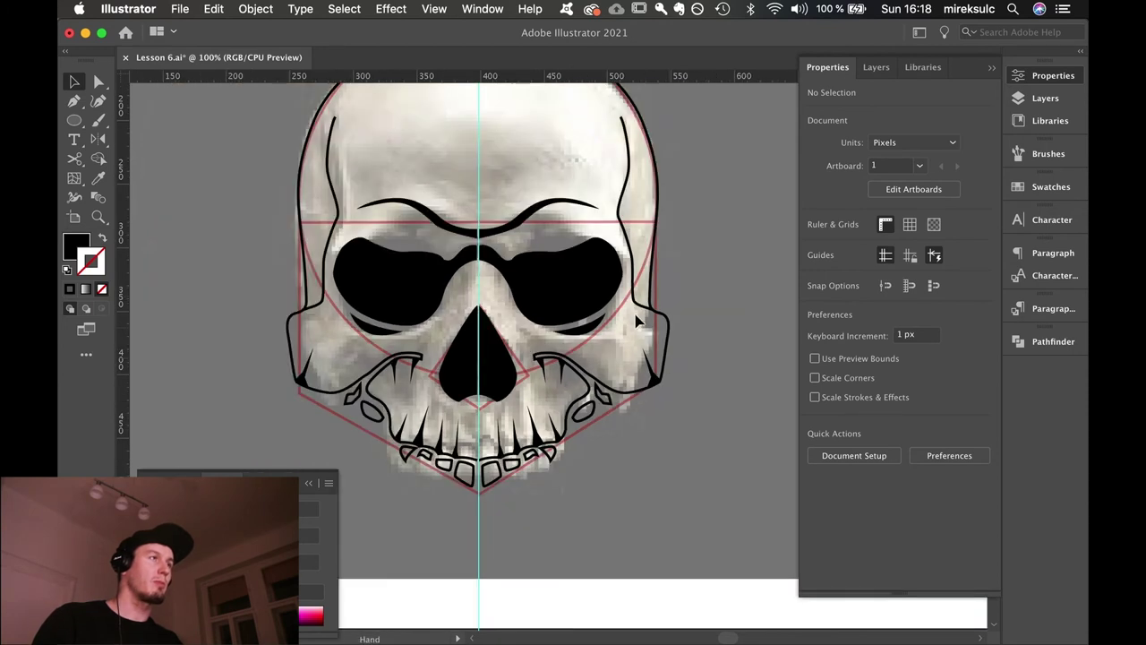
scroll(640, 318, "up", 3)
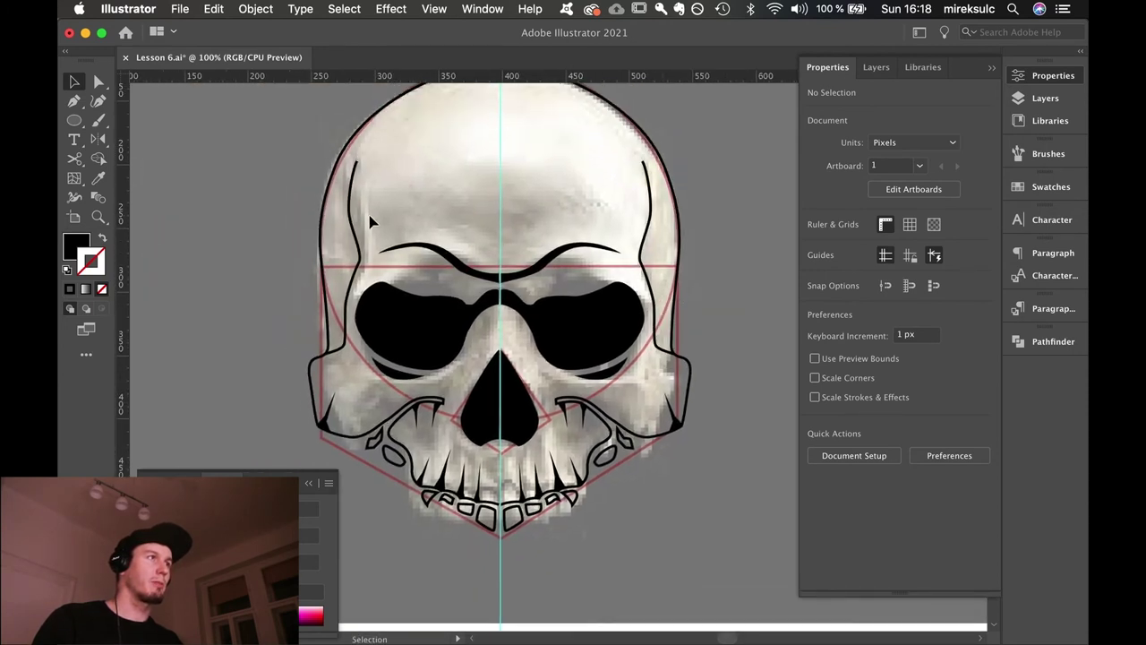
scroll(348, 169, "up", 2)
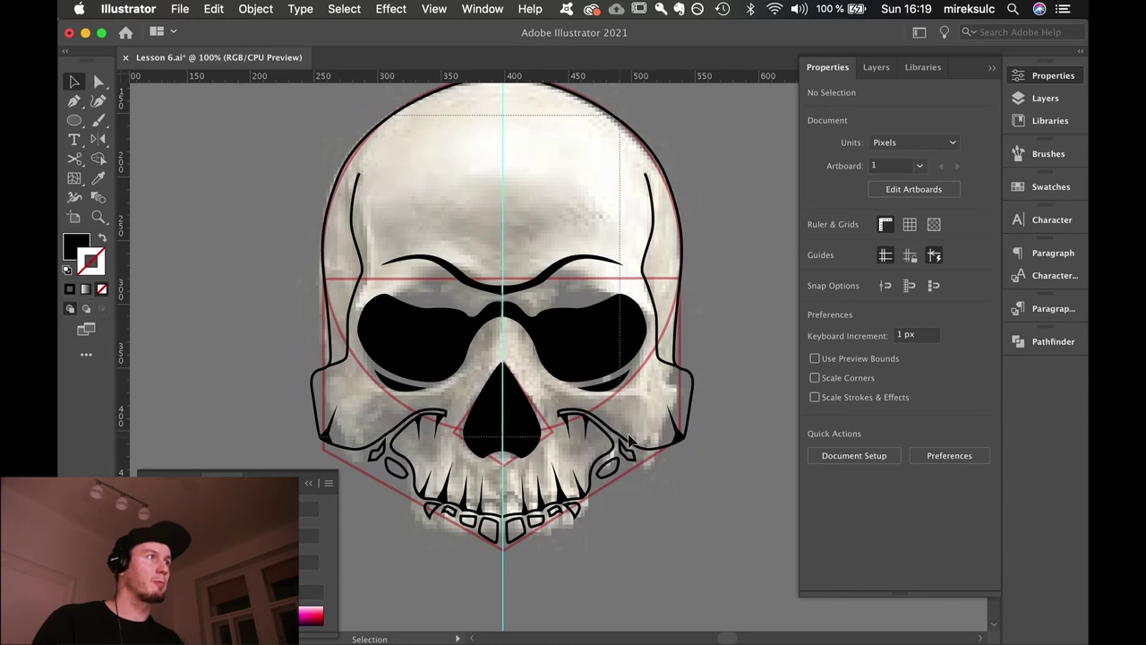
left_click(630, 439)
left_click(756, 238)
scroll(758, 188, "up", 2)
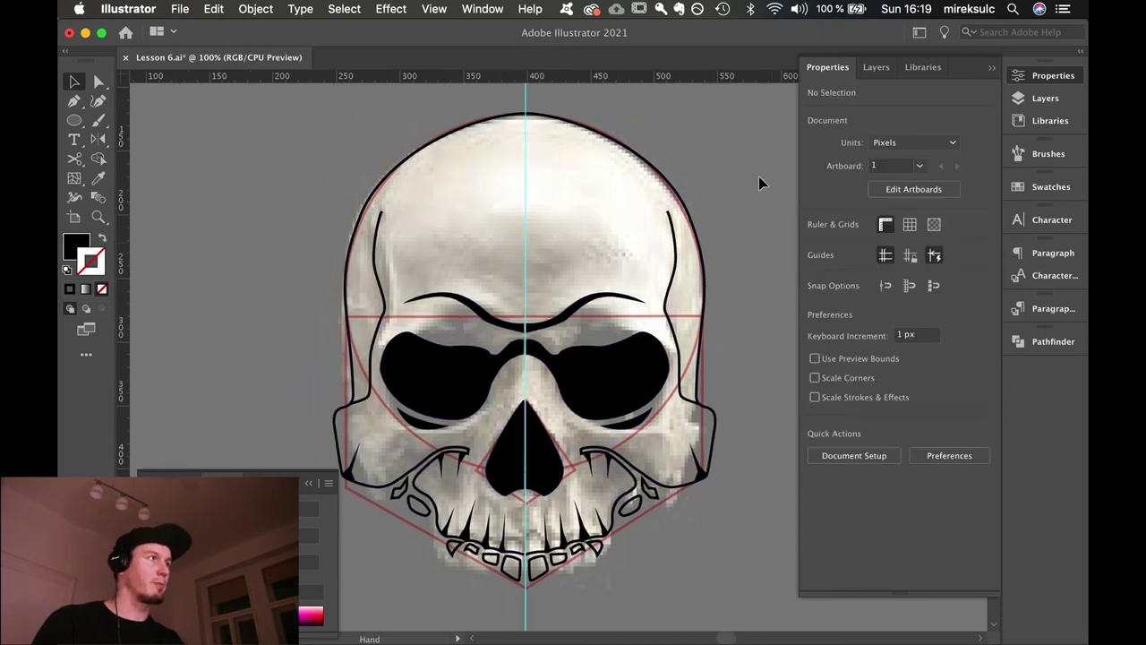
Draw an unfilled outer contour with a 1 px black stroke from the centre guide above the cranium around the right cheekbone.
key("a")
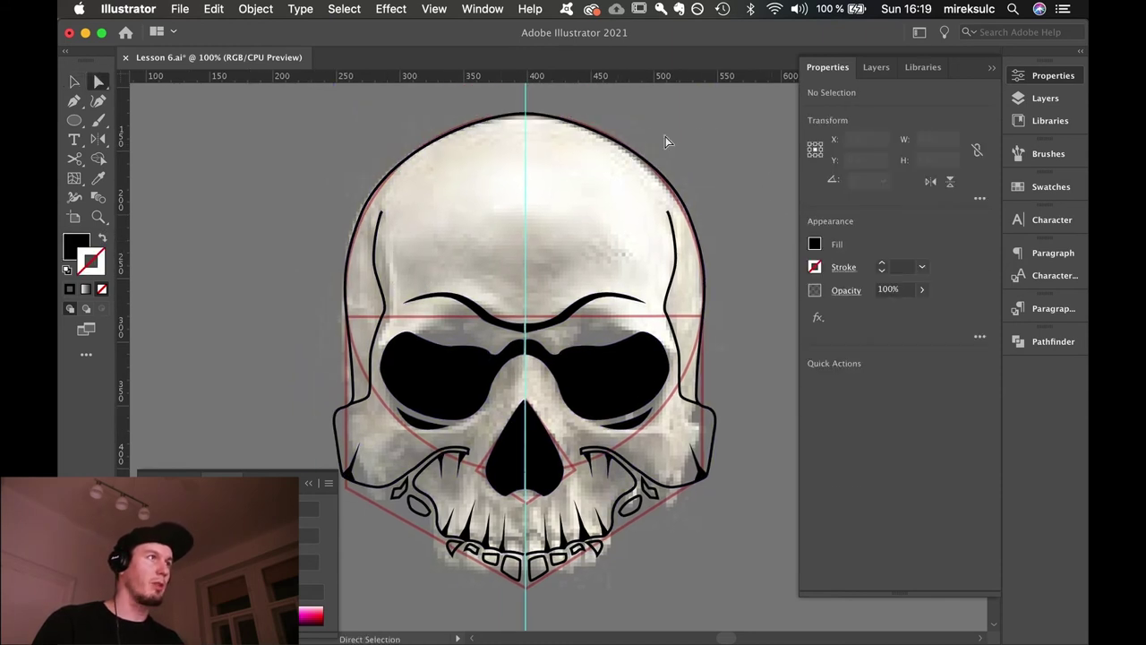
key("p")
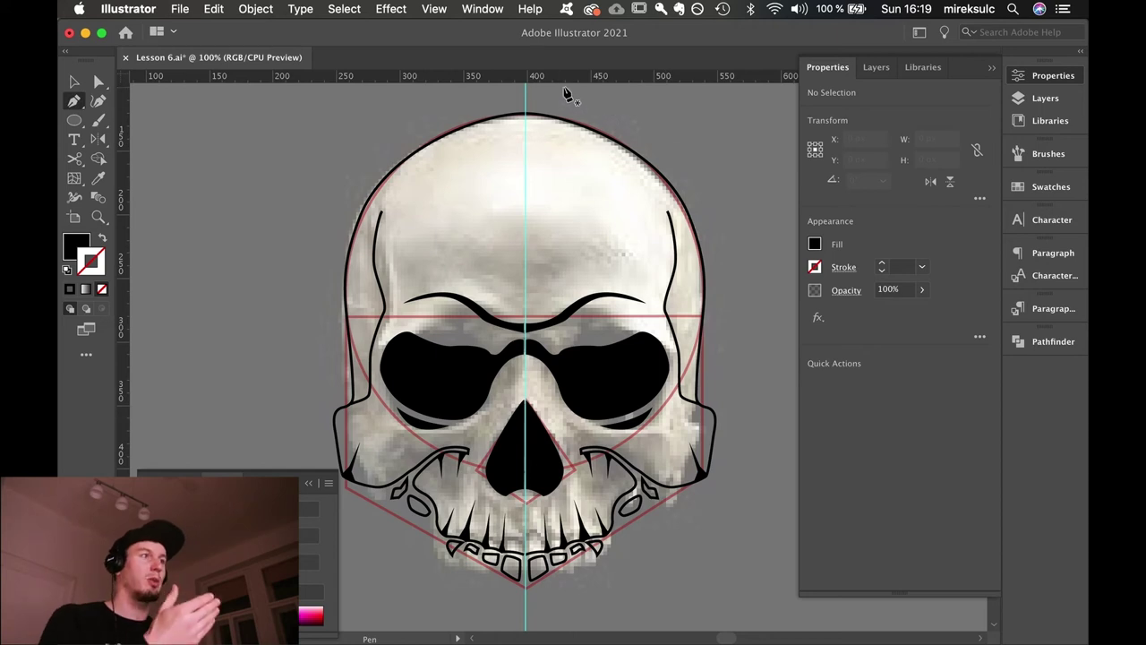
left_click(70, 289)
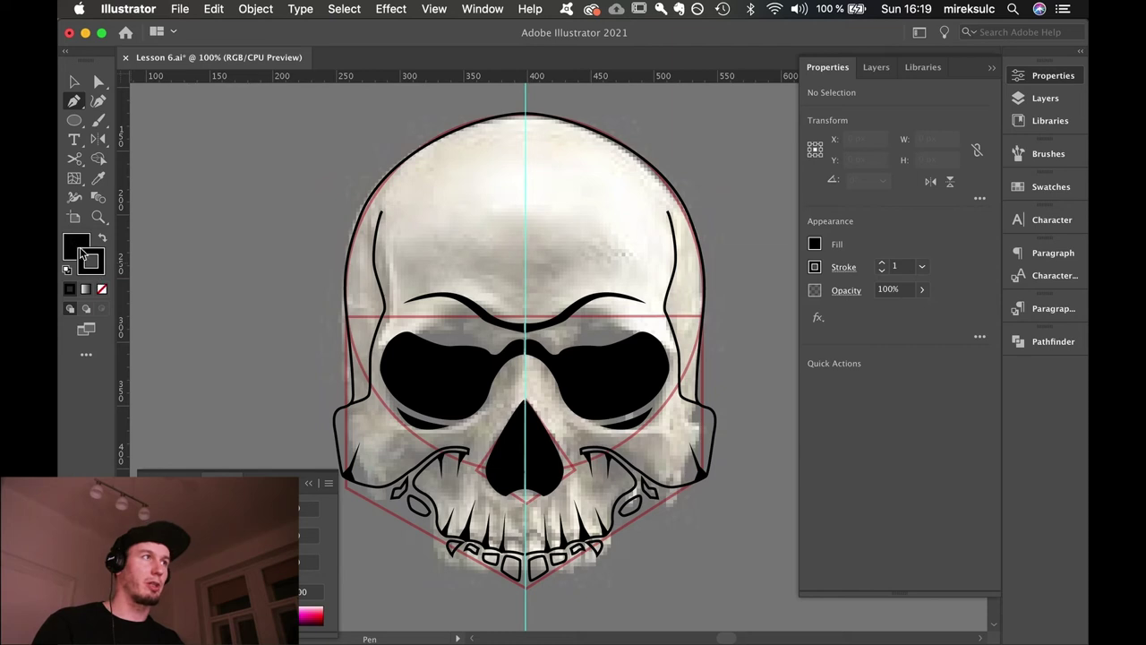
left_click(101, 289)
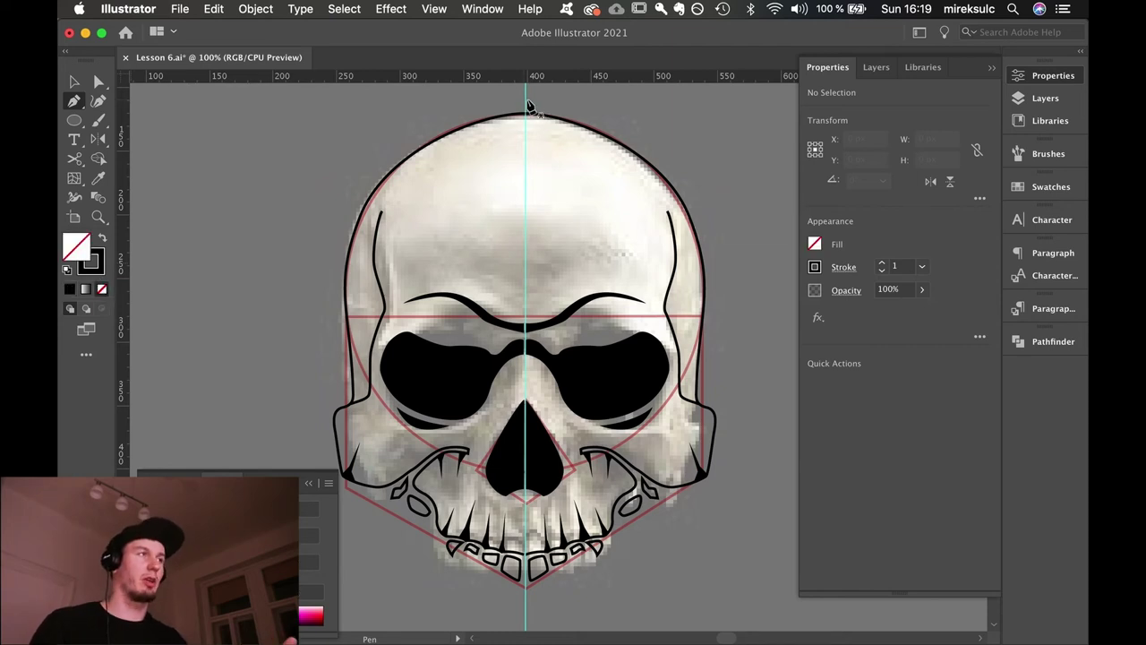
left_click_drag(526, 98, 568, 98)
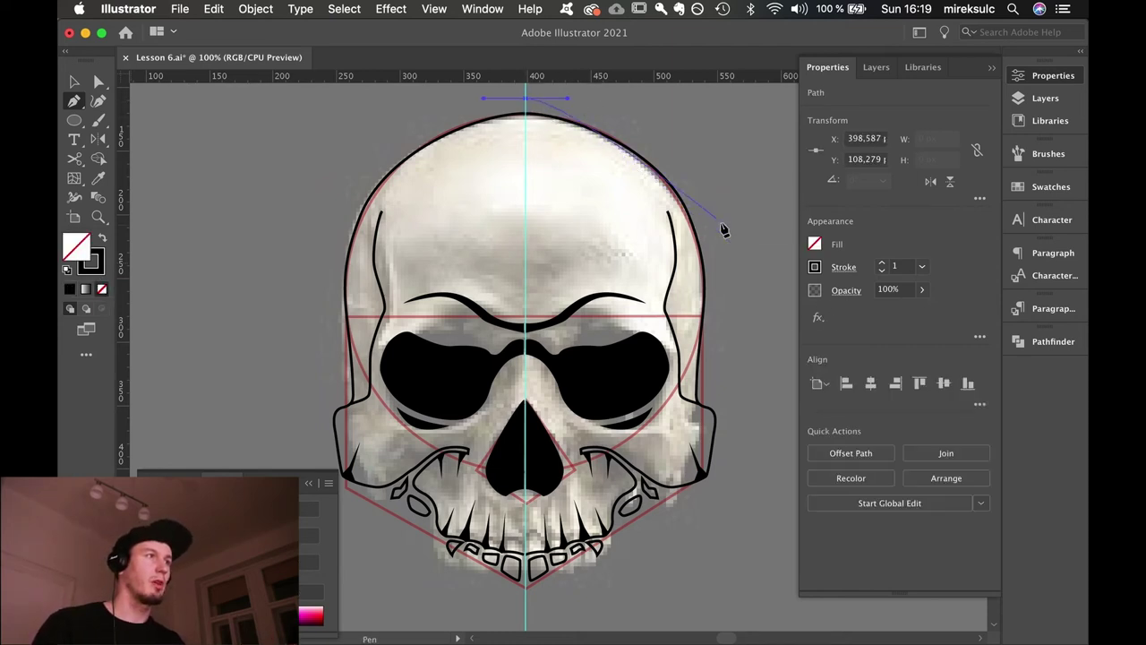
left_click_drag(699, 198, 733, 266)
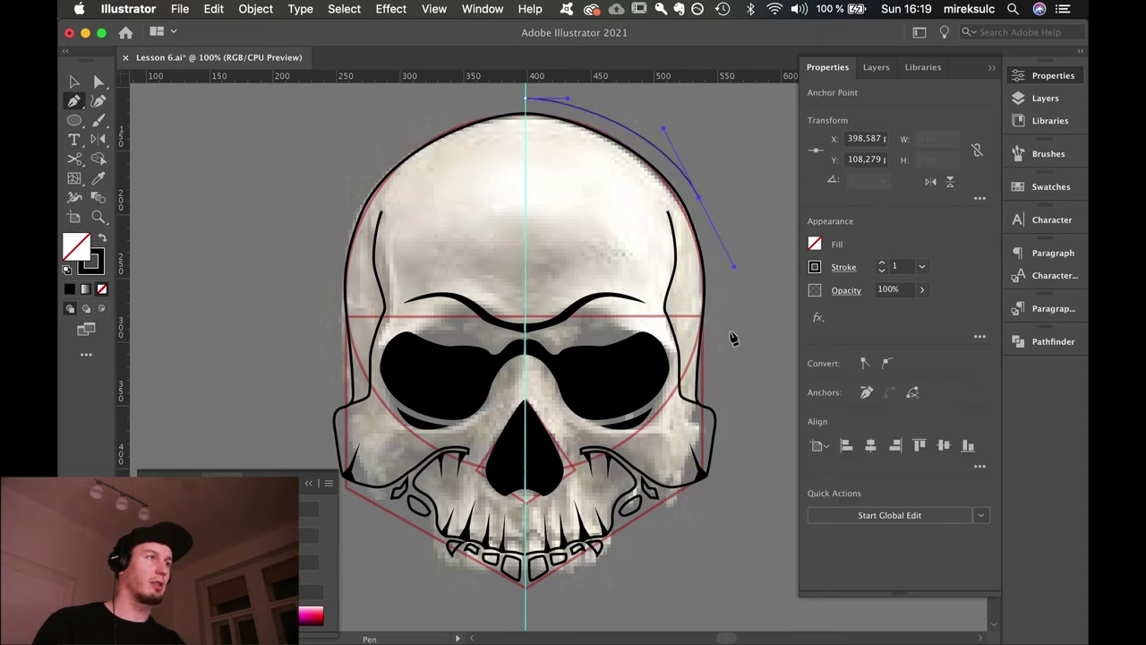
left_click_drag(722, 328, 672, 512)
left_click(668, 508)
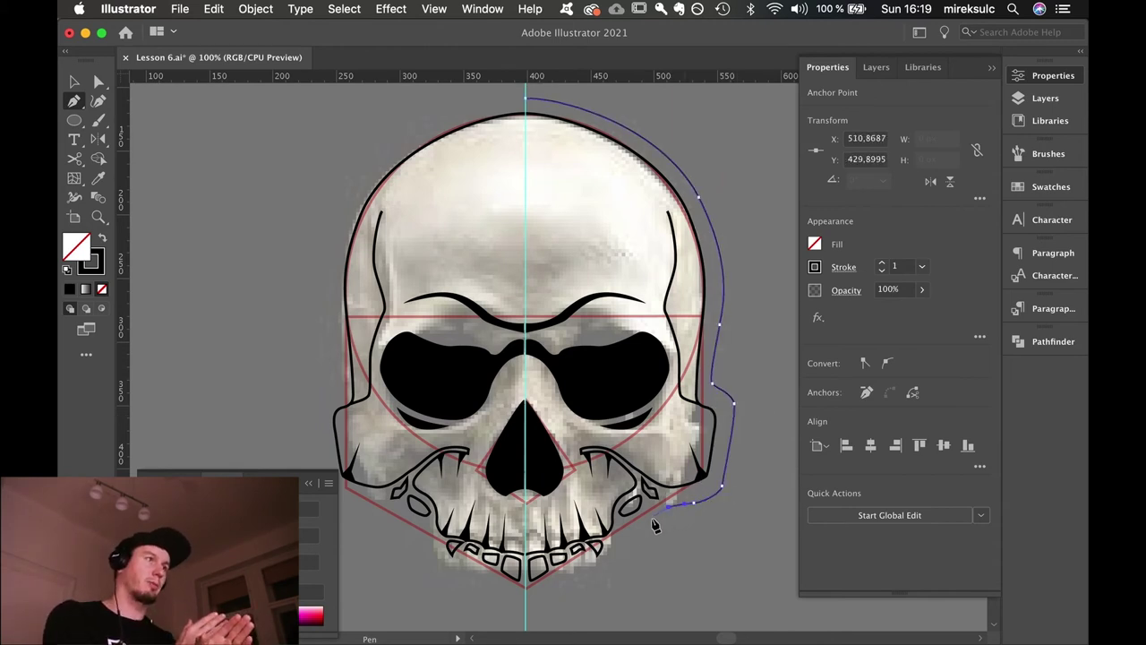
Continue the outer contour inward along the right side of the jaw and under the teeth to the centre guide below the chin.
left_click(652, 517)
left_click(621, 532)
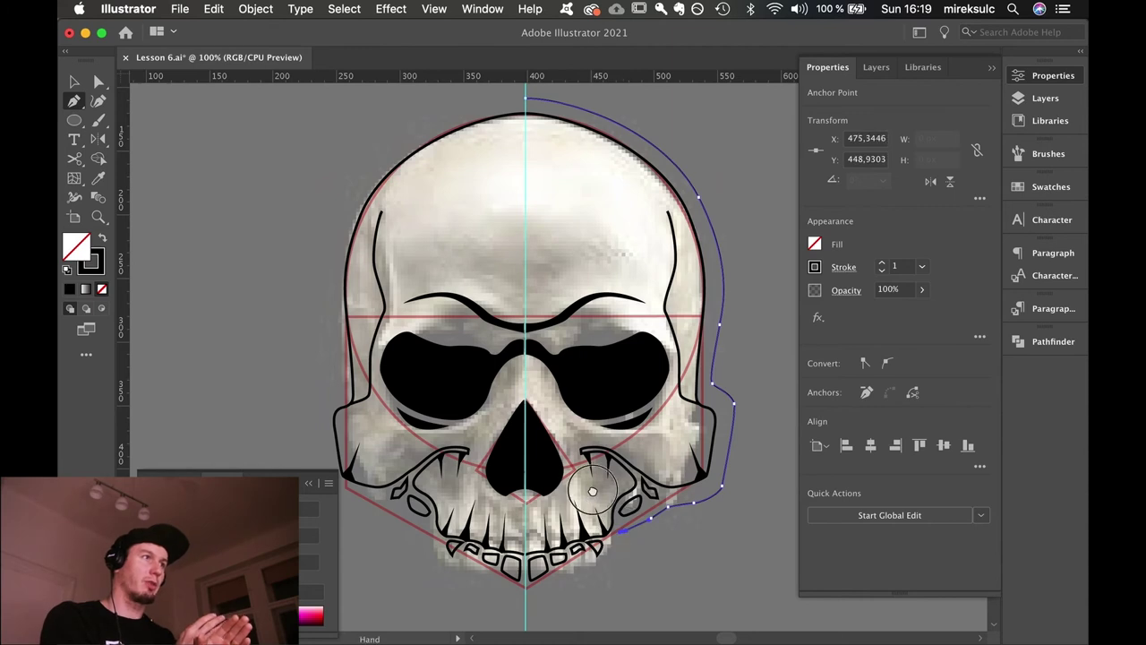
left_click_drag(624, 485, 672, 424)
left_click(661, 498)
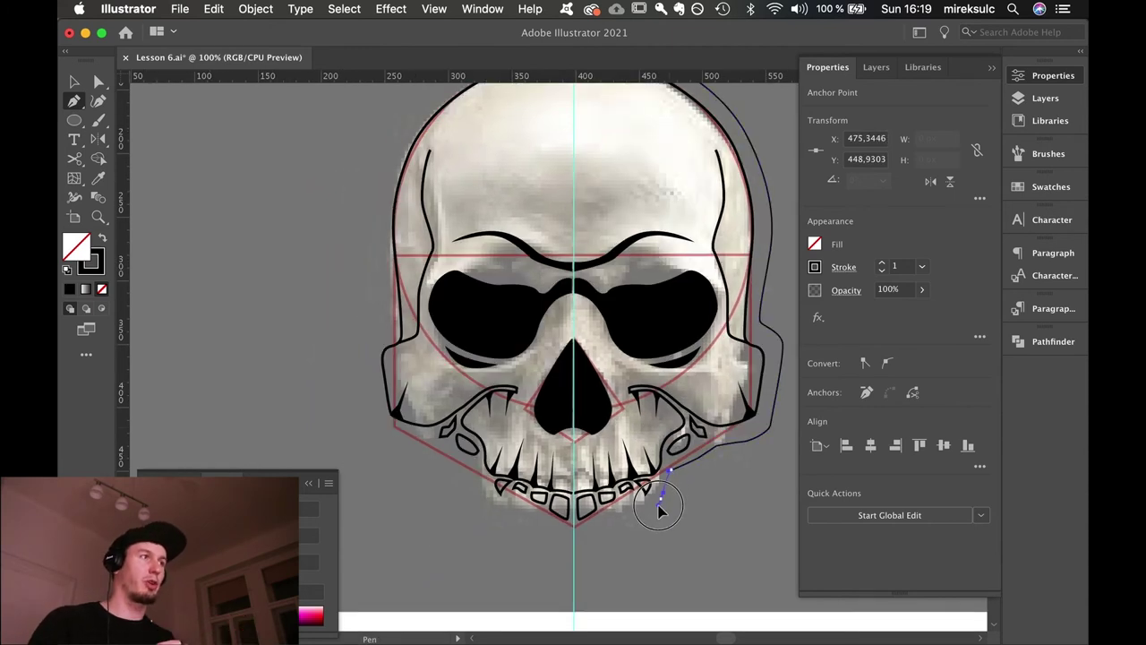
left_click(653, 513)
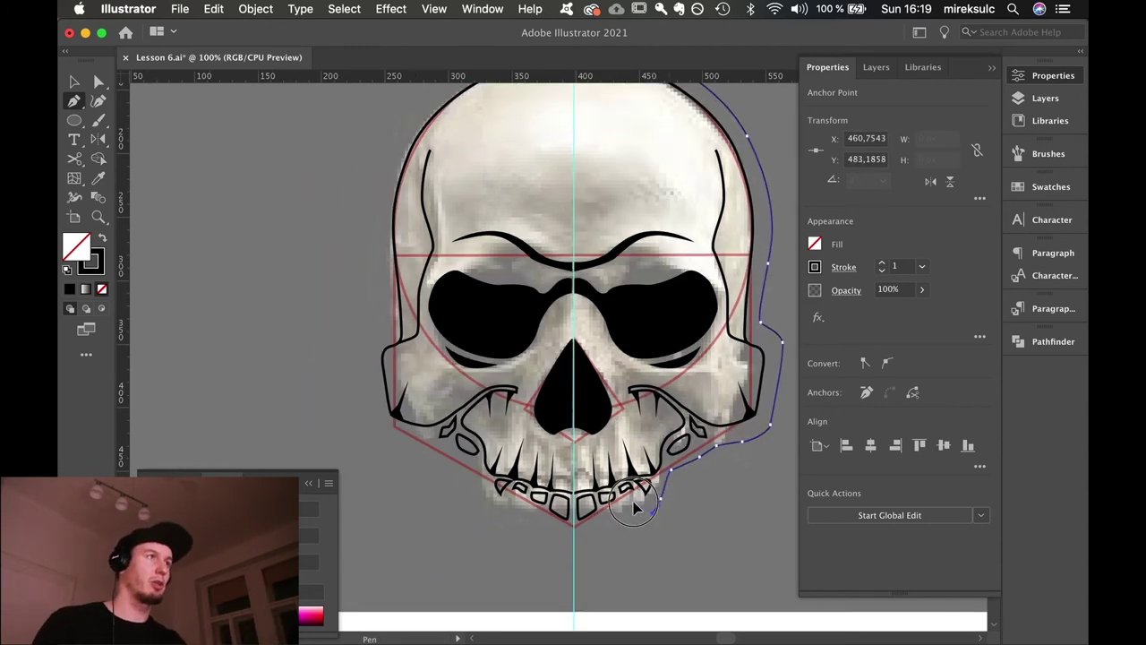
left_click_drag(634, 502, 577, 544)
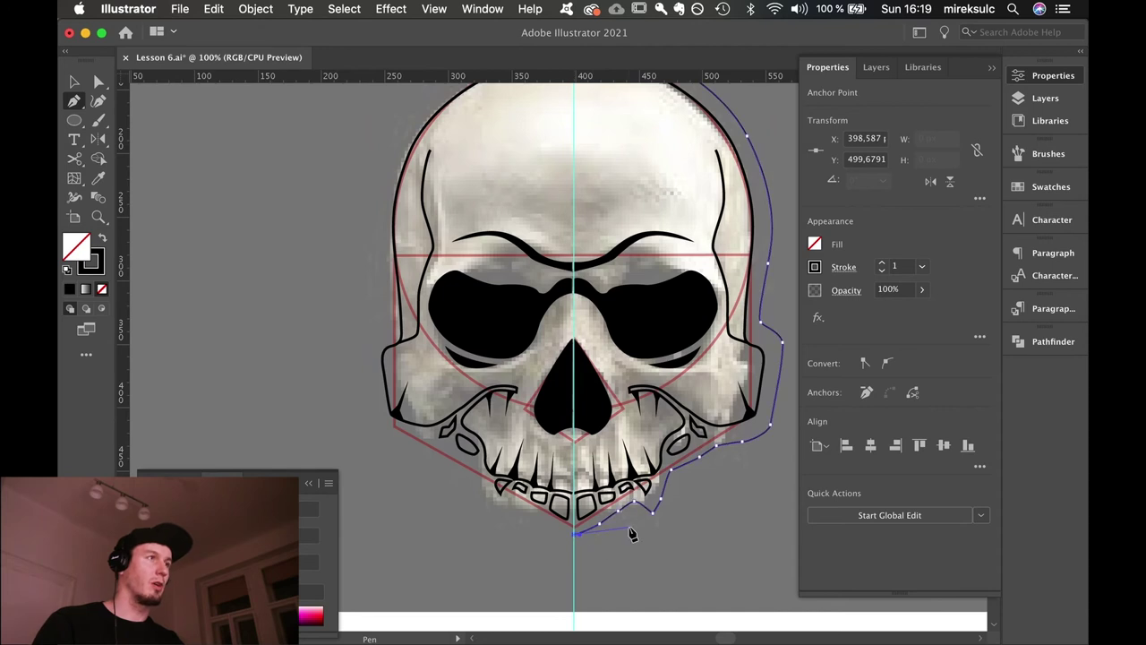
Try to reflect a copy of the outer contour across the centre guide with only its last anchor point selected.
key("v")
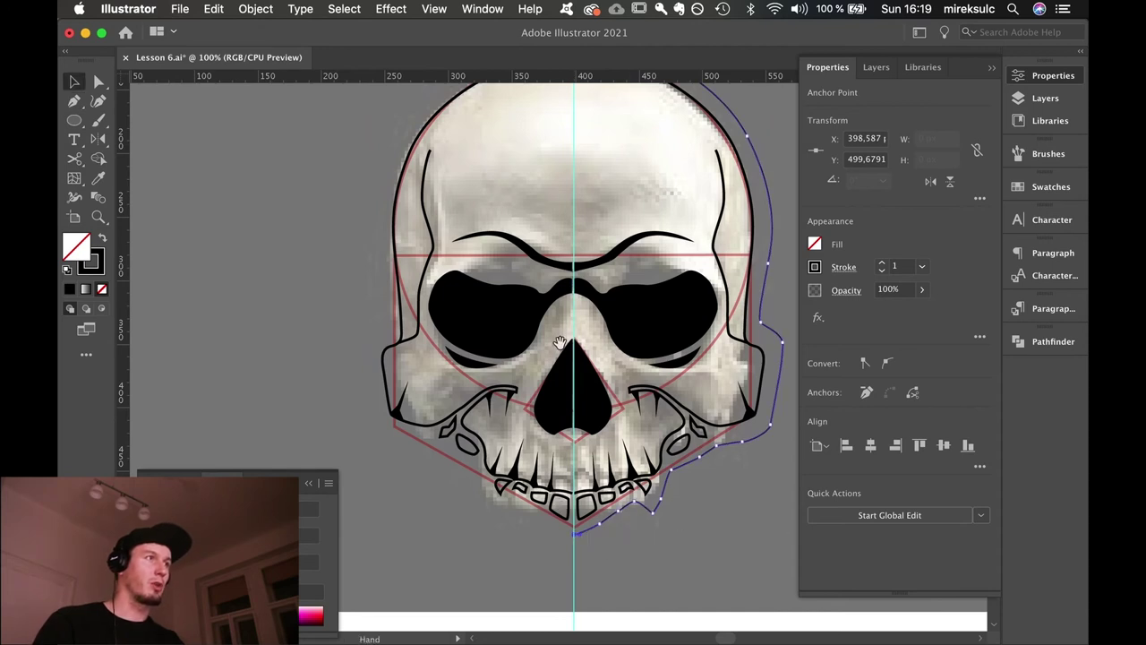
left_click_drag(559, 343, 565, 357)
key("o")
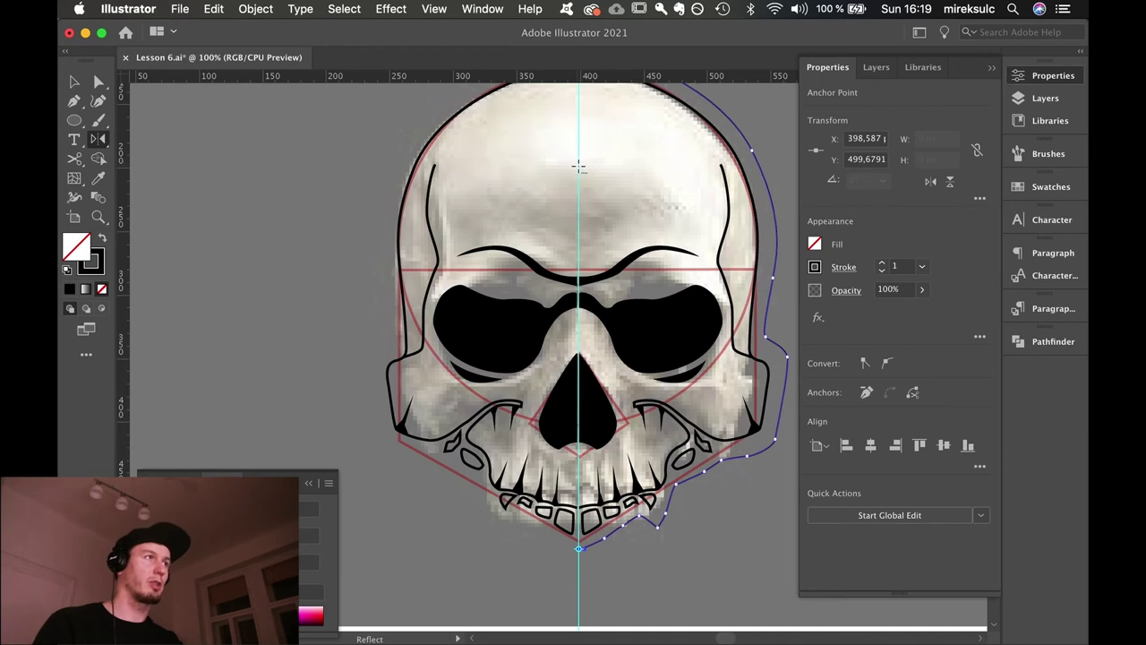
left_click(578, 167, "alt")
left_click(131, 345)
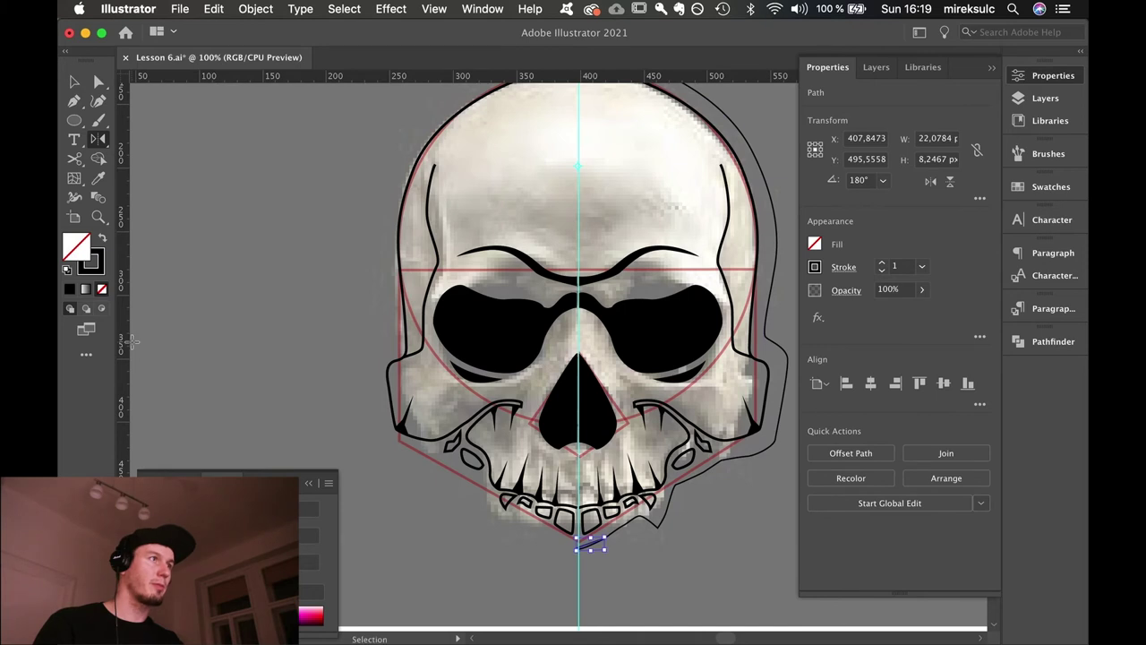
Select the whole outer half contour and reflect a copy across the centre guide on the vertical axis.
key("v")
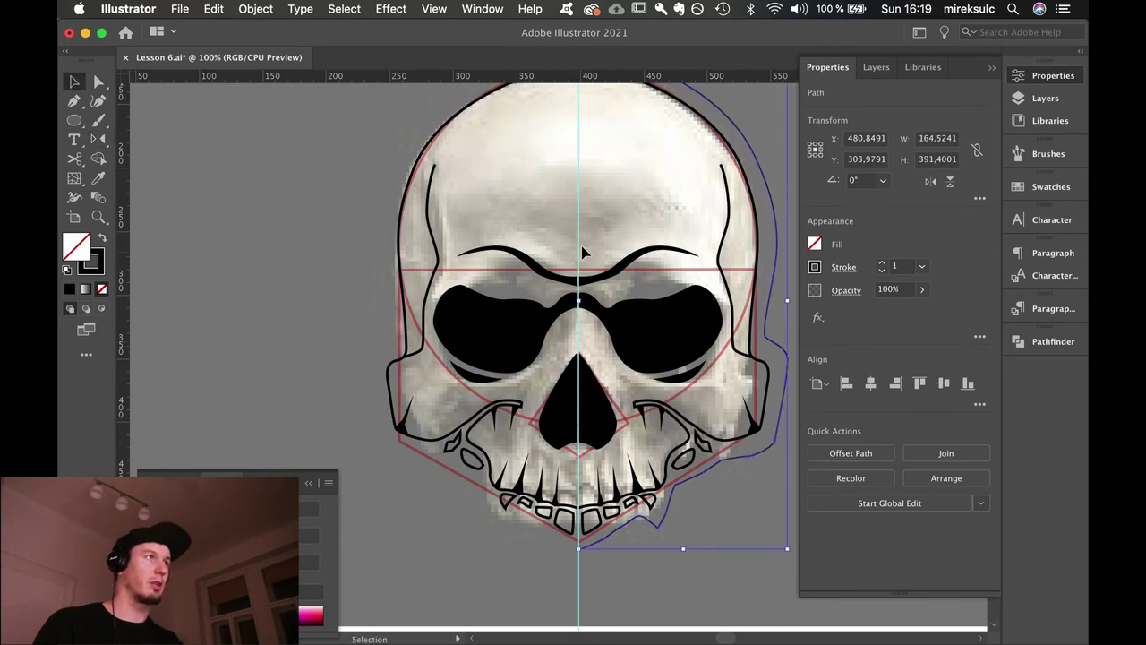
key("o")
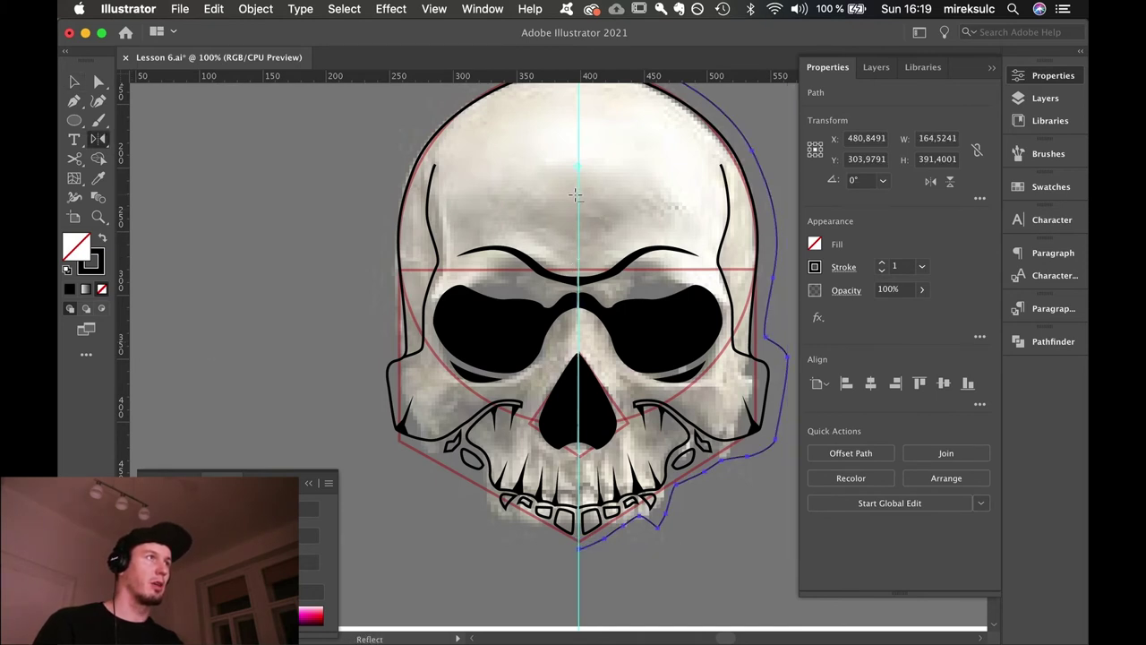
left_click(580, 206, "alt")
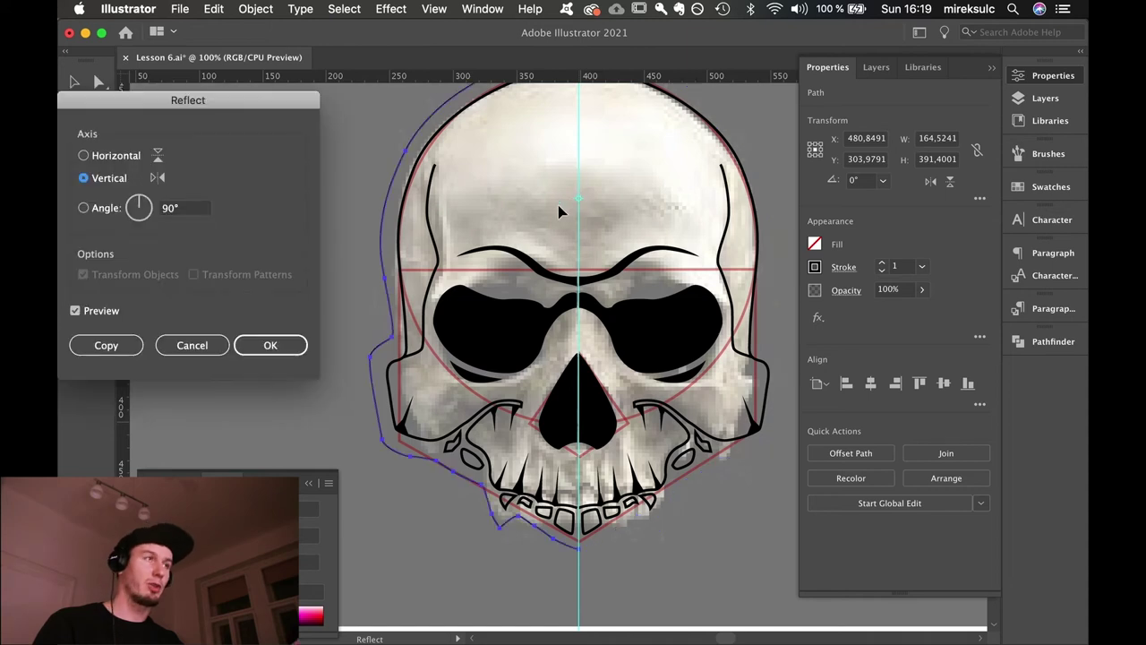
left_click(109, 344)
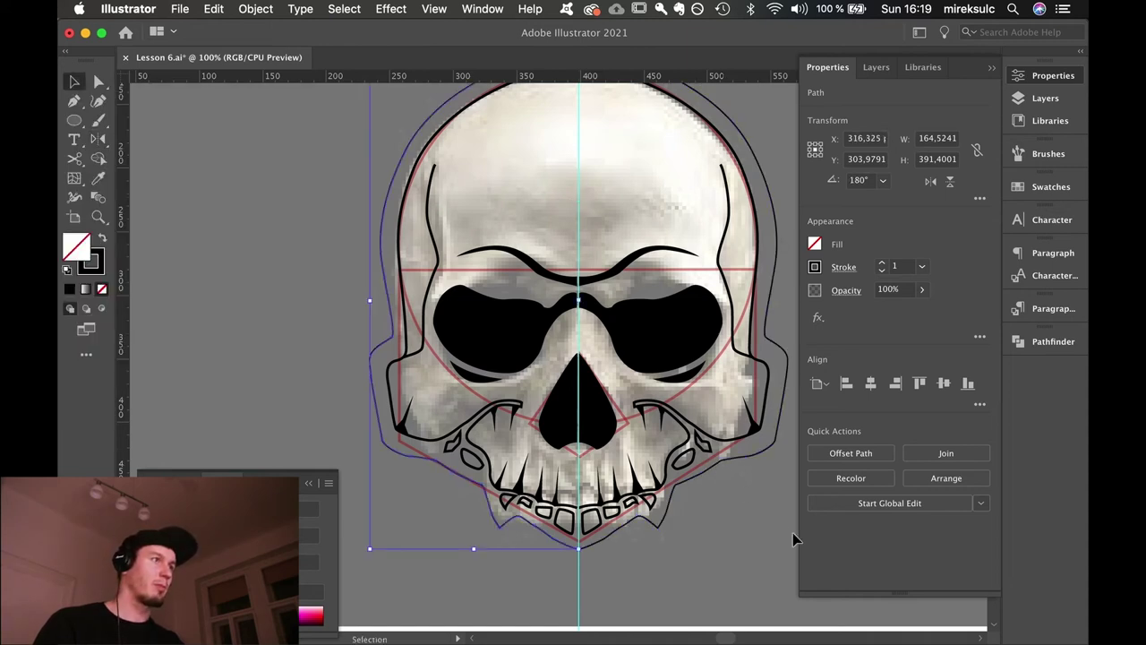
Join the two contour halves at their end points on the centre guide above the cranium and below the chin.
scroll(754, 528, "up", 3)
key("a")
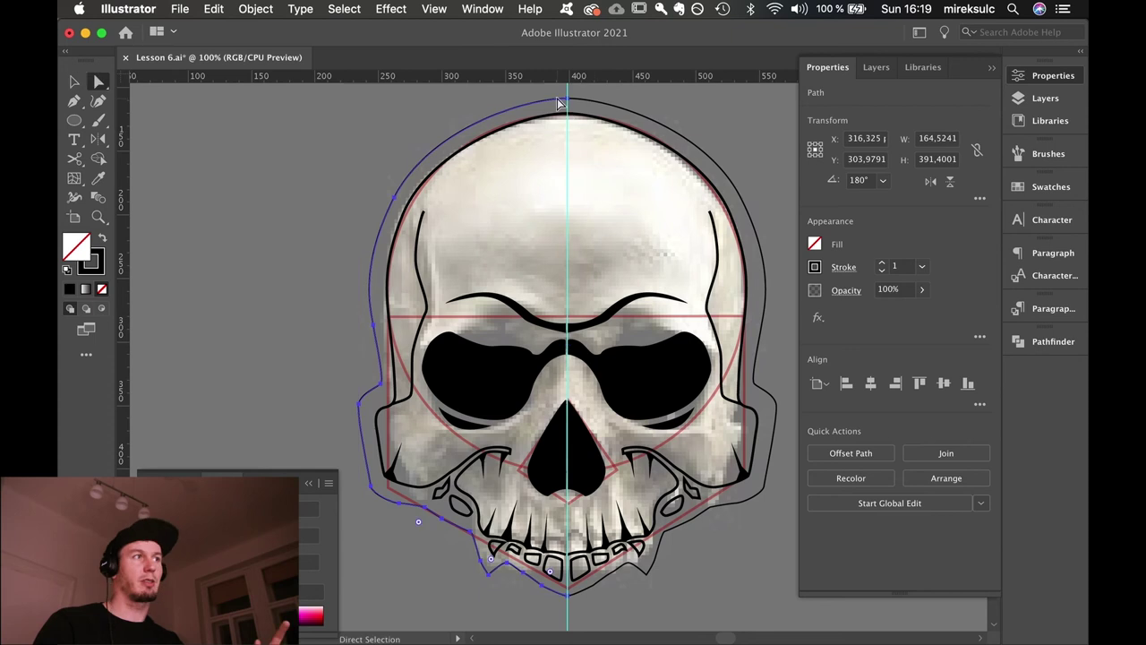
left_click_drag(548, 77, 581, 111)
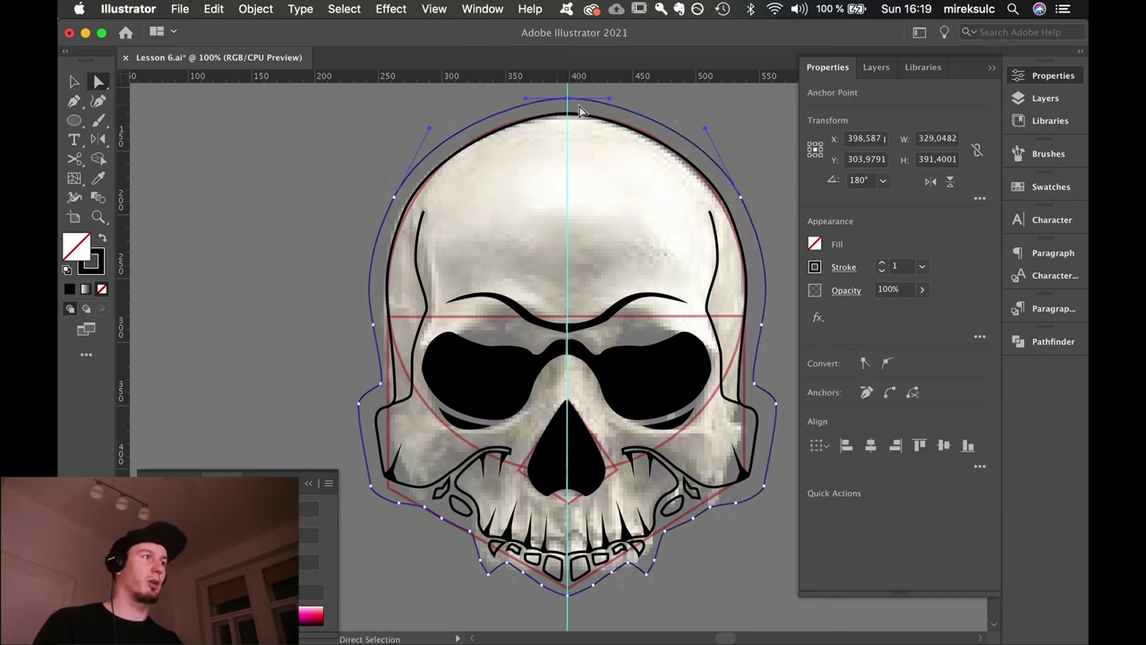
left_click(580, 111)
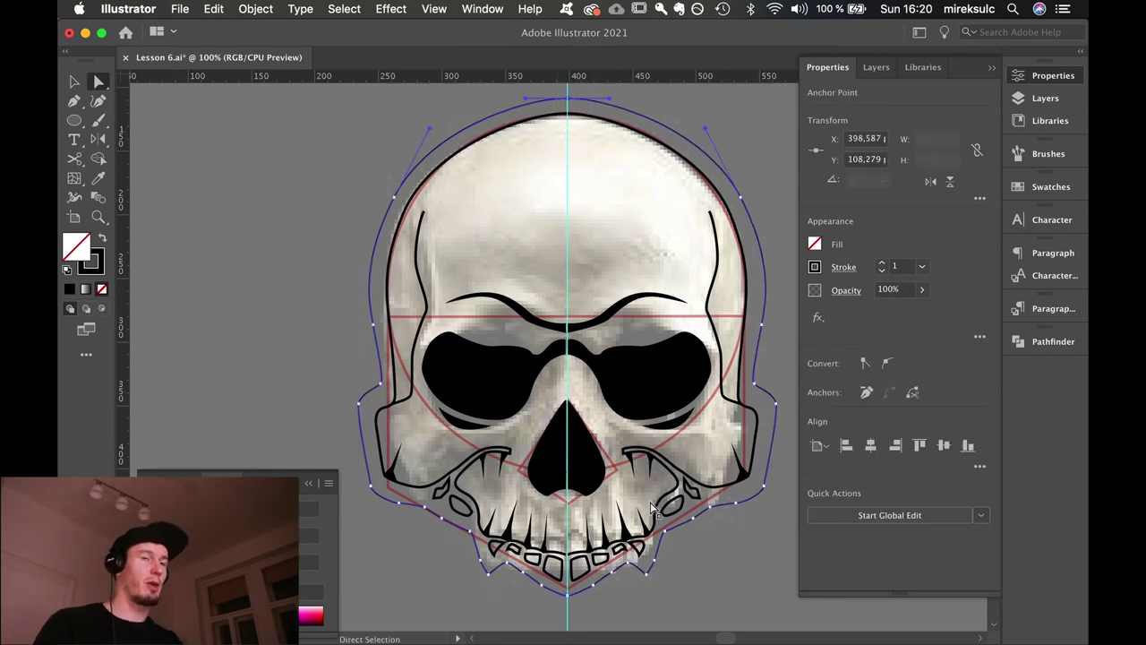
left_click(580, 614)
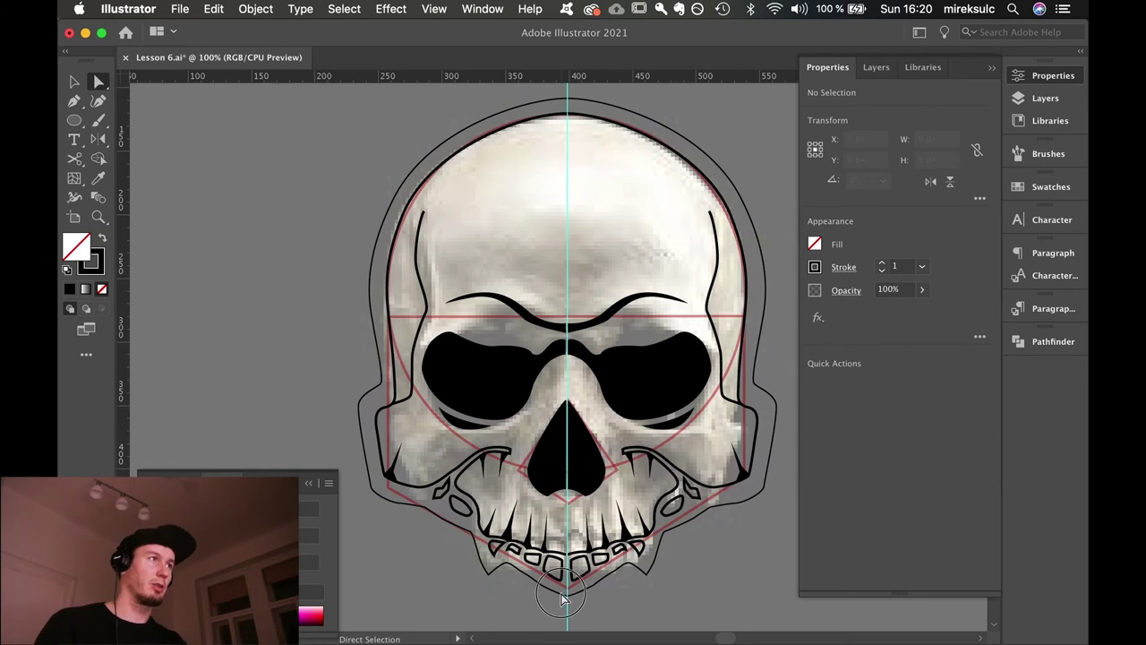
left_click(565, 595)
Give the closed outer contour a solid black fill without stroke and send it to the back.
key("v")
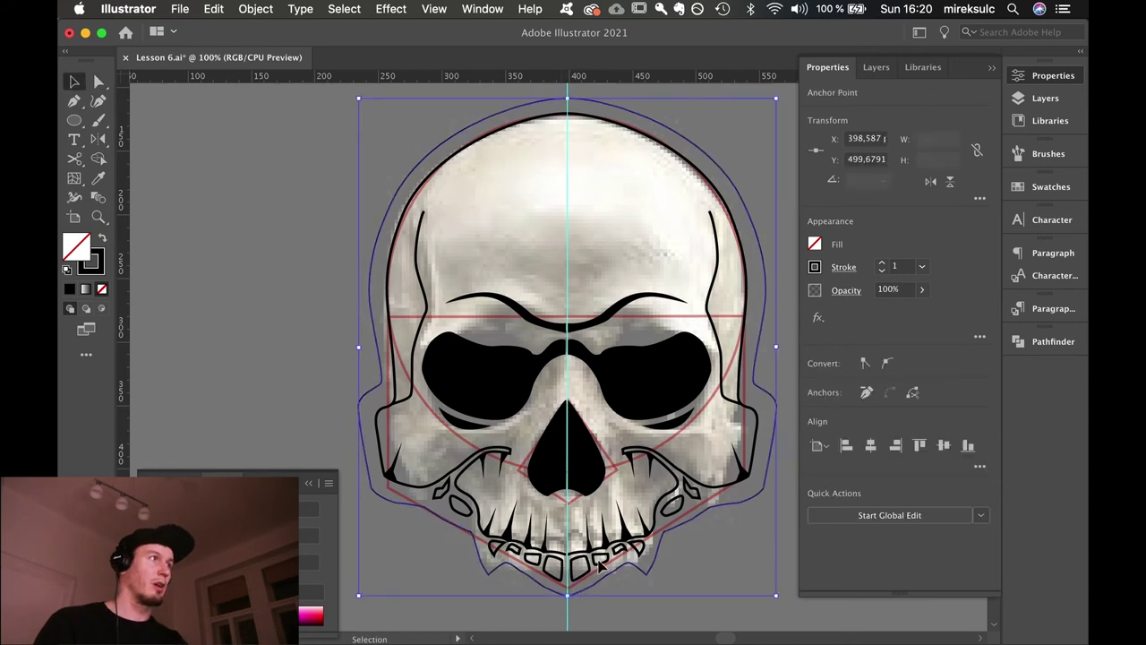
key("shift+x")
left_click(671, 390)
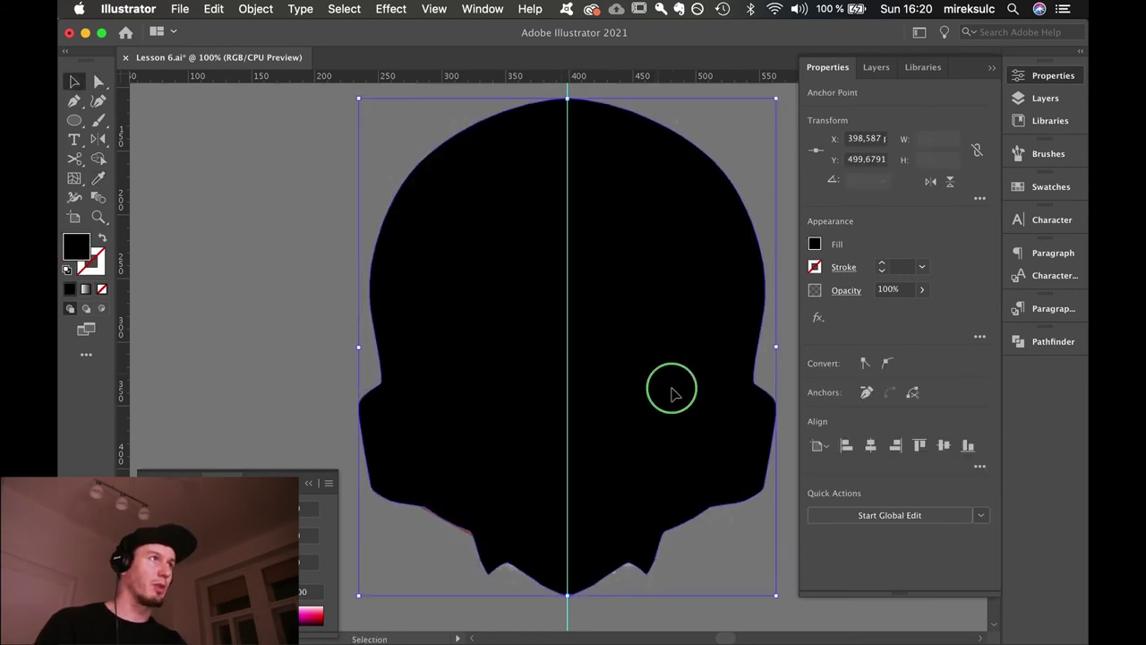
right_click(673, 392)
mouse_move(717, 567)
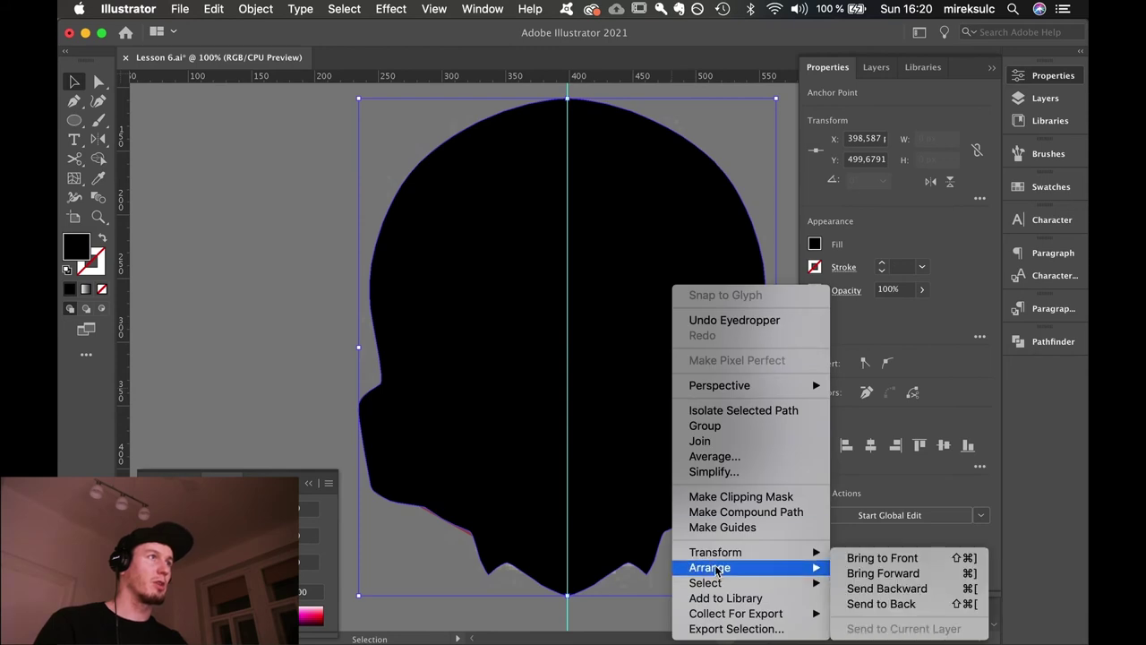
left_click(925, 606)
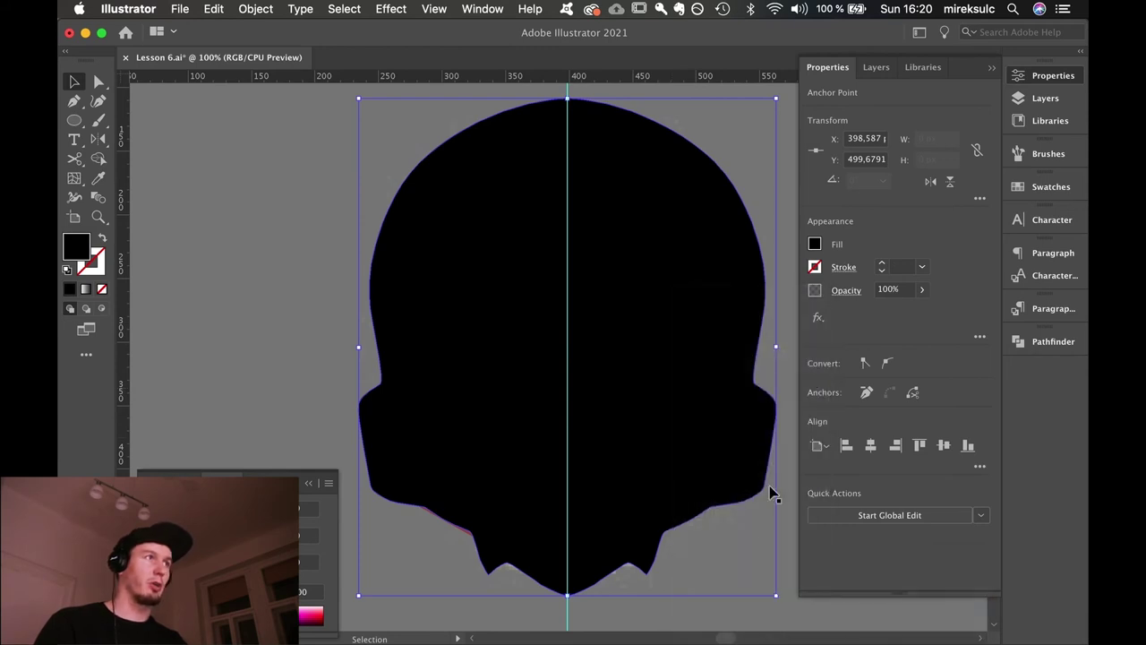
Set the outer contour's fill colour to pink F99D9D and deselect it.
double_click(76, 245)
left_click(156, 324)
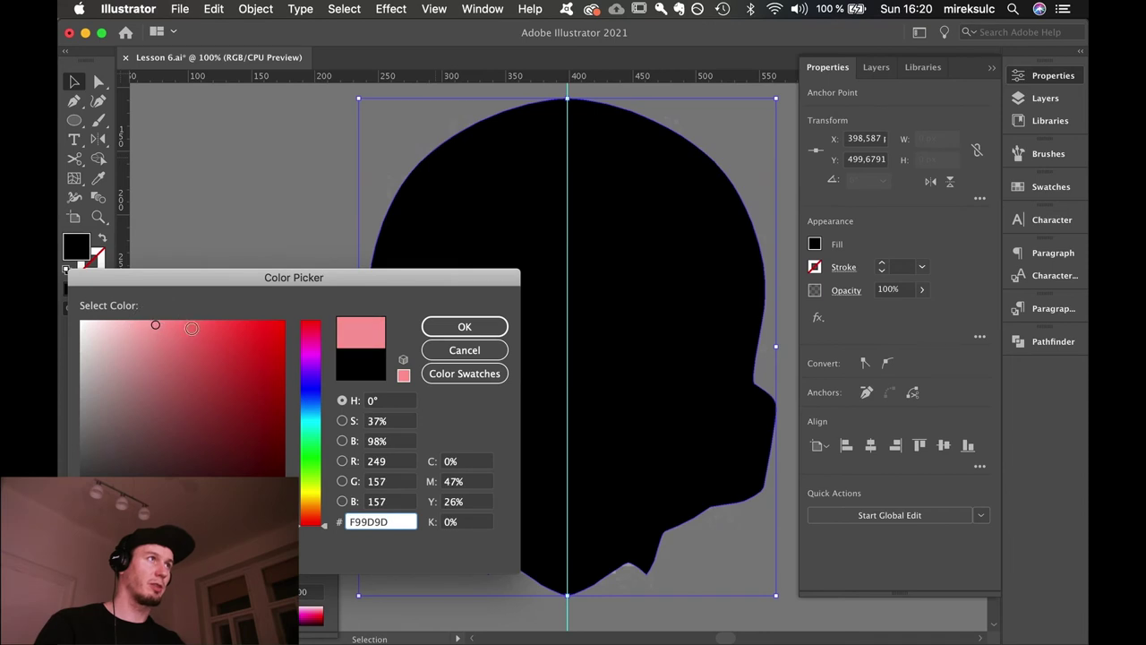
left_click(453, 326)
left_click(750, 122)
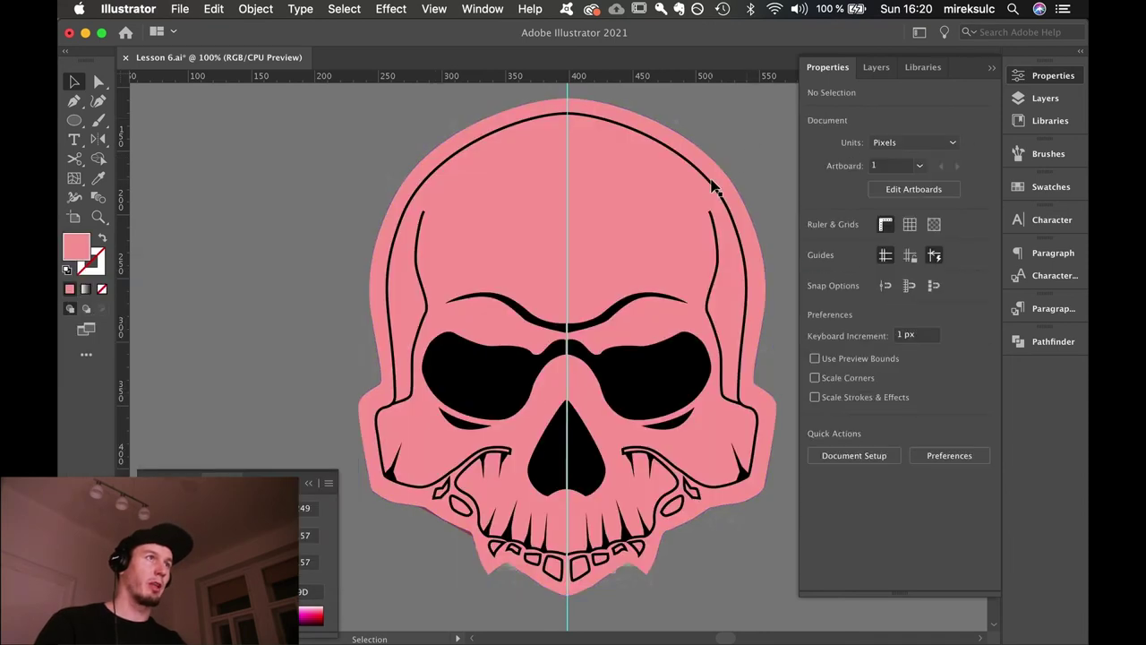
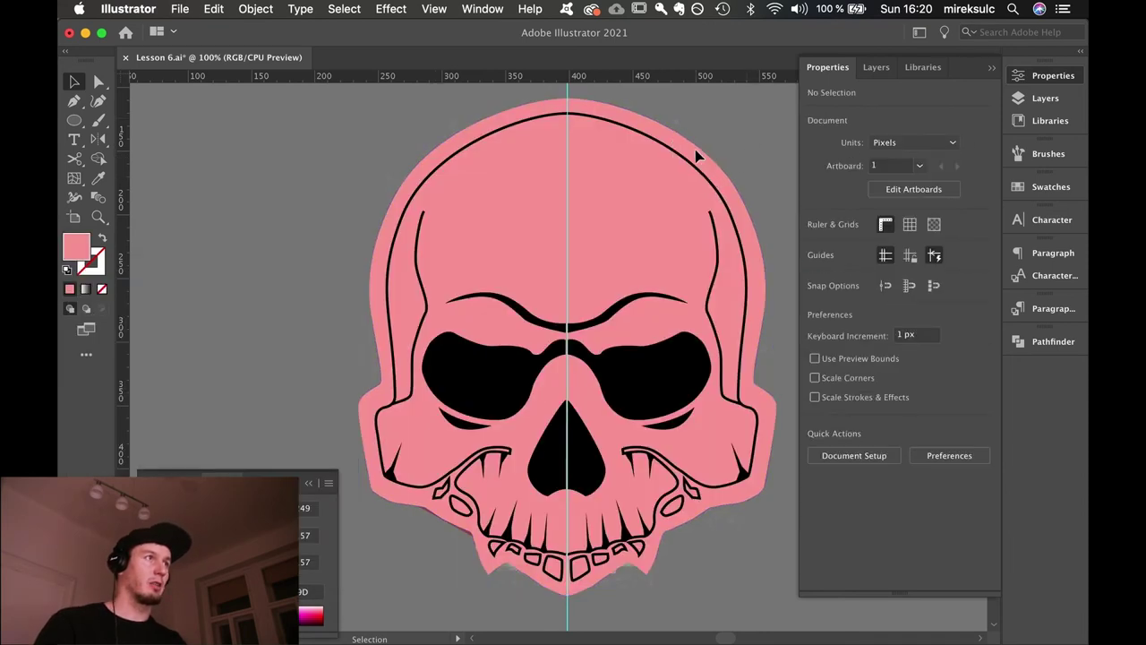
Select the pink outer silhouette and lock its path within Layer 4.
left_click(697, 156)
key("a")
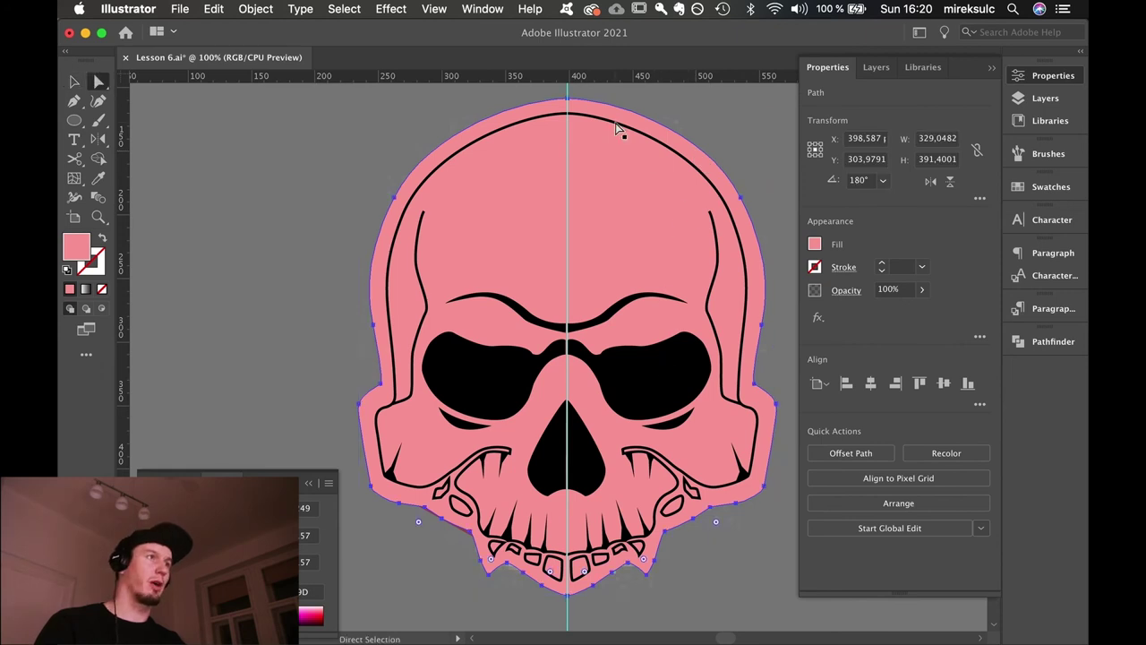
left_click(574, 116)
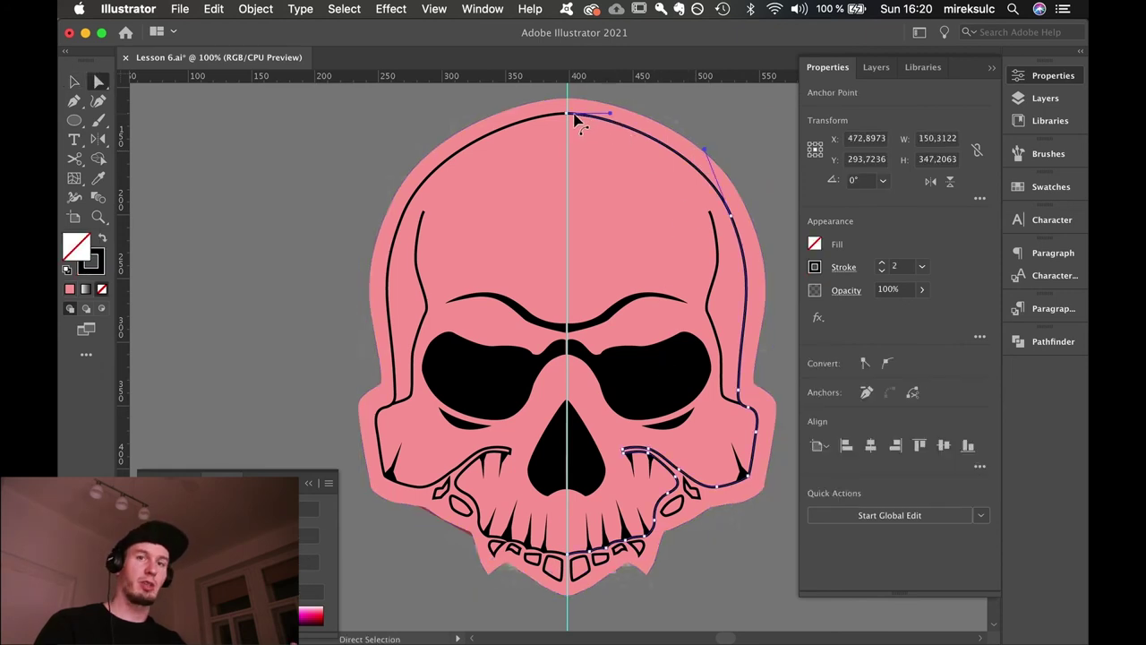
key("v")
left_click(658, 115)
left_click(1044, 97)
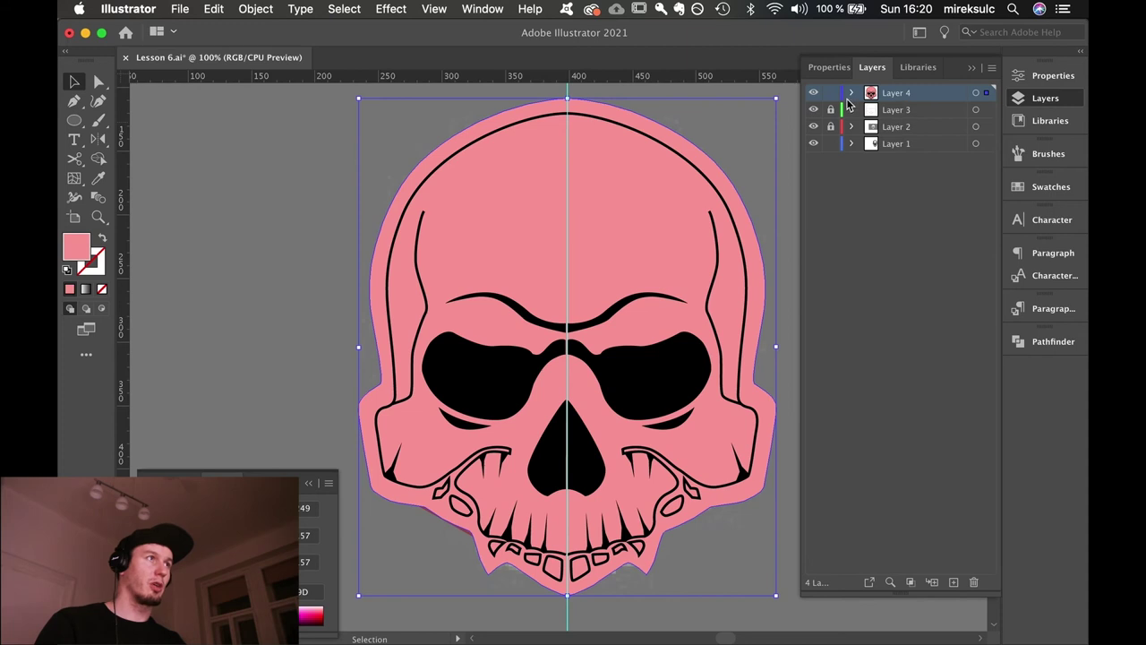
left_click(851, 93)
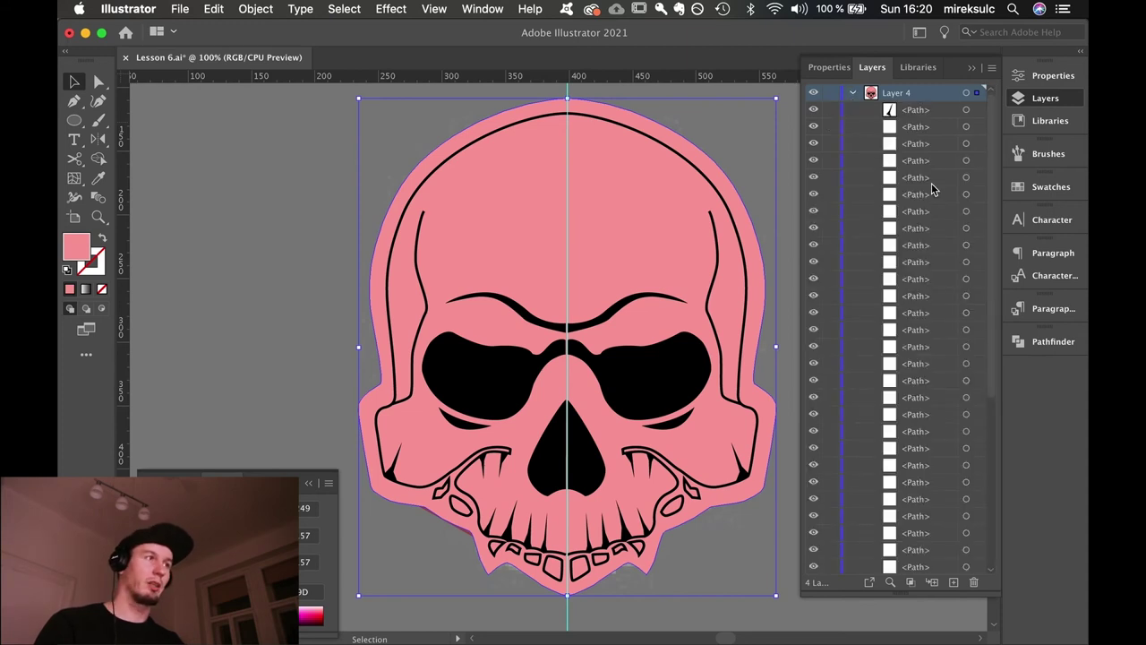
left_click_drag(985, 241, 994, 517)
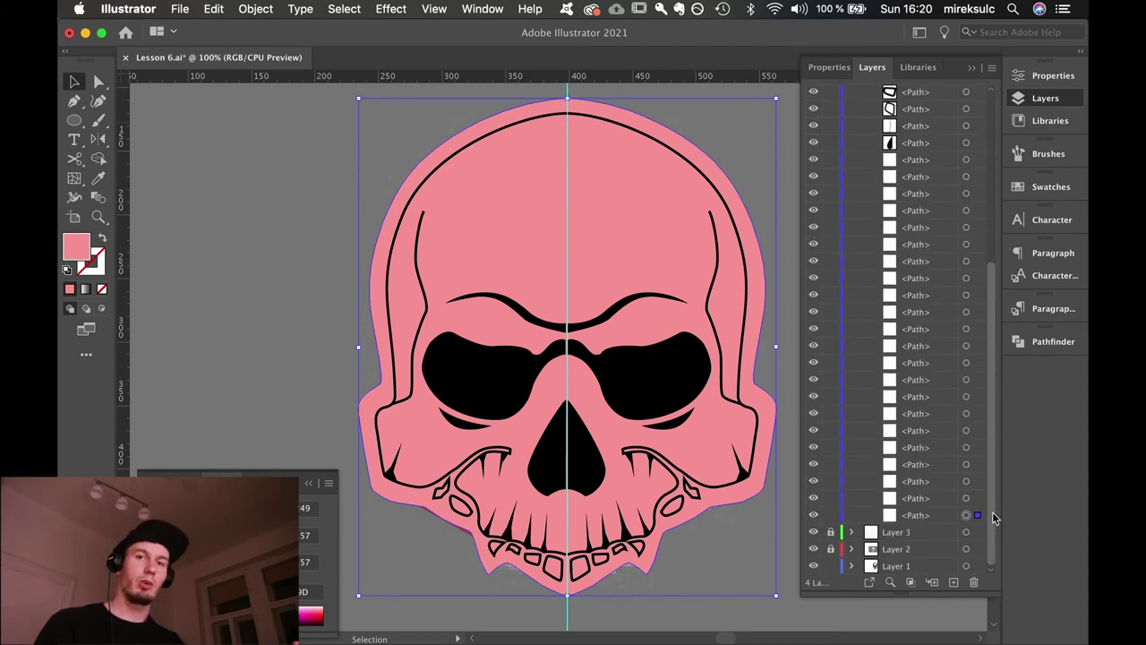
left_click(830, 515)
Join the skull outline halves at the cranium's peak on the centre guide, and select their meeting point below the upper teeth.
key("a")
left_click_drag(541, 96, 580, 133)
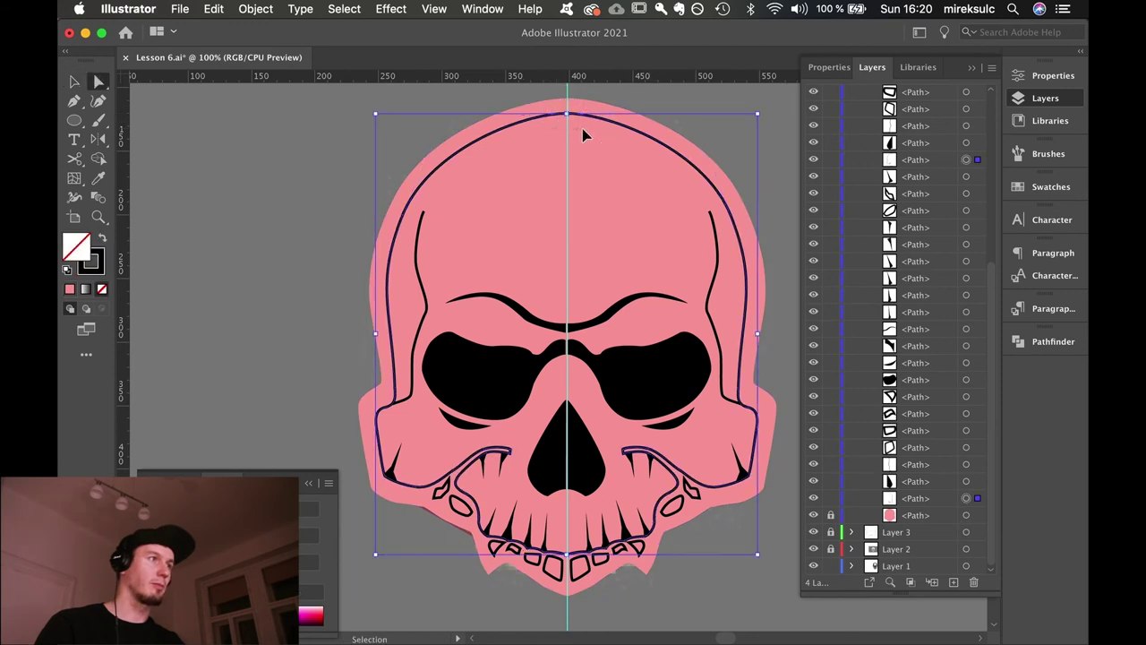
key("super+j")
key("v")
key("super+equal")
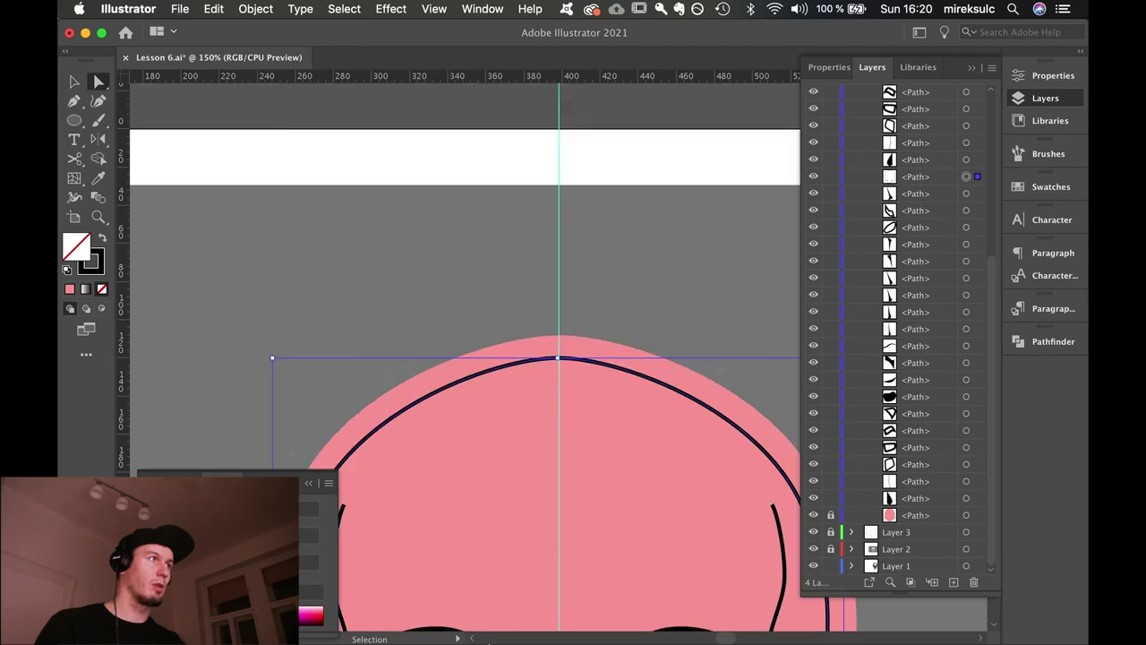
left_click_drag(598, 504, 597, 267)
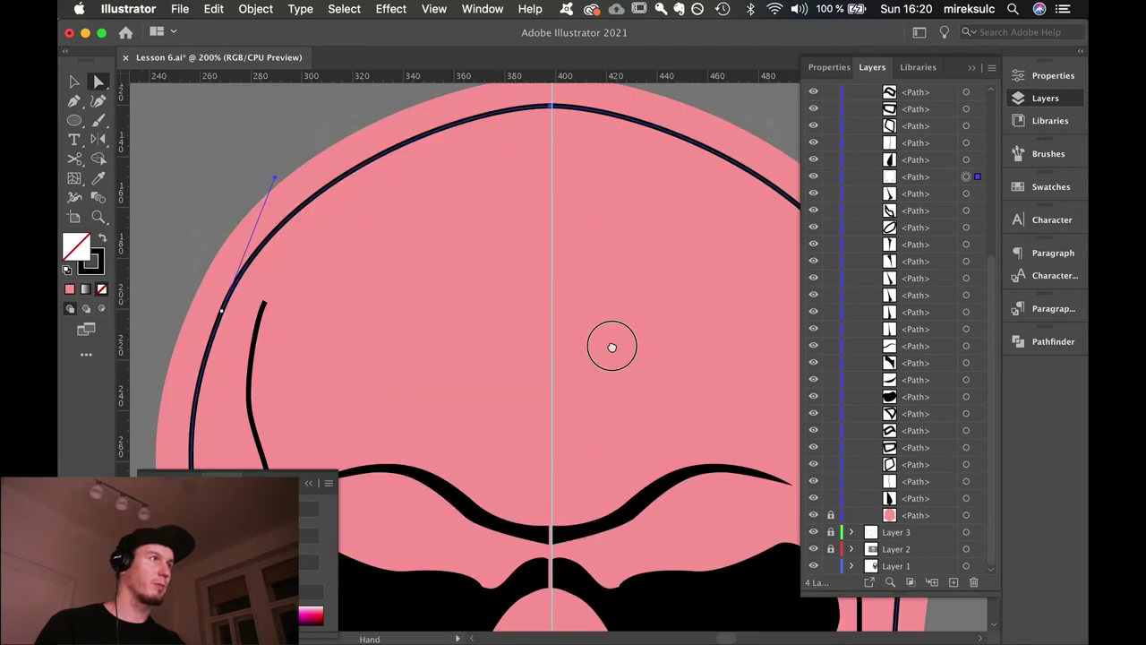
left_click_drag(611, 343, 614, 197)
left_click_drag(594, 402, 597, 278)
left_click_drag(596, 539, 598, 467)
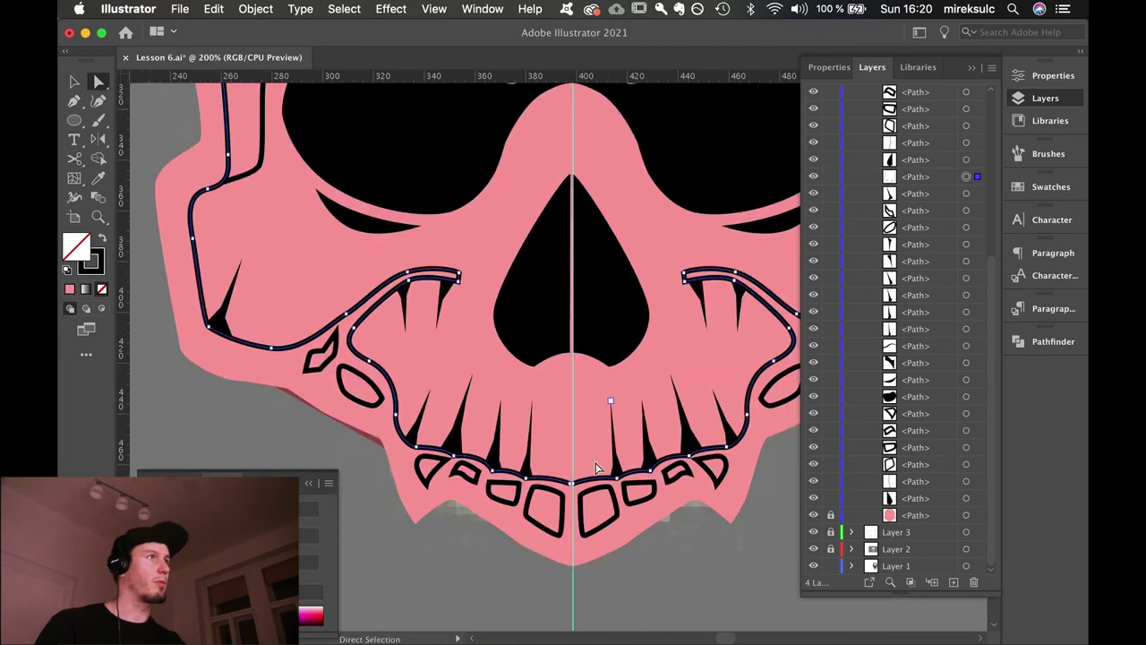
left_click(573, 481)
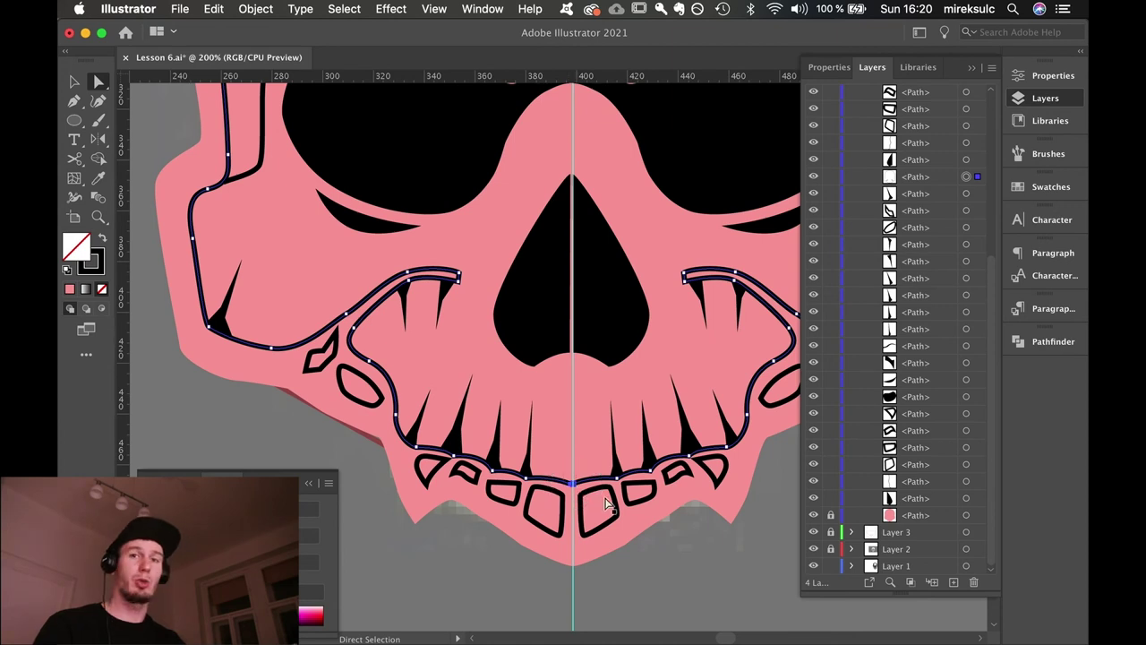
key("v")
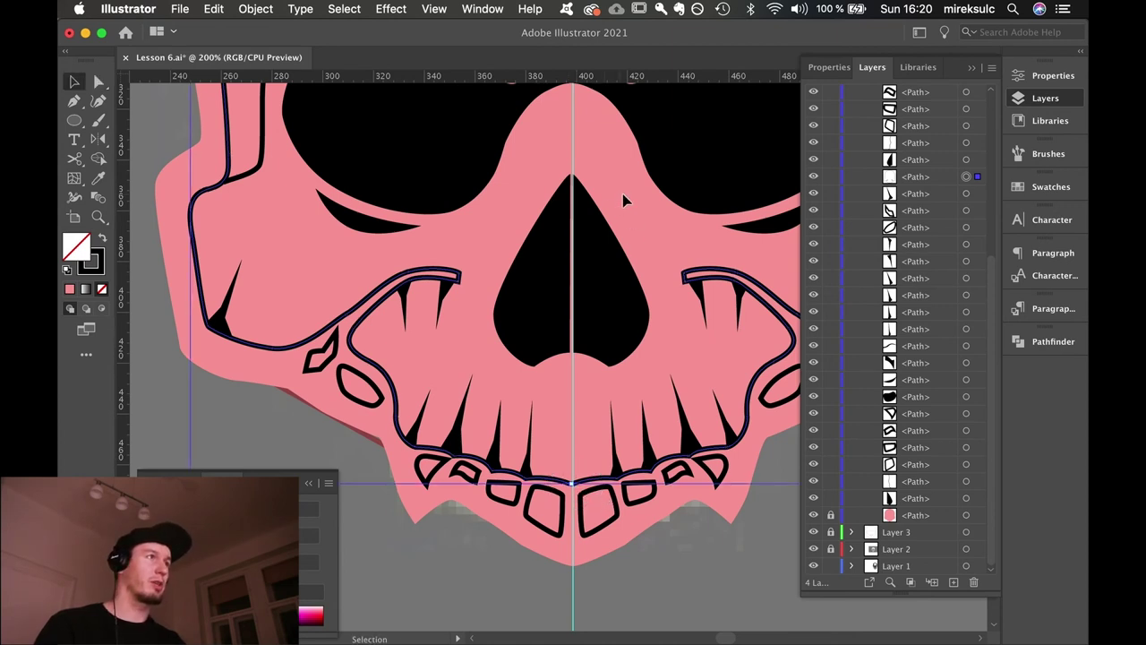
Nudge the left nose half and the left eye socket, under-eye and nose-bridge shapes toward the centre guide to close the gap.
left_click(623, 193)
left_click(558, 266)
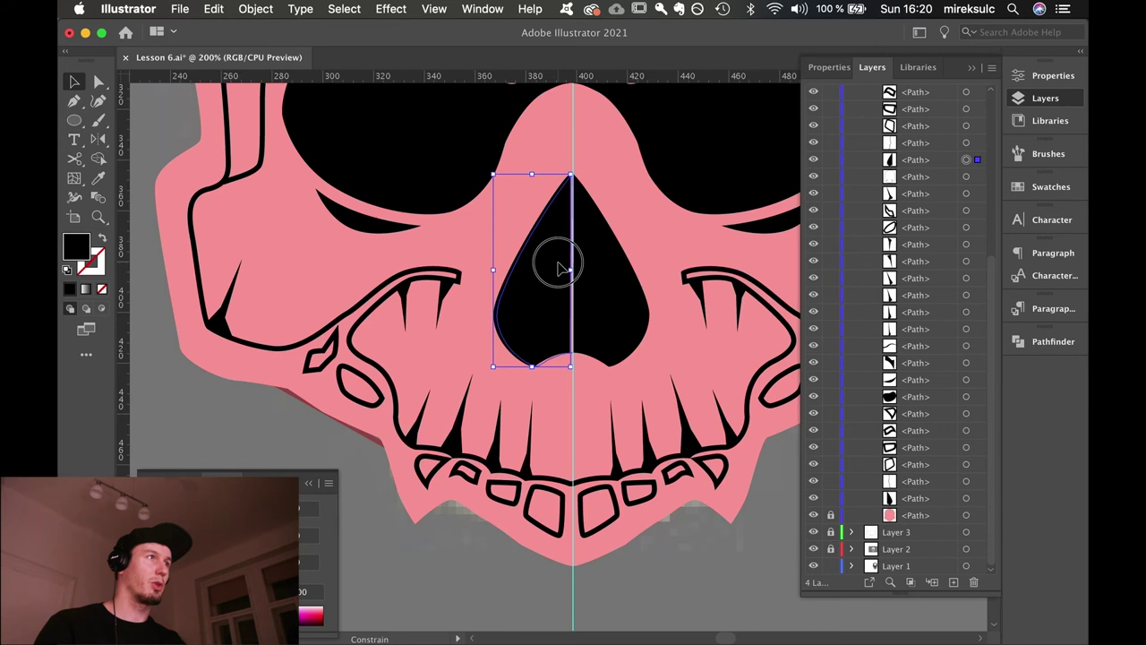
scroll(595, 278, "up", 5)
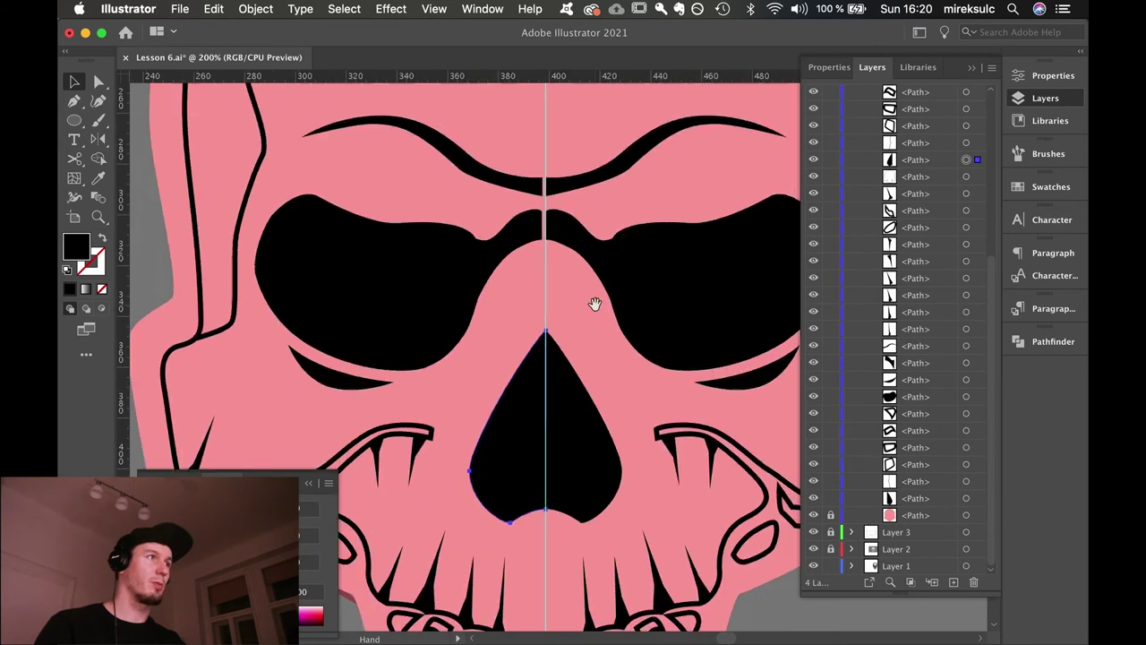
left_click(416, 309)
left_click(349, 380, "shift")
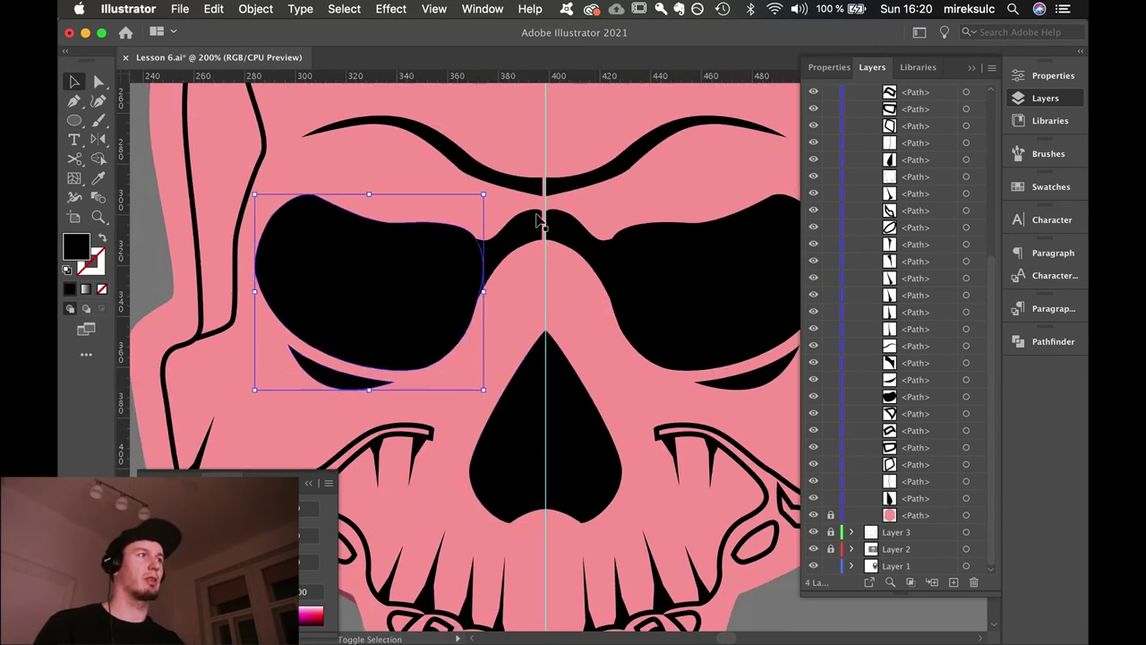
left_click(537, 228, "shift")
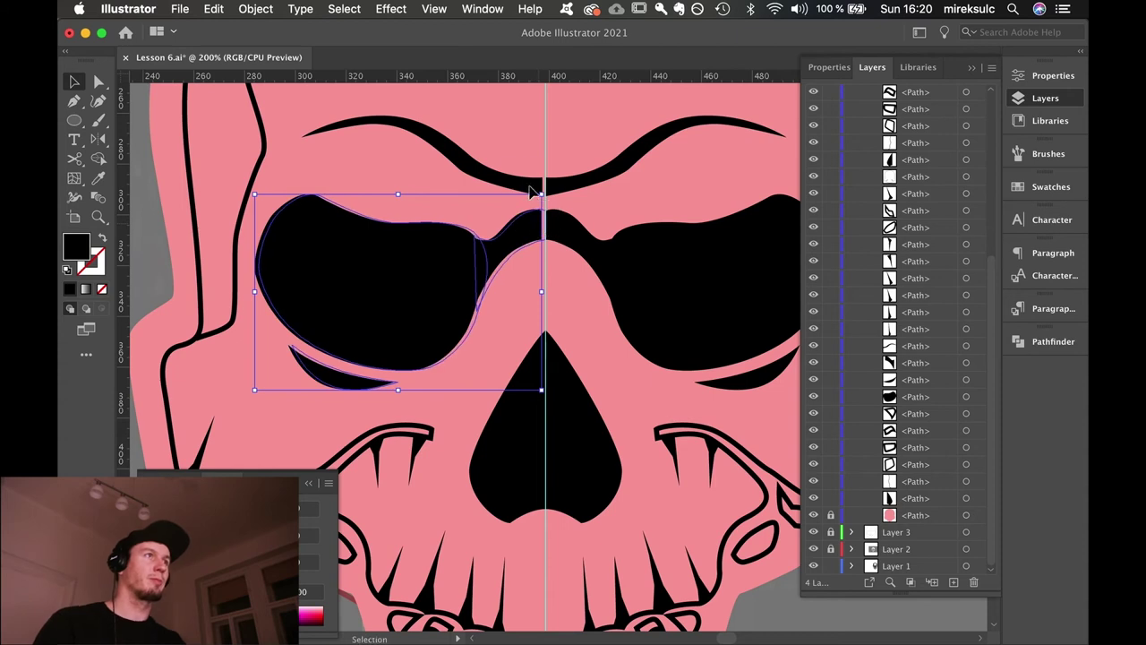
Nudge the left eyebrow half toward the centre guide until it meets its mirrored half, and deselect it.
left_click(528, 188)
left_click_drag(528, 188, 533, 185)
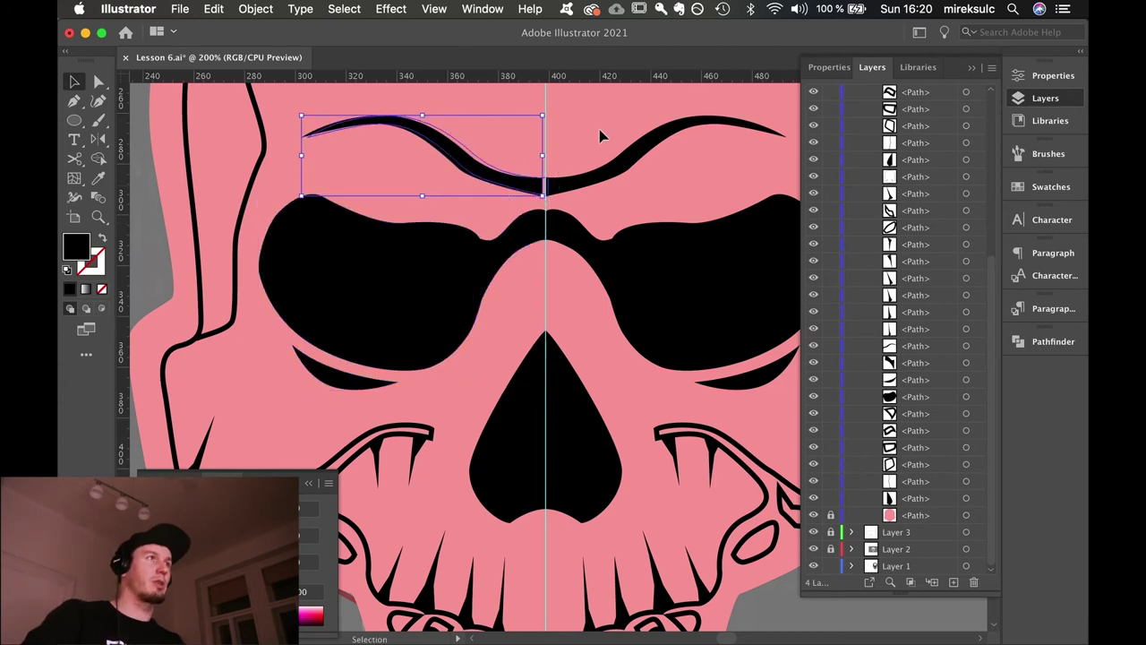
left_click(601, 131)
Give the joined skull outline a white fill without stroke, sampled with the Eyedropper from the white strip above the photo.
key("super+minus")
key("super+minus")
key("super+minus")
key("super+minus")
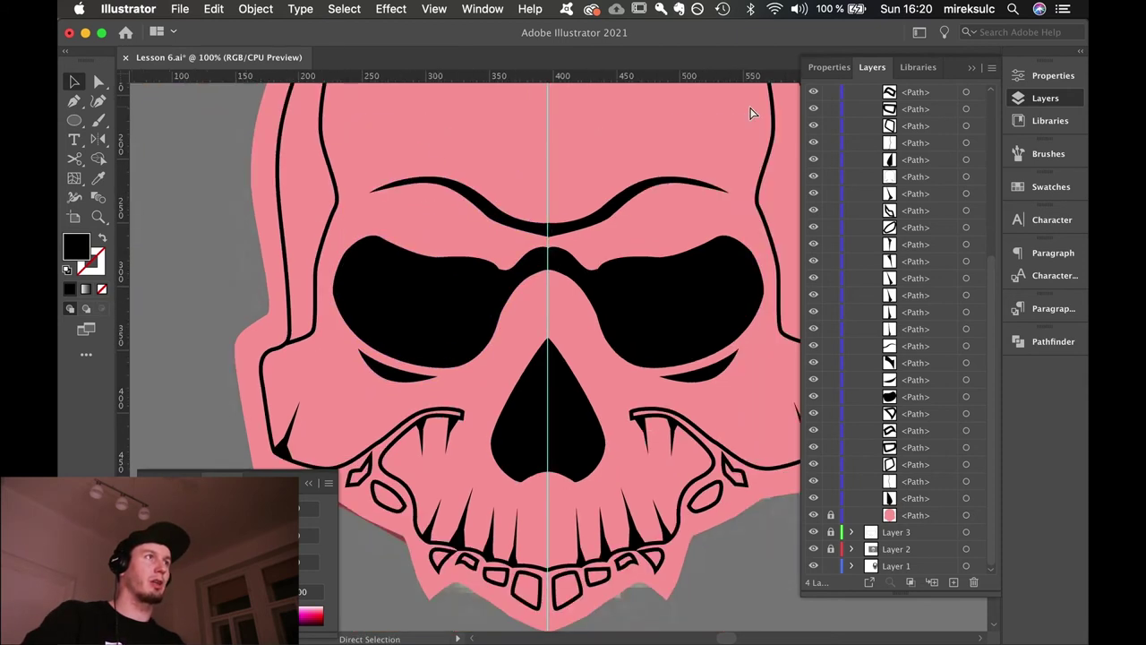
left_click_drag(721, 202, 727, 216)
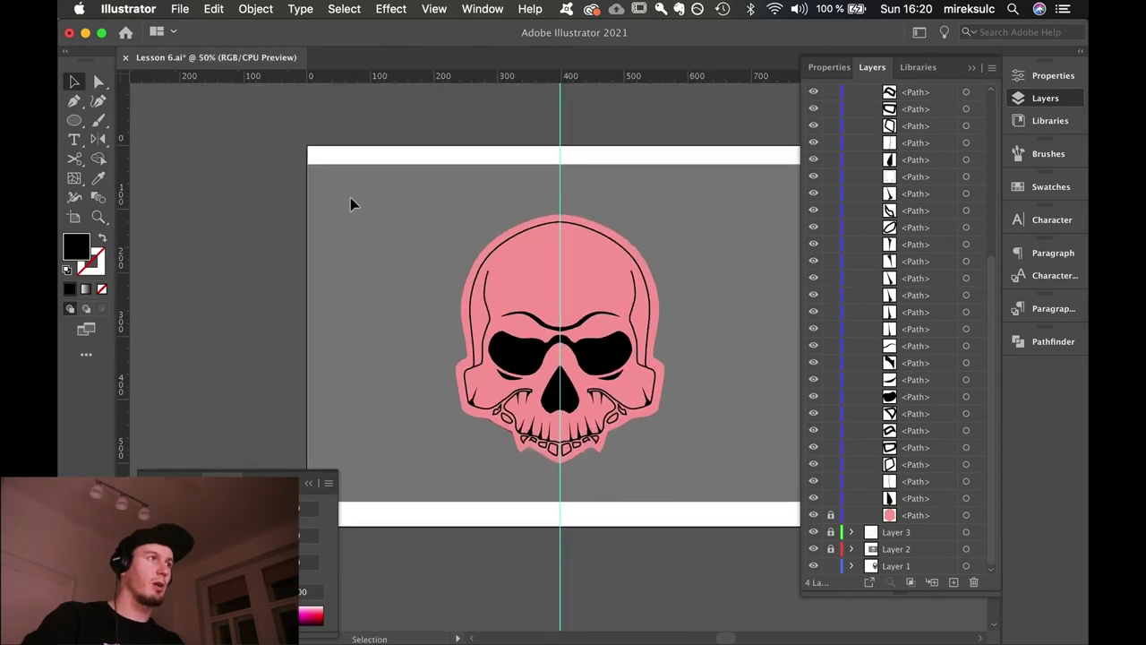
left_click(515, 244)
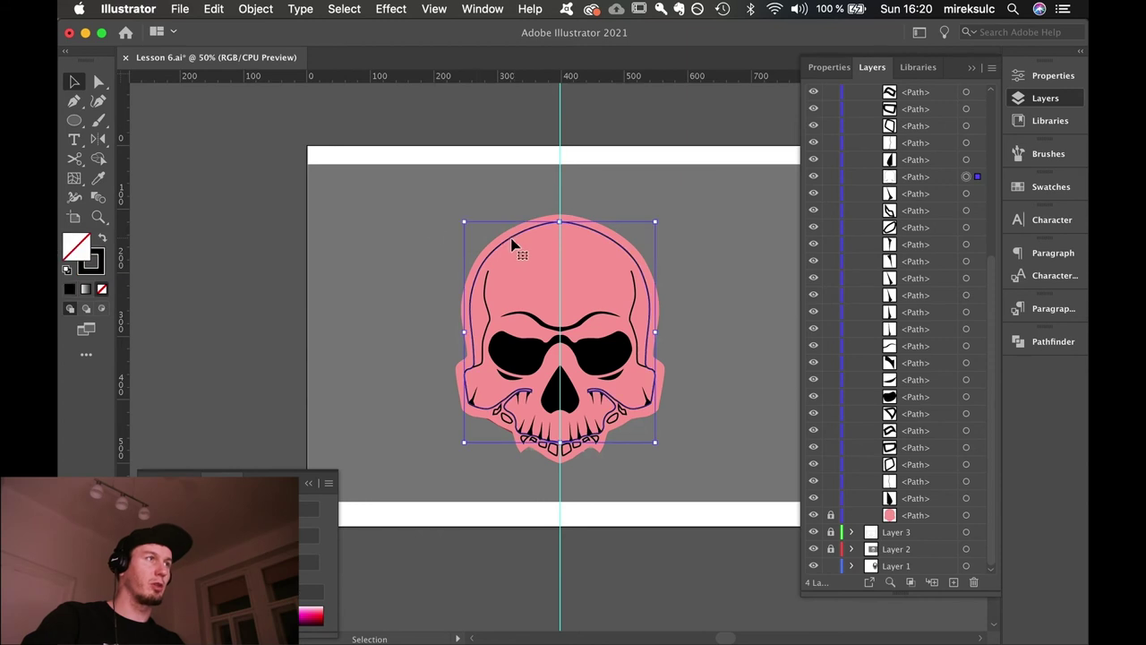
key("i")
left_click(548, 152)
key("v")
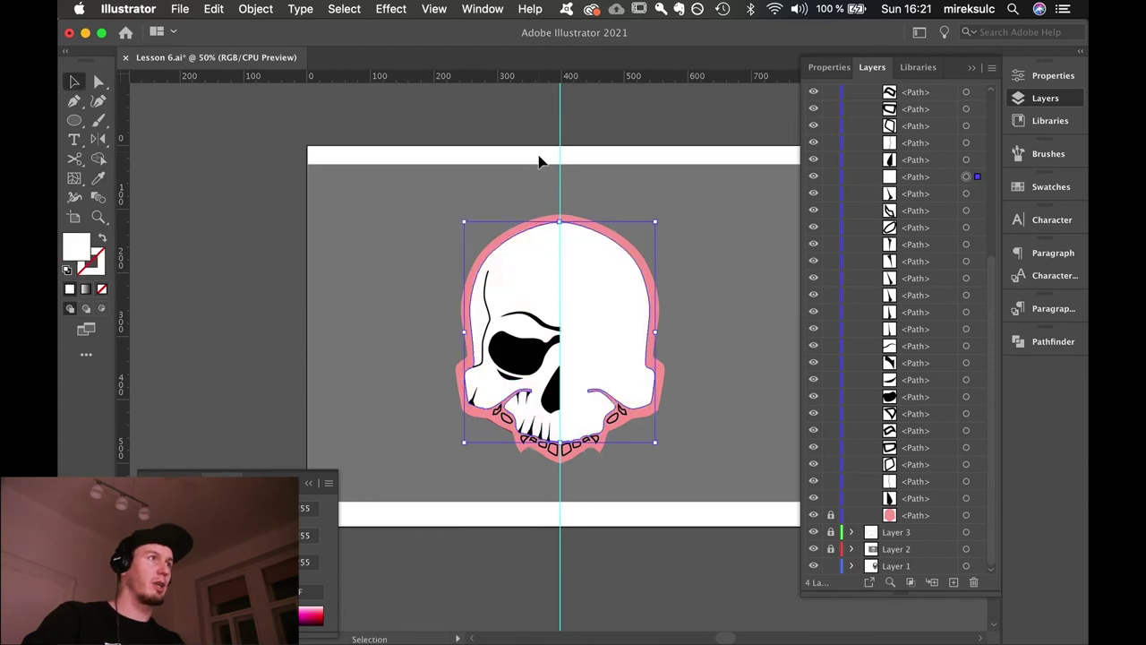
Place the white skull shape behind the black details but directly in front of the pink silhouette, unlock the silhouette and deselect.
key("super+shift+bracketleft")
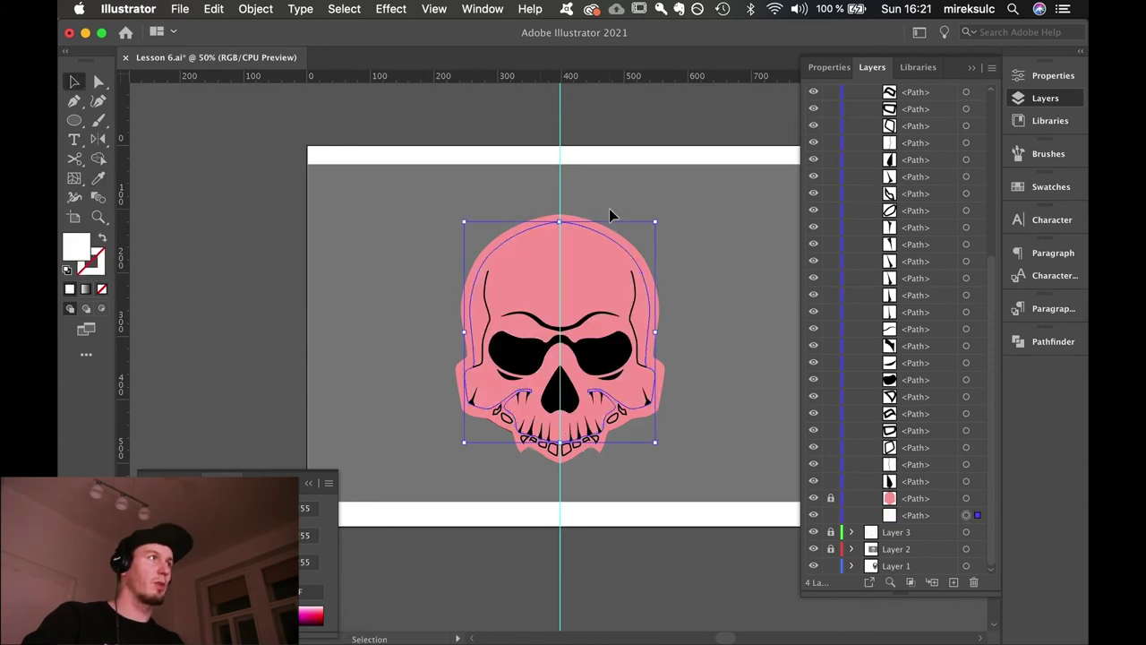
key("super+bracketright")
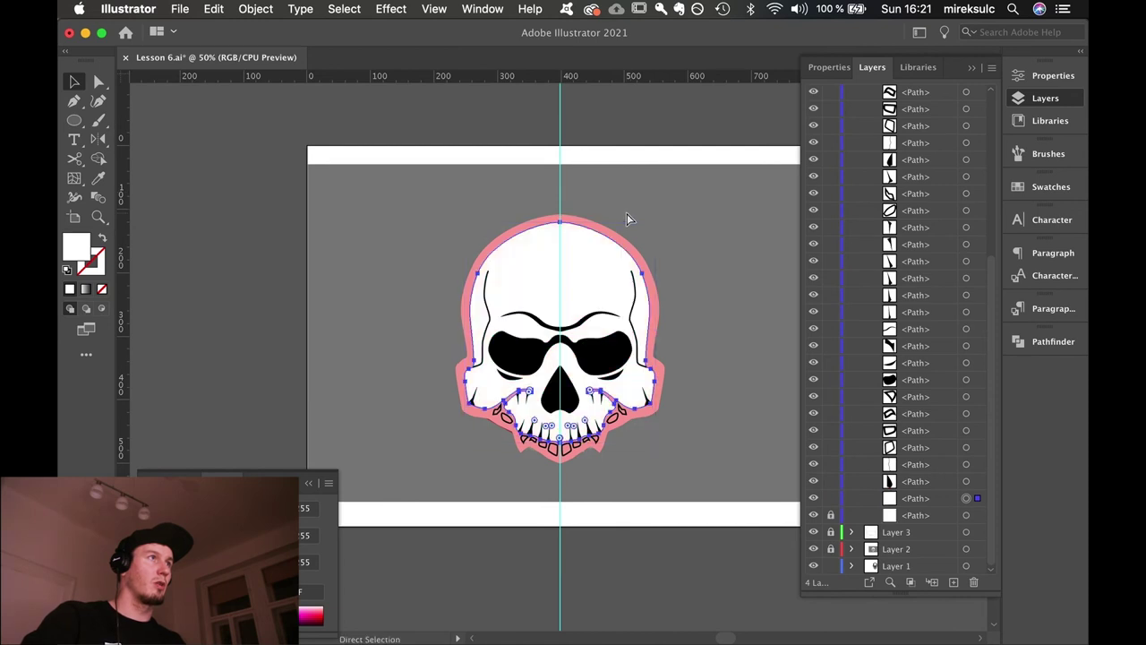
left_click(655, 214)
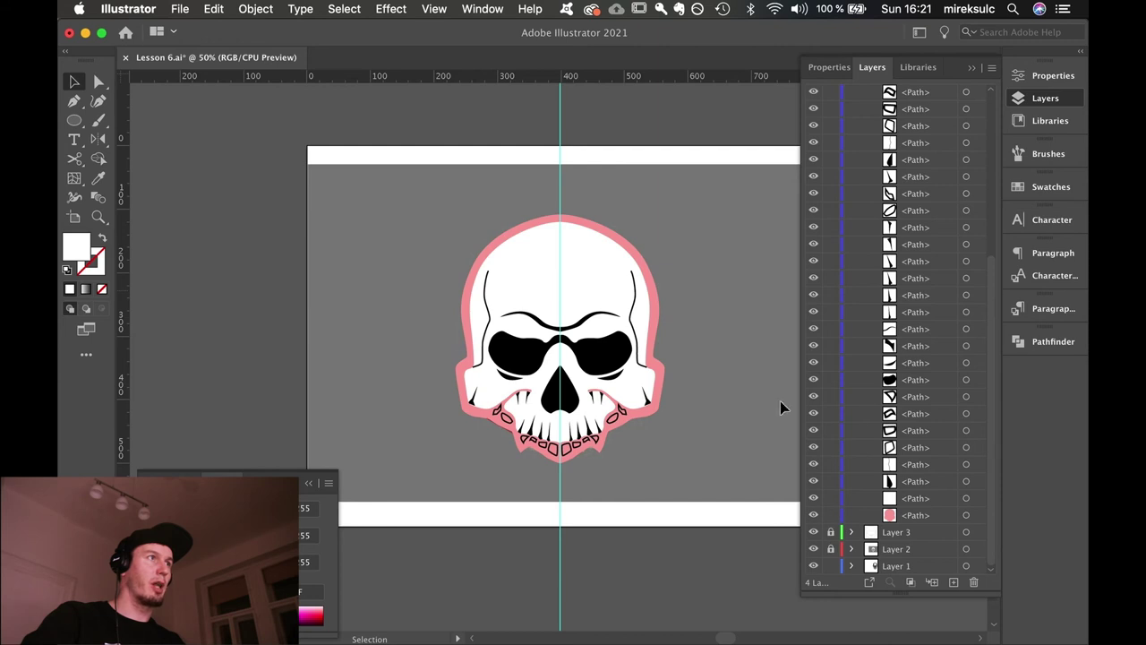
Try a black fill sampled from the eye socket on the outer silhouette, and undo it.
left_click(624, 247)
key("i")
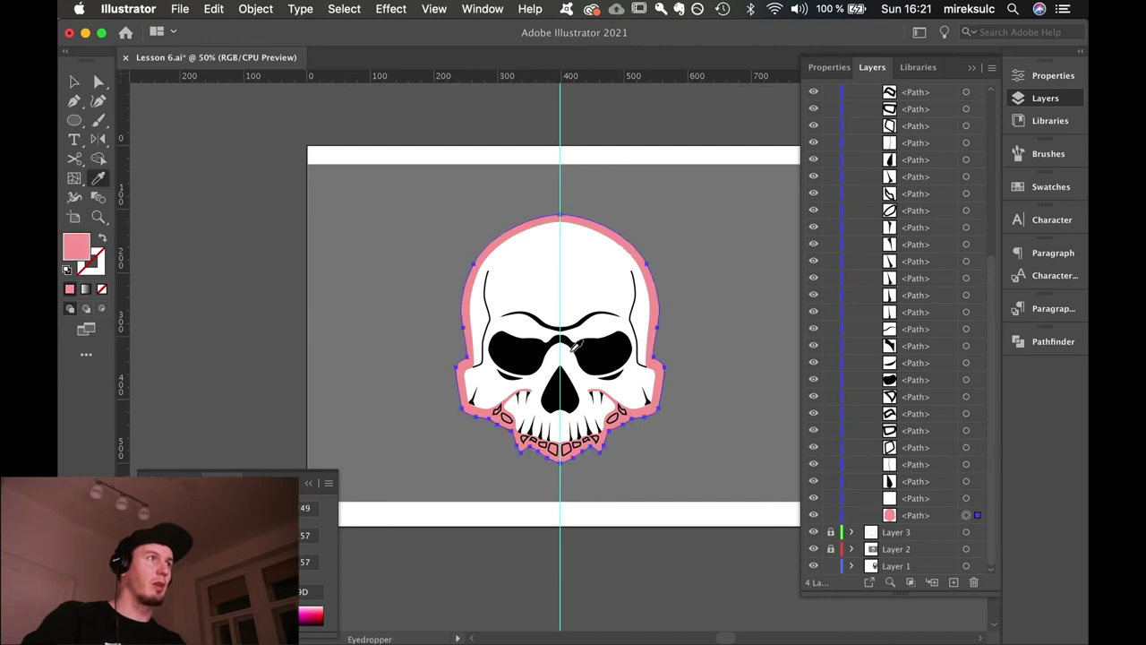
left_click(603, 362)
key("v")
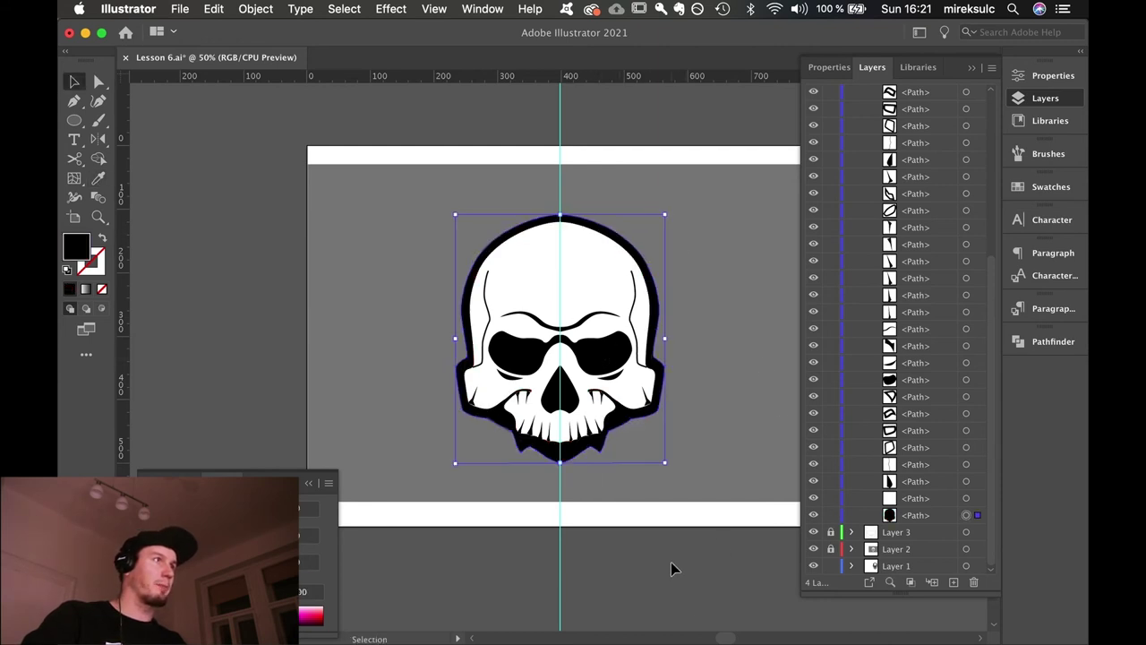
key("ctrl+z")
Select the lower teeth and jaw-side outlines on both sides, except the outermost right one, and fill them with the skull's white, without stroke.
key("a")
key("ctrl+equal")
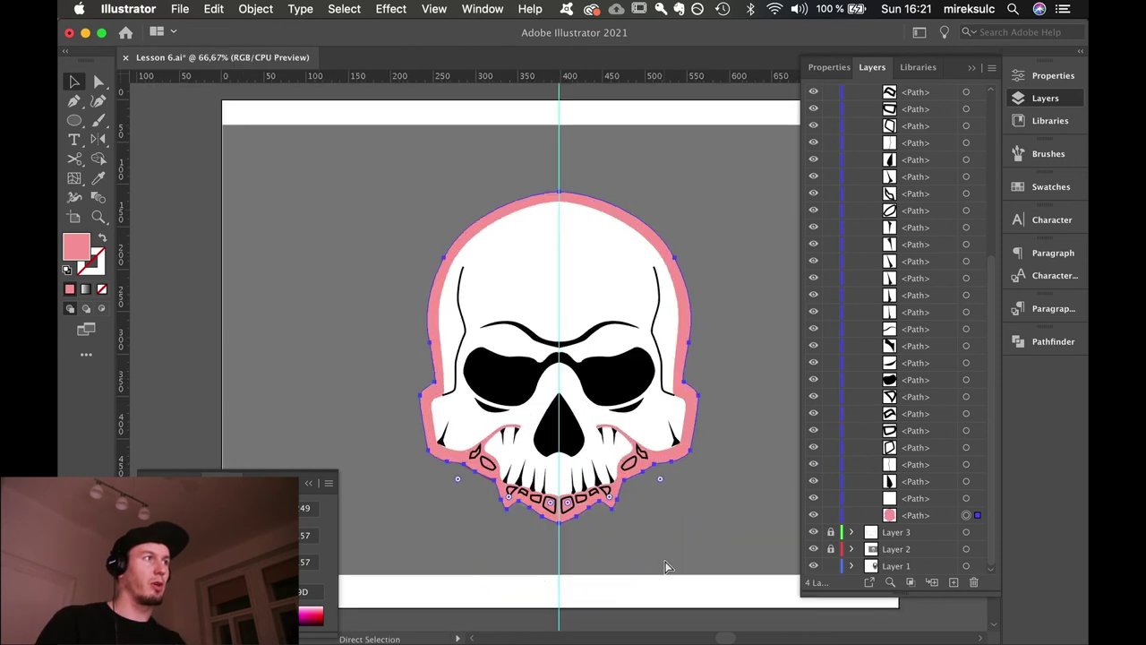
key("ctrl+equal")
key("ctrl+equal")
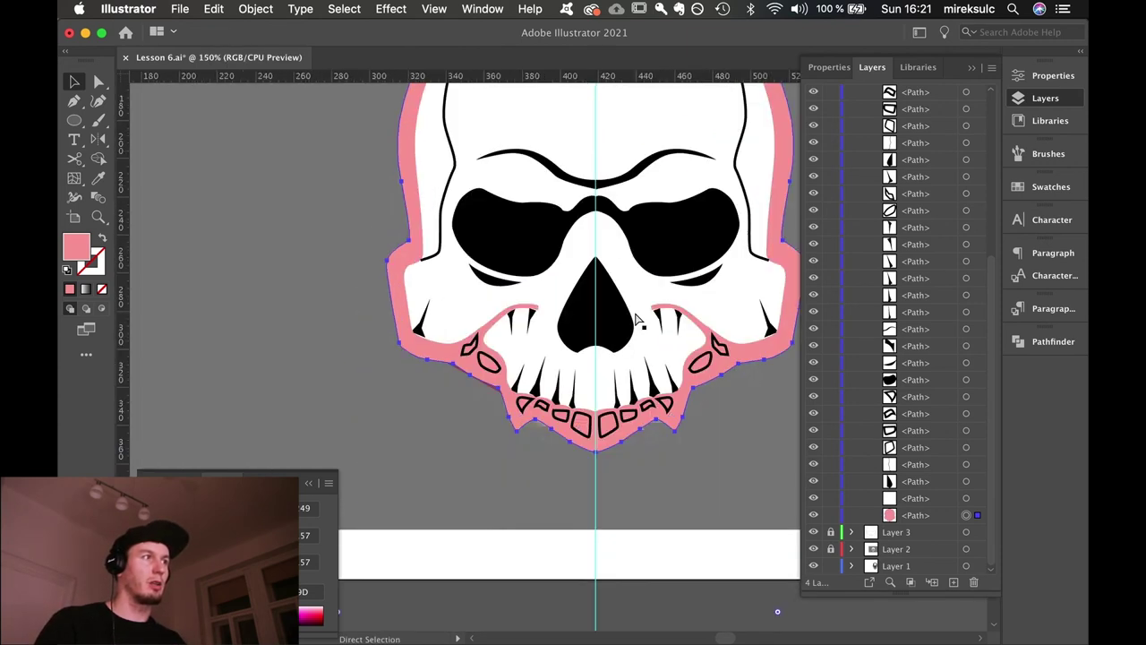
key("ctrl+equal")
left_click_drag(611, 448, 624, 150)
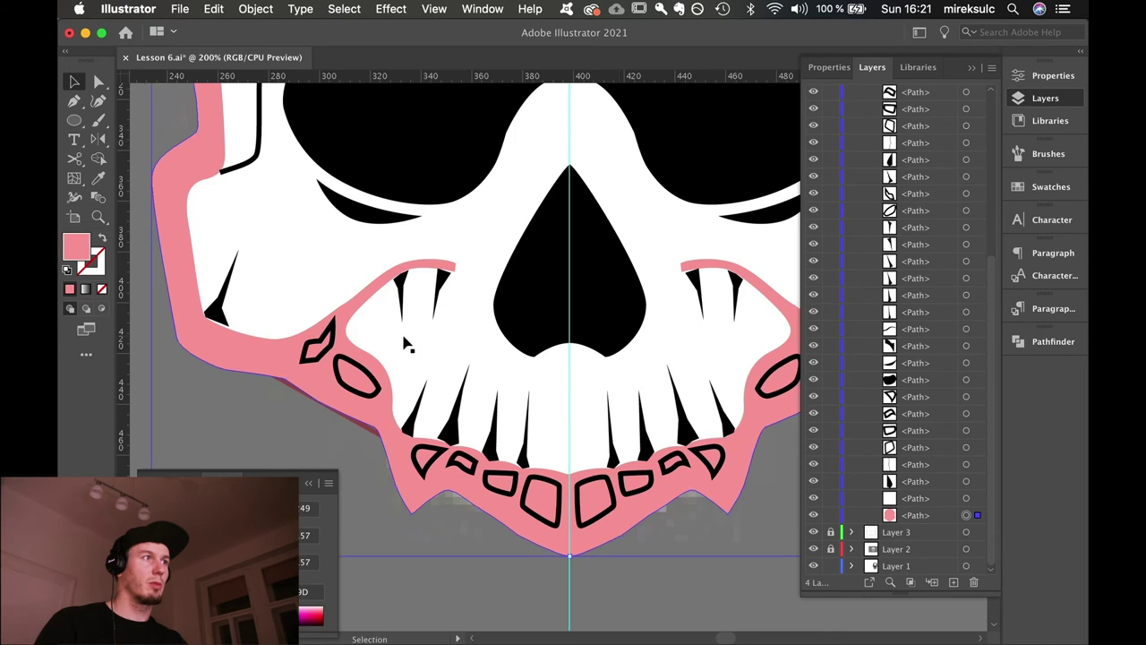
left_click(321, 342)
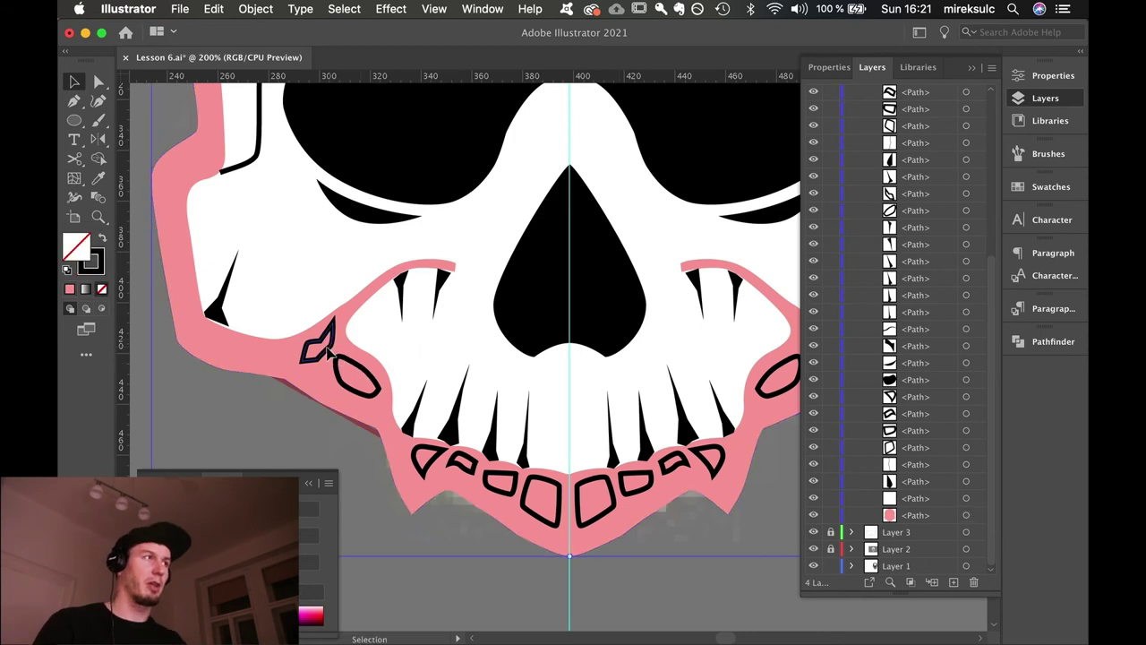
left_click(376, 383, "shift")
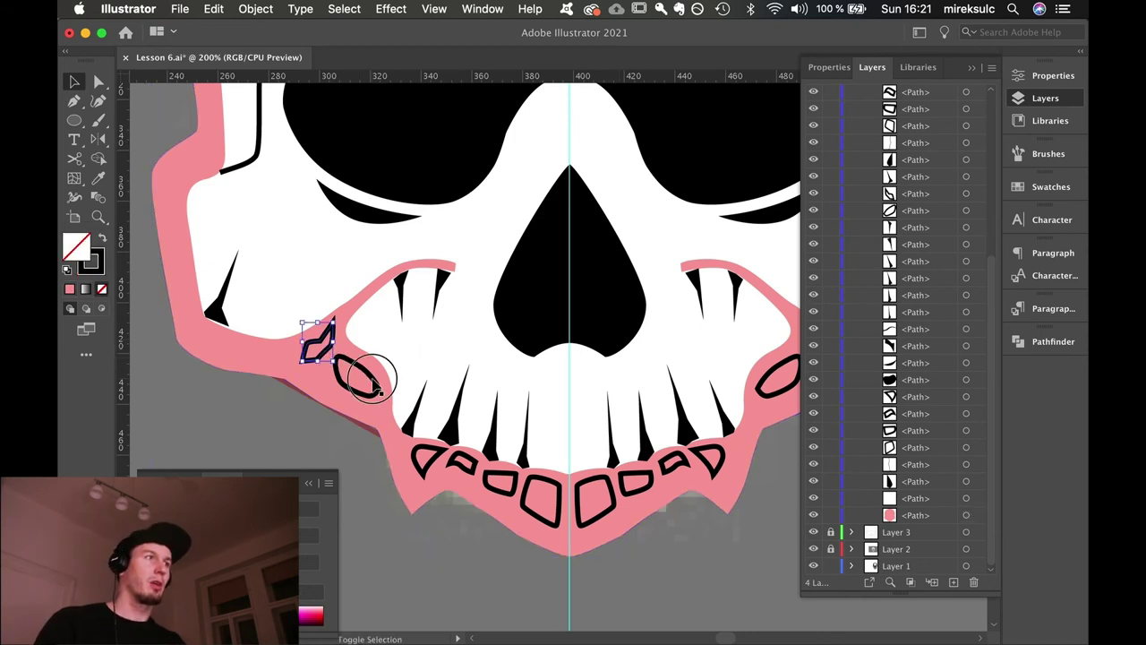
left_click(436, 463, "shift")
left_click(462, 465, "shift")
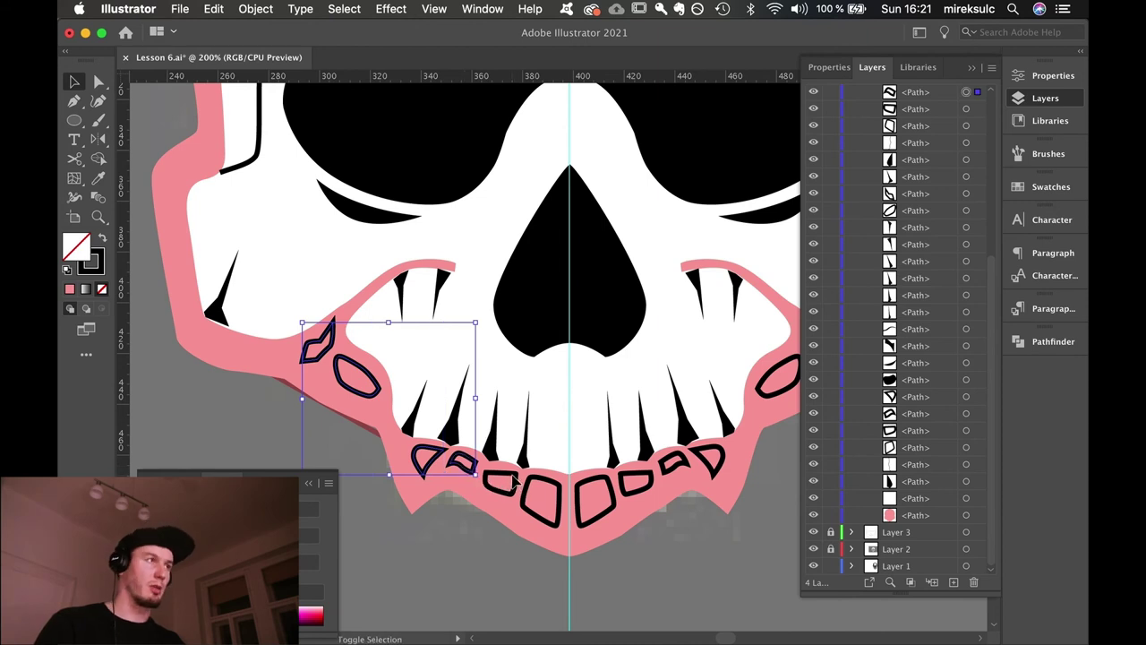
left_click(515, 484, "shift")
left_click(540, 488, "shift")
left_click(593, 497, "shift")
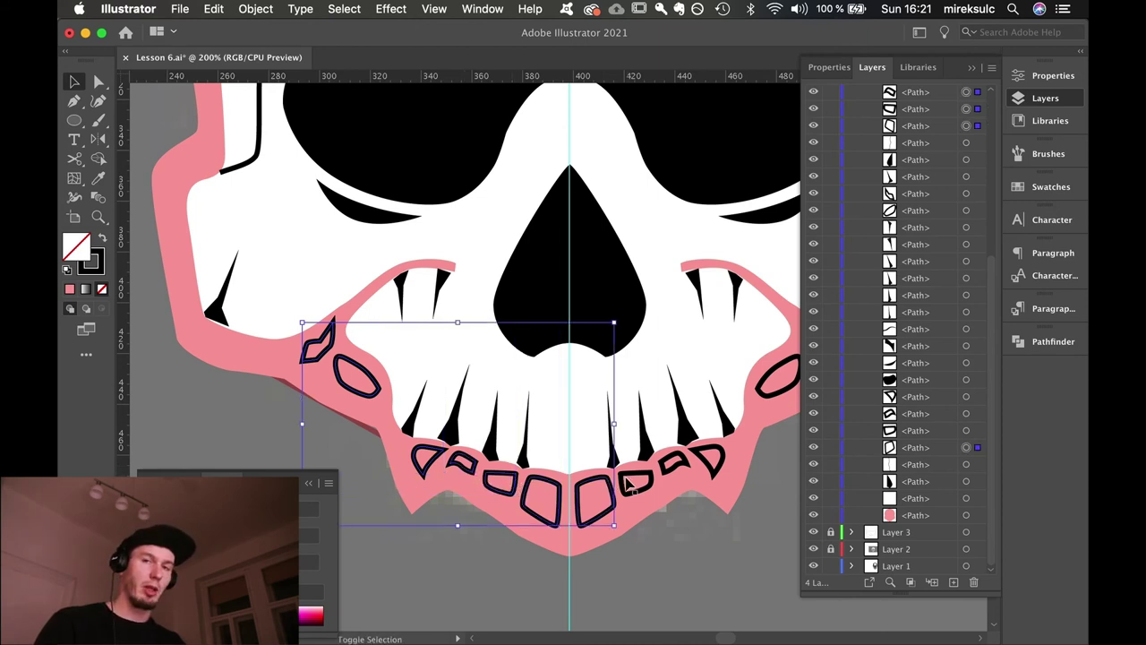
left_click(635, 483, "shift")
left_click(676, 461, "shift")
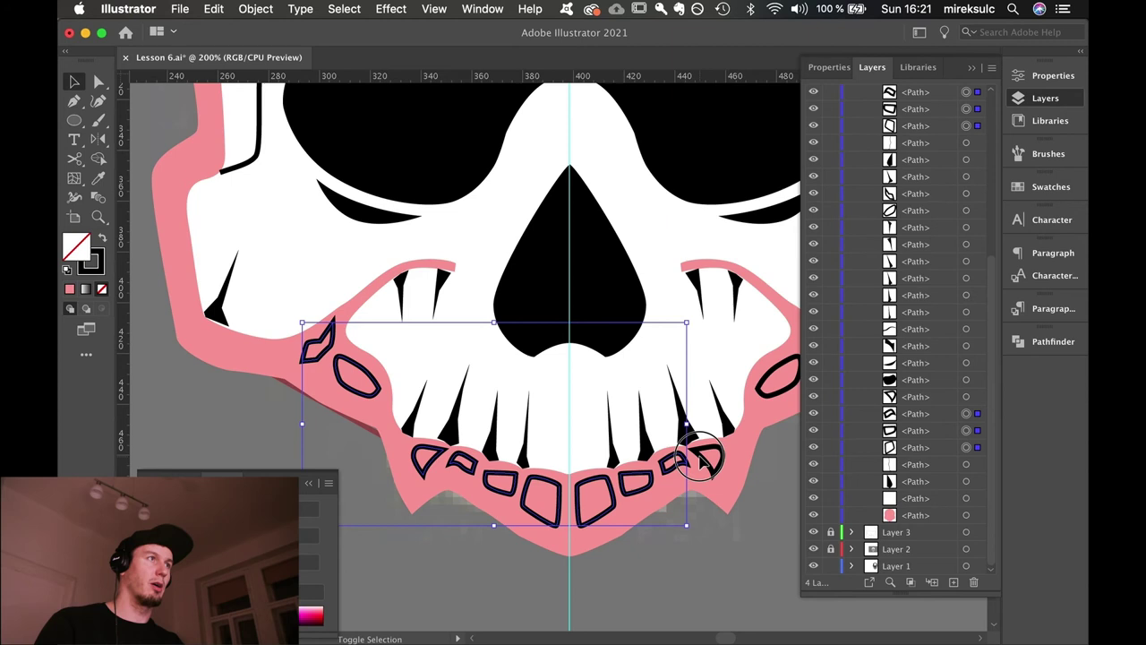
left_click(704, 458, "shift")
left_click(766, 396, "shift")
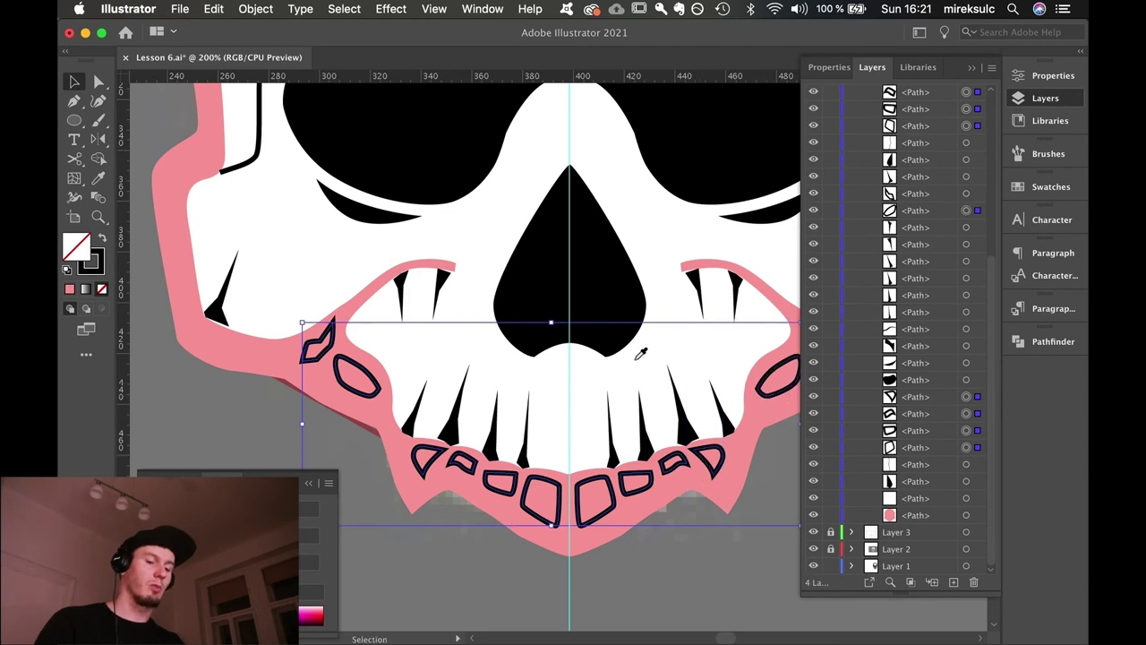
key("i")
left_click(686, 359)
key("v")
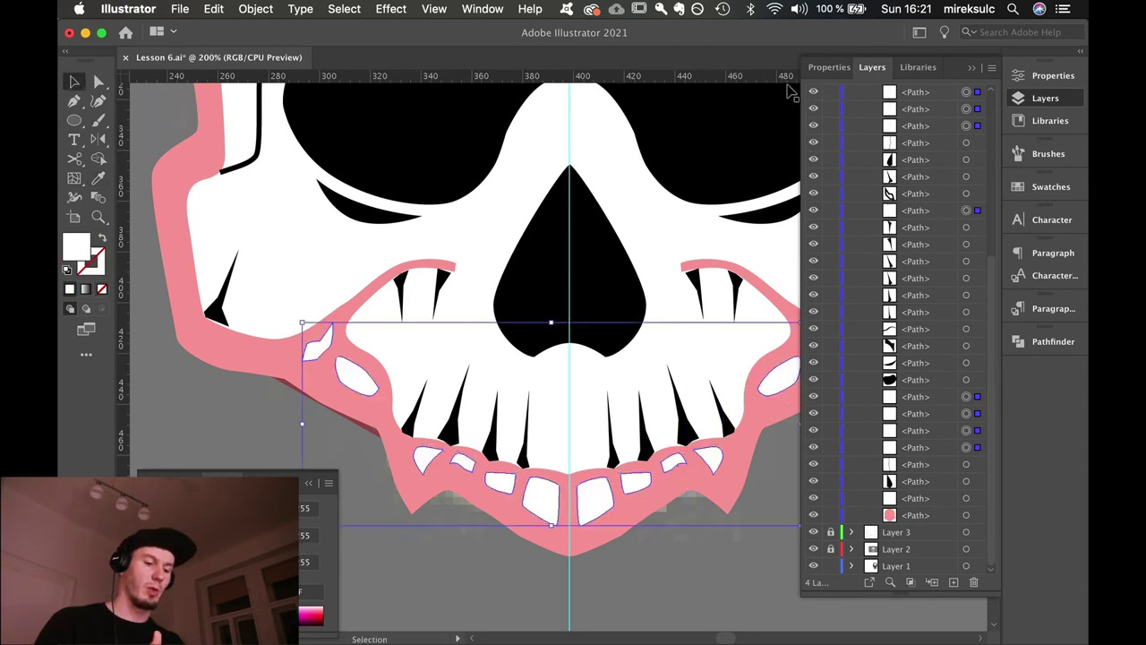
Fill the outer pink silhouette with black, sampled from the right eye socket using the Eyedropper.
left_click(754, 473)
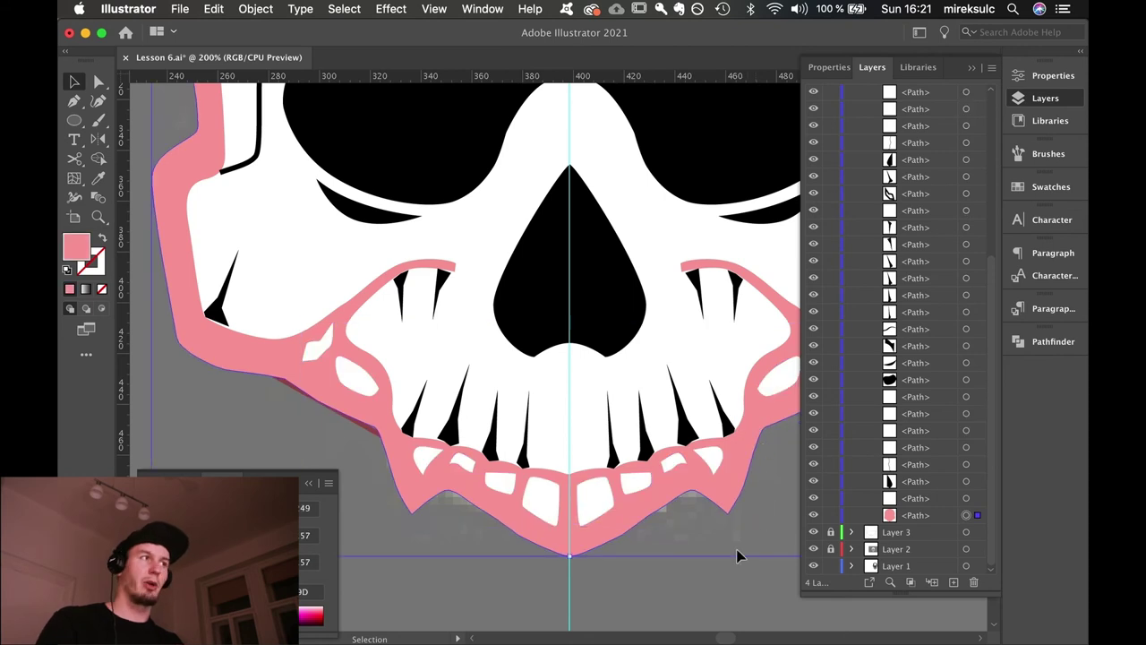
key("i")
left_click(703, 140)
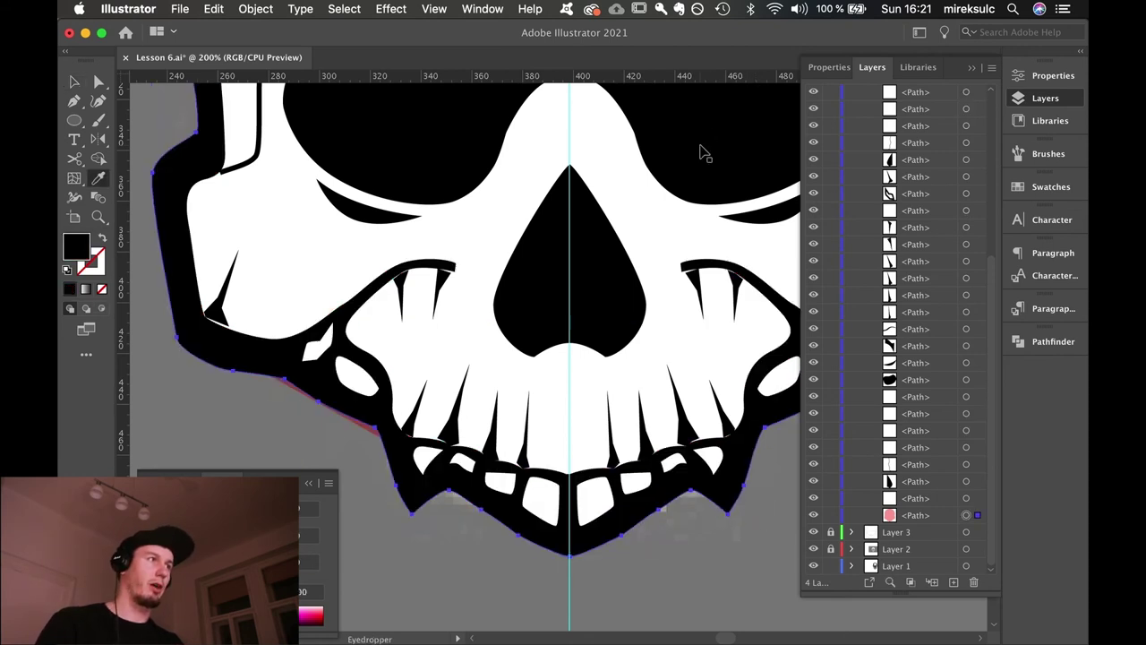
key("v")
Select the four black wedges under the cheek arches on both sides and nudge them up slightly into the black arches.
left_click(407, 296)
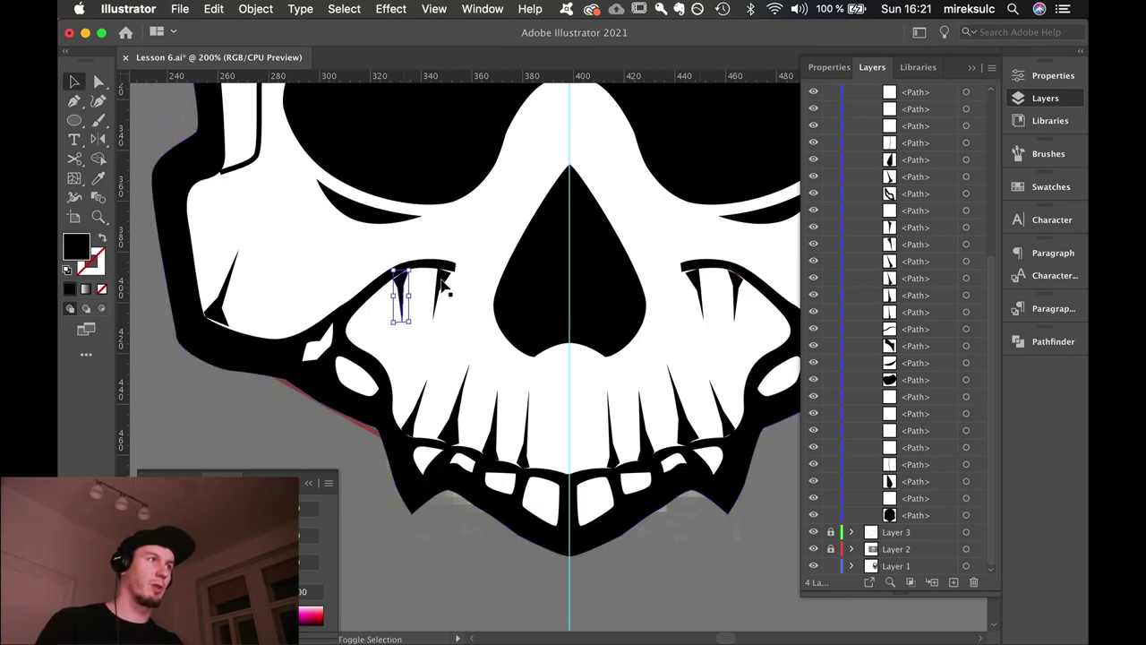
left_click(444, 284, "shift")
left_click(694, 283, "shift")
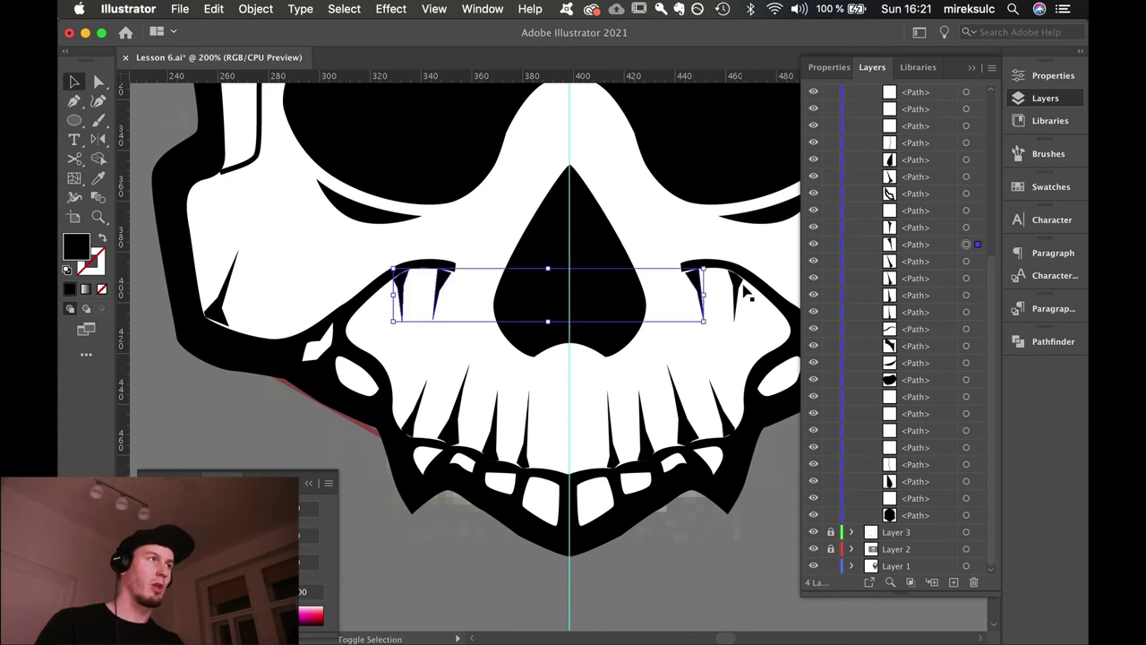
left_click(736, 288, "shift")
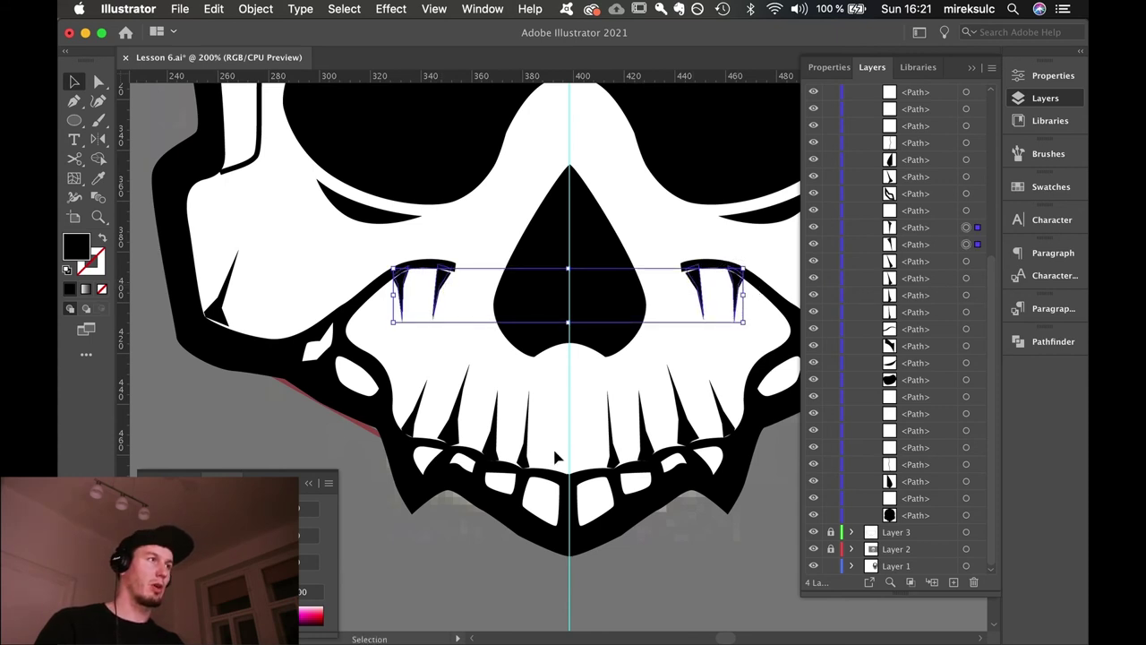
Select all eight black wedges between the upper teeth and nudge them down slightly into the black outline.
left_click_drag(402, 362, 522, 460)
left_click(523, 459, "shift")
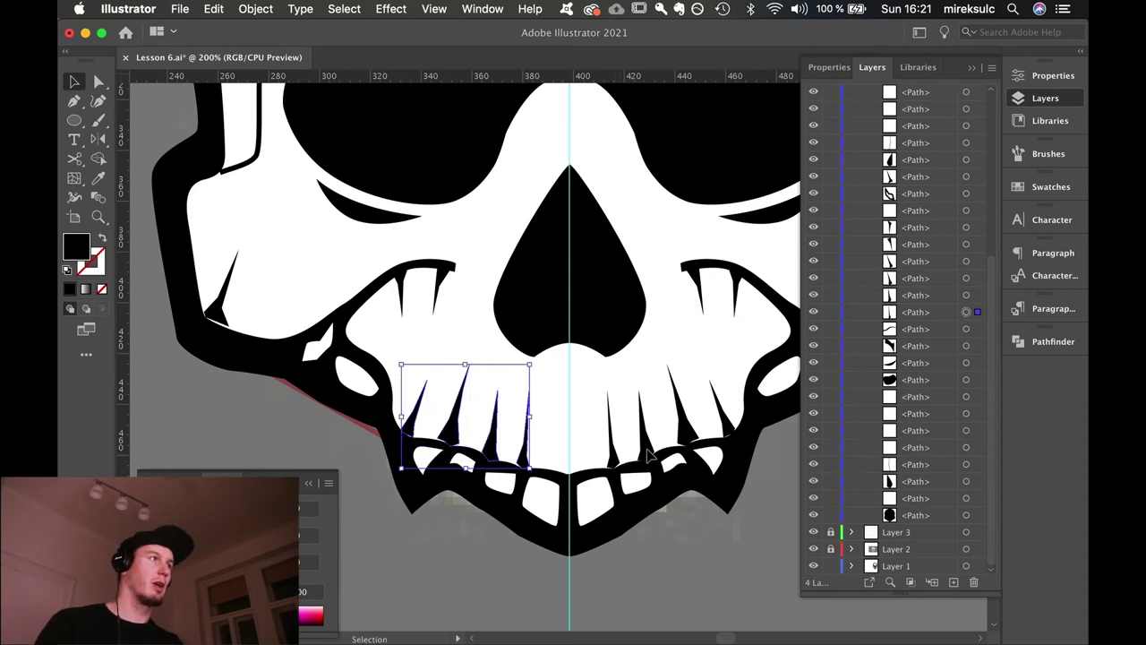
left_click(615, 457, "shift")
left_click(682, 436, "shift")
left_click(726, 419, "shift")
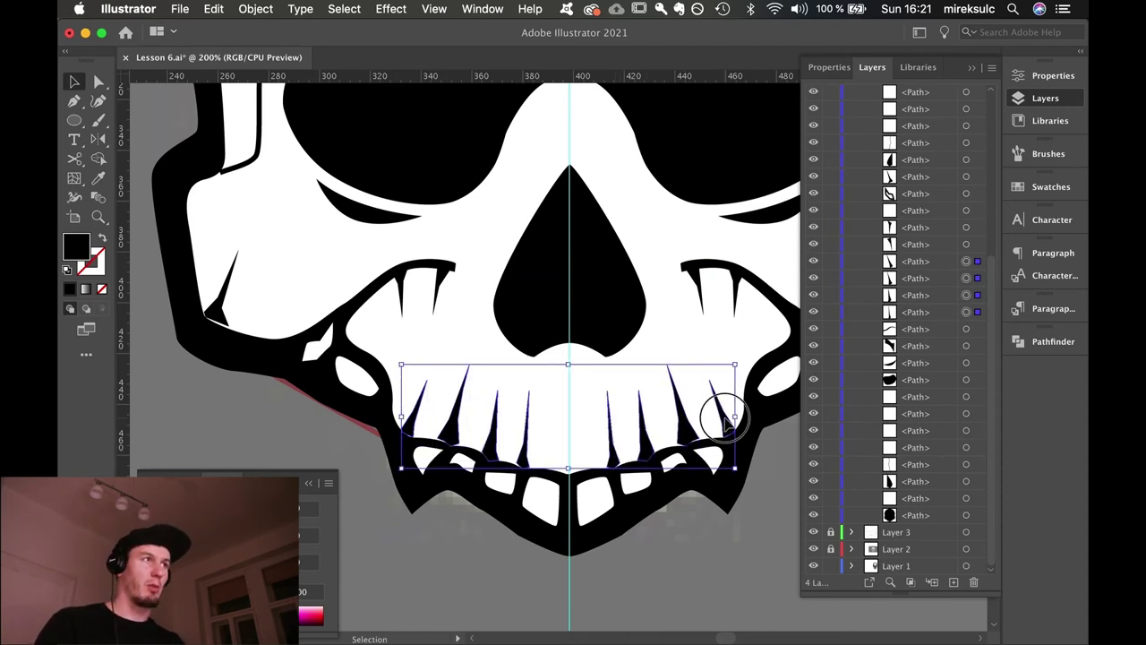
key("Down")
key("Down")
key("Down")
key("Down")
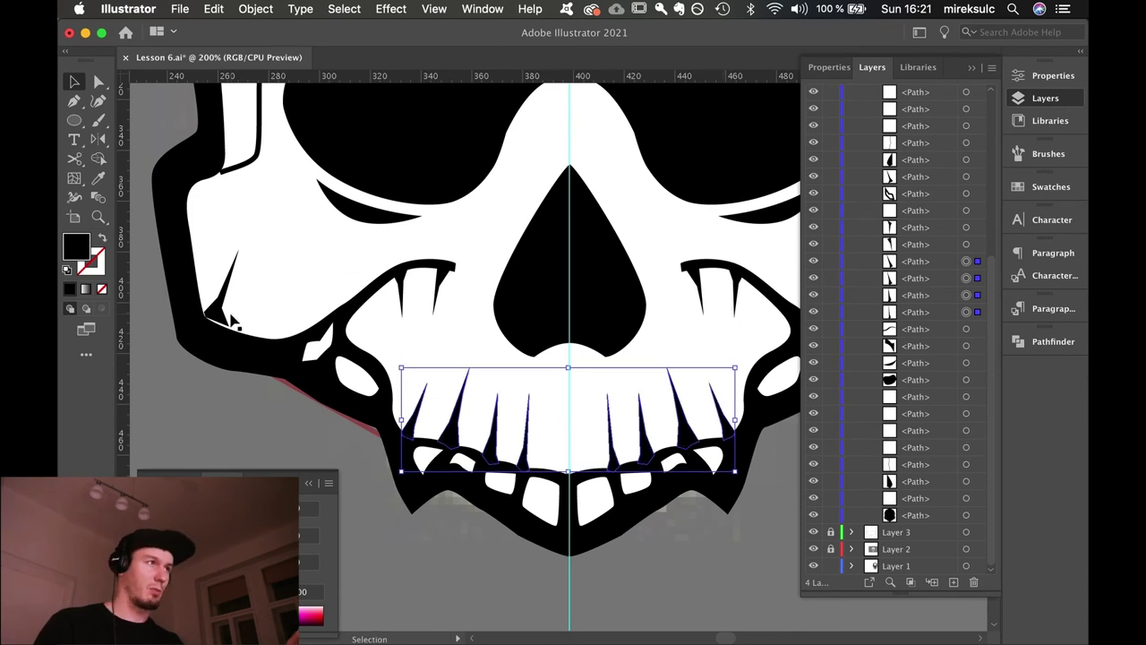
Nudge the black cheek wedges at both lower cheek corners down until they merge with the outline, and deselect.
left_click(224, 315)
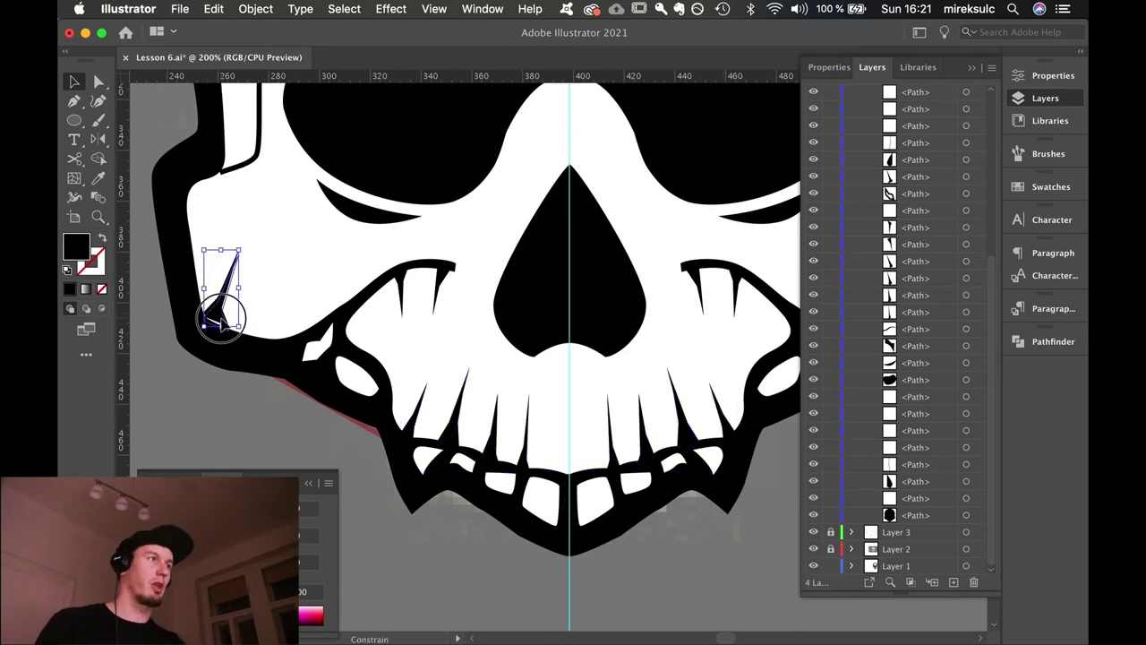
key("Down")
key("Down")
key("space")
left_click_drag(573, 226, 498, 263)
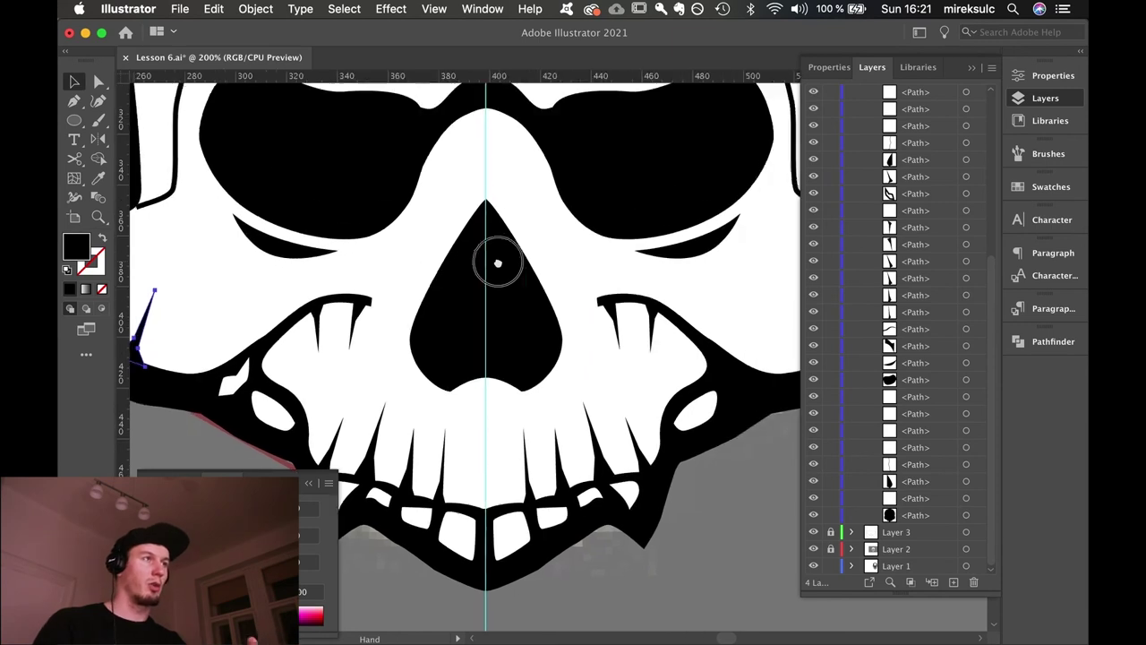
left_click_drag(754, 334, 598, 332)
left_click(684, 348)
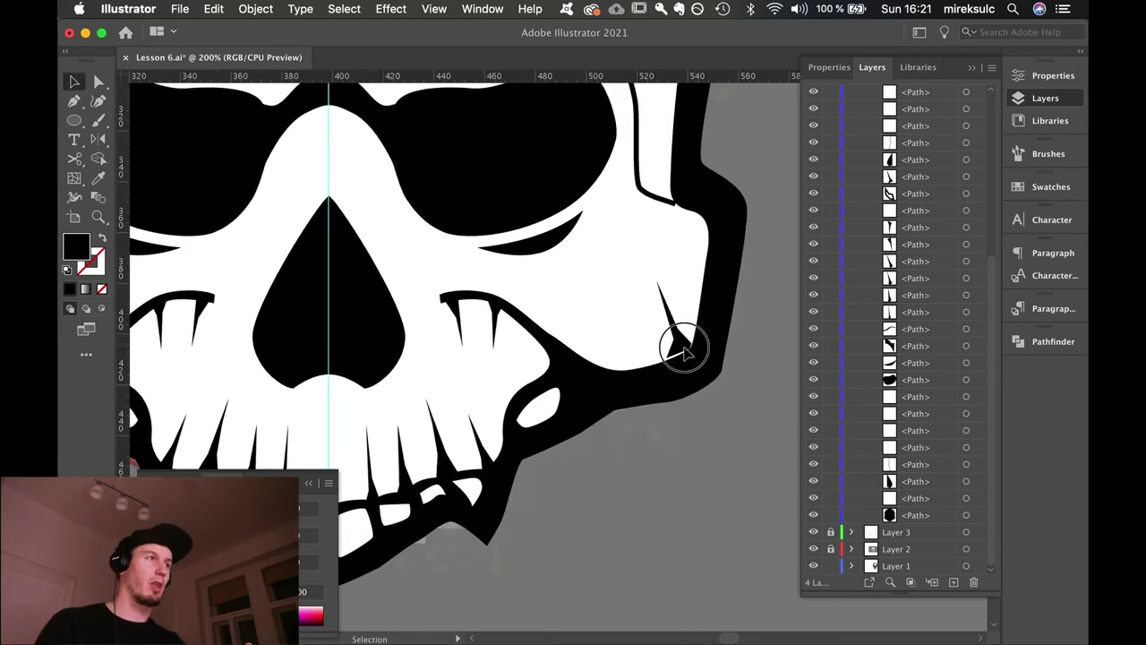
left_click(683, 349)
key("a")
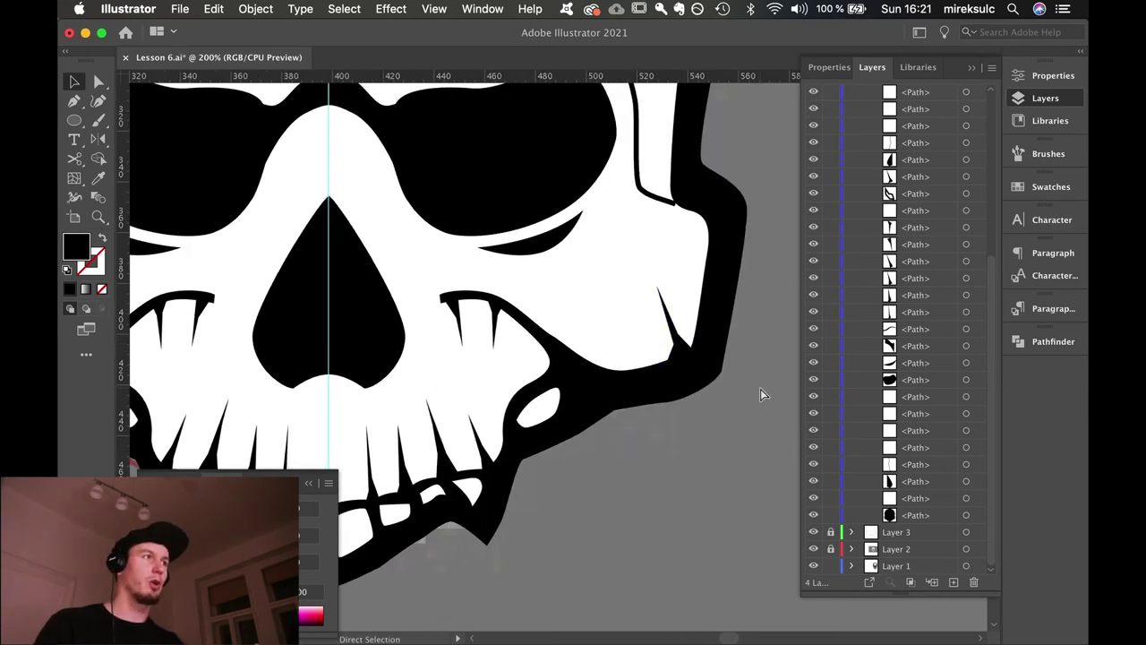
Draw a narrow black spike with the Pen tool, running down from the right eye socket's inner lower edge beside the nose.
key("super+minus")
key("space")
left_click_drag(455, 295, 557, 340)
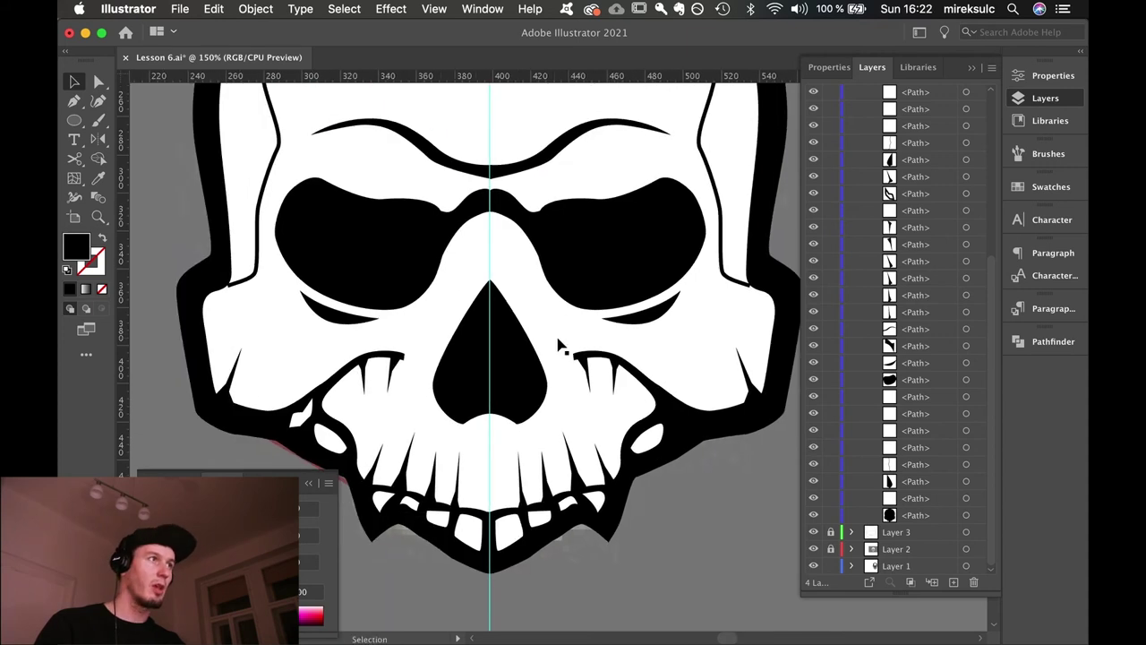
key("p")
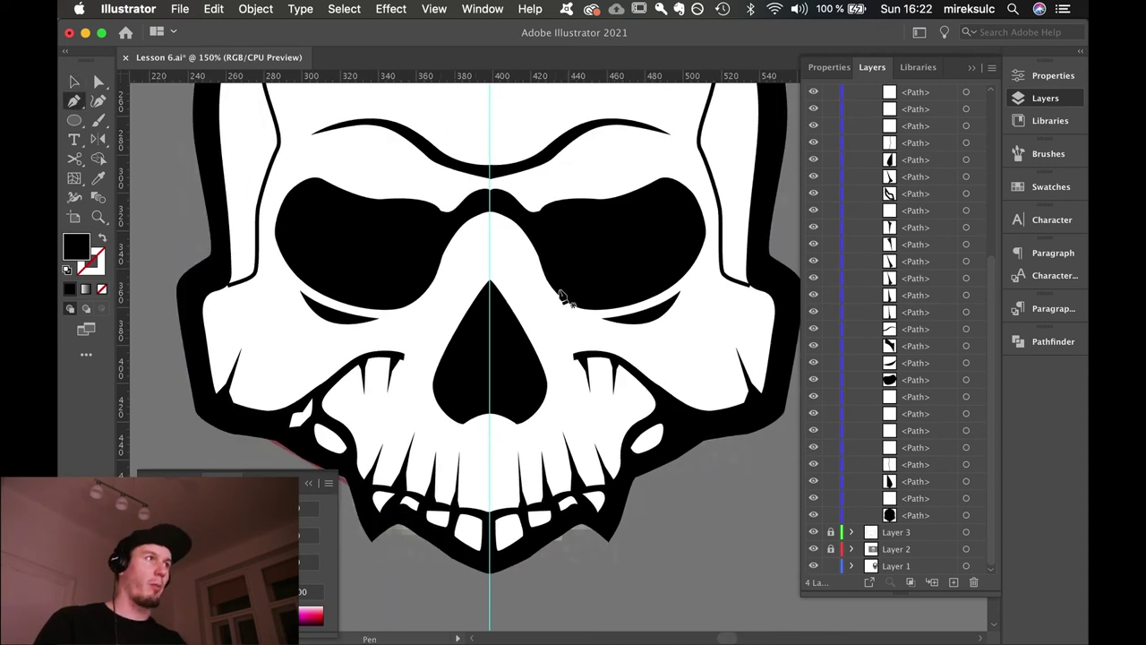
left_click_drag(560, 317, 556, 344)
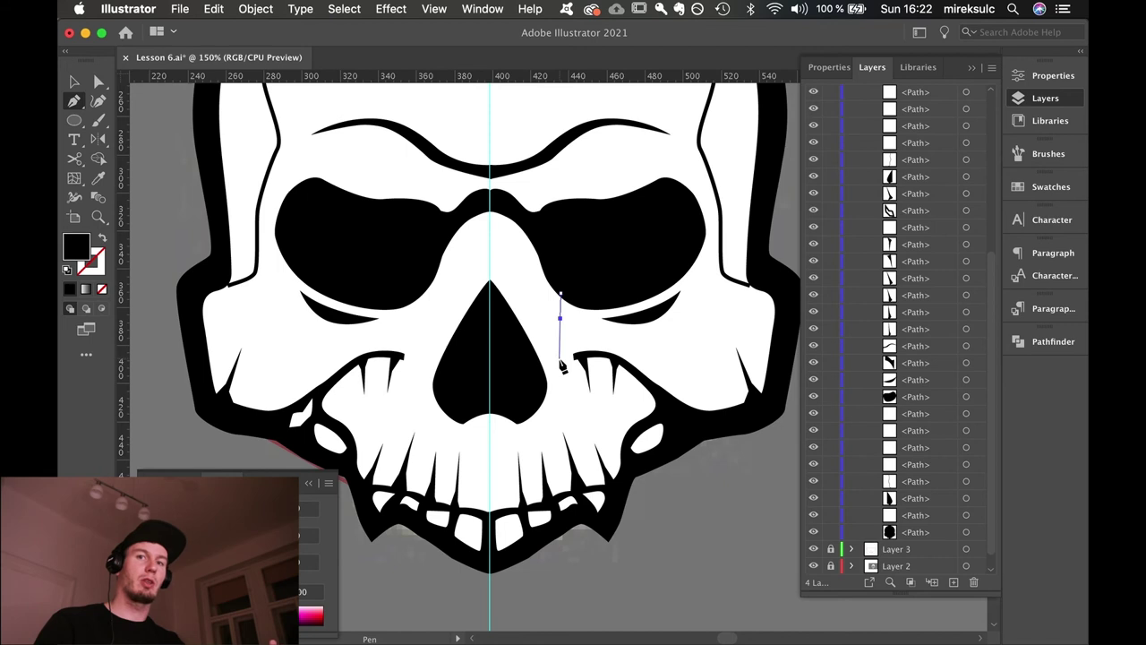
left_click(561, 401)
left_click(564, 345)
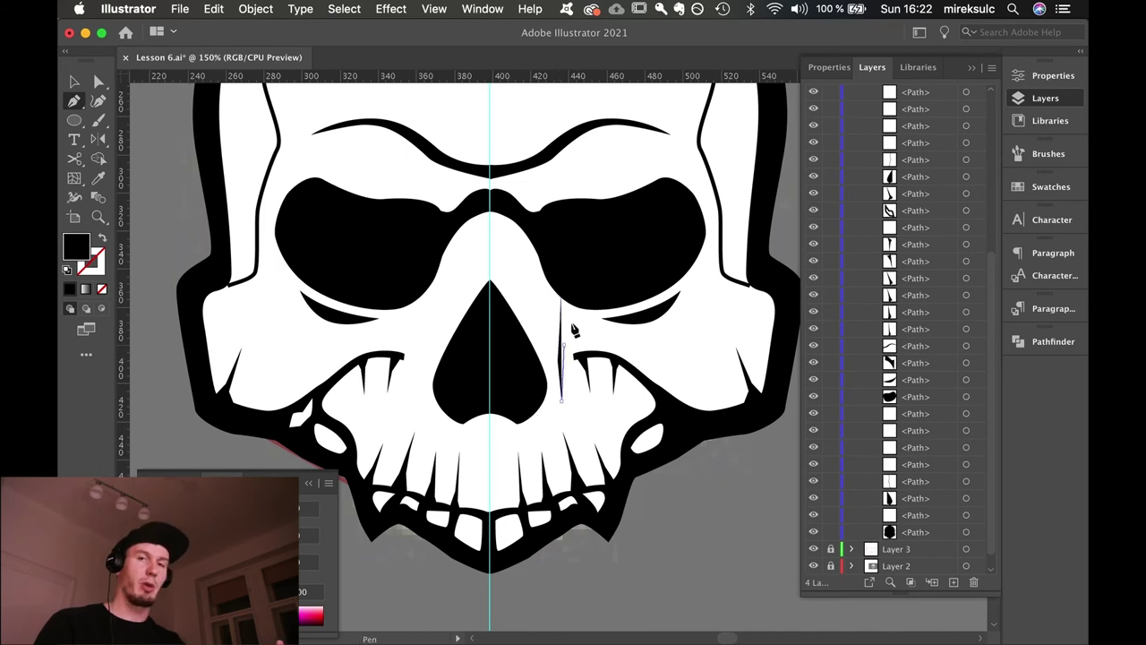
left_click(571, 323)
left_click(592, 309)
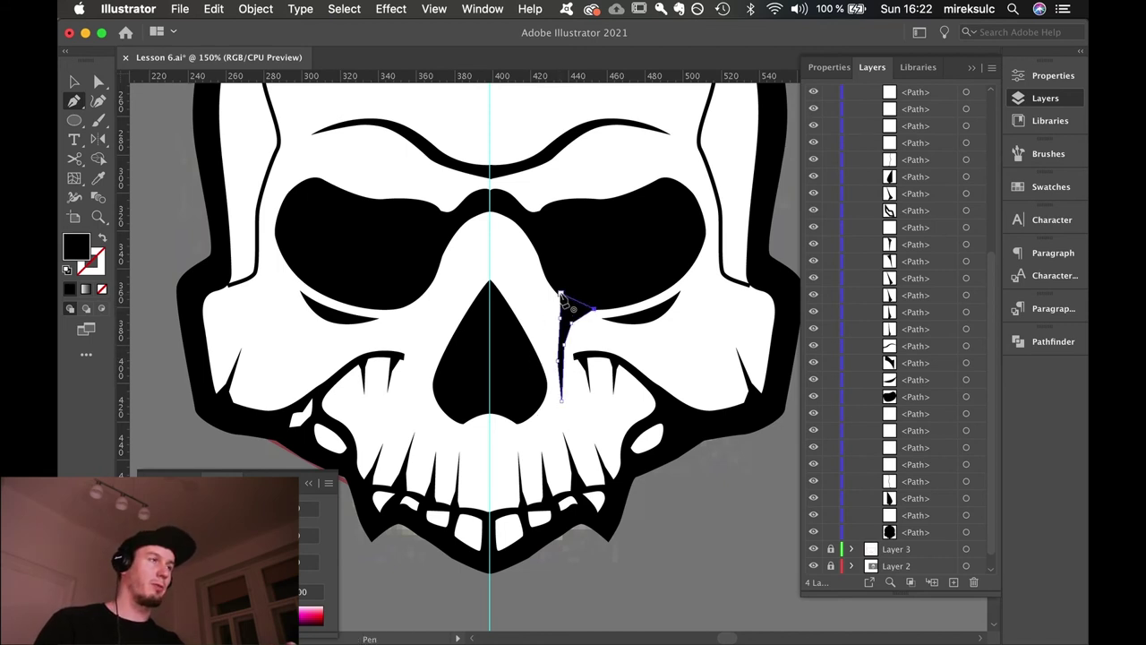
left_click(560, 295)
key("v")
Try a wavy black brow shape along the right eye socket's upper edge with the Pen tool.
key("p")
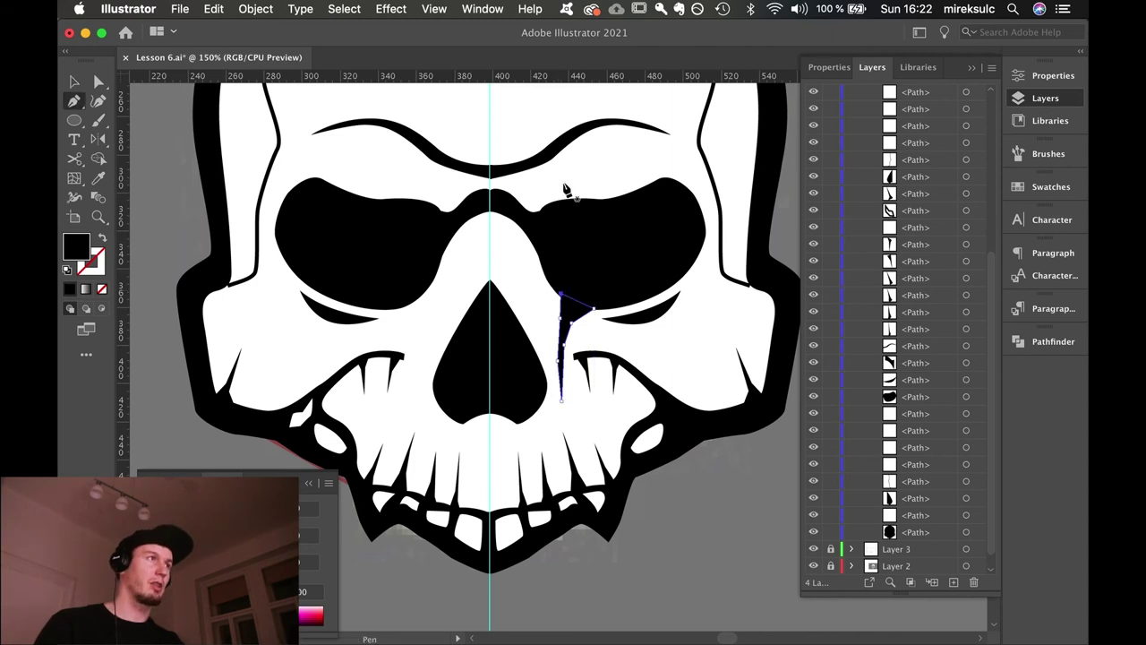
left_click(644, 186)
left_click(624, 194)
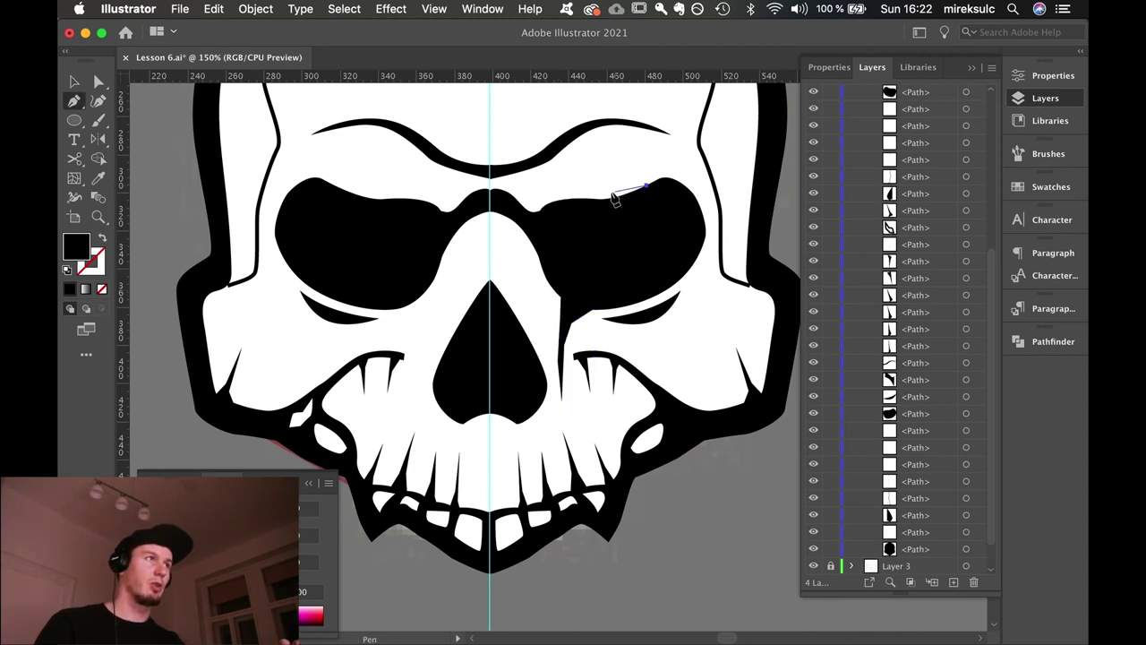
left_click(609, 192)
left_click(593, 191)
left_click(575, 191)
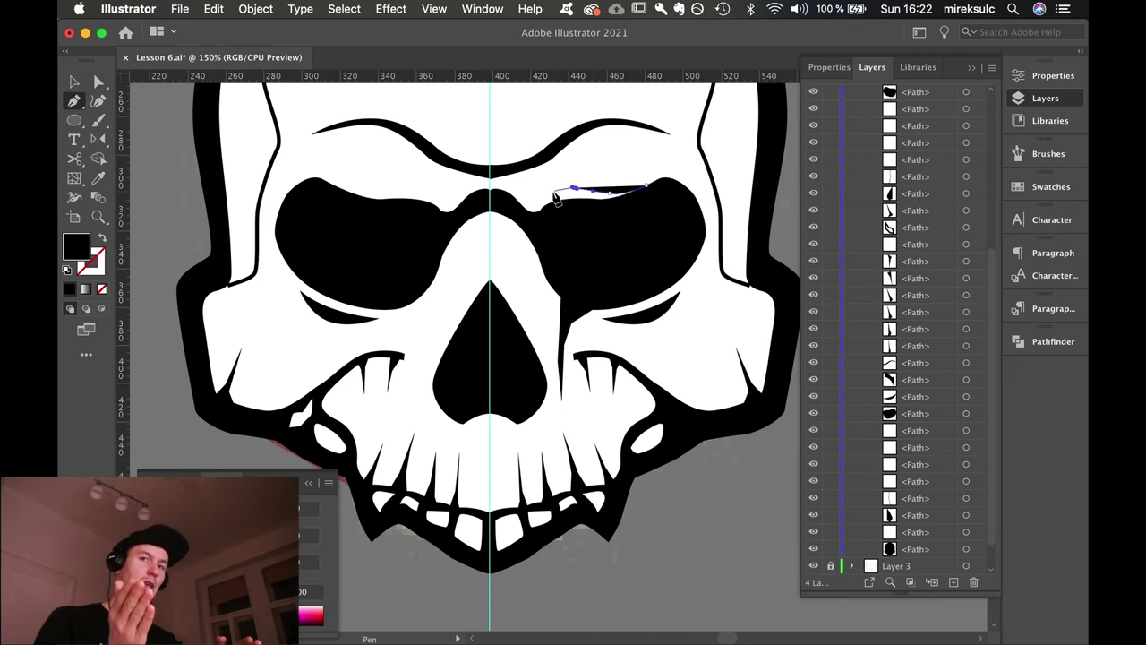
left_click(547, 192)
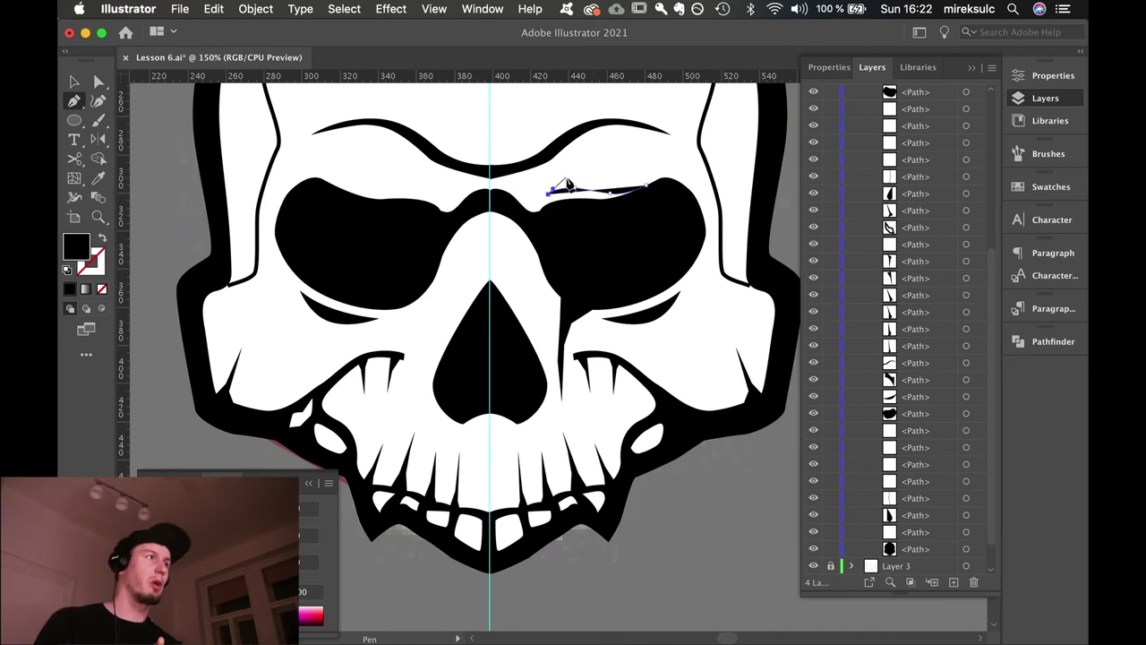
left_click(576, 176)
left_click(598, 180)
left_click(631, 185)
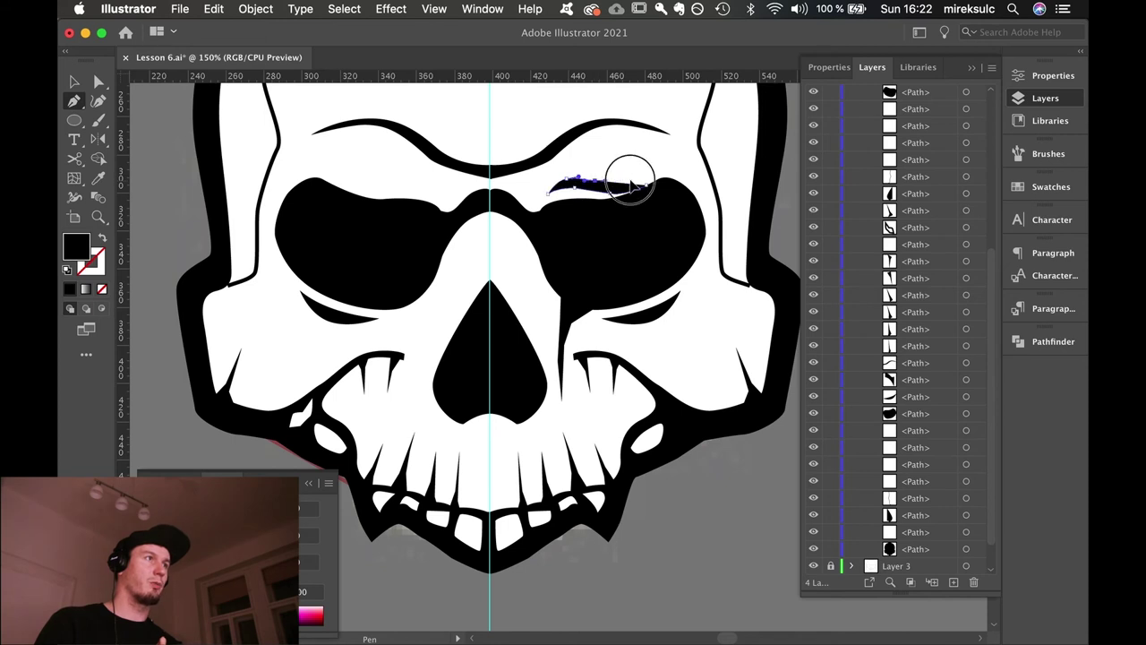
left_click(654, 169)
left_click(685, 176)
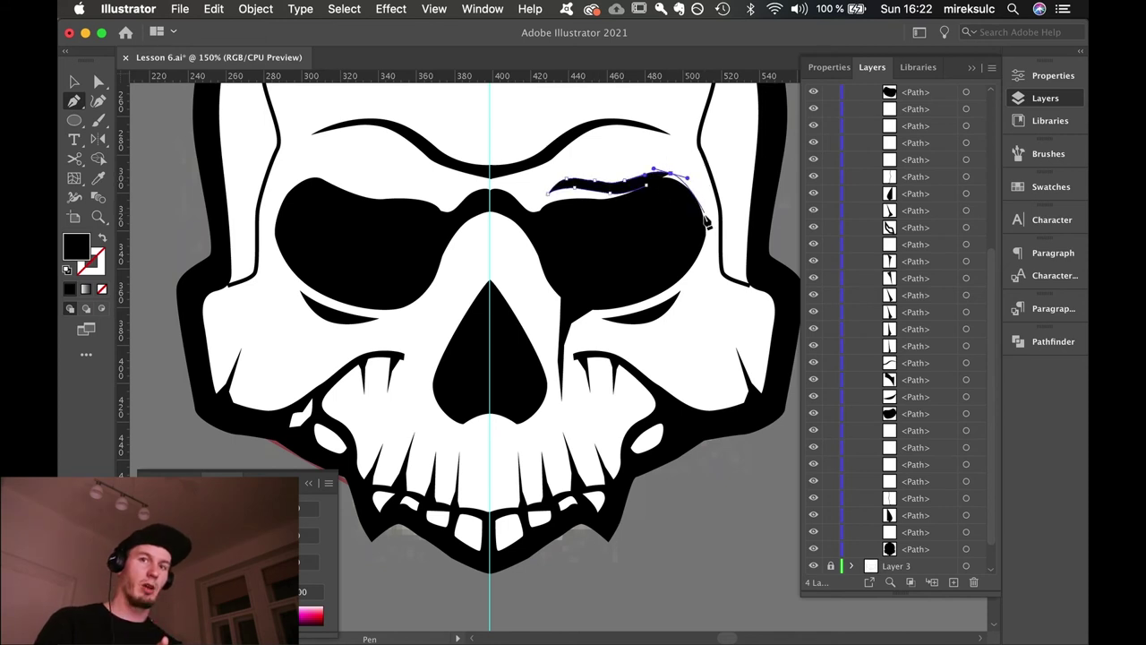
left_click_drag(703, 222, 703, 232)
left_click(646, 186)
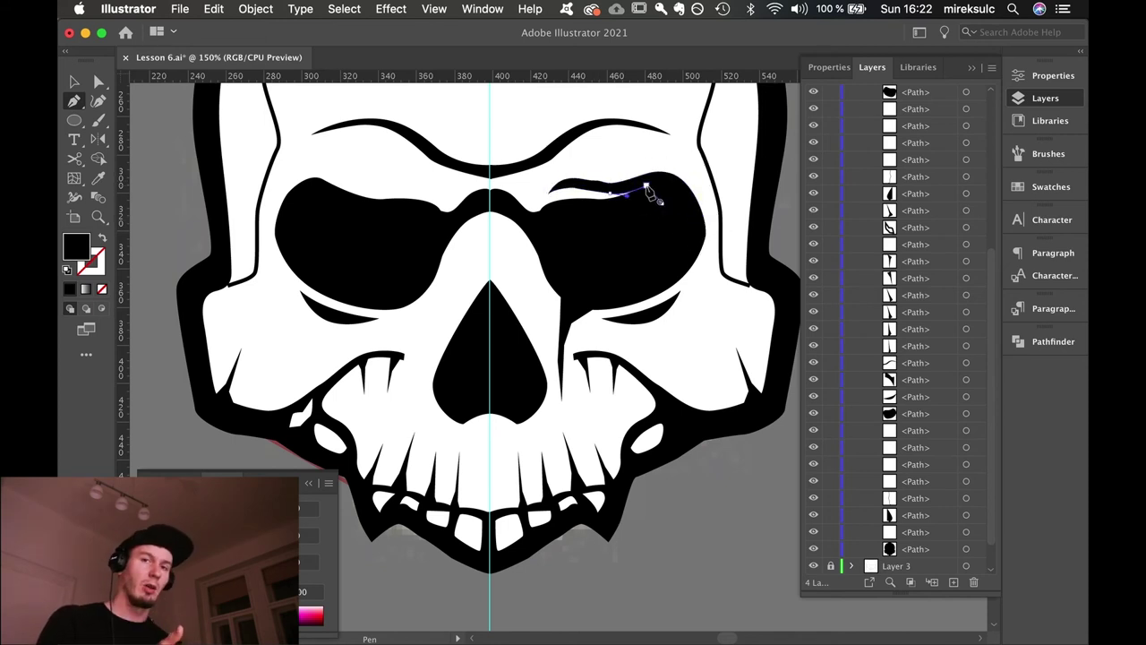
left_click(647, 189)
left_click(755, 512, "super")
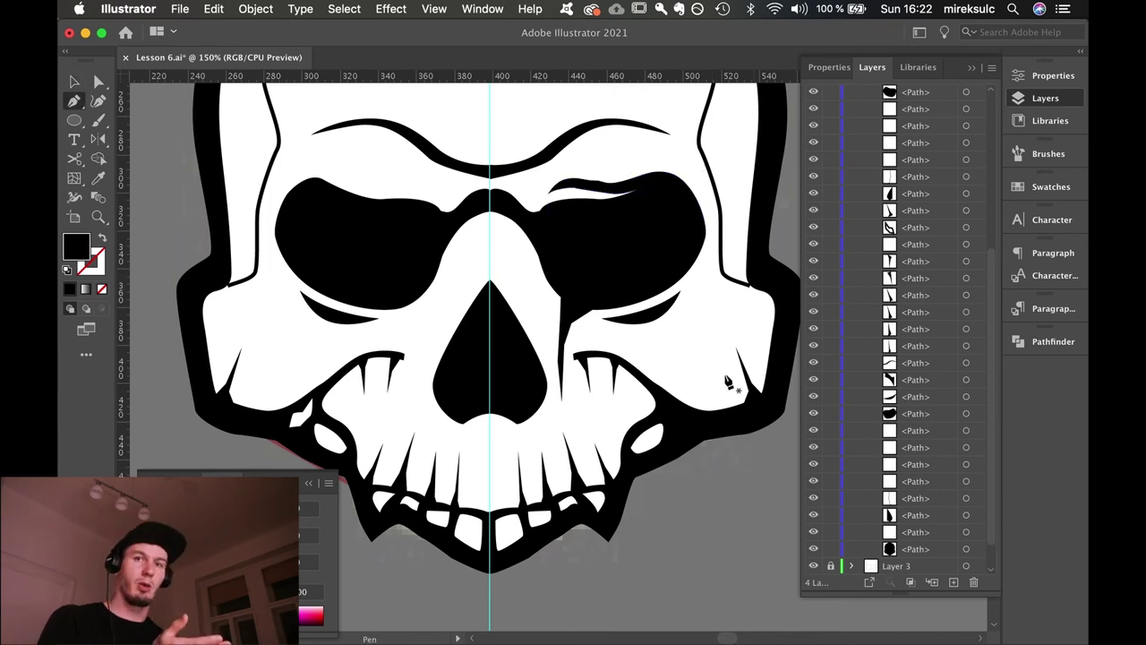
Draw a closed black shape with the Pen tool, linking the right eye socket's outer edge to the outline above the cheekbone.
left_click(682, 279)
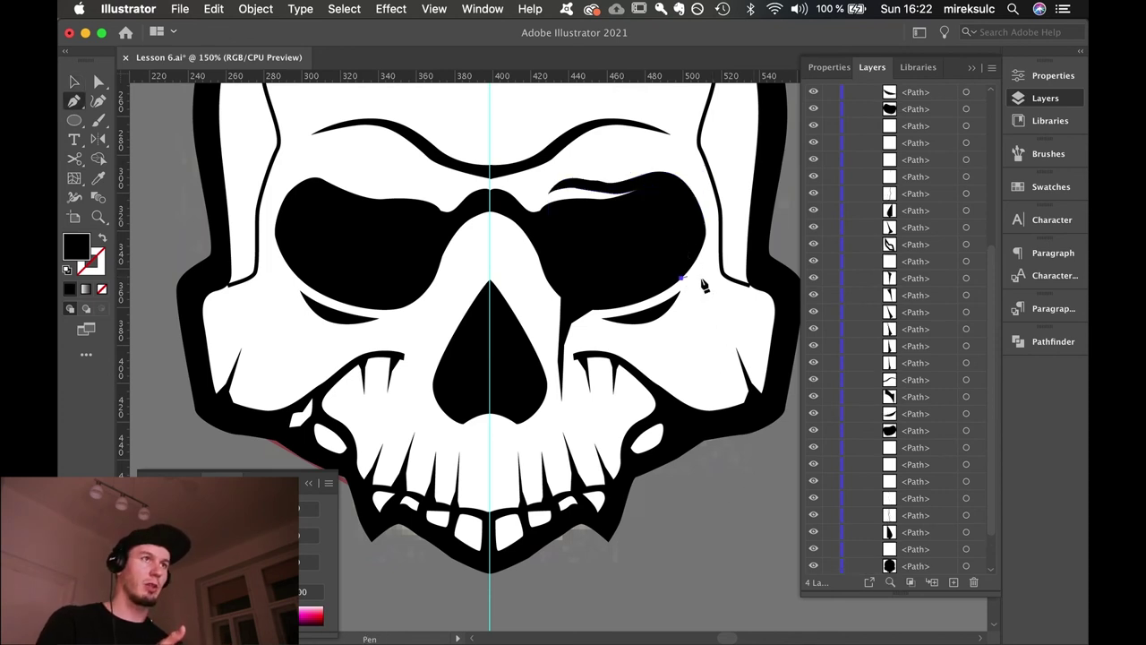
left_click(707, 280)
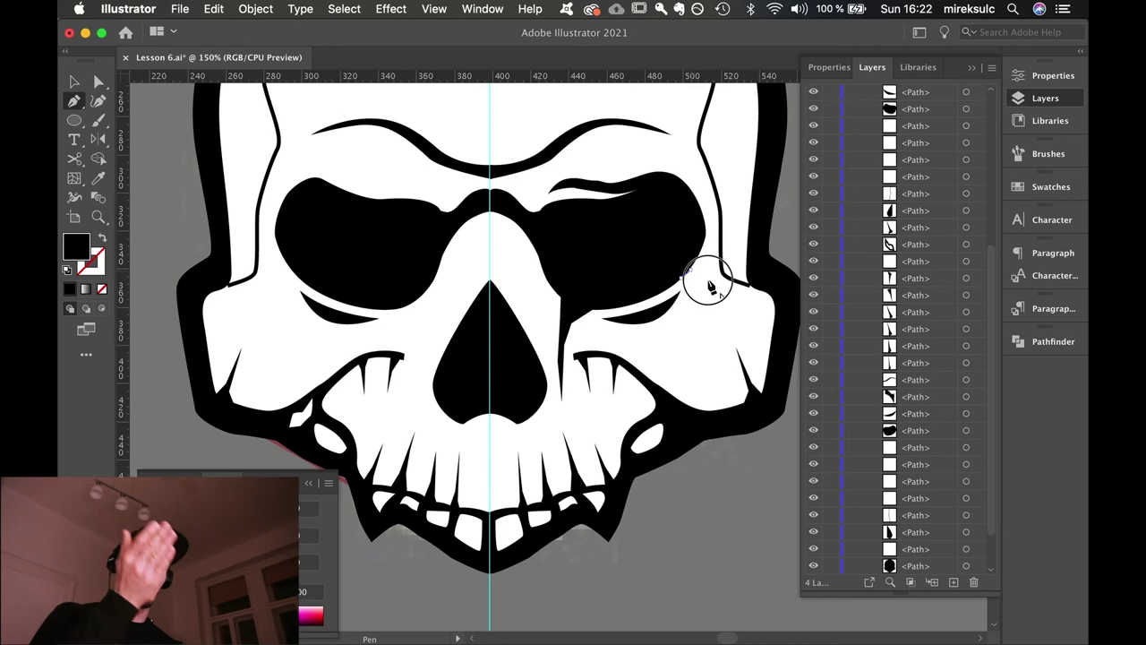
left_click(759, 285)
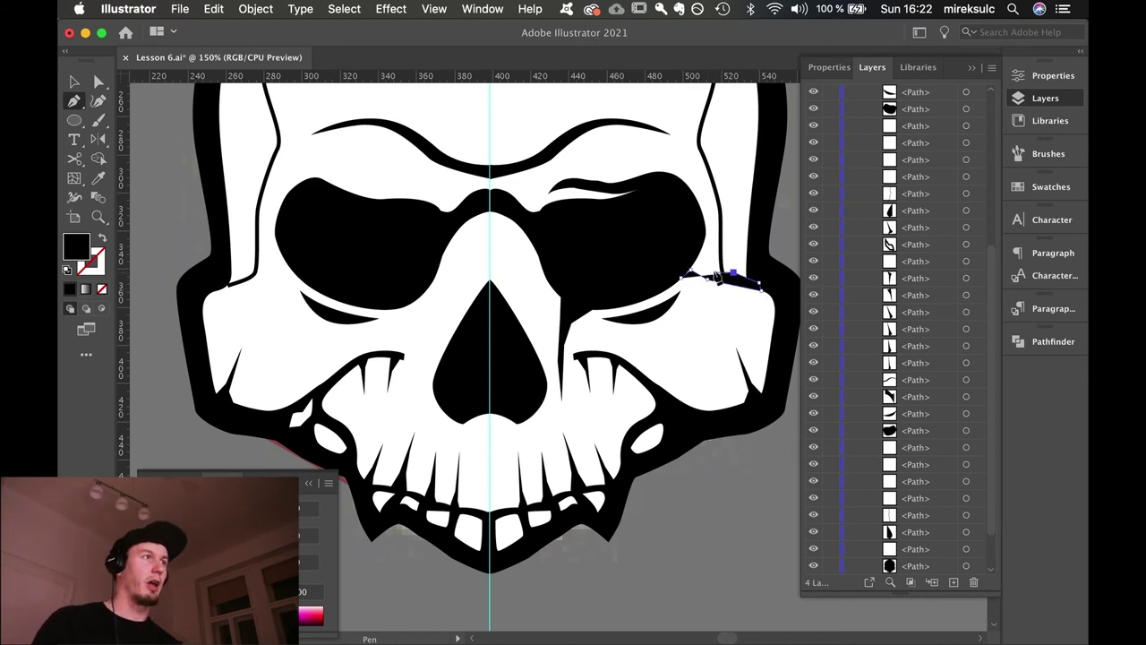
left_click(689, 237)
left_click(683, 282)
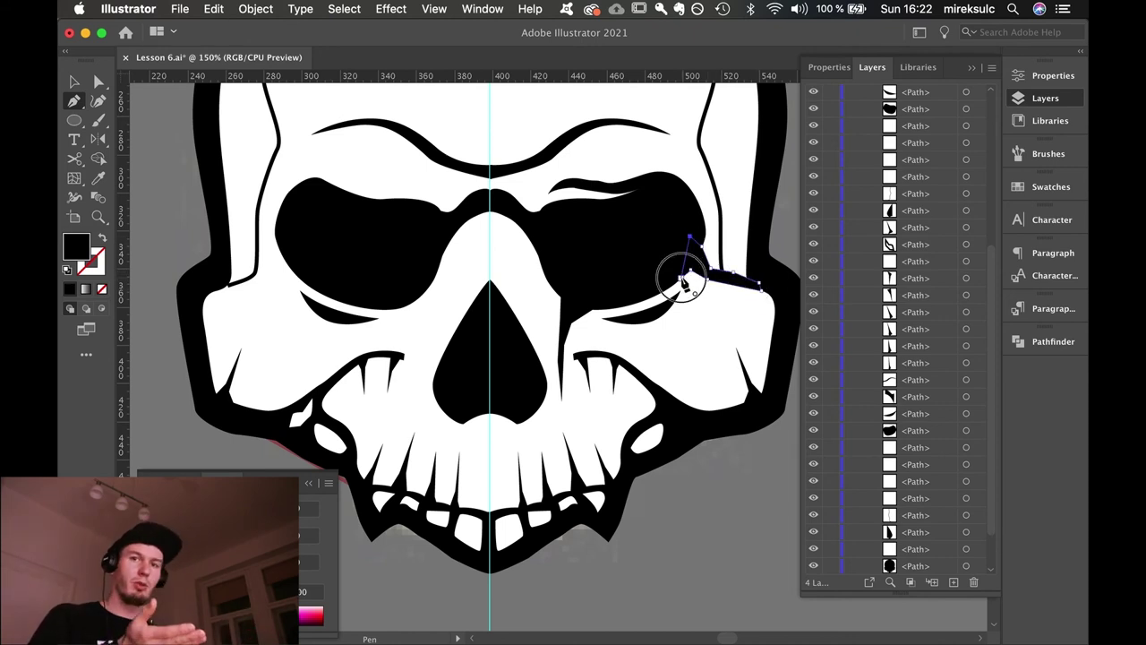
key("v")
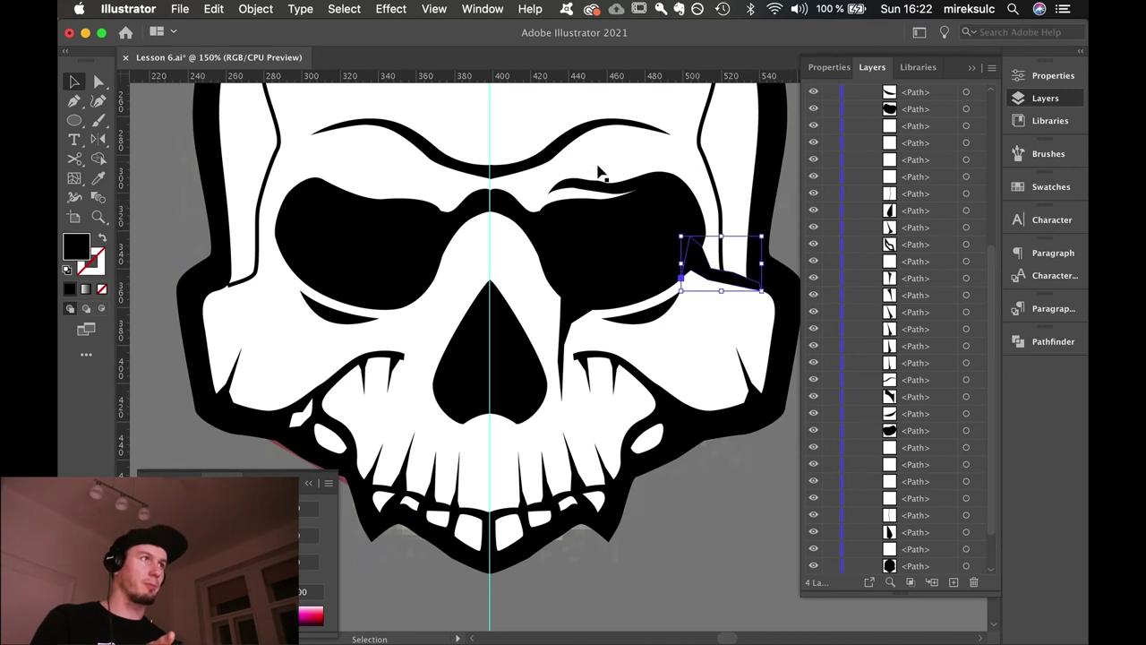
Delete the wavy brow shape and draw a curved black band arching above the right eye socket and down its outer side.
left_click(606, 186)
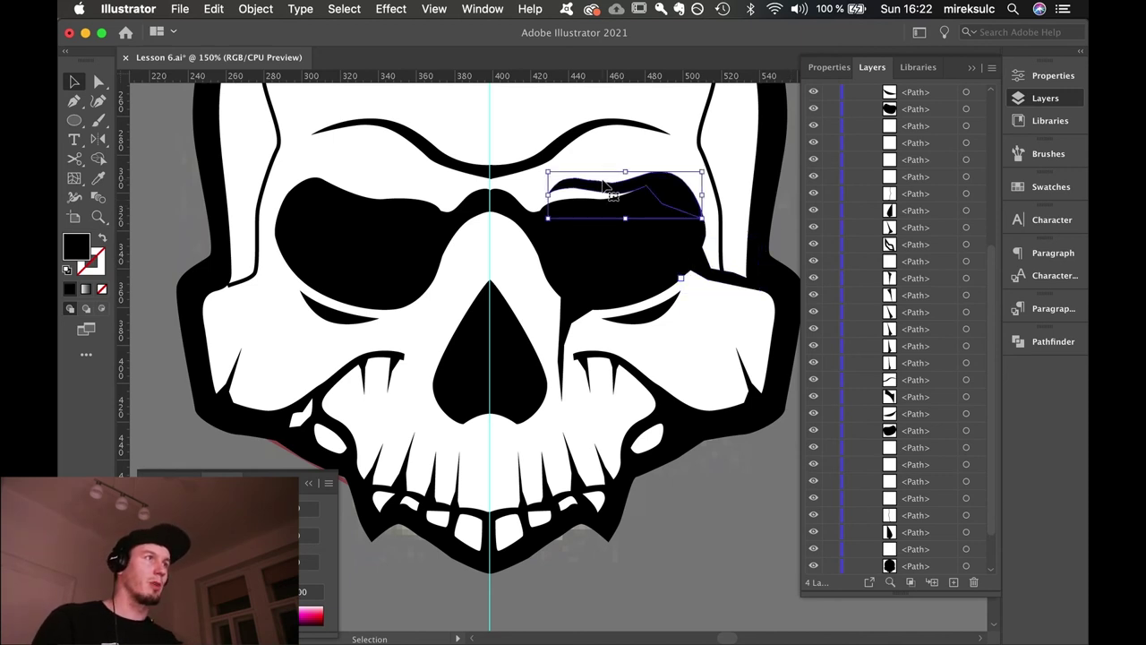
key("Delete")
key("p")
left_click(572, 192)
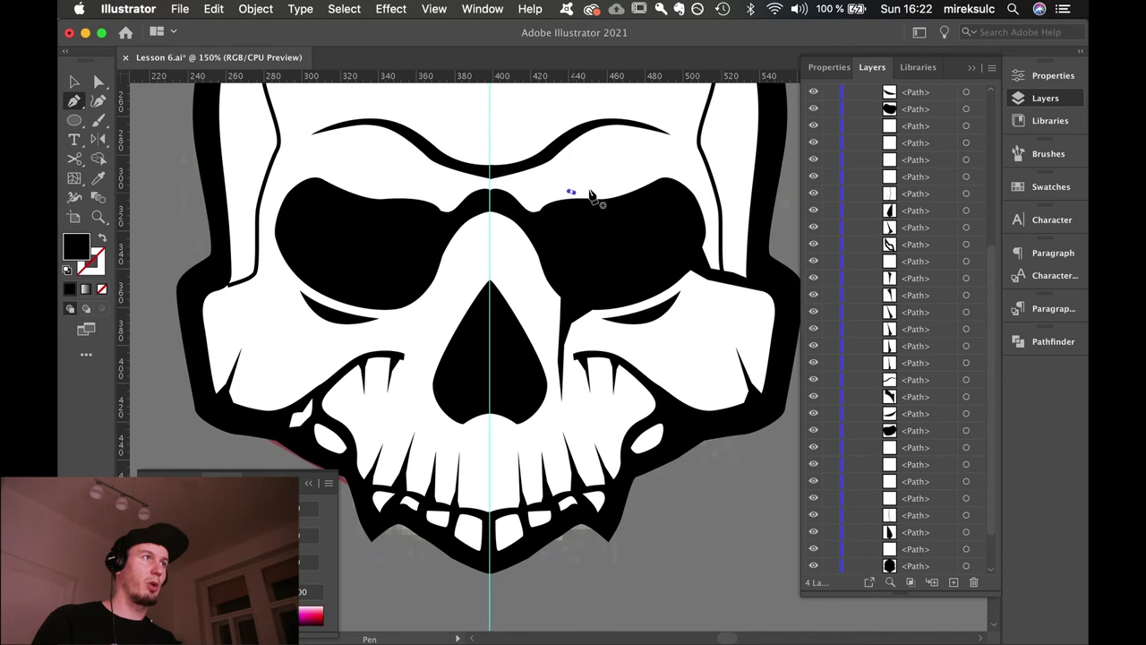
left_click_drag(594, 188, 715, 191)
left_click(716, 224)
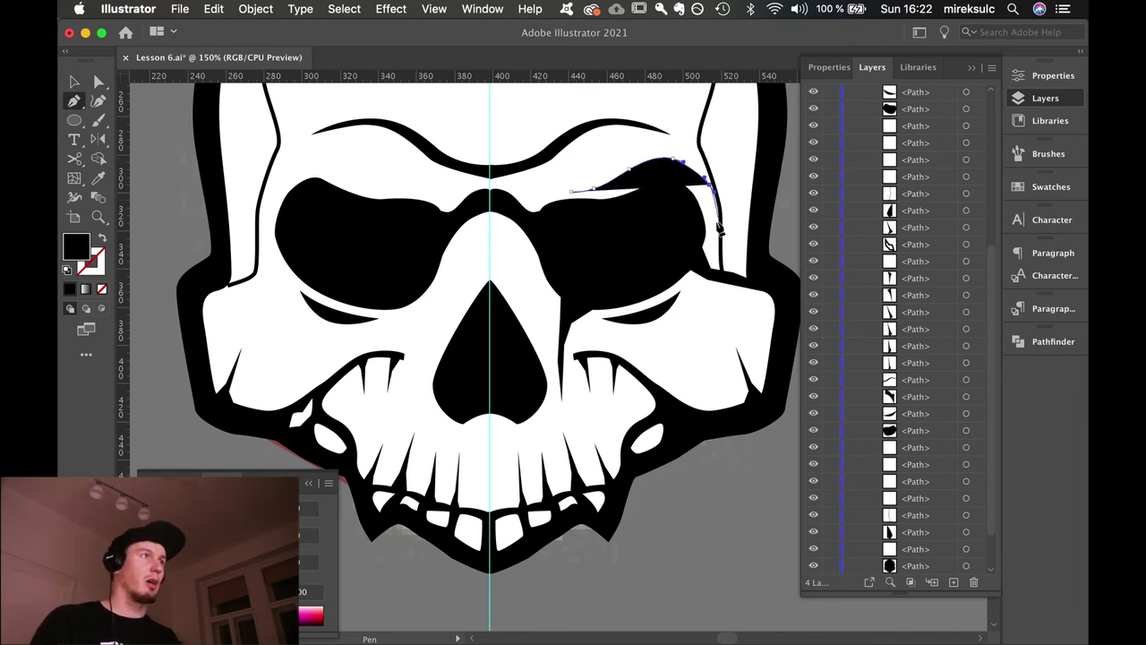
left_click(723, 269)
left_click(732, 269)
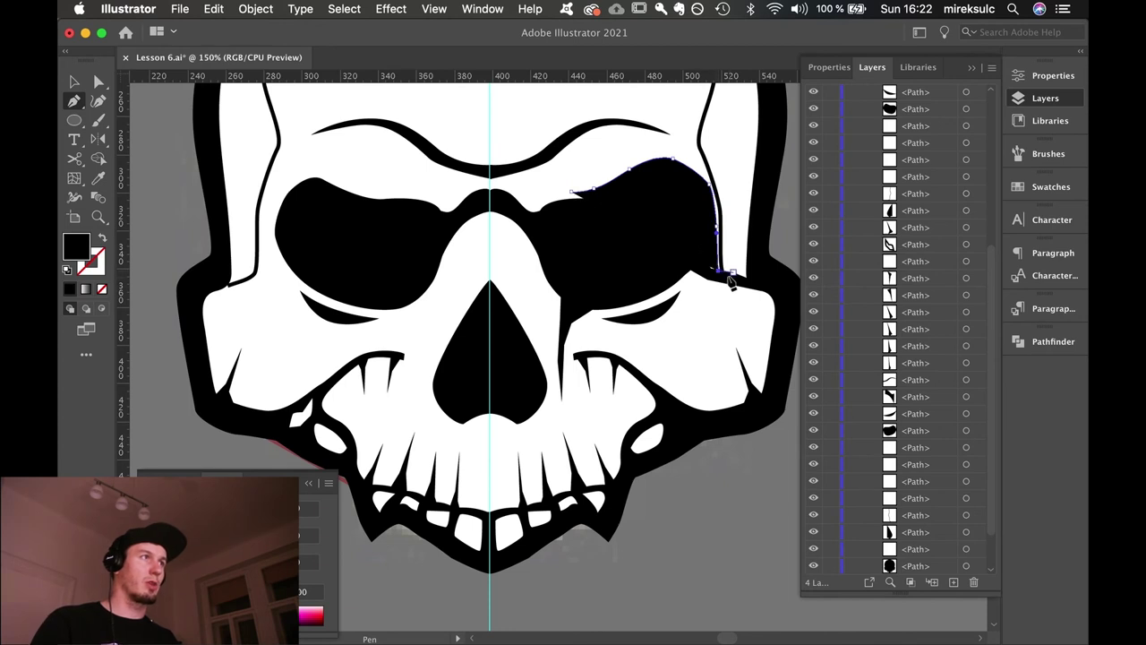
left_click_drag(724, 238, 621, 159)
left_click_drag(608, 174, 580, 182)
key("v")
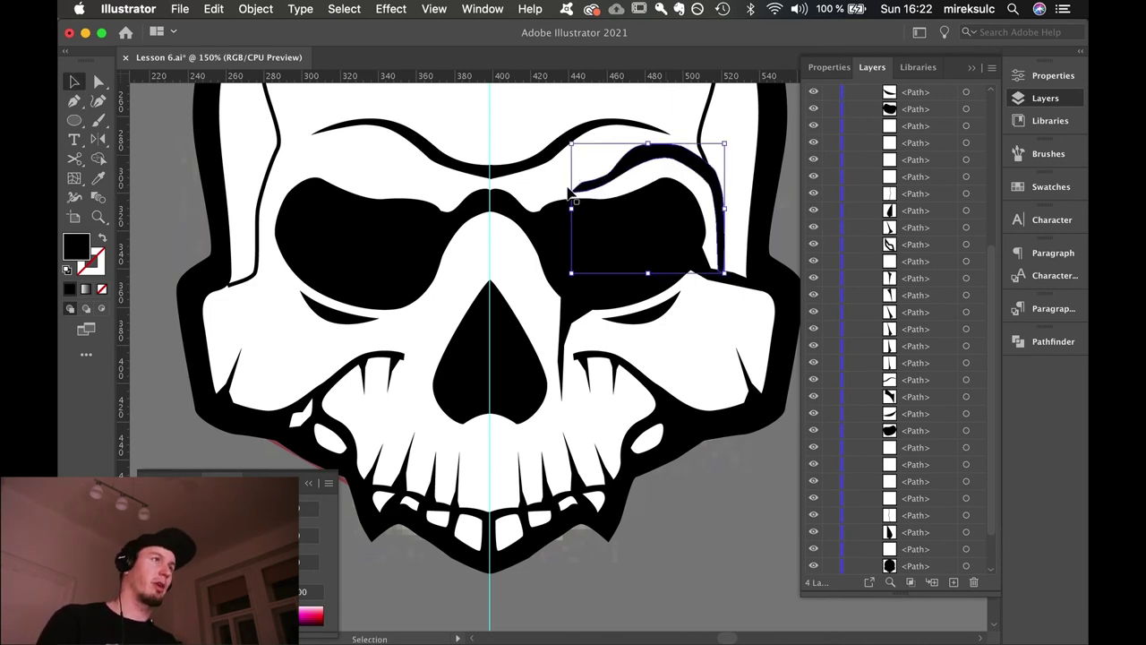
Adjust anchor points at the inner end of the black band above the right eye socket to taper its tip.
left_click(729, 479)
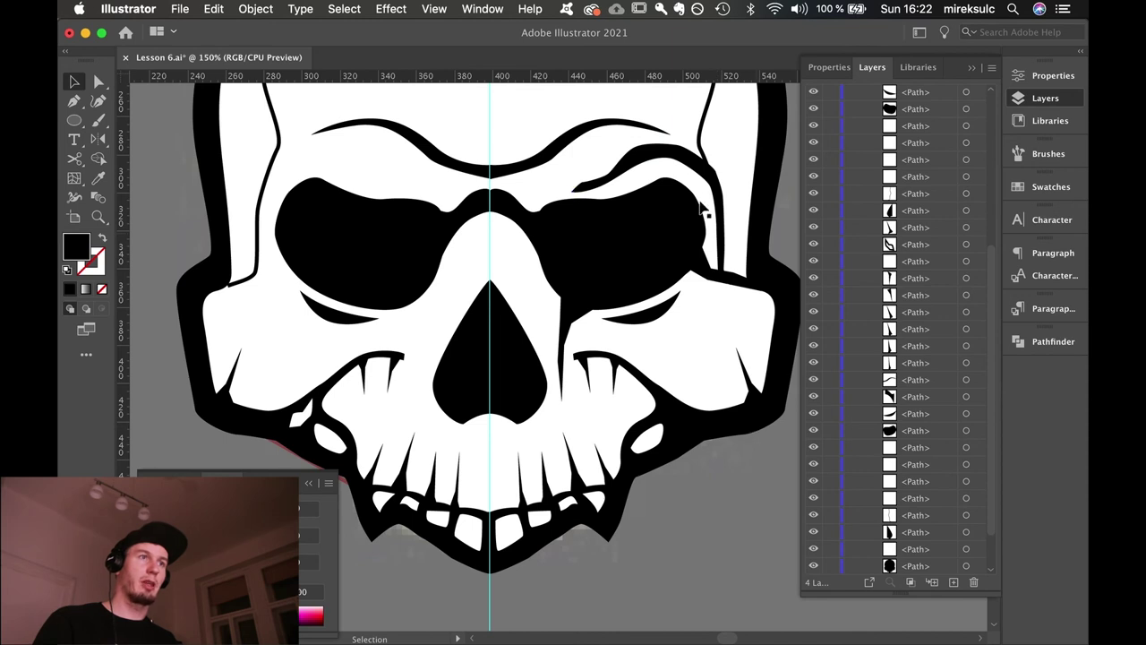
key("a")
left_click(634, 153)
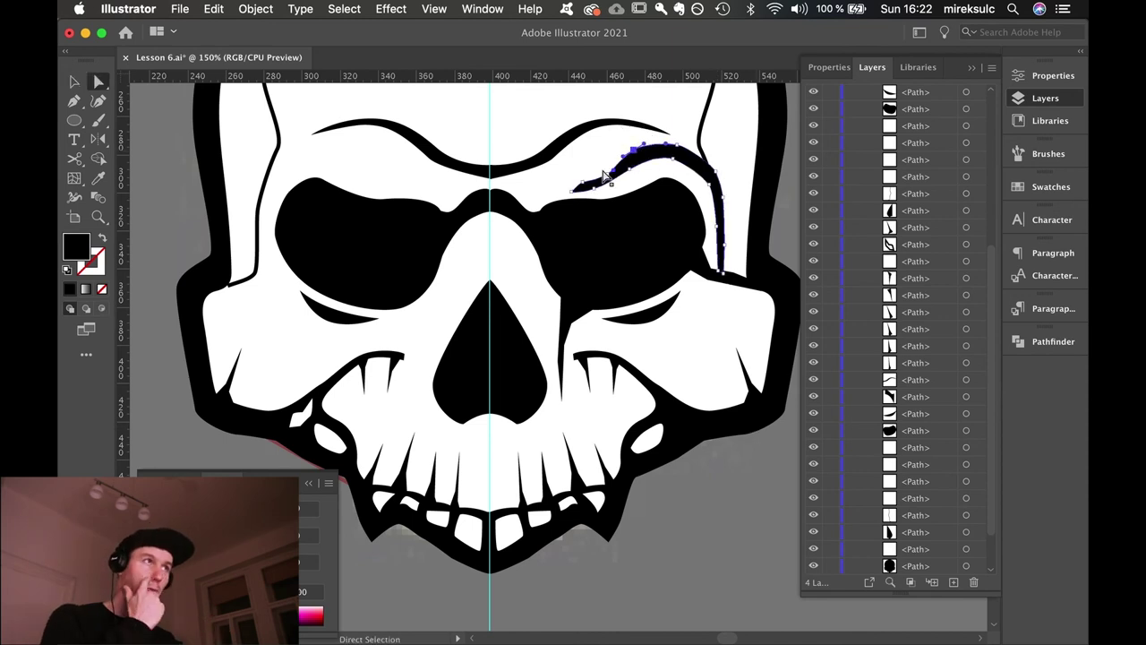
left_click(584, 186)
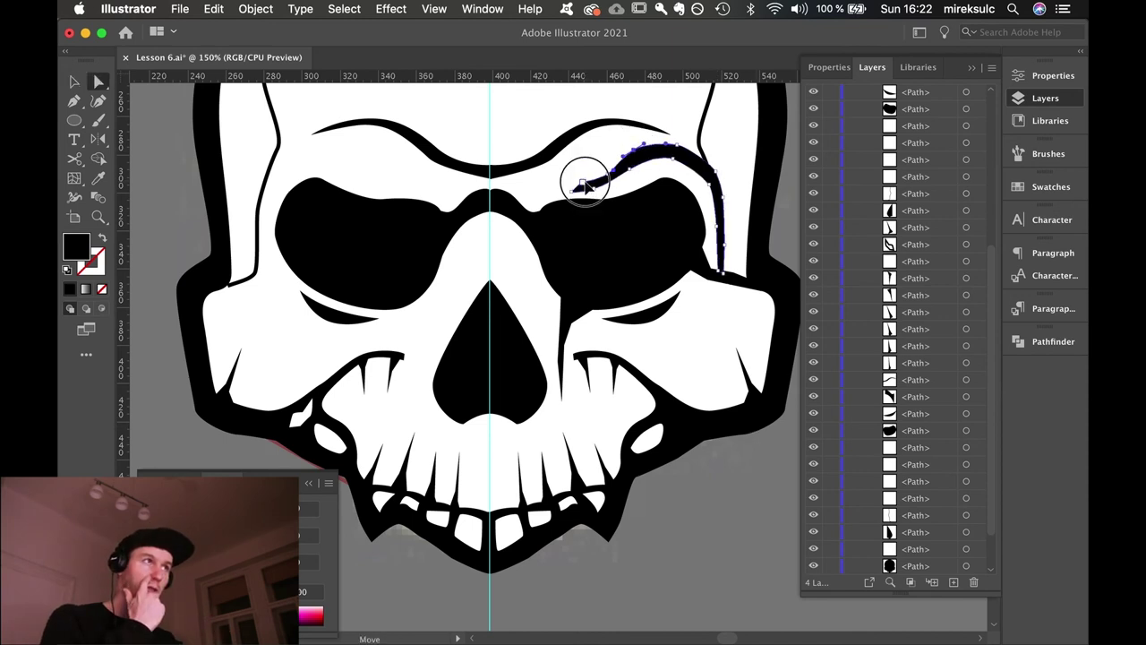
left_click(760, 490)
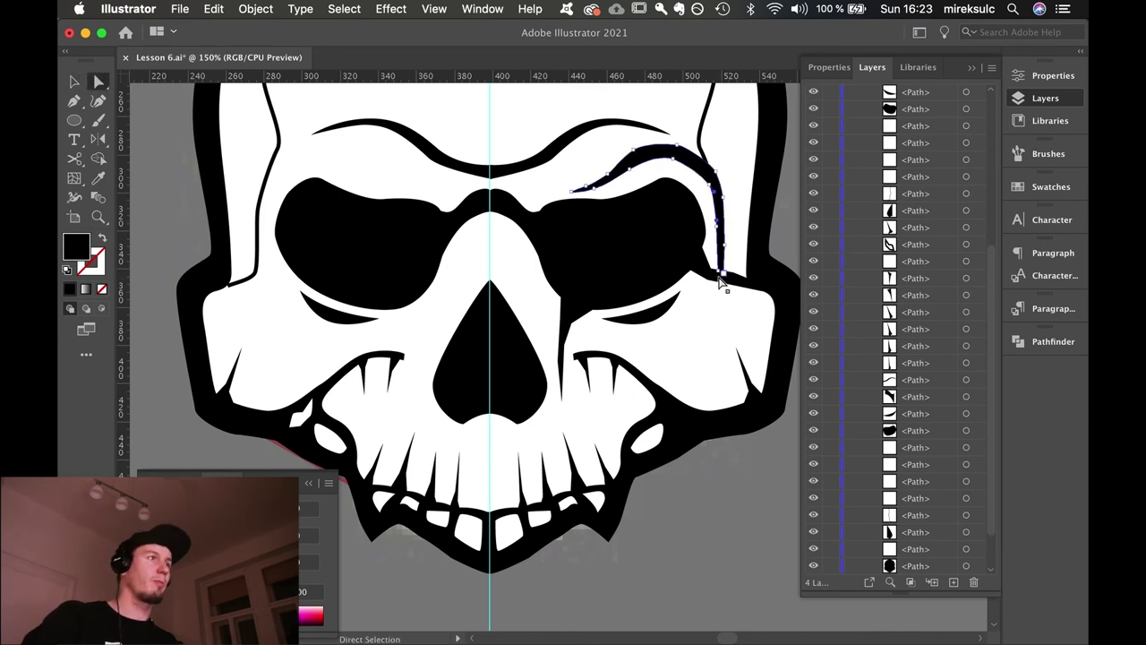
Bend the band's lower end in toward the right eye socket's outer edge and shift the whole band slightly toward the nose.
left_click_drag(717, 271, 711, 256)
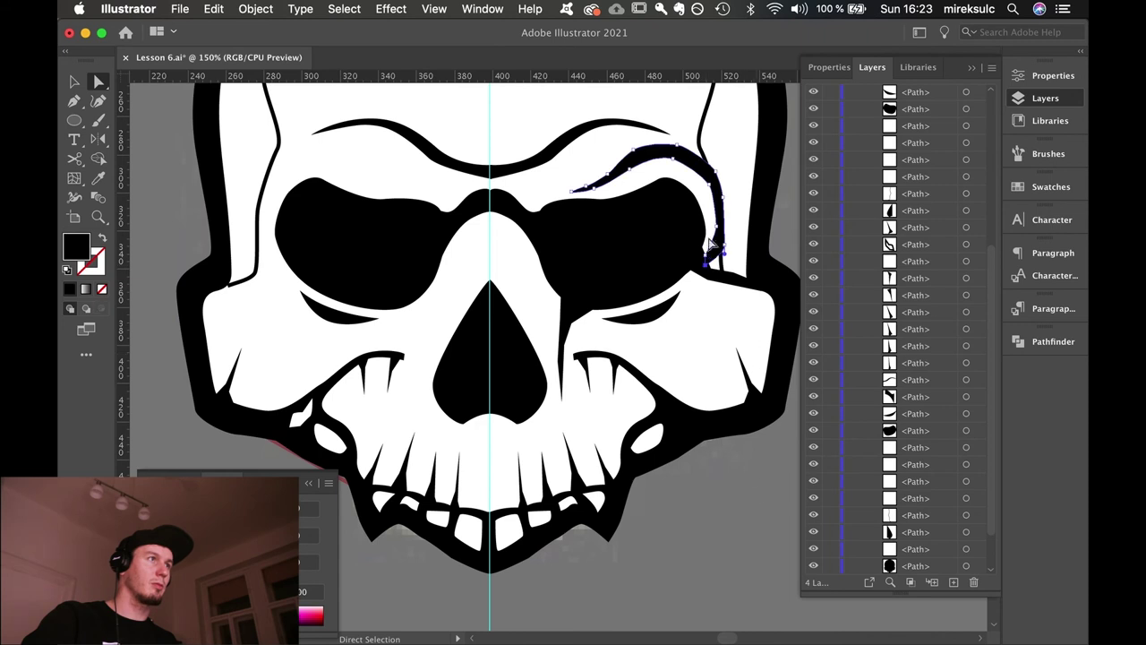
left_click(710, 243)
left_click(721, 242)
left_click_drag(725, 254, 721, 273)
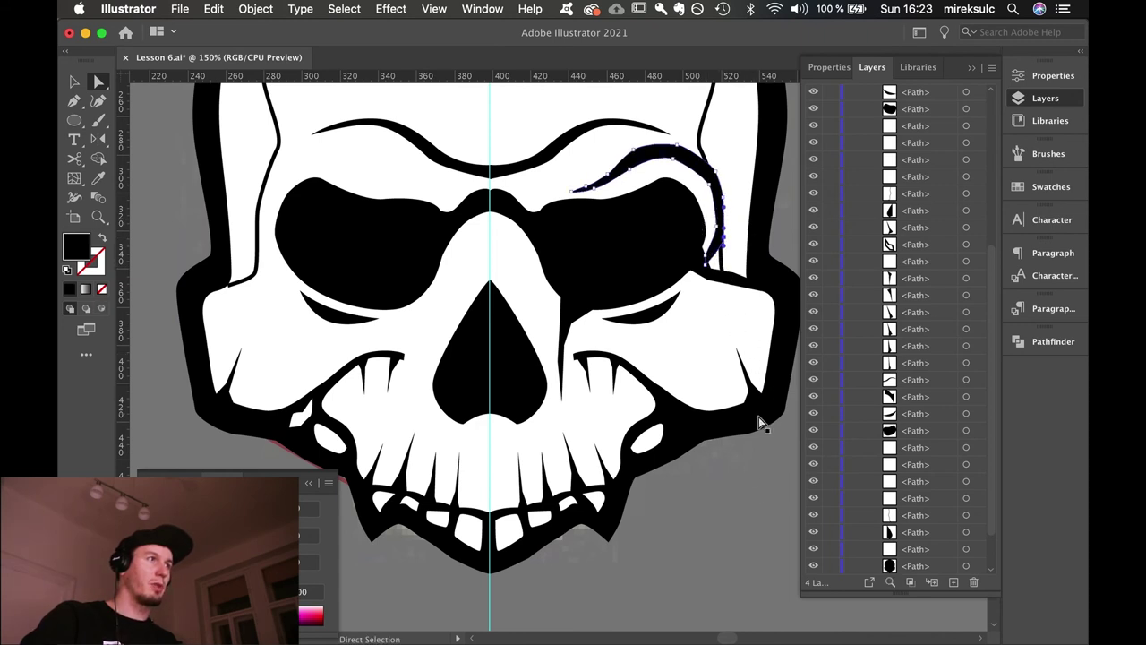
key("v")
left_click_drag(713, 213, 706, 216)
left_click(741, 493)
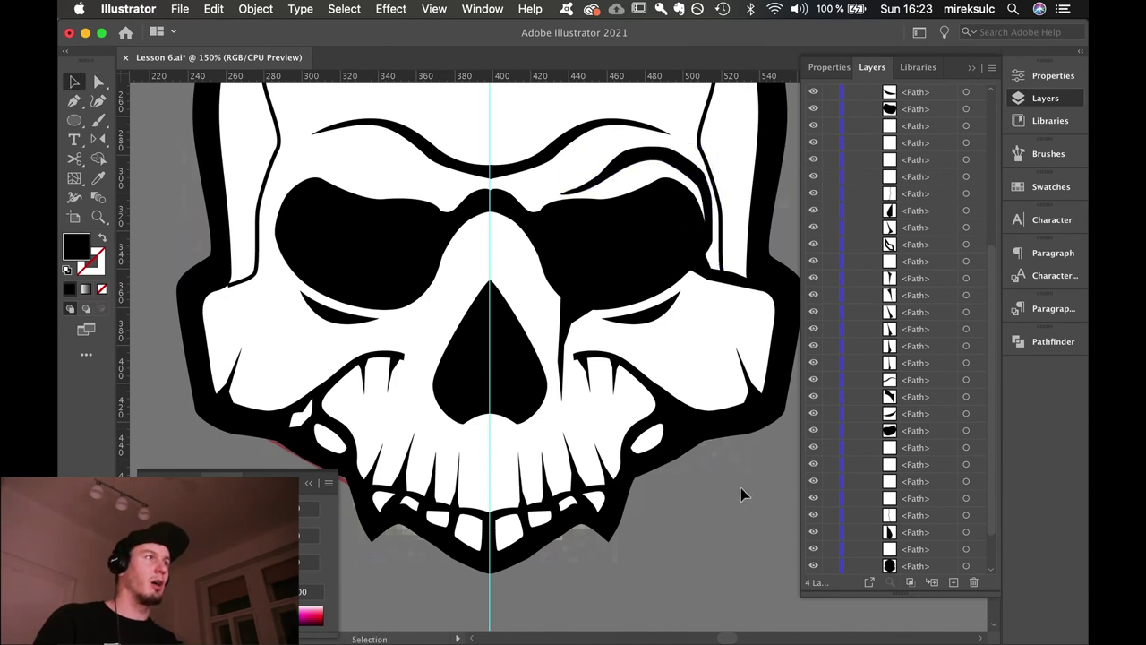
Reflect a copy of the right eye socket's black shading shapes across the vertical centre guide onto the left side.
key("a")
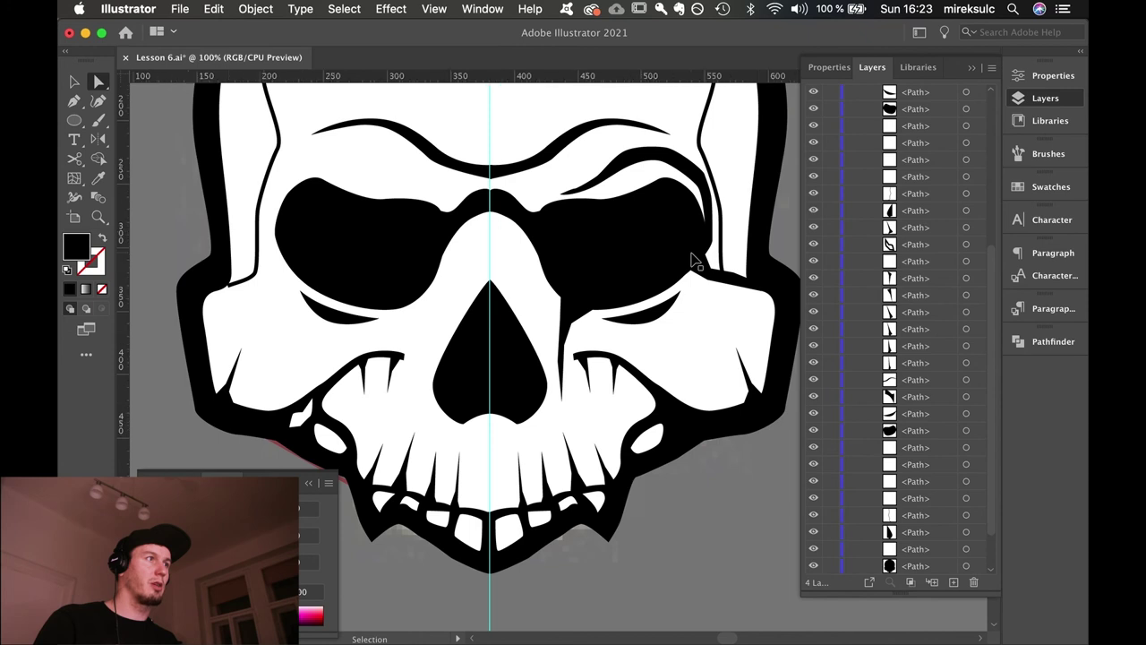
key("super+minus")
key("super+minus")
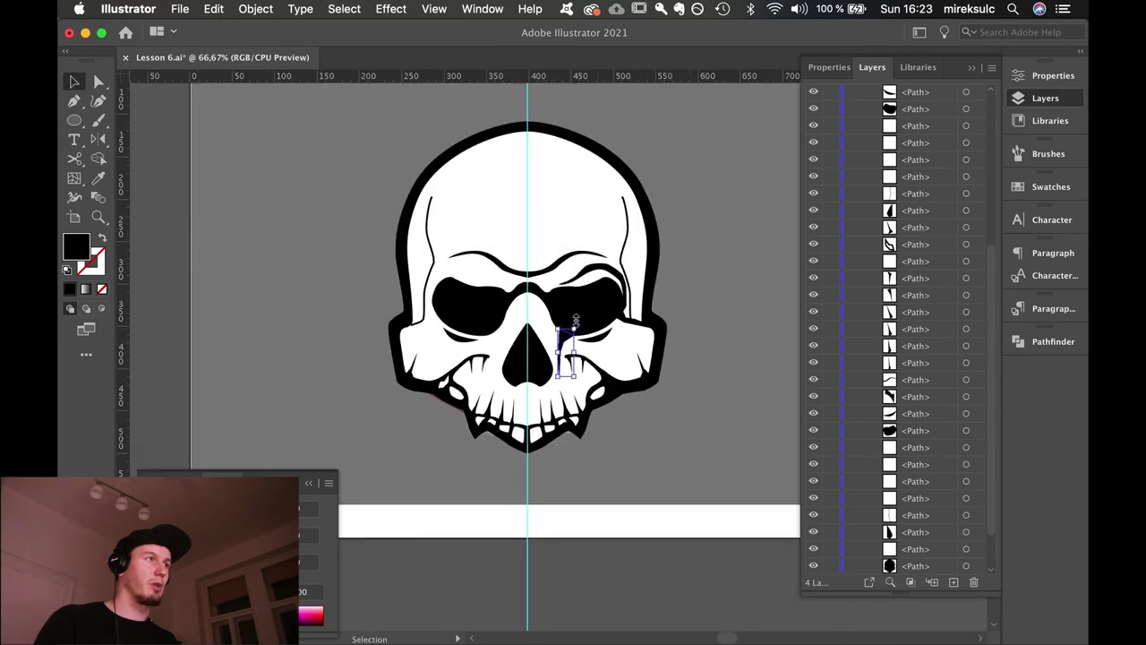
left_click(595, 271, "shift")
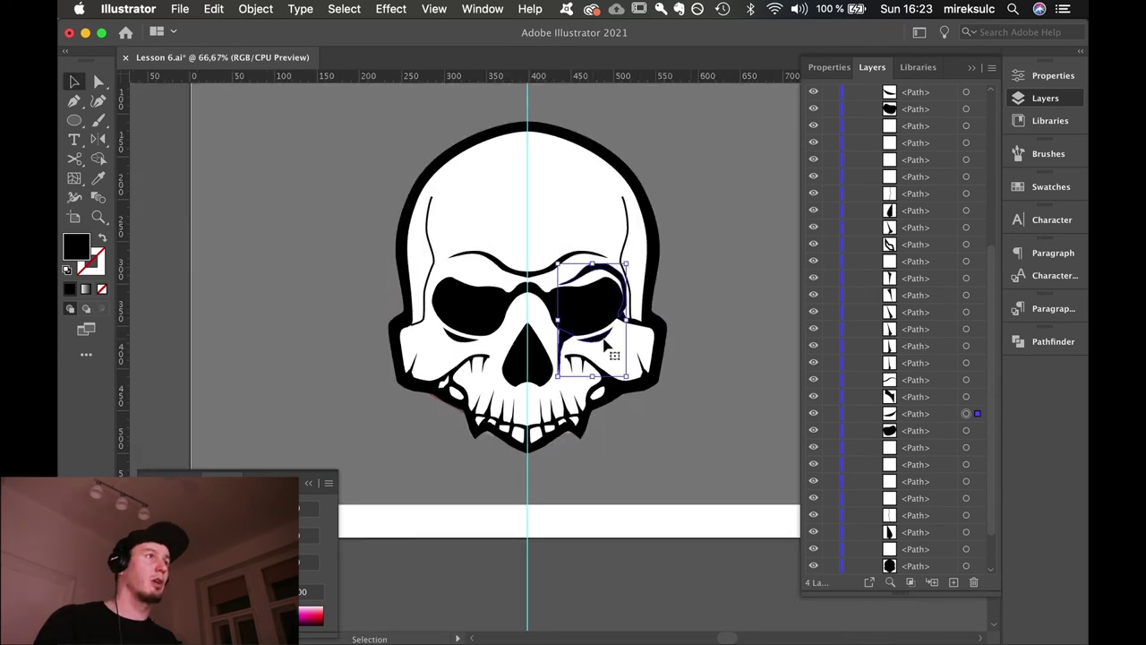
key("o")
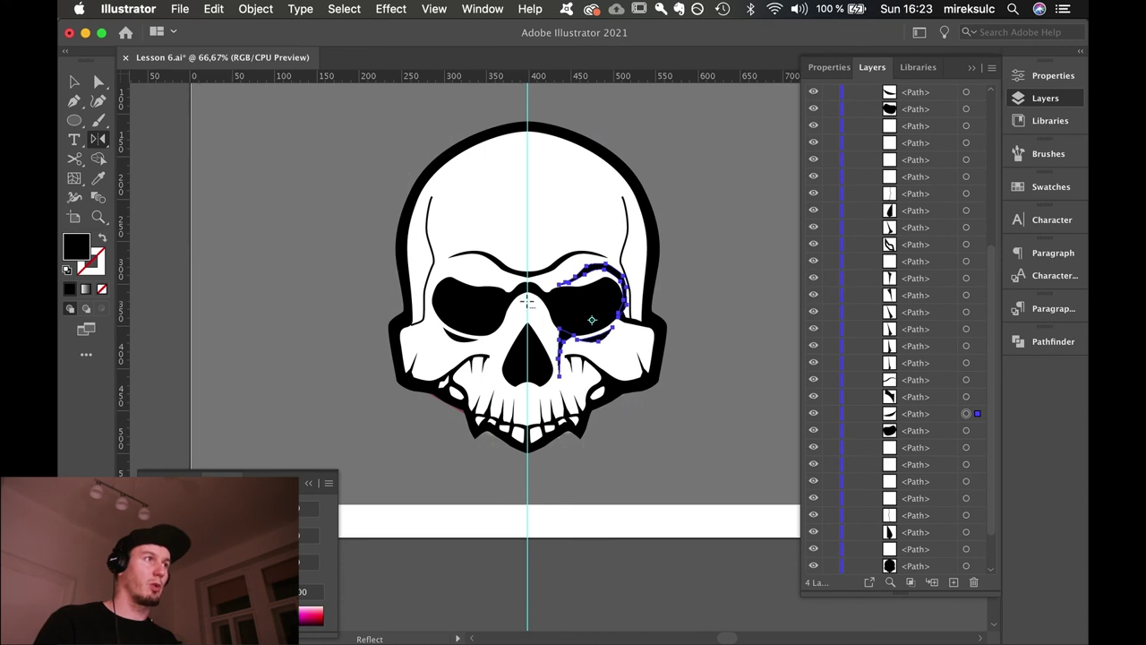
left_click(529, 304, "alt")
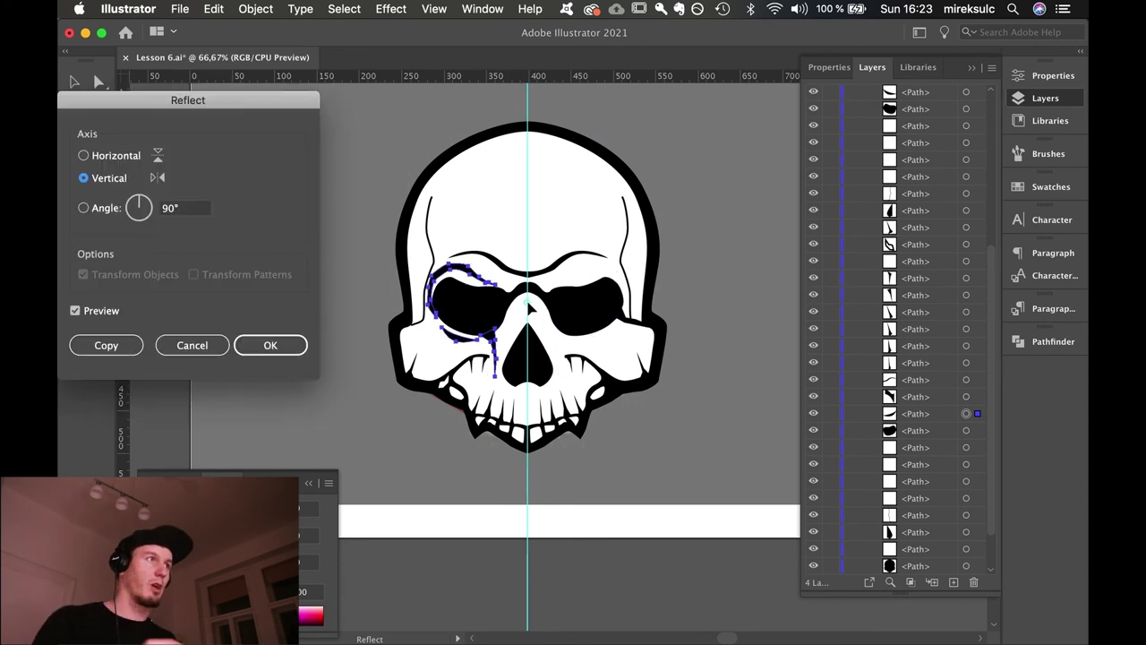
left_click(112, 345)
key("v")
key("super+shift+a")
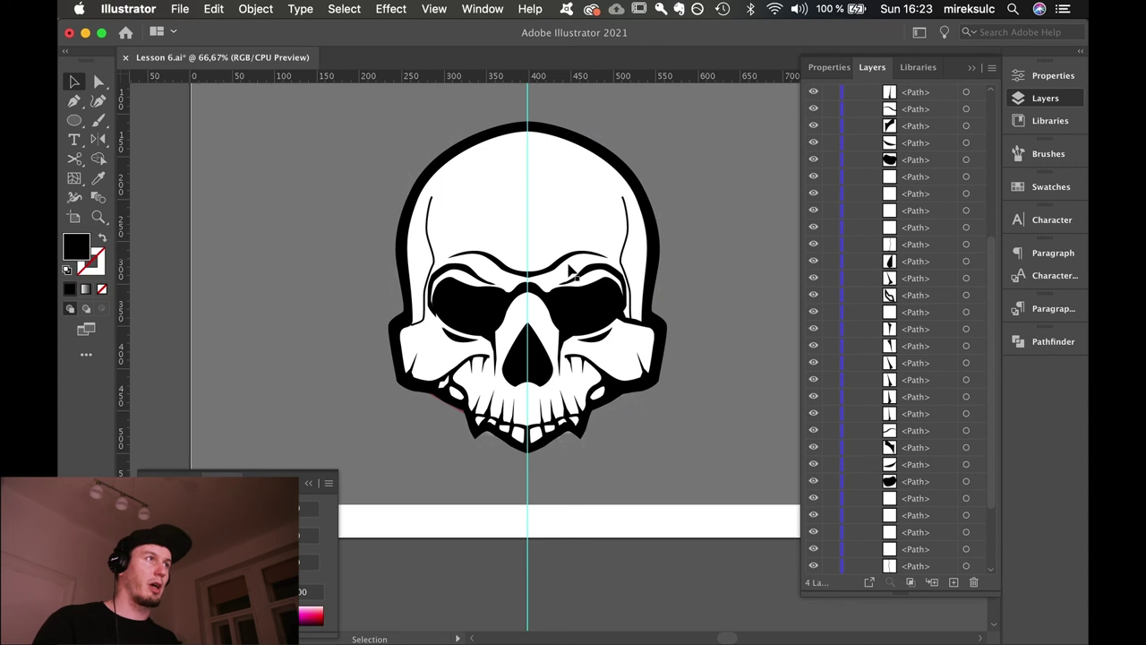
Widen both wavy brow lines symmetrically out to the temple lines and move them up slightly.
left_click(564, 260, "shift")
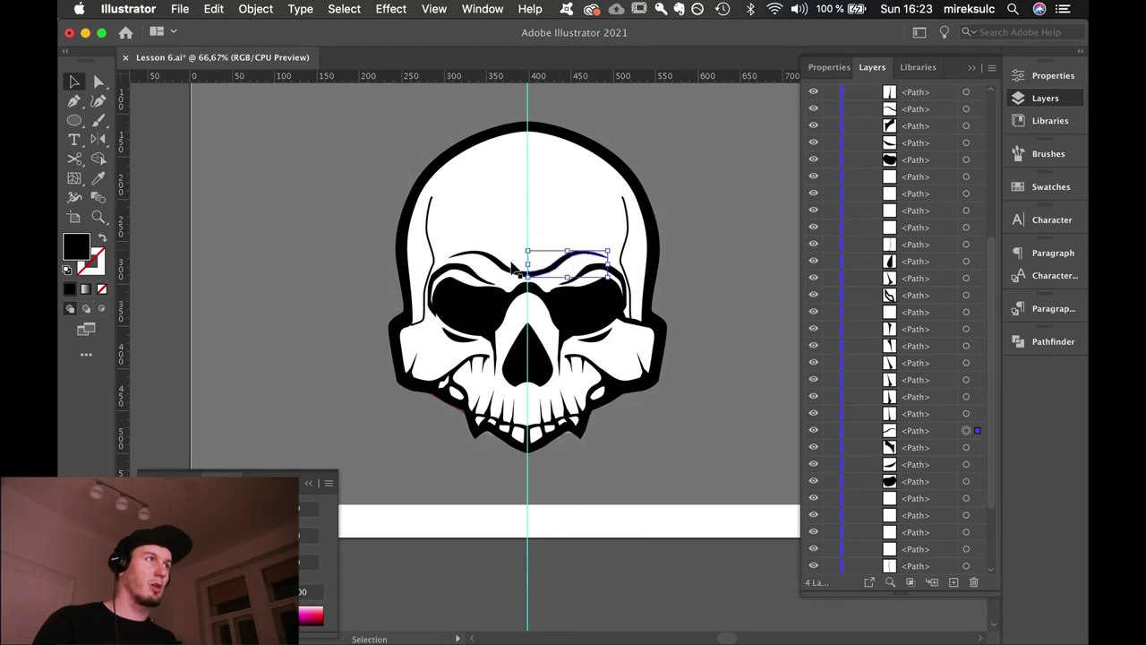
left_click(514, 272, "shift")
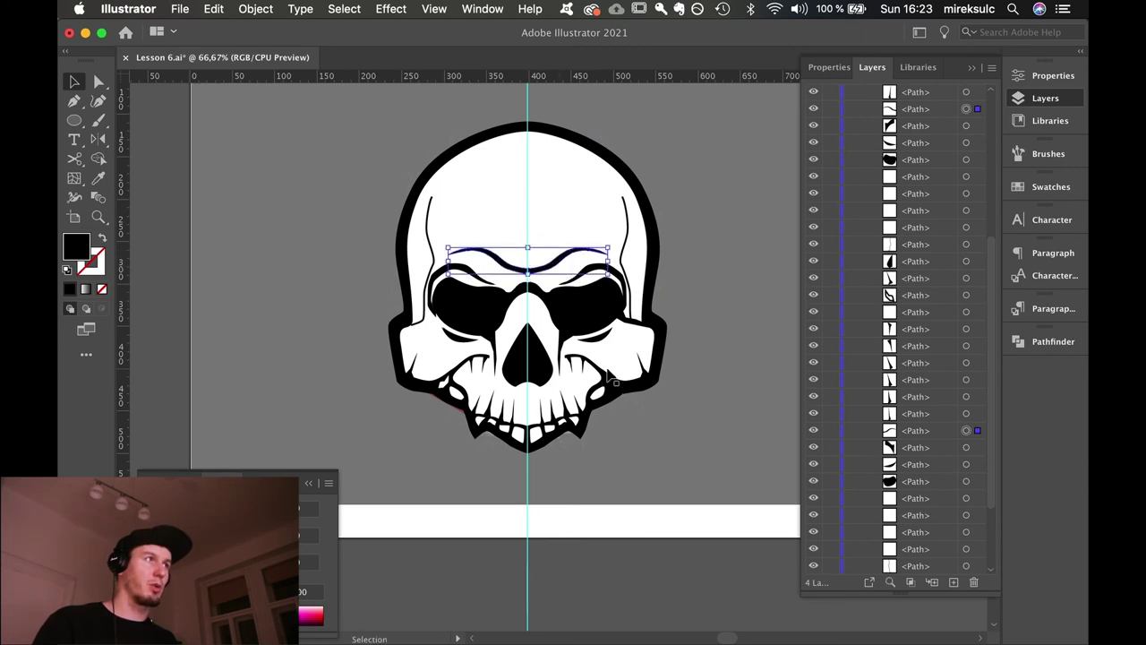
left_click_drag(555, 262, 621, 250)
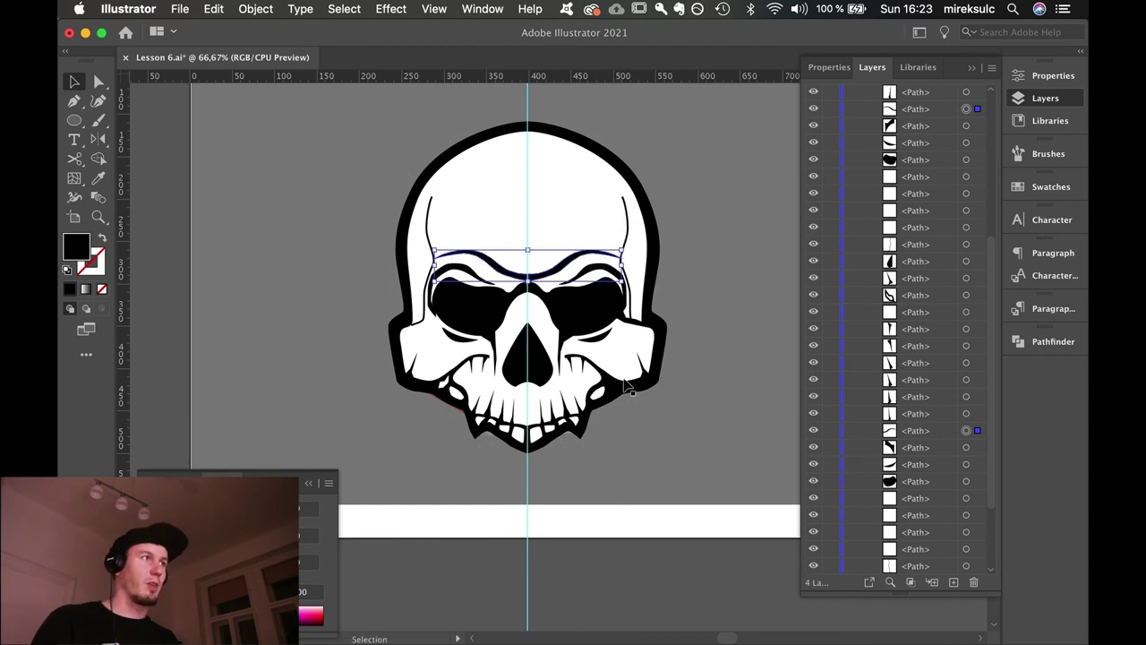
left_click(664, 598)
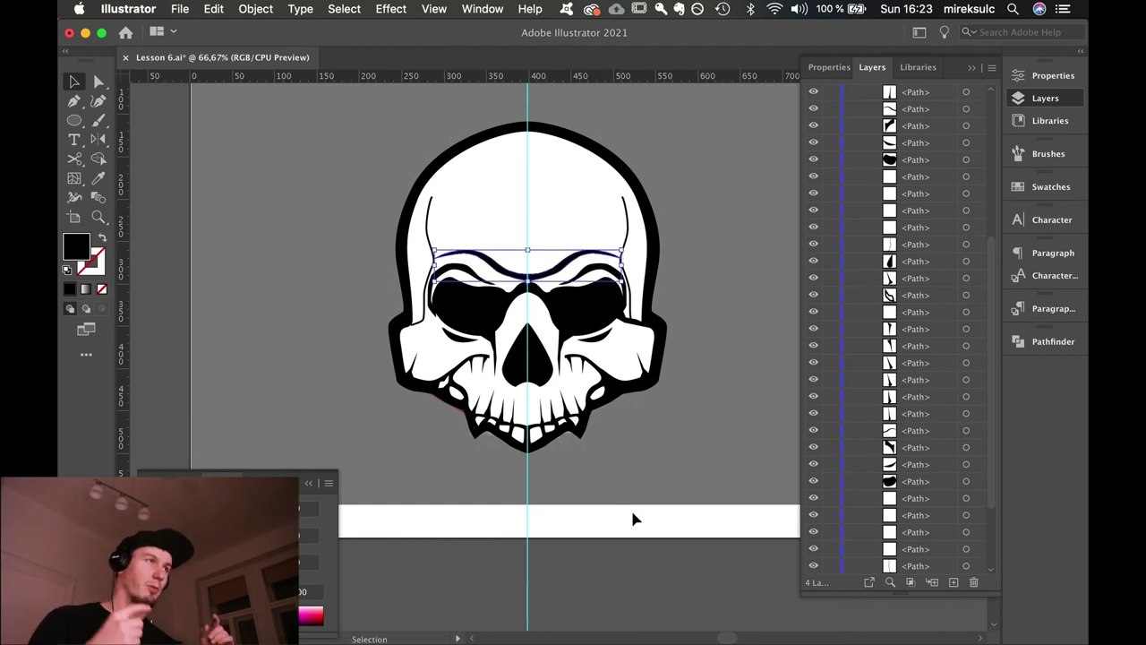
left_click(536, 267)
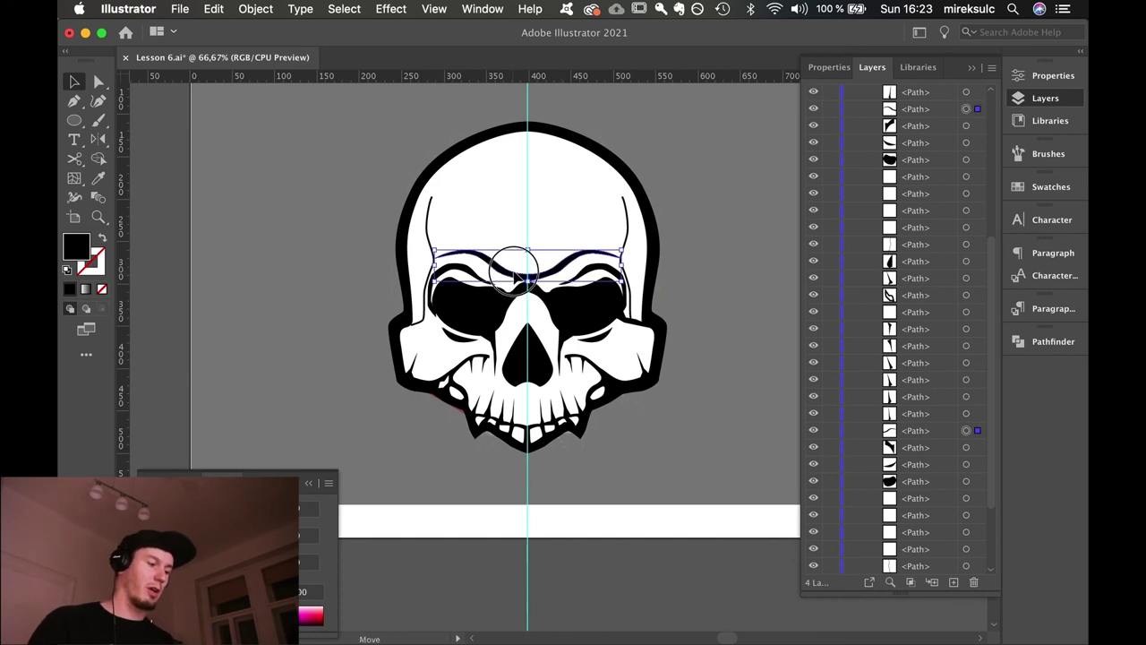
left_click(518, 275, "shift")
left_click(728, 568)
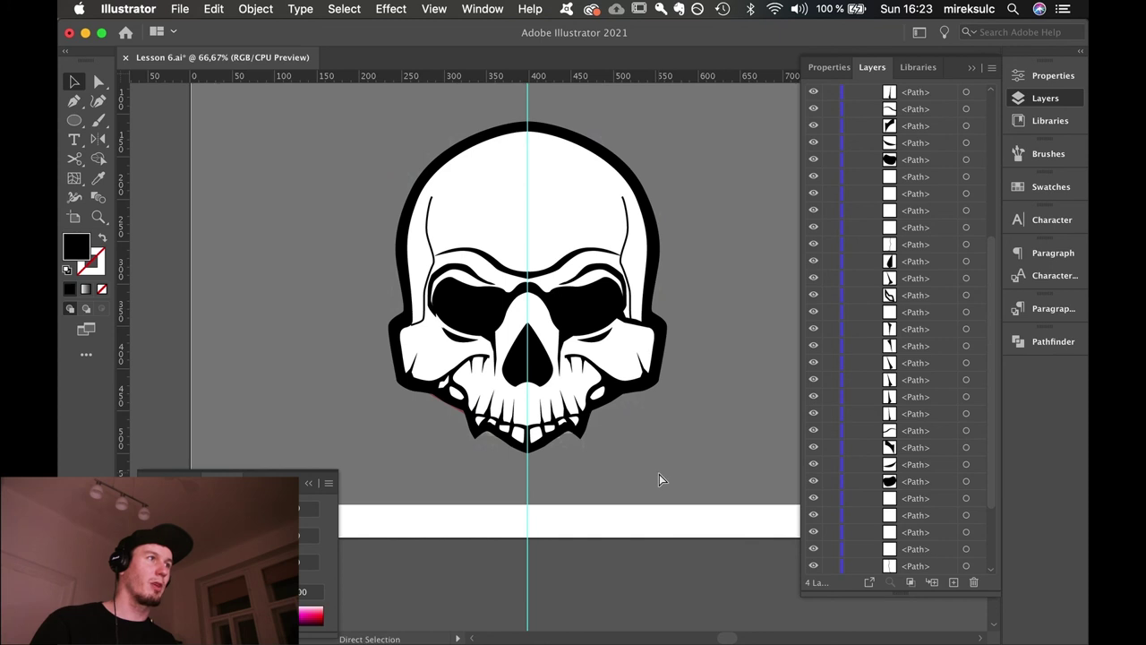
Group the two wavy brow lines and narrow the group symmetrically so its ends stop short of the temple lines.
key("super+1")
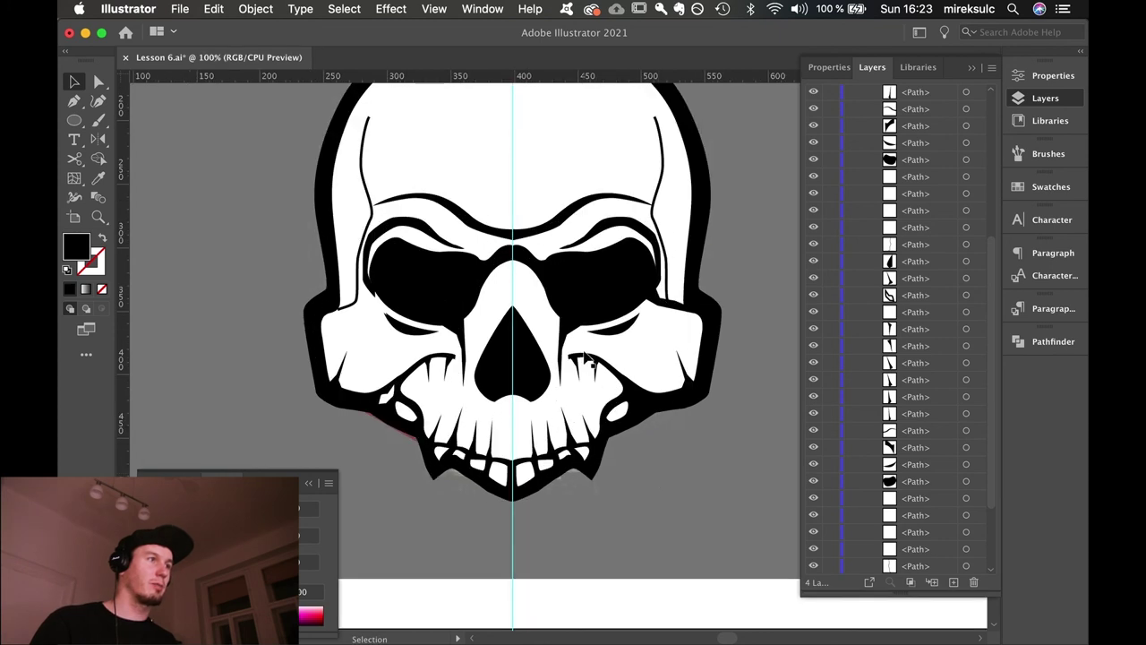
left_click(595, 207)
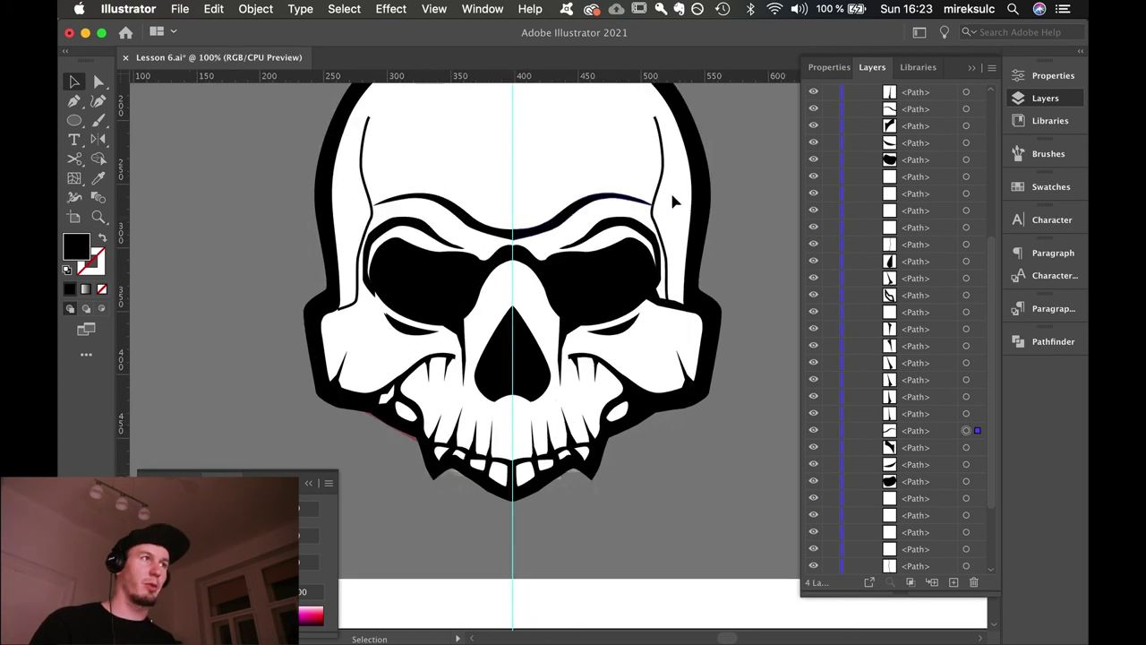
left_click(491, 234, "shift")
key("super+g")
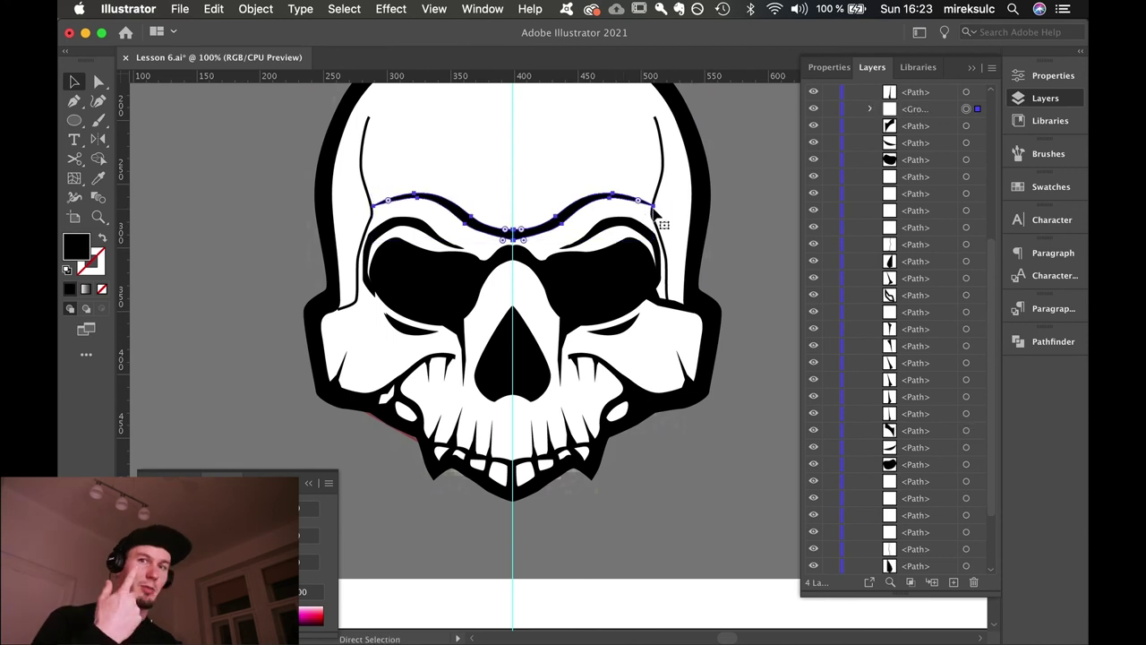
left_click_drag(653, 216, 617, 215)
left_click(668, 616)
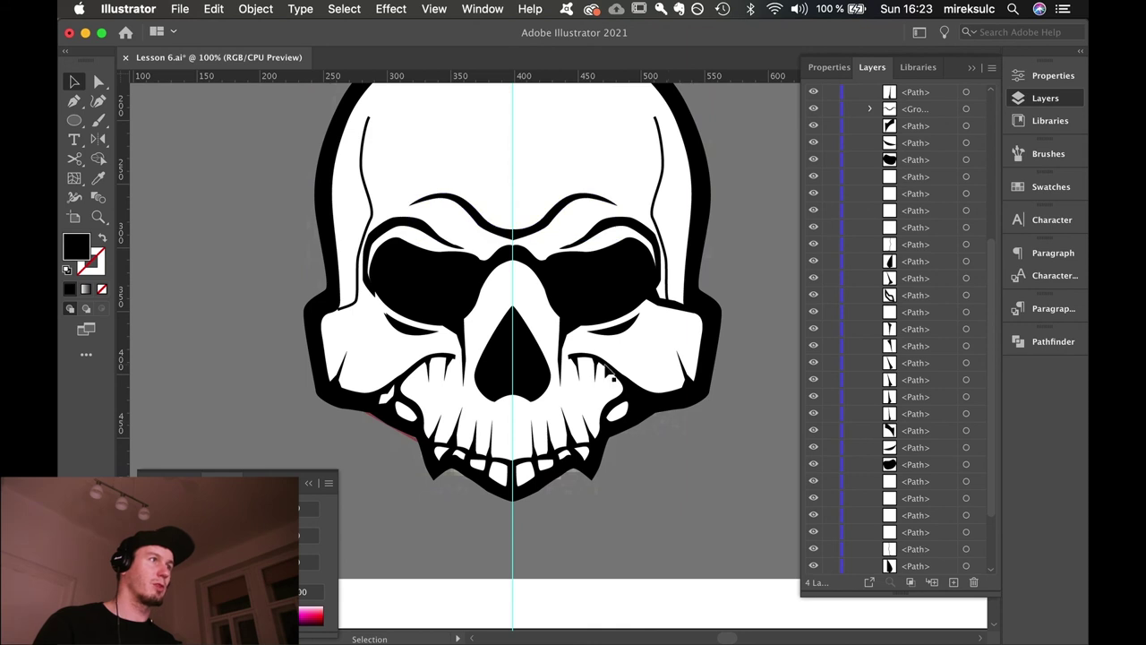
Draw a round eye in each black eye socket with the Ellipse tool and fill both with the skull's white.
key("l")
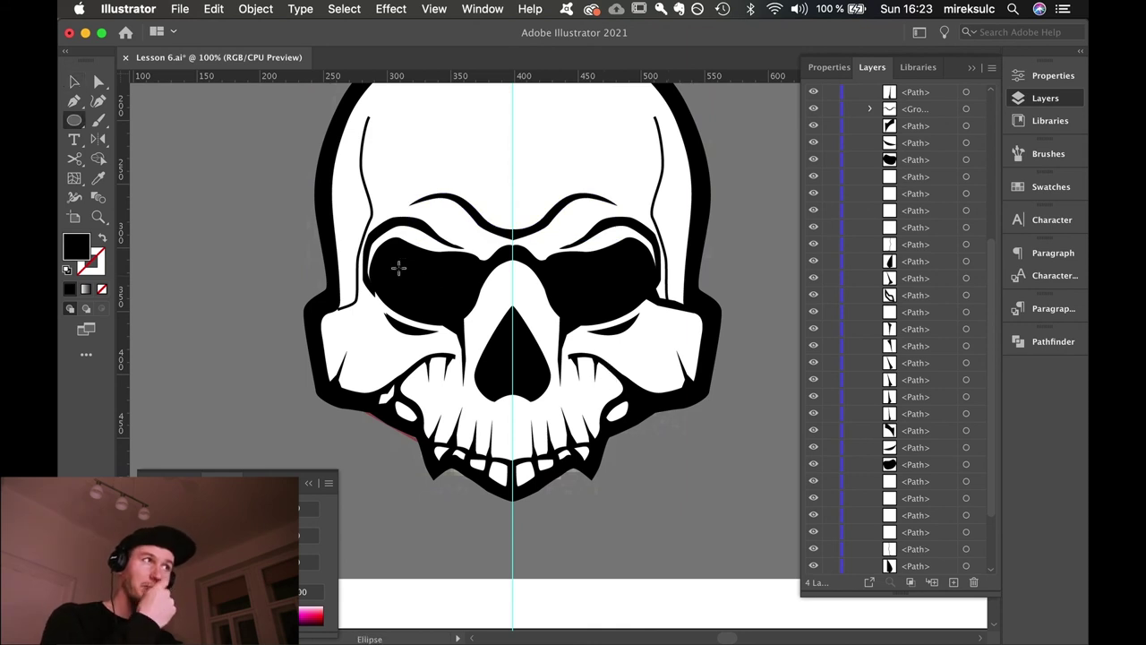
left_click_drag(401, 264, 598, 293)
key("i")
left_click(536, 156)
key("v")
Select both white eye circles and nudge them slightly left to centre them on the guide.
left_click(438, 287, "shift")
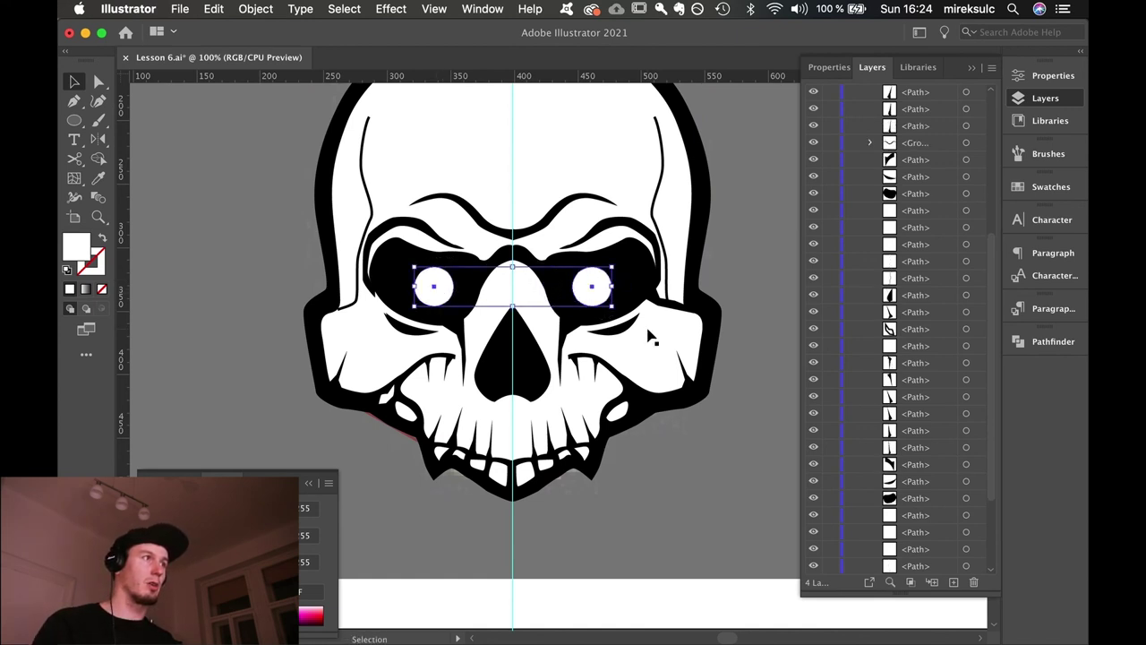
key("Left")
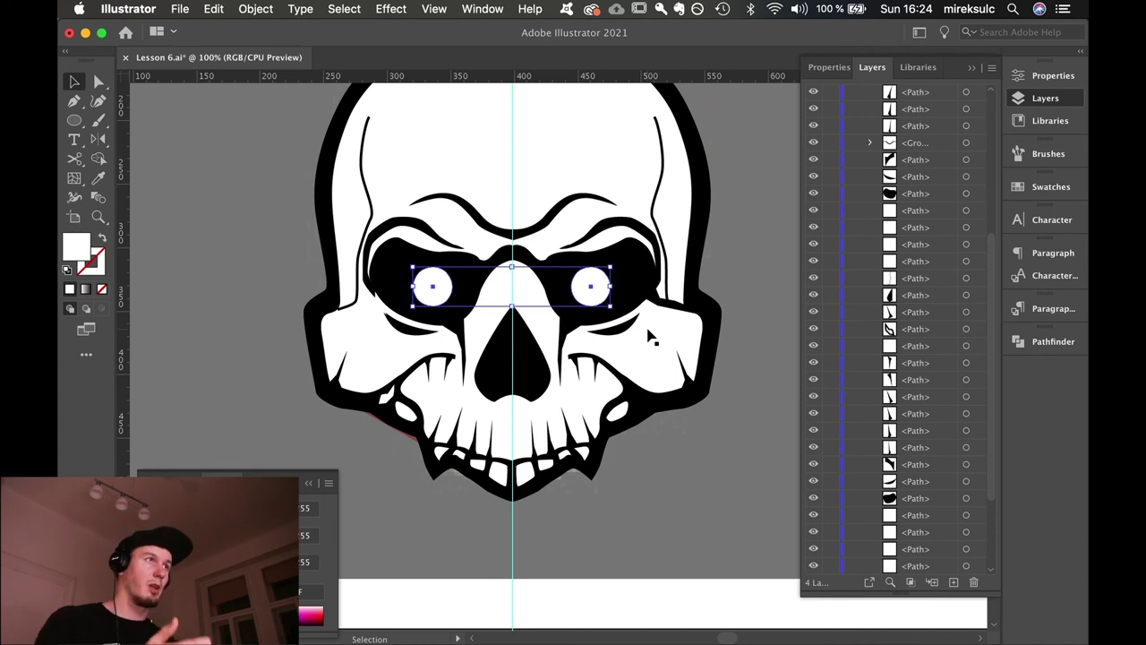
key("Left")
key("Right")
key("Left")
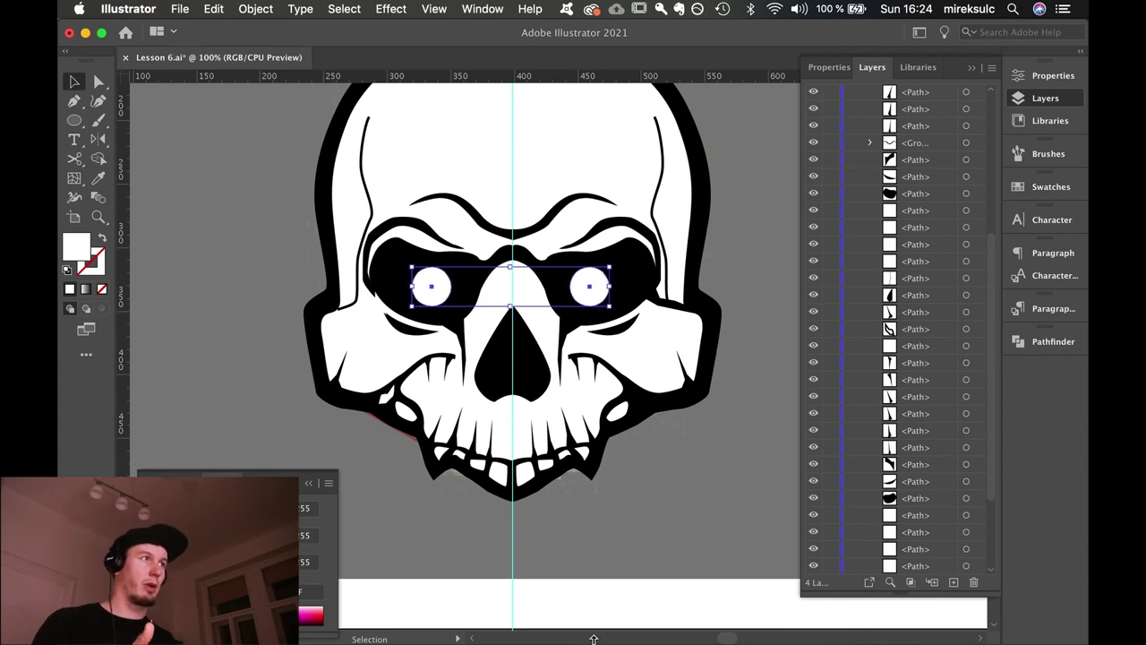
left_click(607, 617)
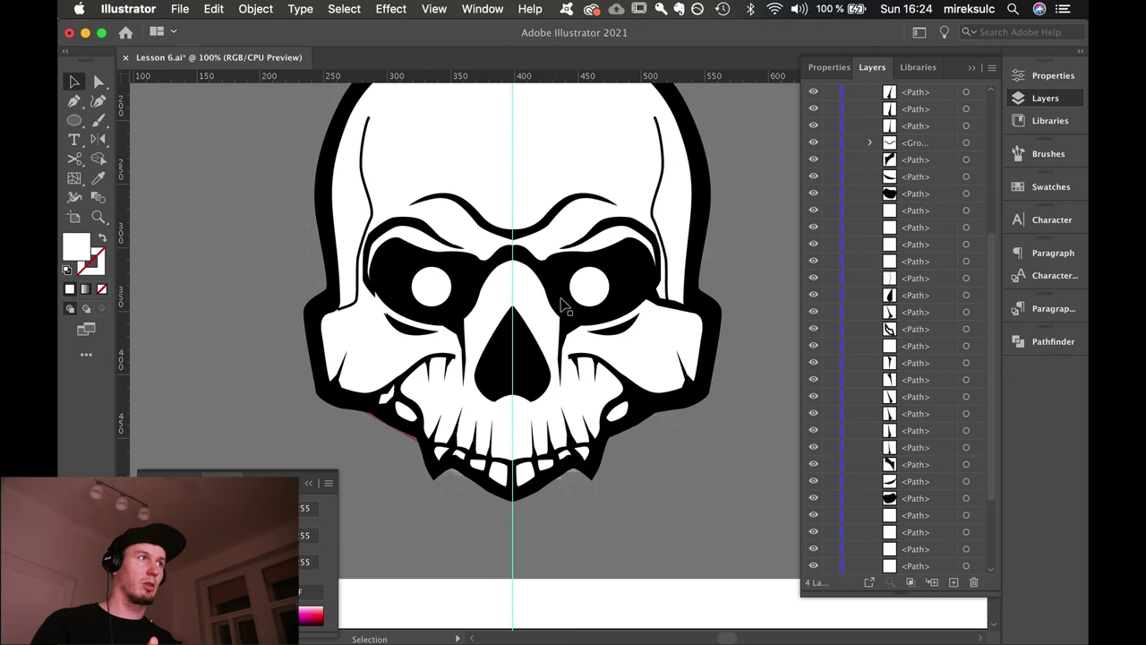
Continue the right temple line with the Pen tool down its outer side and close it as a tapered shape at the cheekbone.
key("super+minus")
key("super+minus")
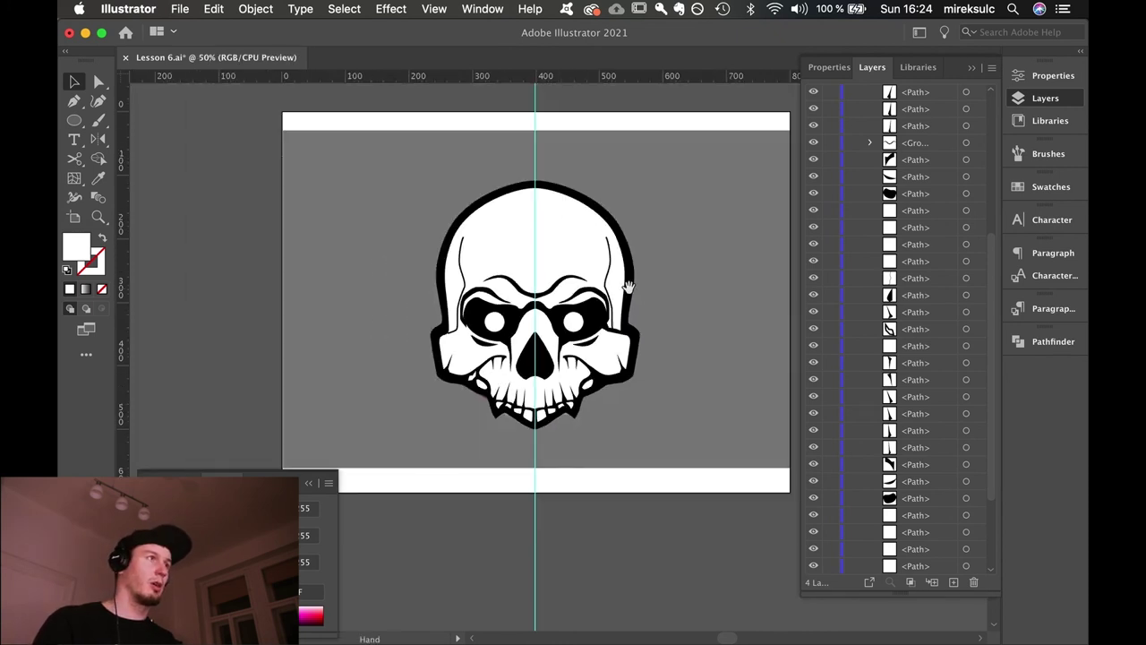
left_click_drag(632, 288, 549, 290)
left_click(535, 283)
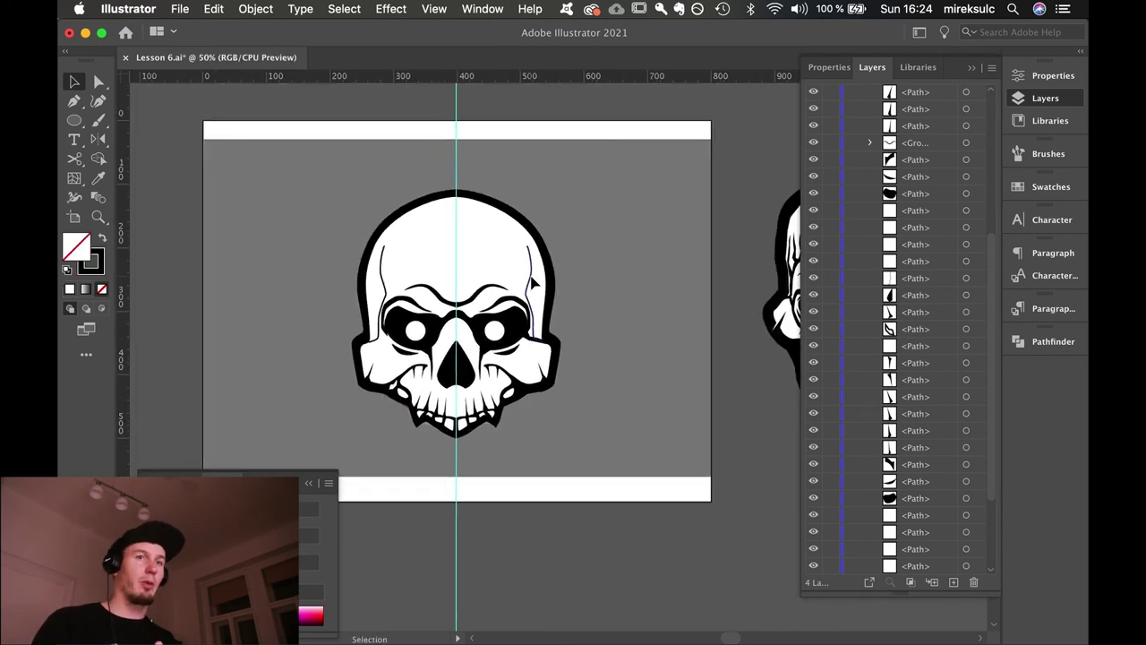
key("a")
key("super+plus")
key("super+plus")
key("super+plus")
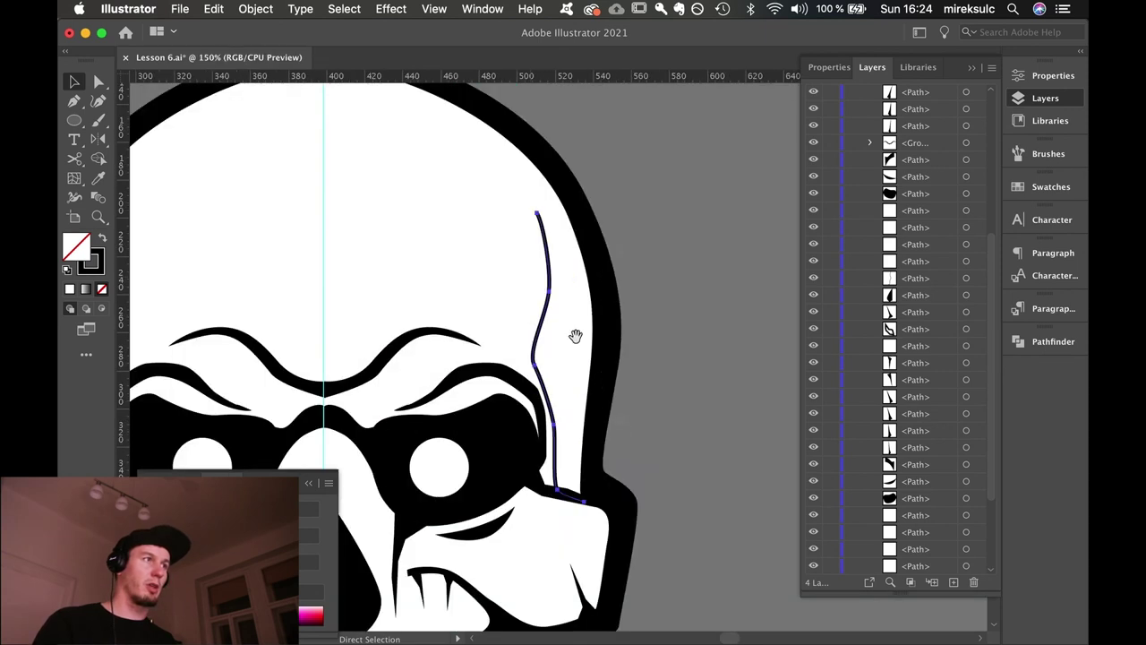
key("super+plus")
key("p")
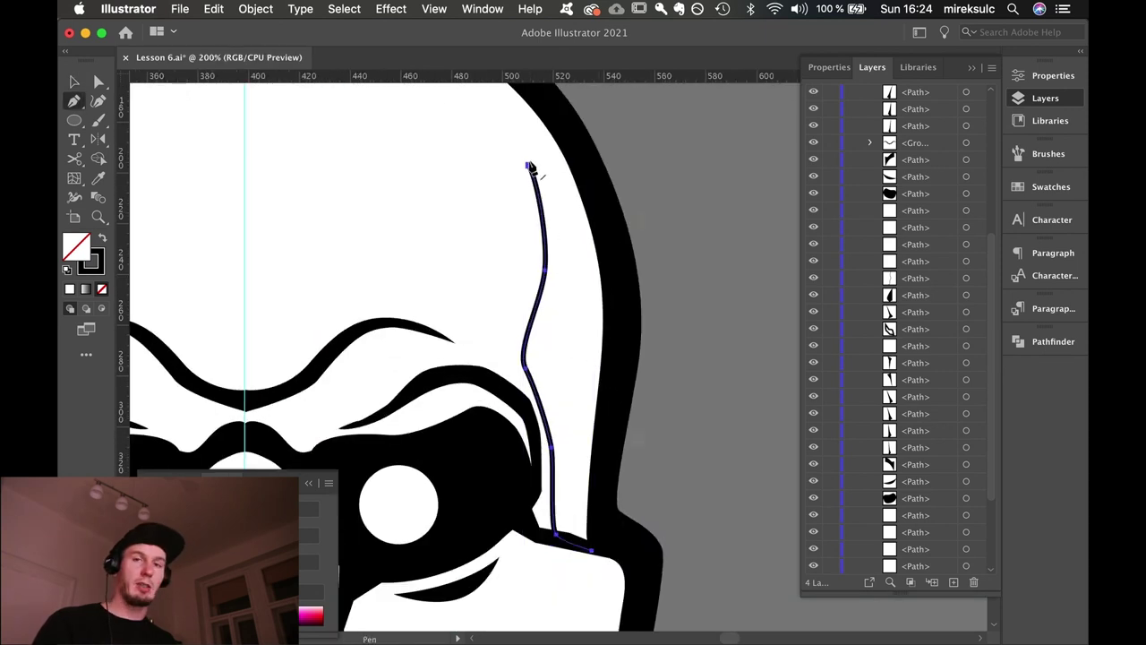
left_click(530, 167)
left_click_drag(546, 212, 550, 224)
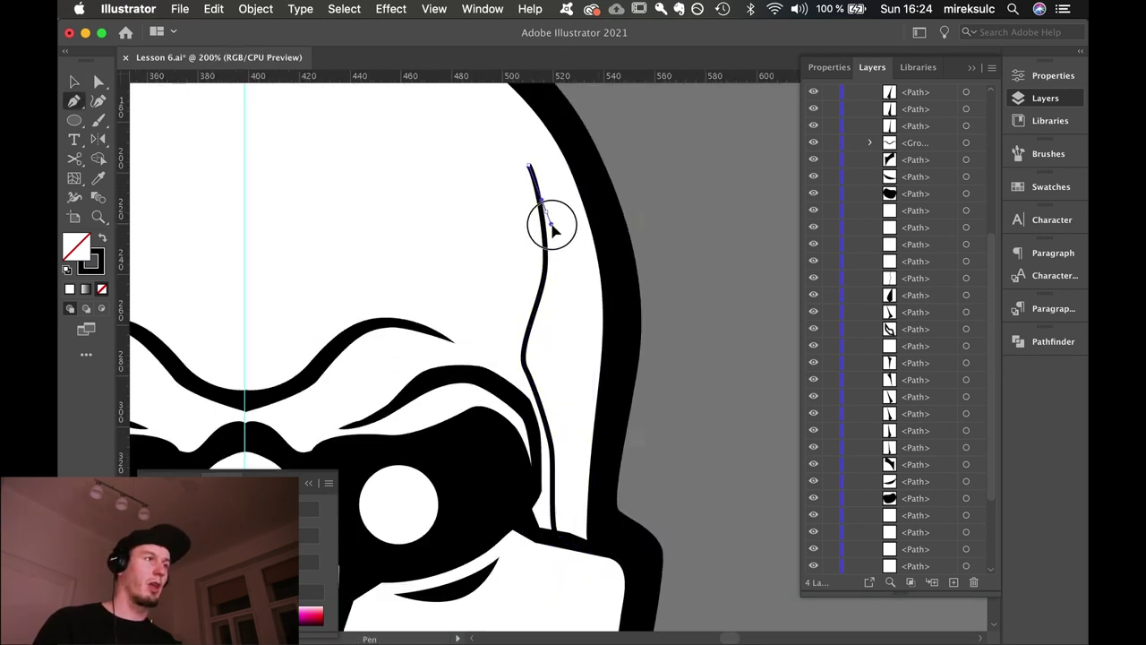
left_click(552, 270)
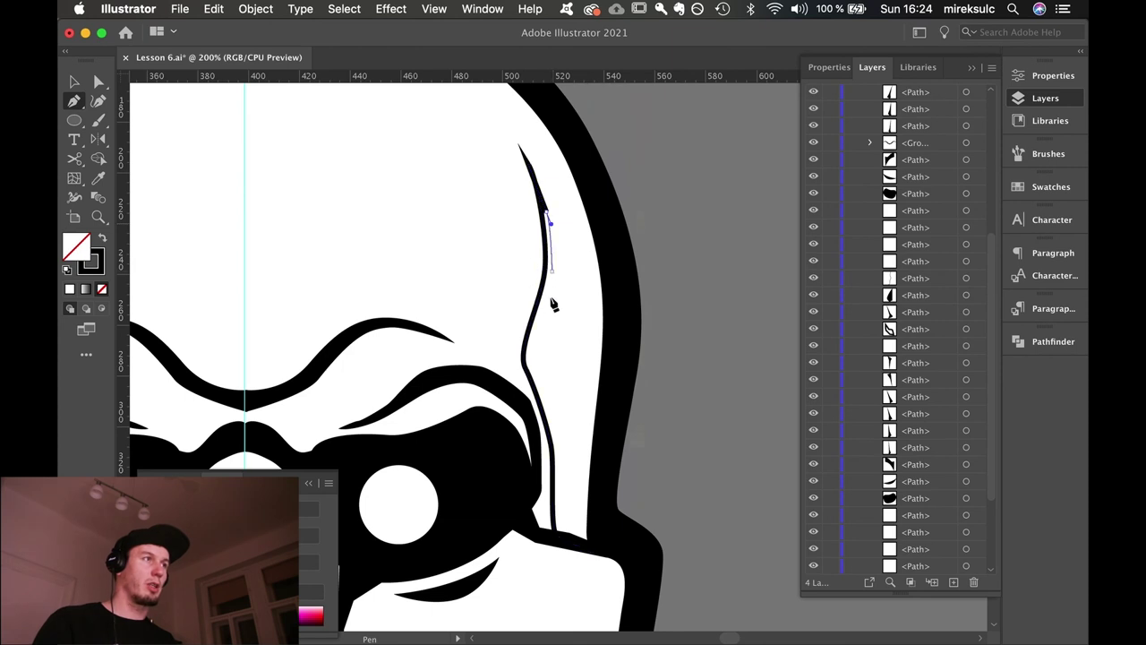
left_click(534, 356)
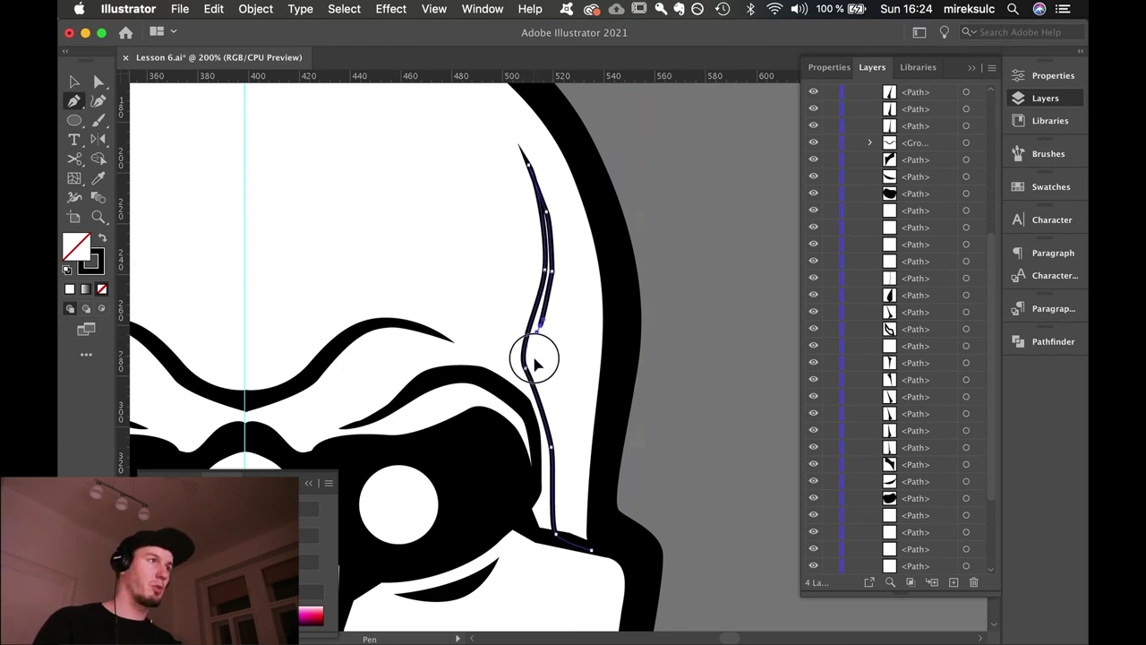
left_click(566, 465)
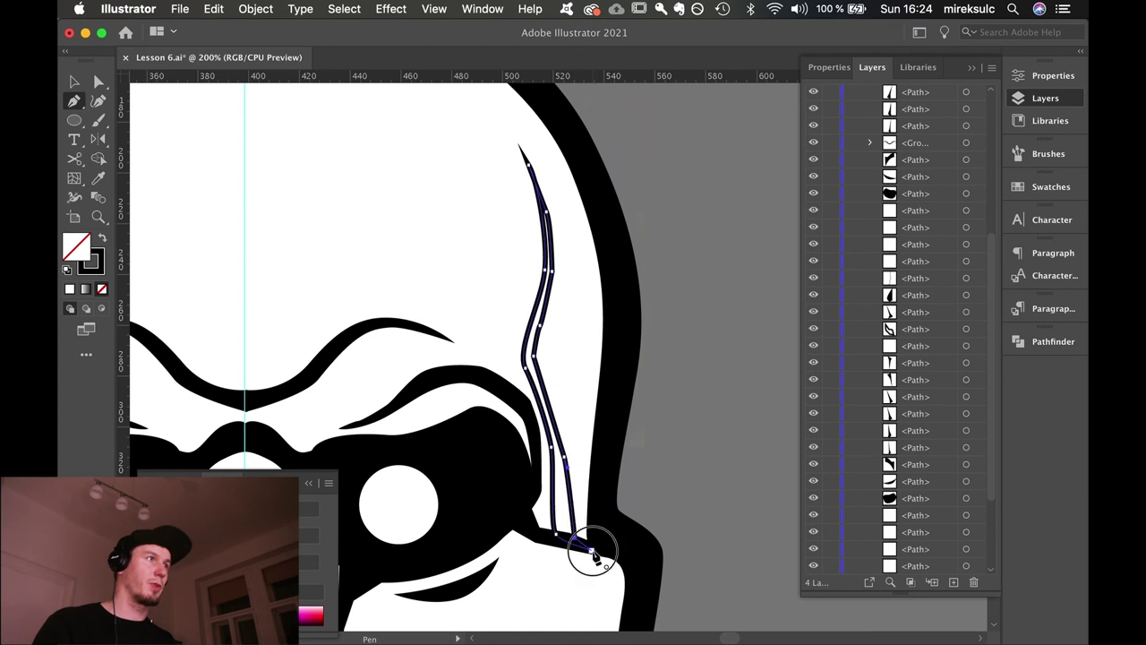
left_click(588, 545)
Give the closed right temple shape the silhouette's solid black fill without a stroke, sampled with the Eyedropper.
key("o")
key("v")
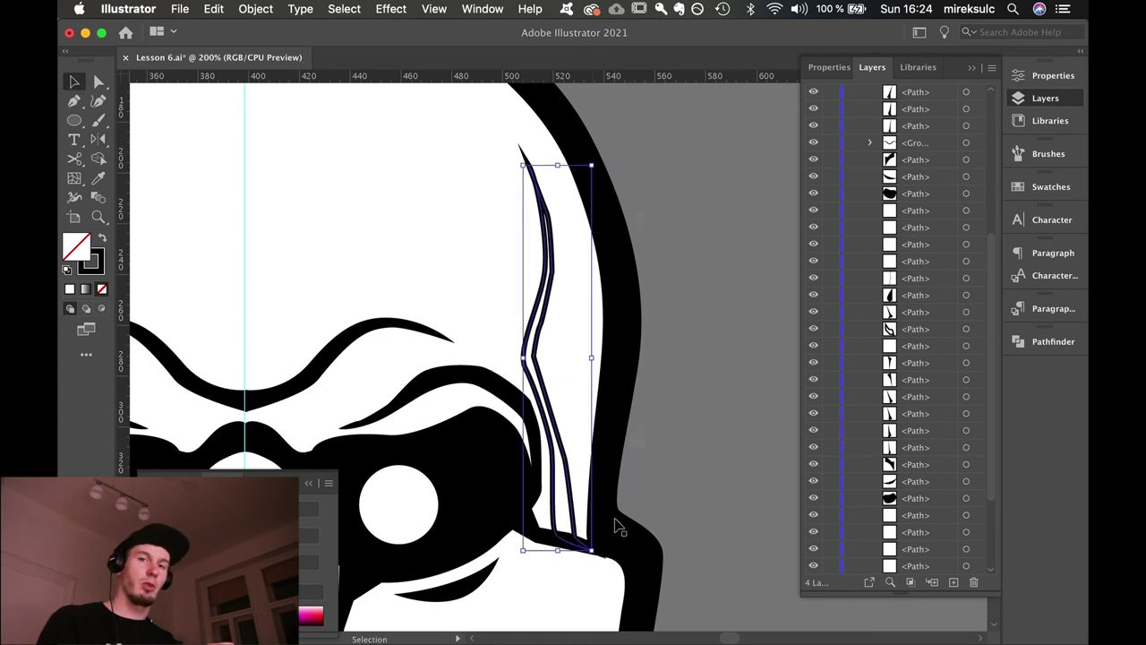
key("i")
left_click(609, 484)
key("v")
Delete the thin, untapered temple line on the left side of the forehead.
key("super+minus")
key("super+minus")
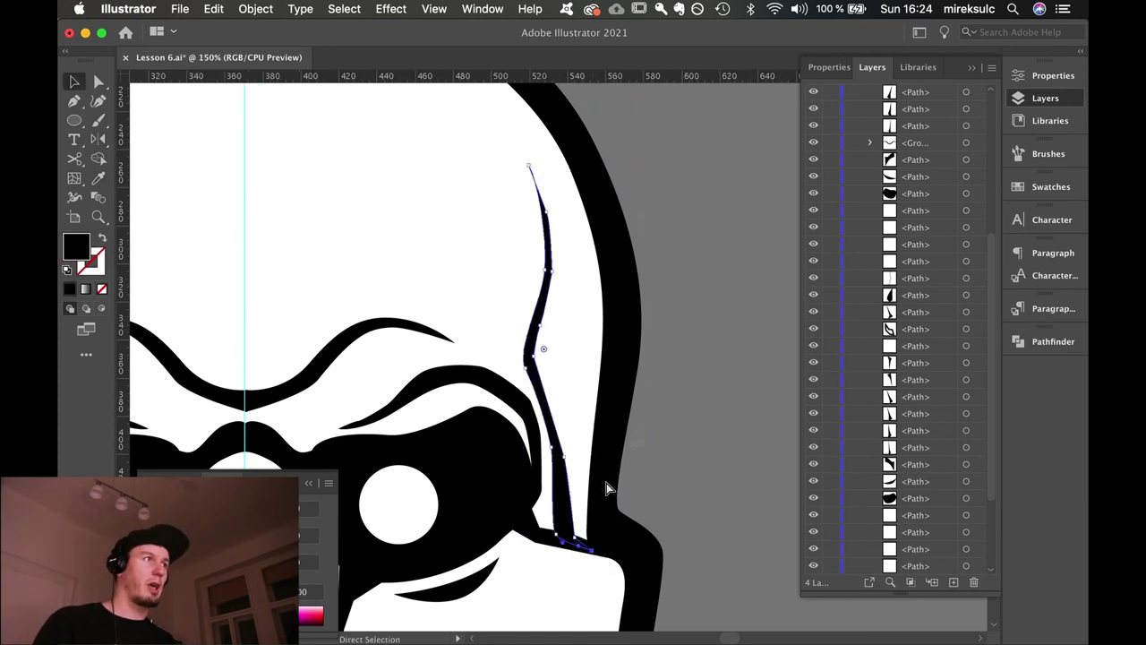
left_click_drag(397, 311, 409, 315)
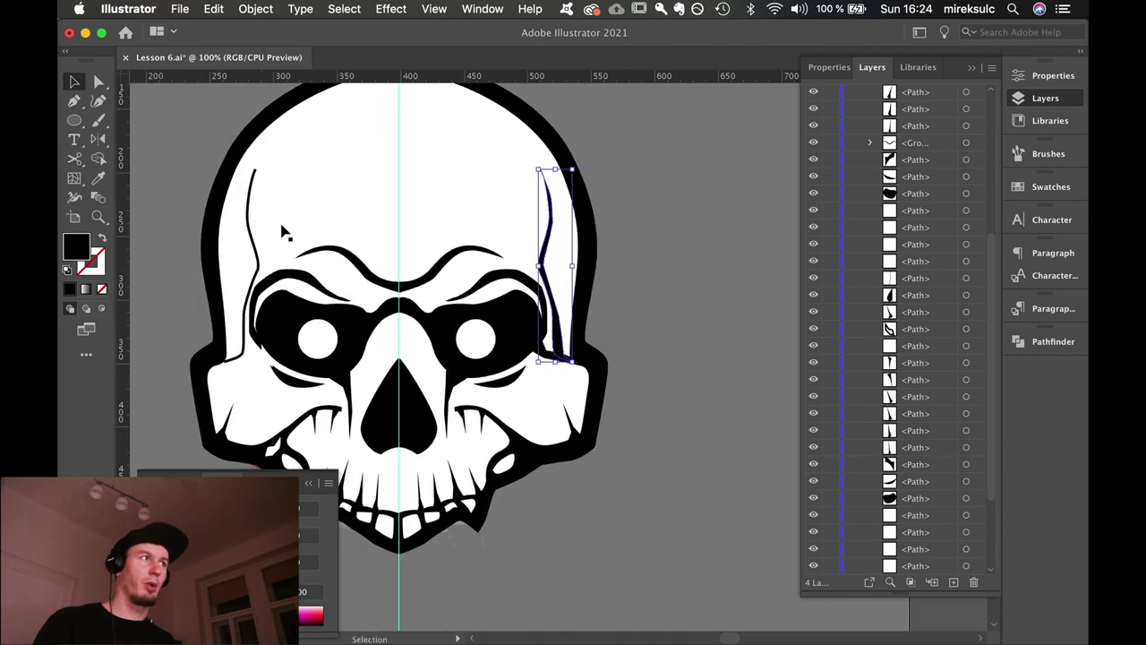
left_click(254, 244)
key("Delete")
Reflect a copy of the tapered right temple shape across the vertical centre guide to the left side.
key("o")
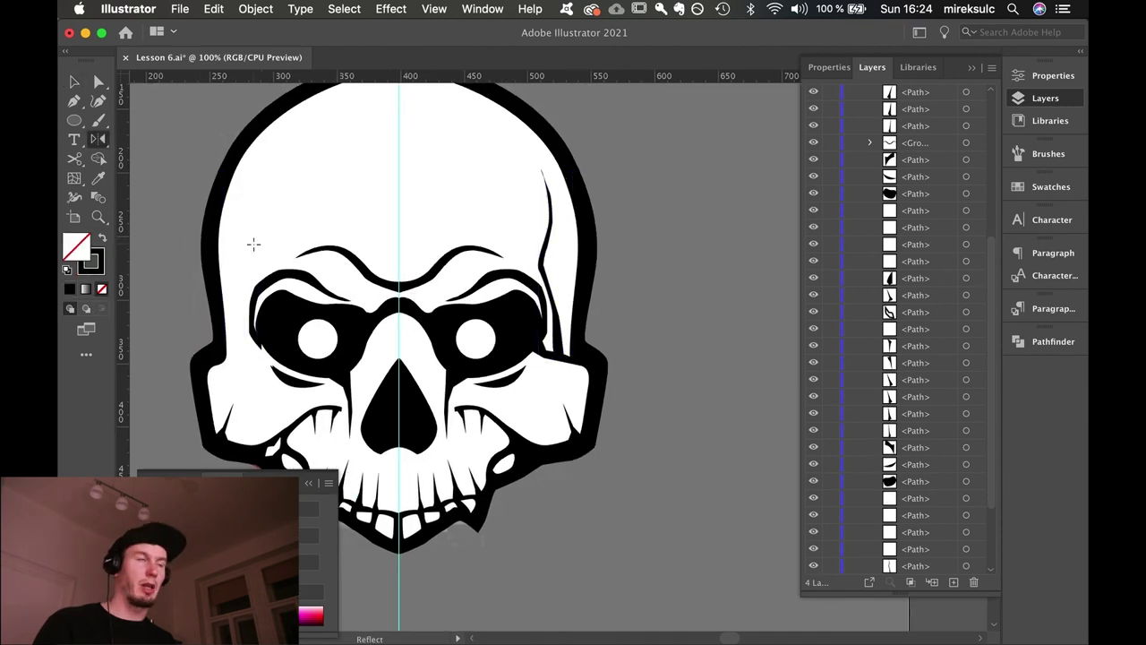
key("v")
left_click(548, 254)
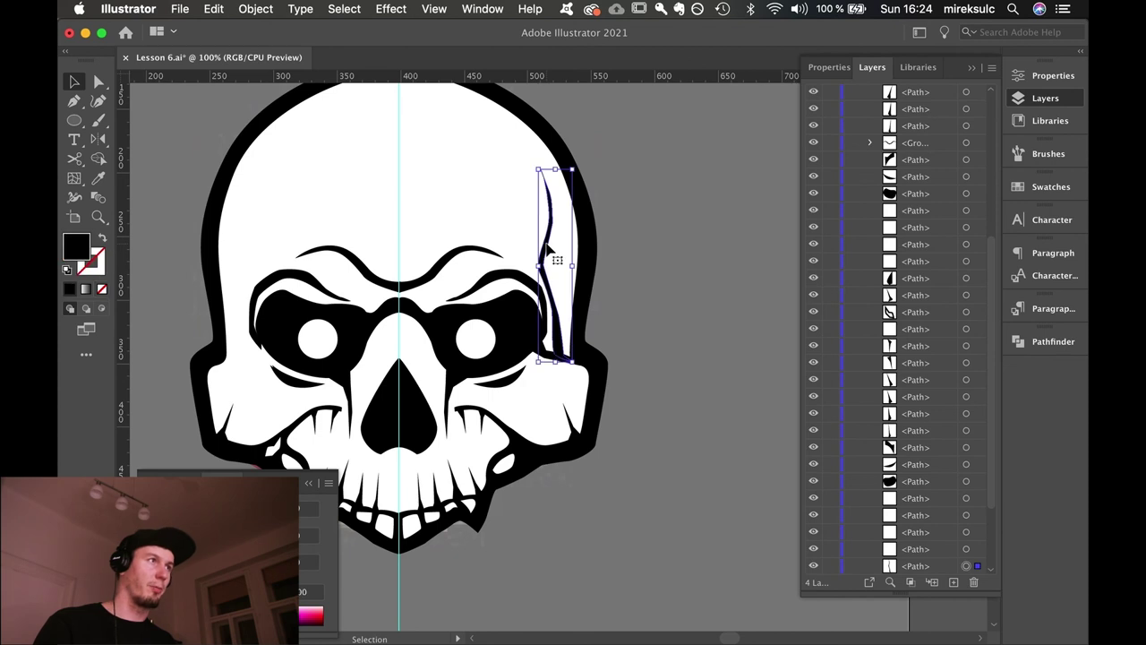
key("o")
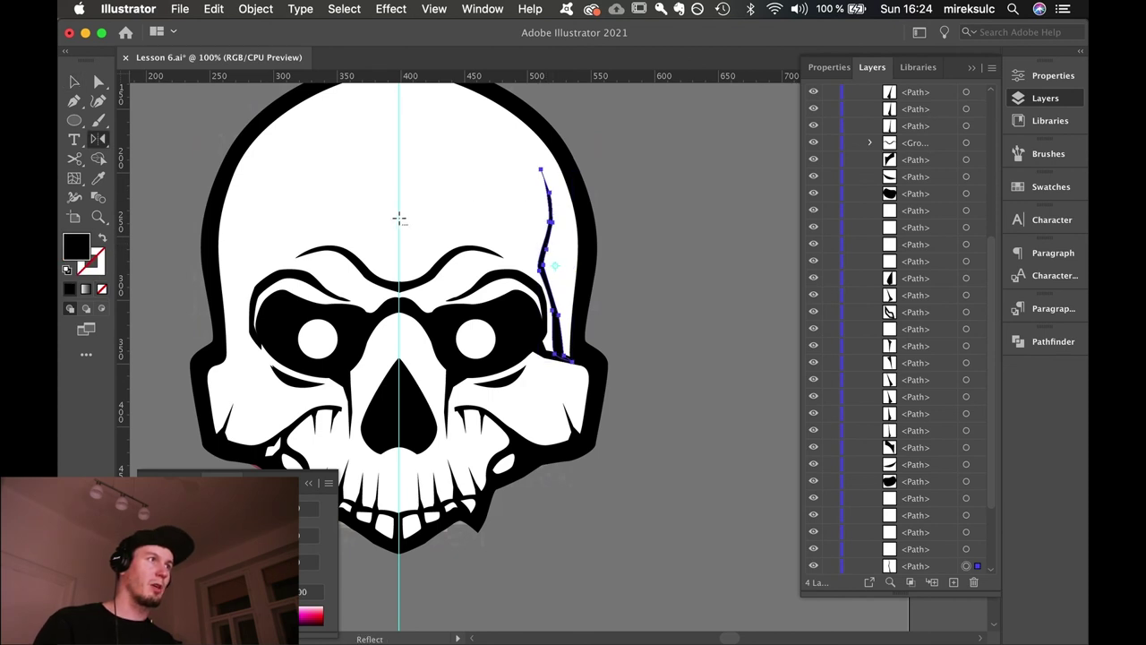
left_click(398, 217, "alt")
left_click(111, 342)
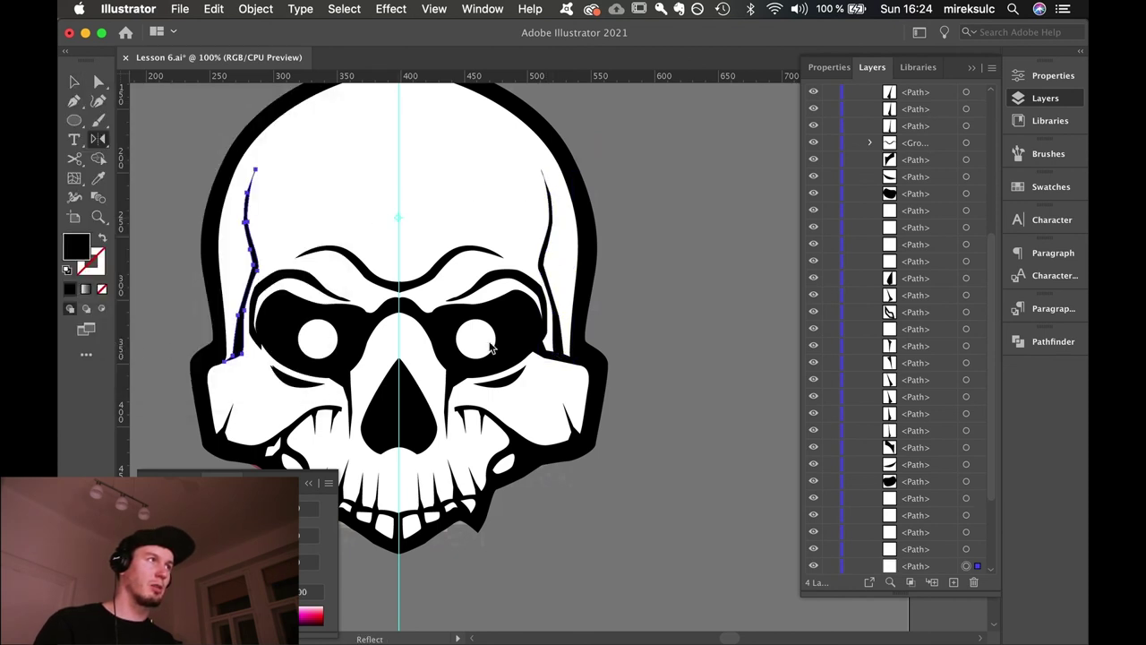
key("v")
left_click(632, 328)
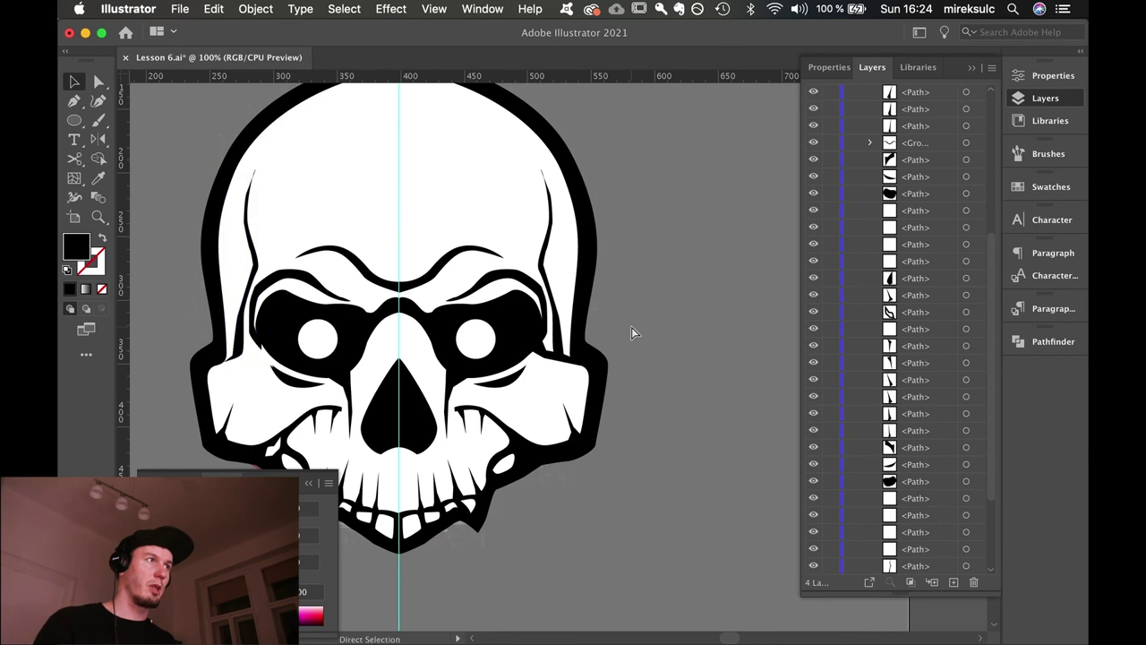
Reflect a copy of the small black shape at the right socket's outer corner across the centre guide.
left_click(541, 351)
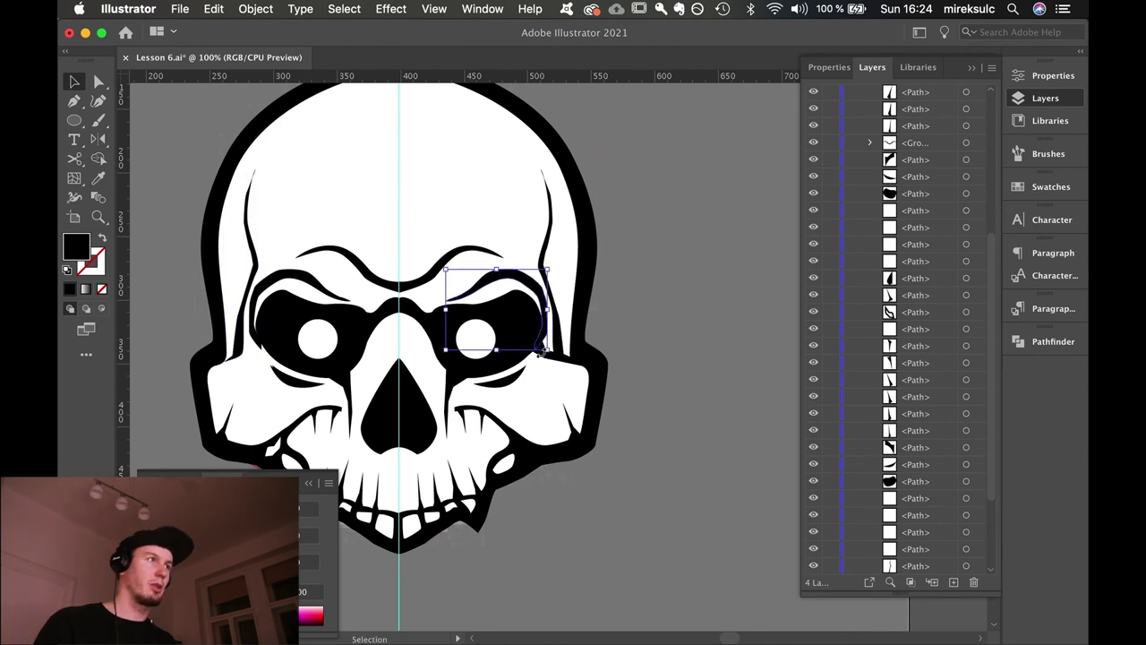
left_click(569, 362)
key("o")
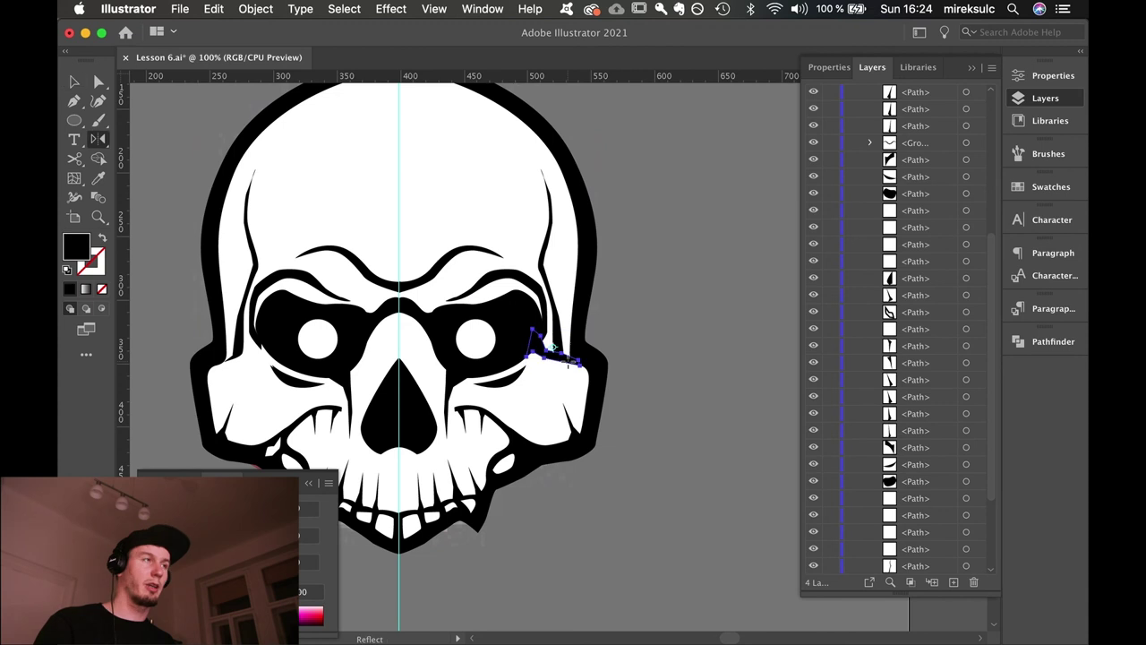
left_click(398, 232, "alt")
left_click(107, 344)
key("v")
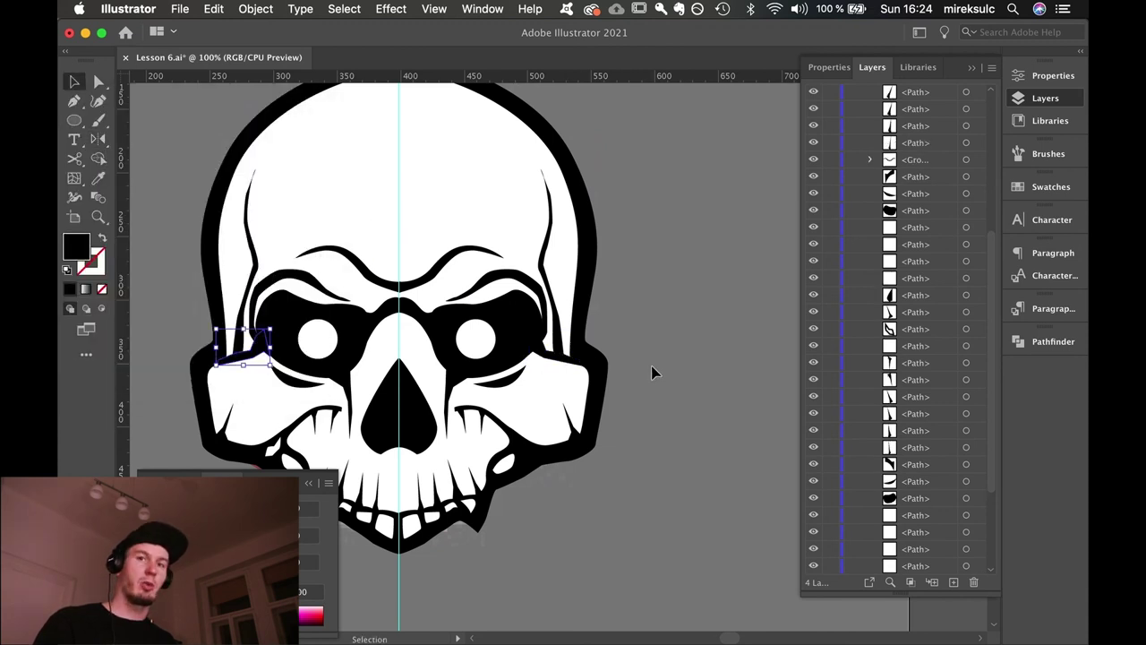
left_click(652, 366)
Select the skull artwork, move it to the left half of the artboard and scale it down slightly.
key("super+minus")
key("super+minus")
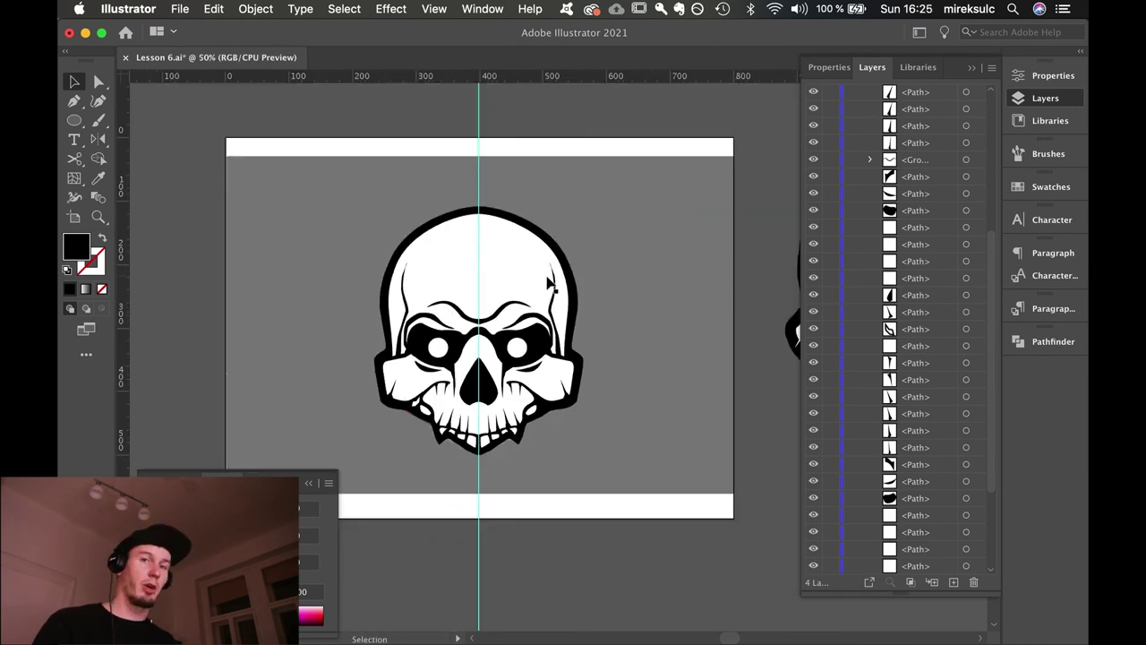
left_click_drag(593, 451, 445, 315)
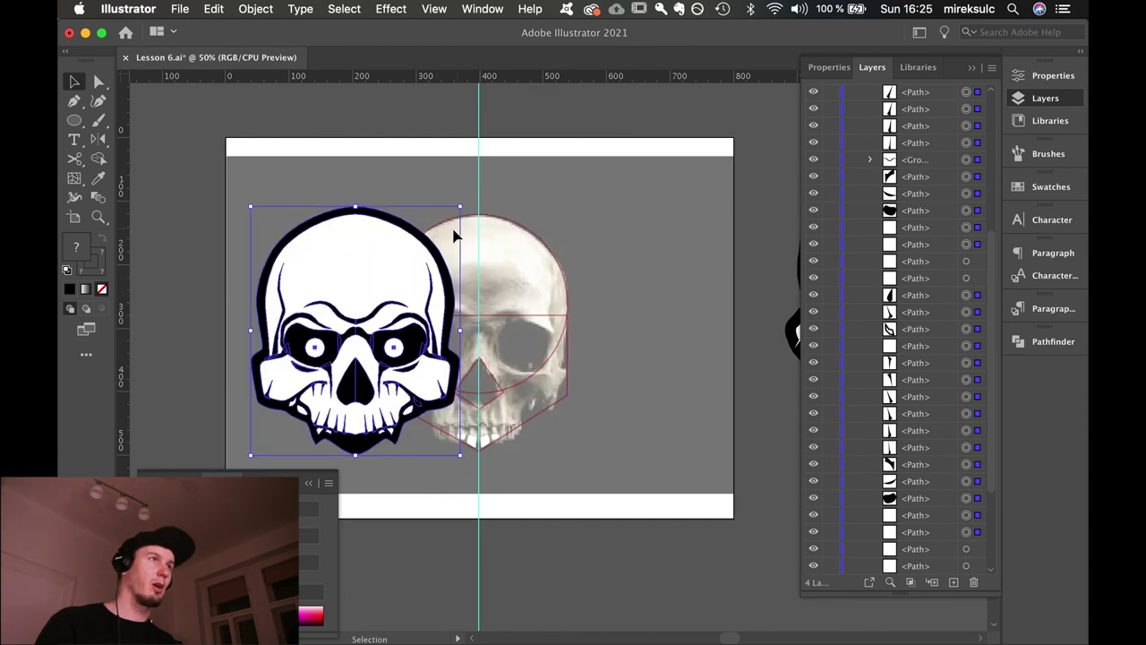
left_click_drag(459, 207, 454, 214)
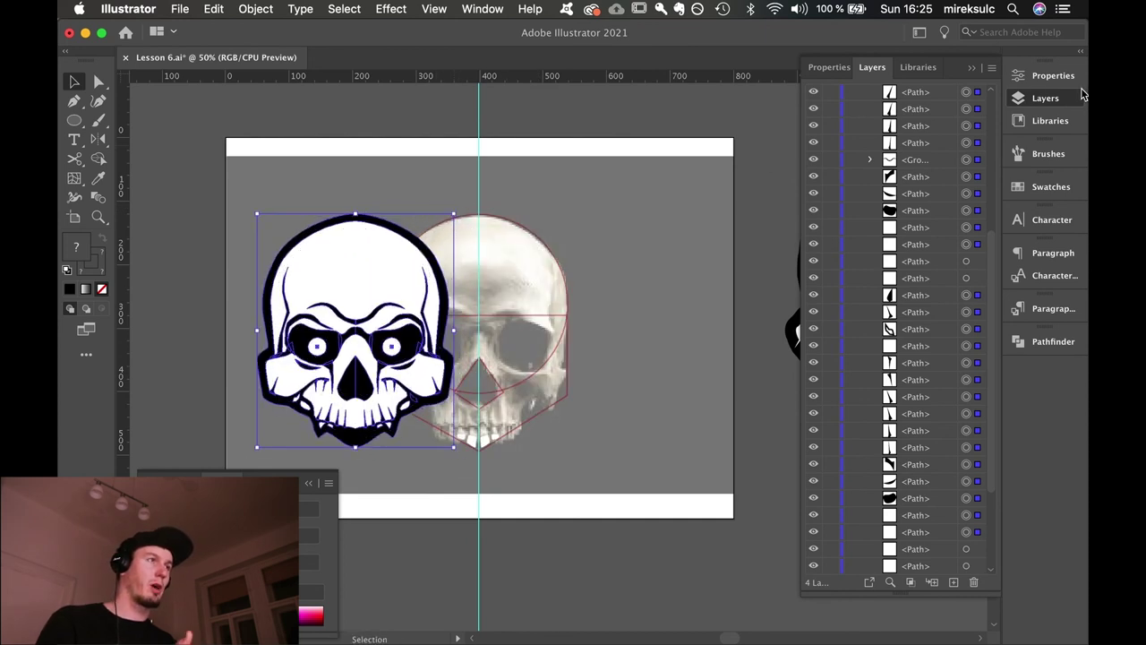
Collapse the contents of Layer 4 in the layer list.
left_click(1044, 101)
left_click(1044, 101)
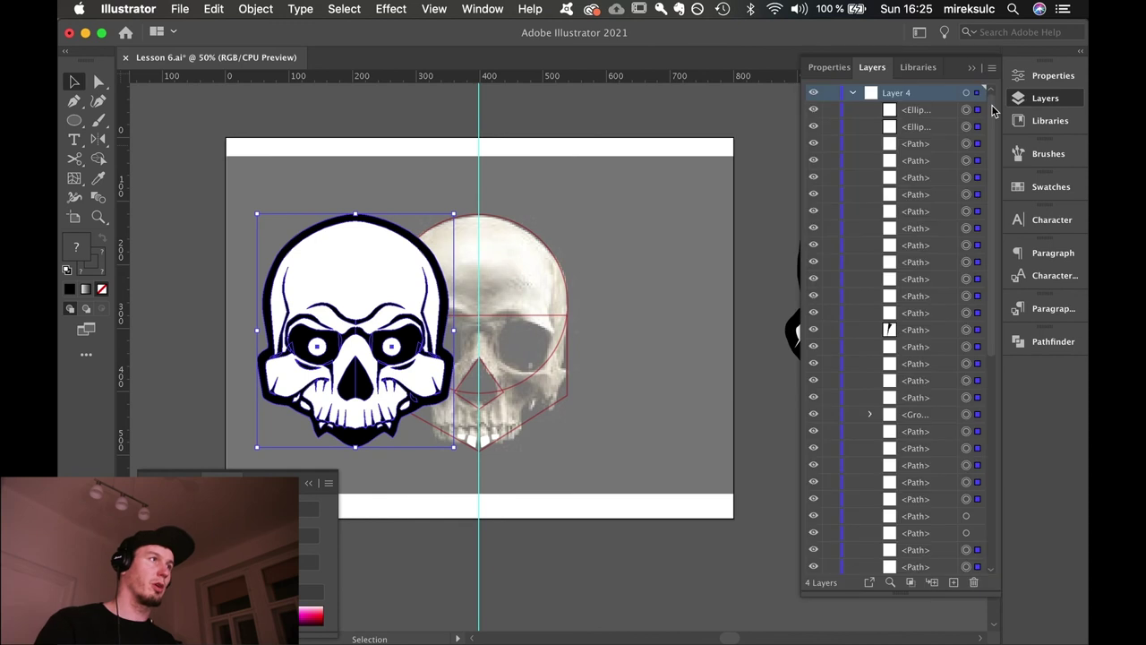
left_click(851, 94)
Unlock Layers 2 and 3, hide both of them and deselect the skull.
left_click(830, 126)
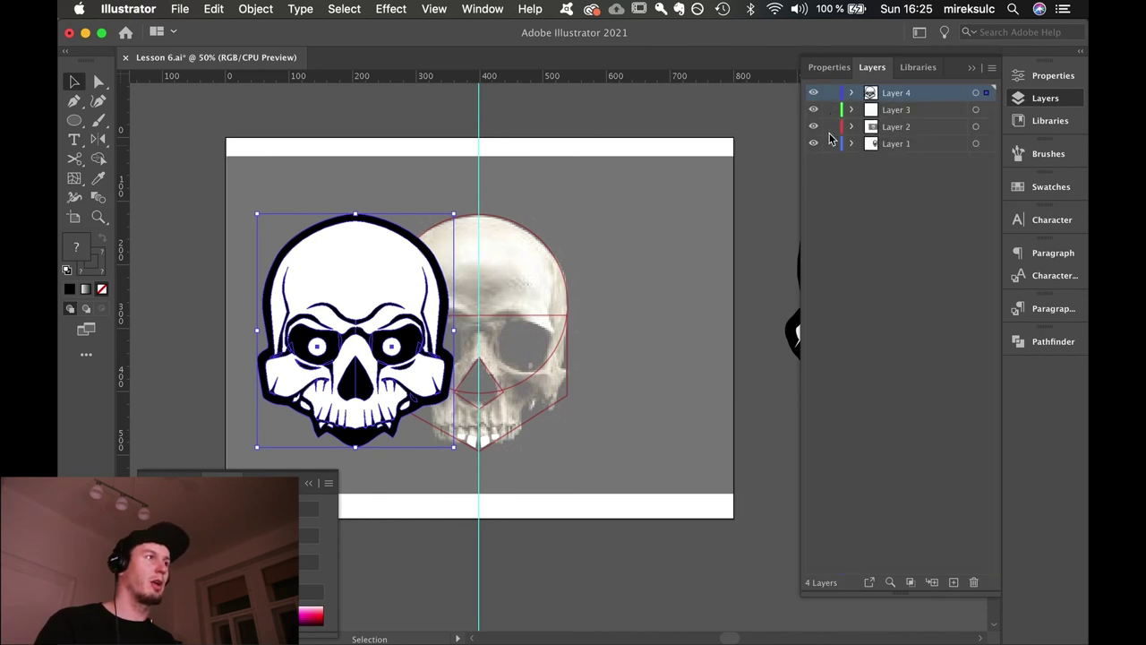
left_click(813, 143)
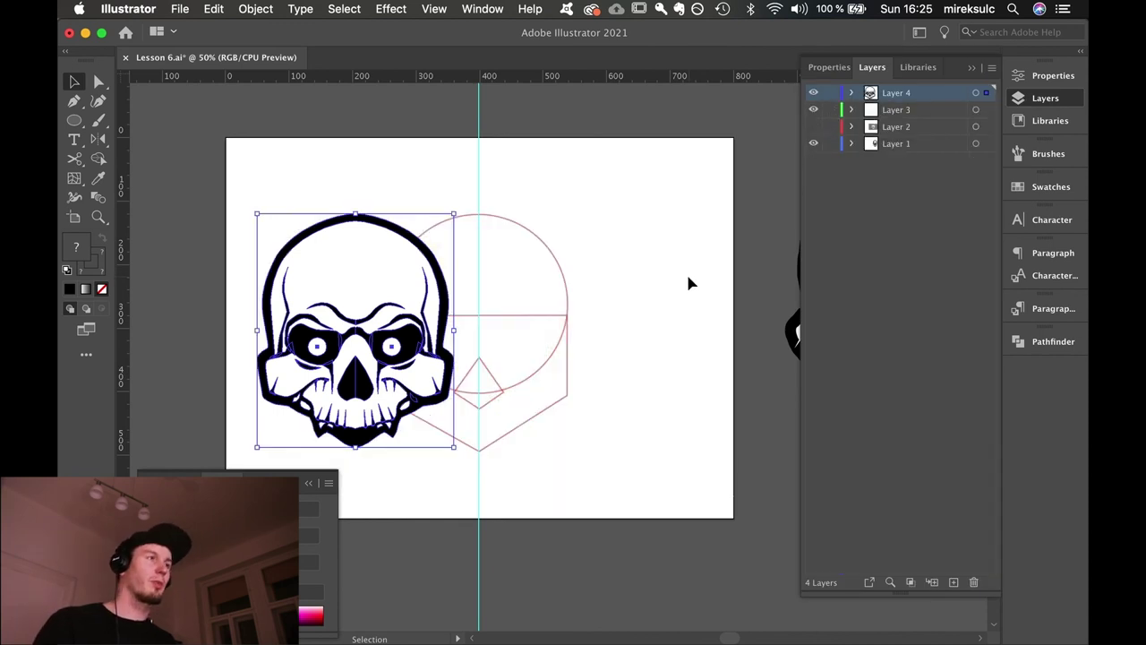
left_click(577, 269)
left_click(814, 111)
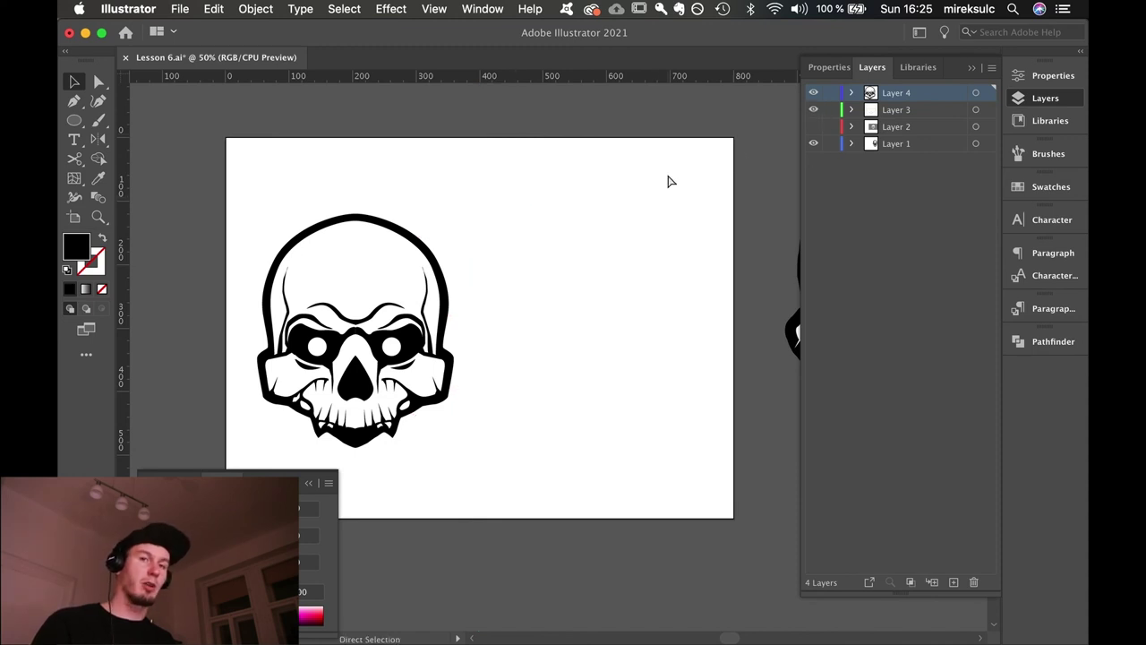
Undo the layer hiding and unlocking as well as the skull's scaling and move.
key("super+z")
key("super+z")
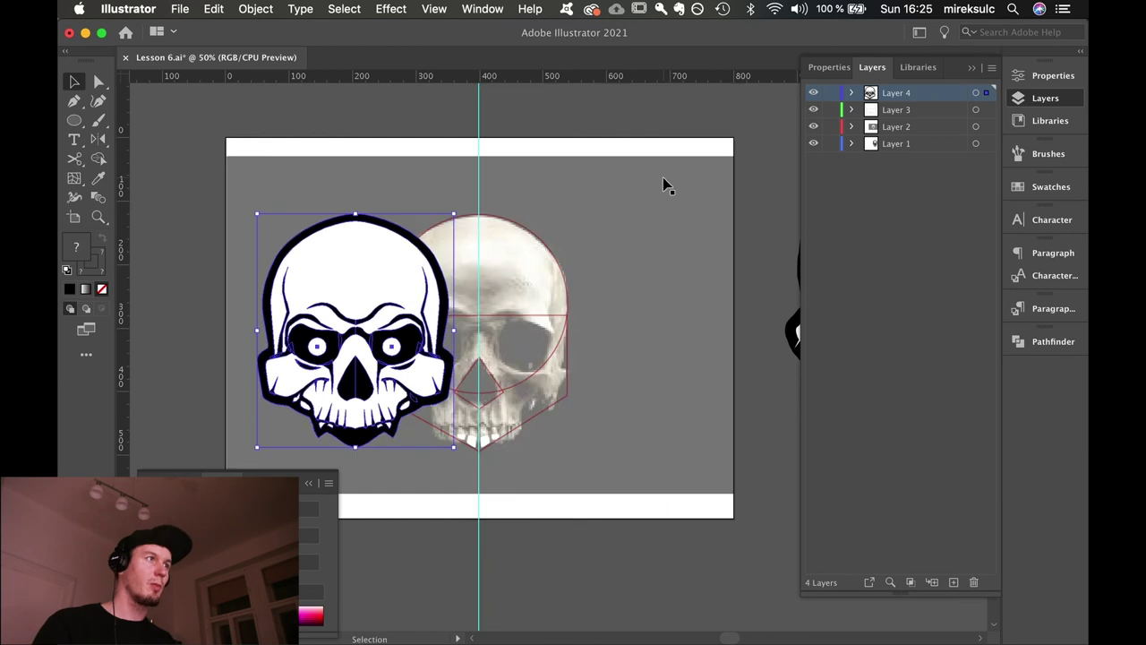
key("a")
key("super+z")
key("super+z")
key("super+z")
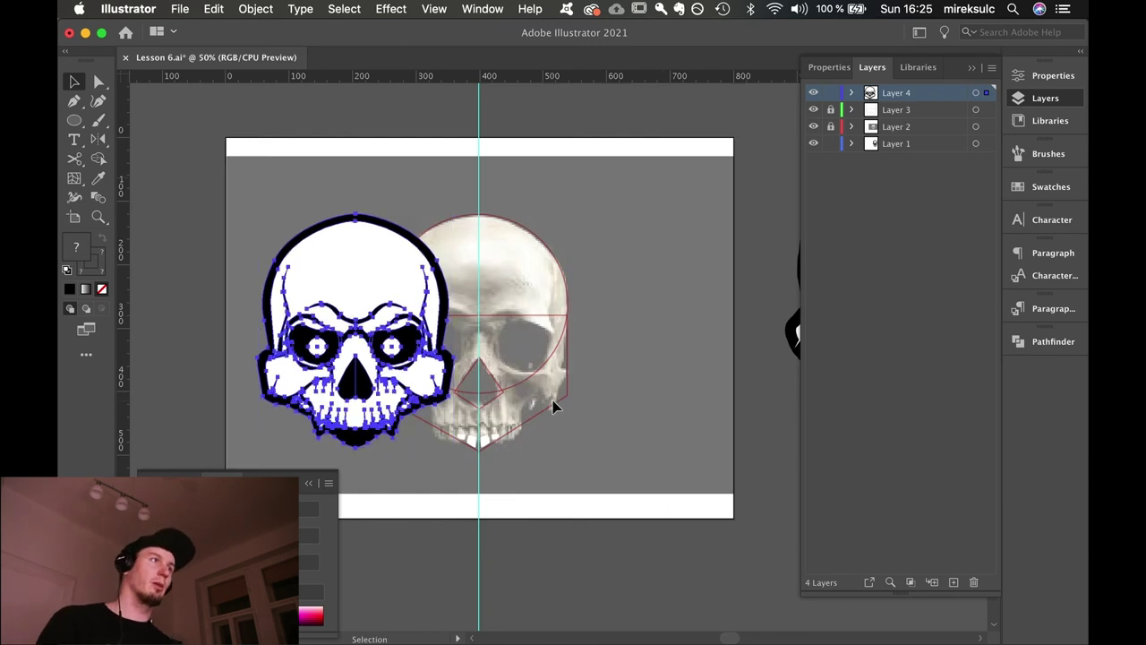
Select every path of the drawn skull and group them.
left_click(599, 544)
left_click_drag(378, 208, 376, 206)
key("super+g")
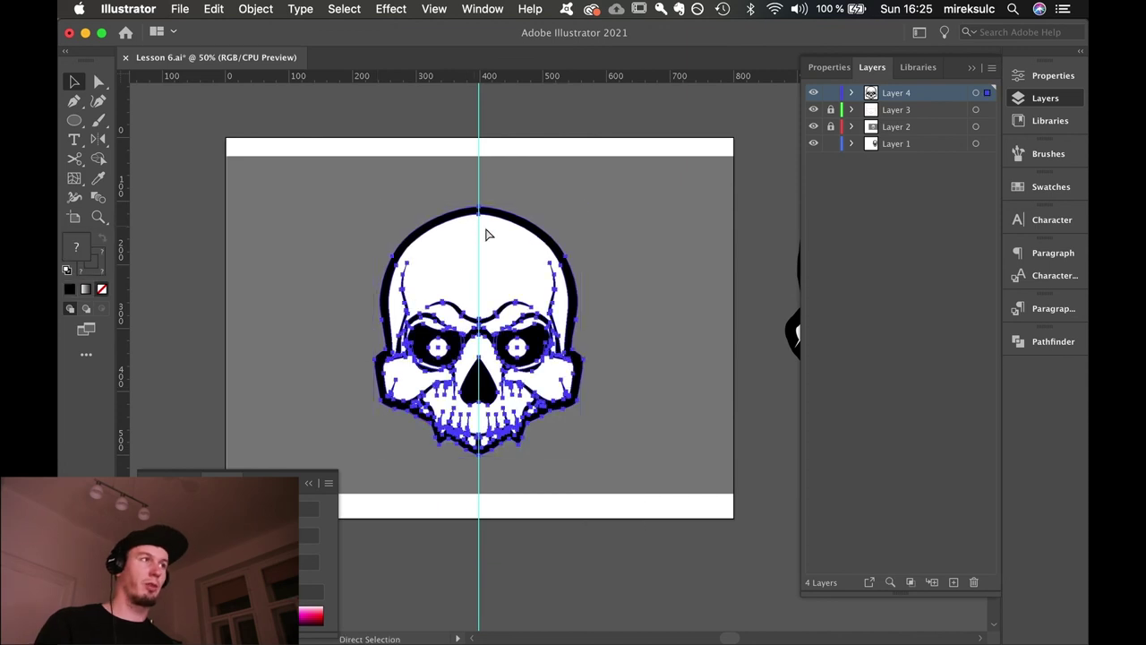
Move the grouped skull to the left half of the artboard, scaled down slightly, and hide Layers 2 and 3.
left_click_drag(535, 276, 415, 275)
left_click_drag(466, 208, 450, 222)
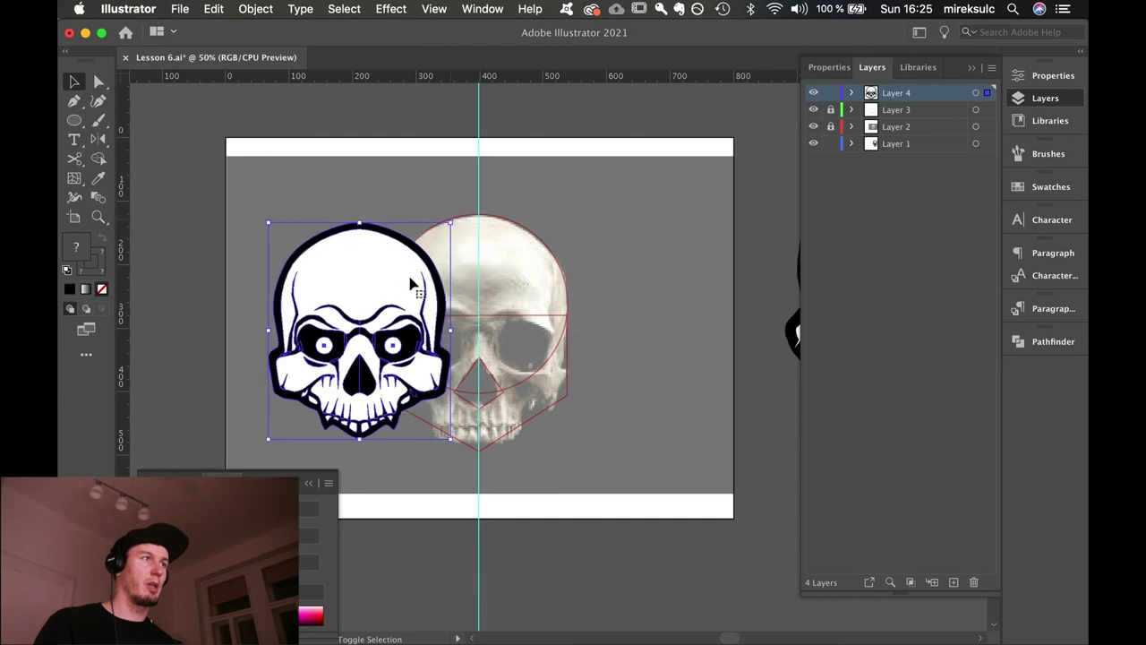
left_click_drag(406, 300, 402, 300)
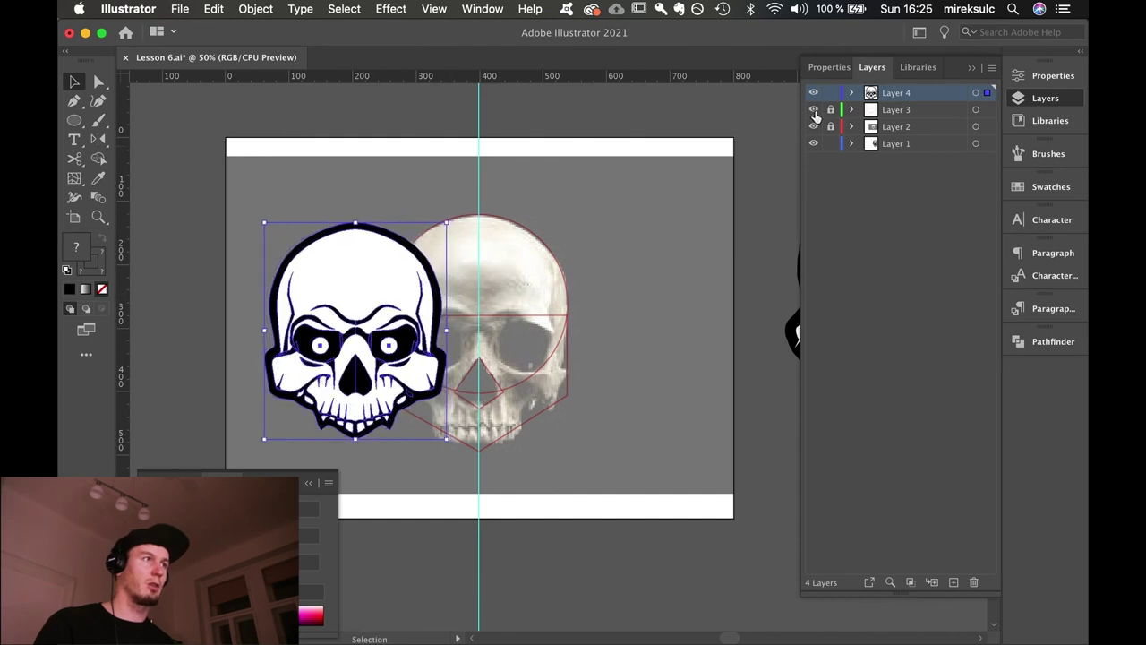
left_click_drag(813, 109, 814, 128)
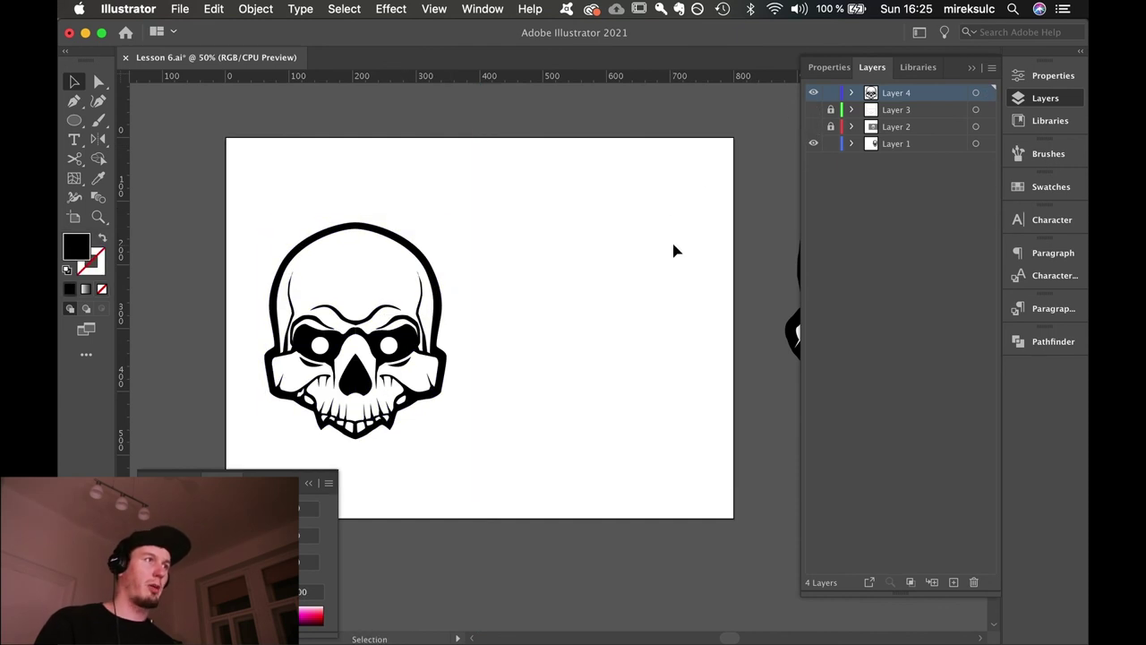
Move the detailed skull from outside the artboard onto its right half and scale it down to fit beside the drawn skull.
key("super+minus")
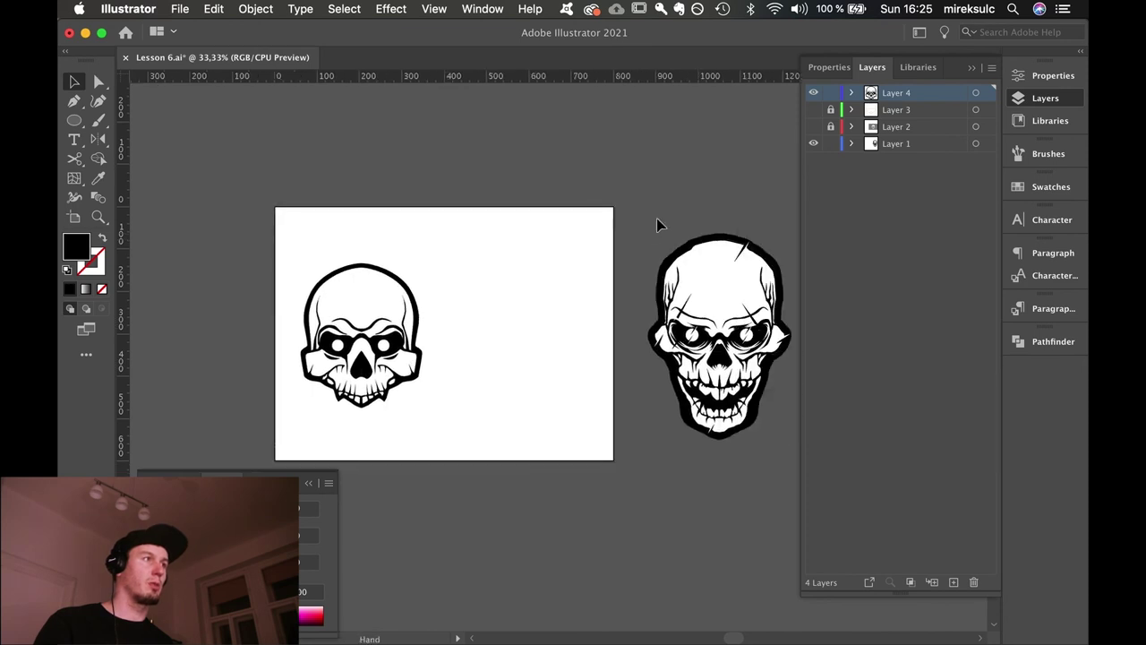
left_click(773, 409)
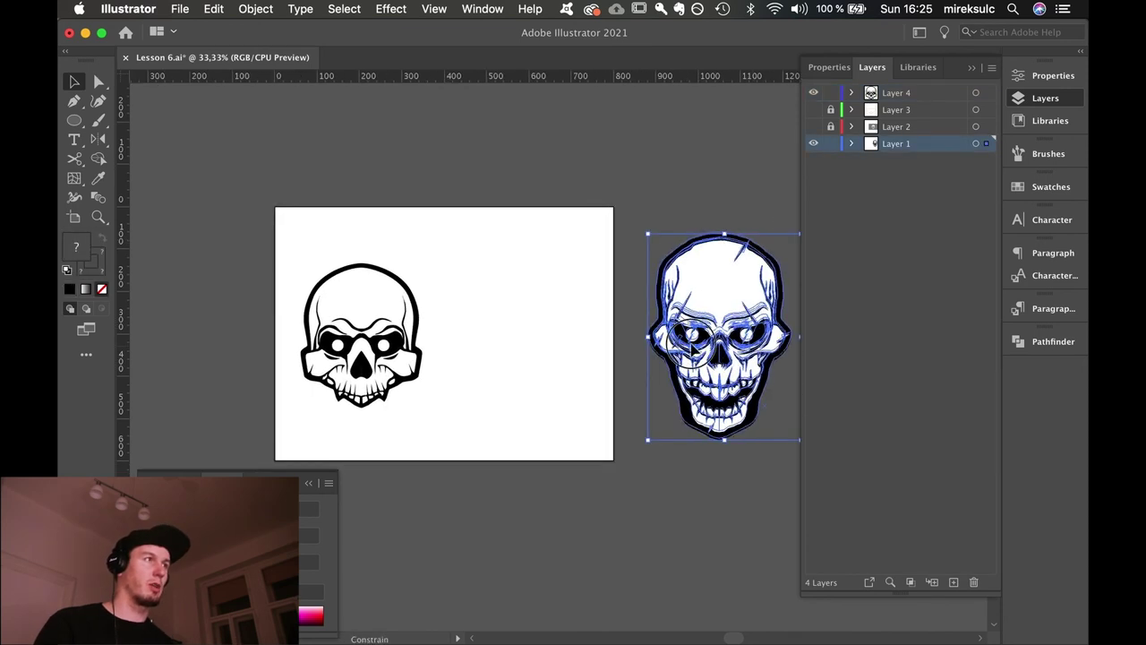
left_click_drag(745, 349, 554, 347)
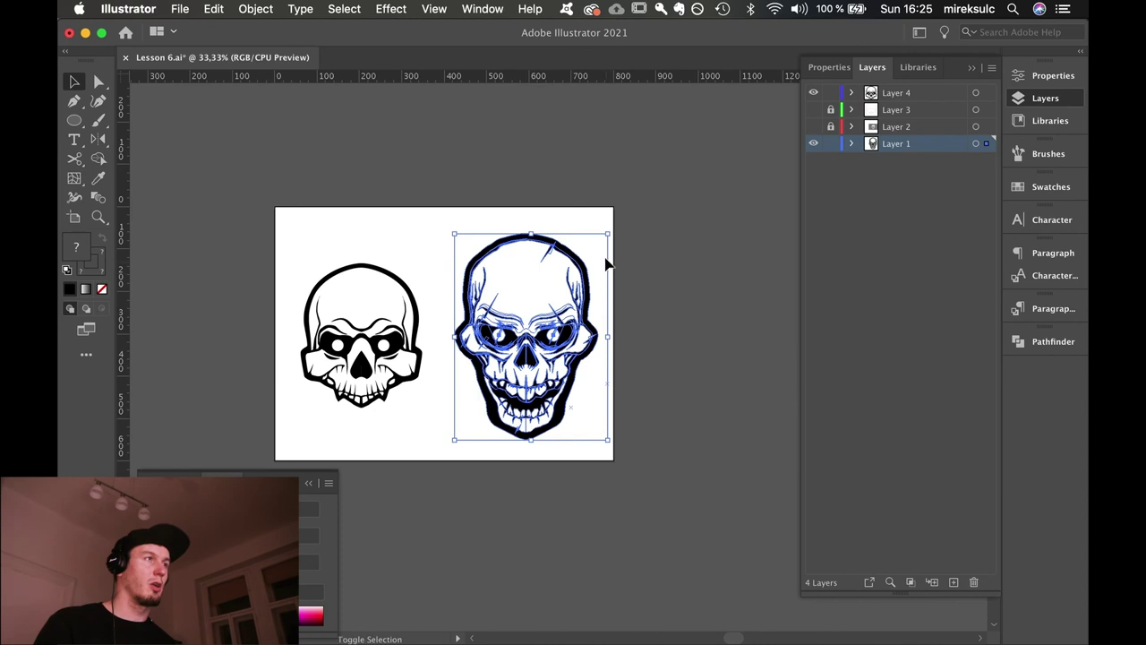
left_click_drag(608, 233, 600, 248)
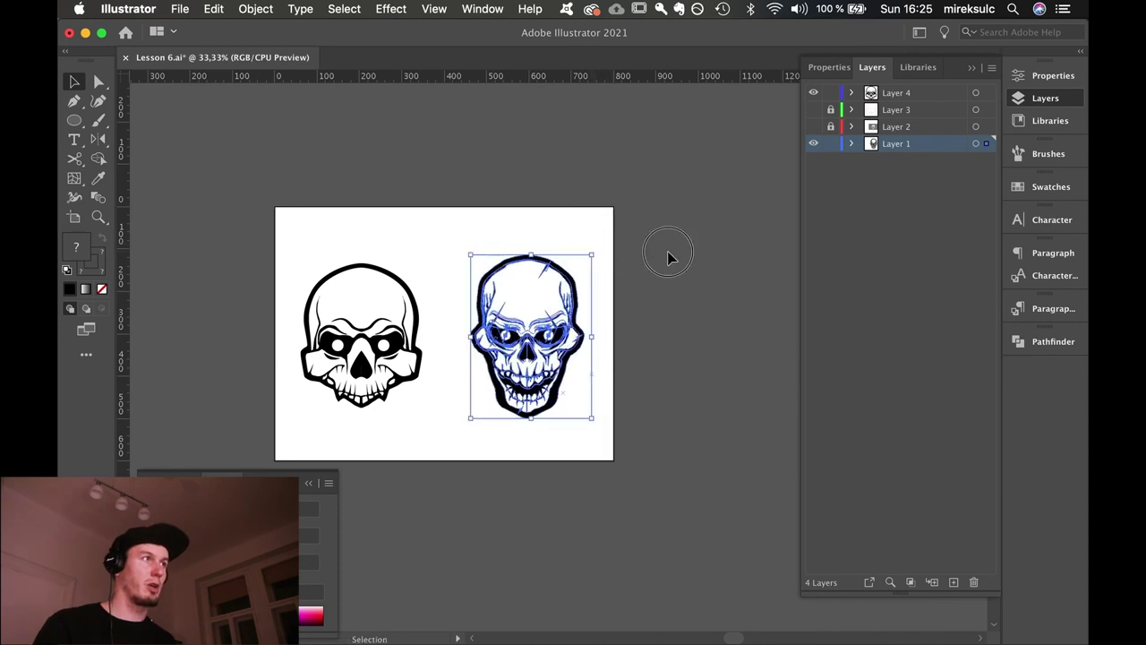
left_click(668, 256)
left_click_drag(616, 388, 601, 241)
left_click_drag(558, 289, 555, 289)
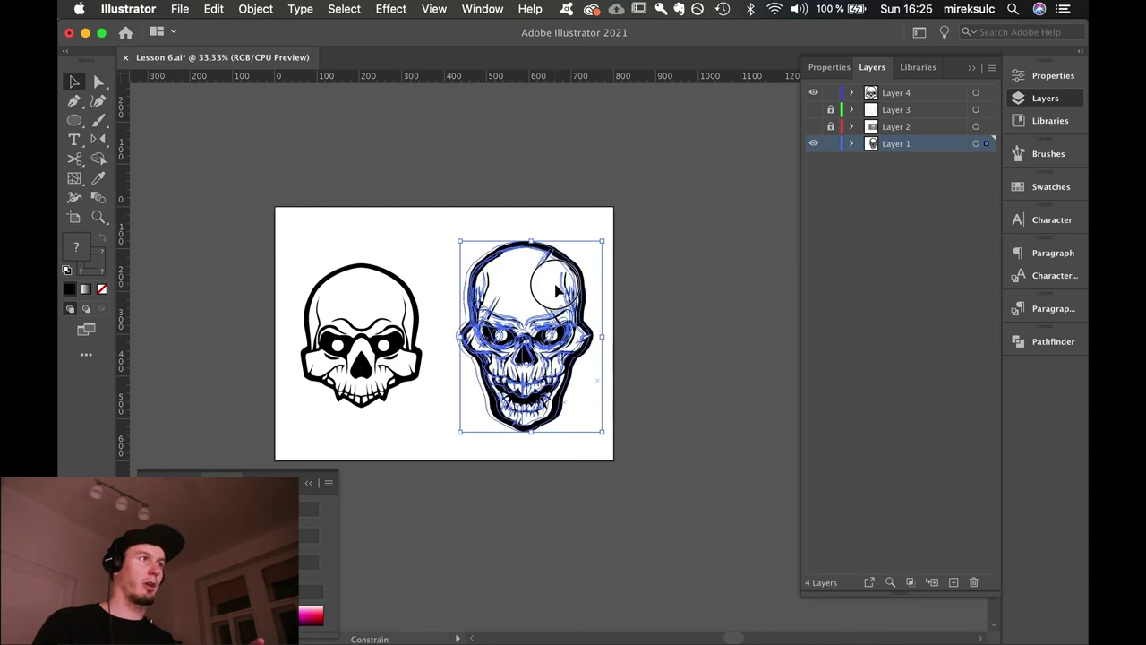
left_click(631, 258)
Move the drawn skull up towards the detailed skull's top and scale it down slightly.
left_click_drag(416, 413, 417, 414)
left_click_drag(387, 349, 388, 332)
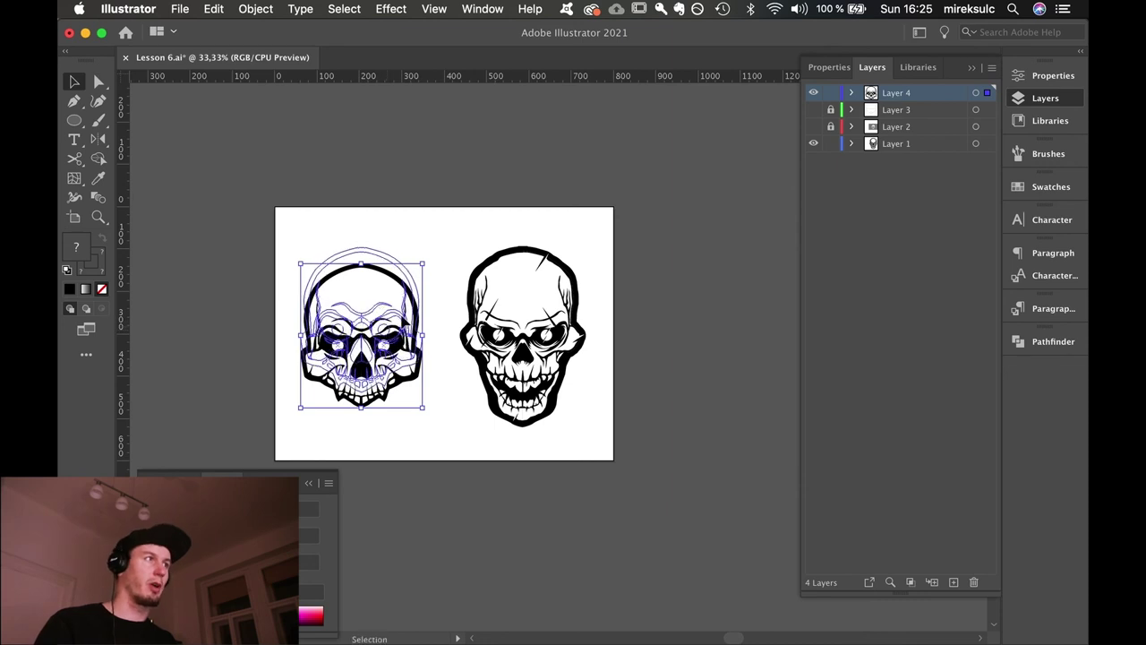
left_click_drag(424, 247, 423, 250)
left_click(448, 242)
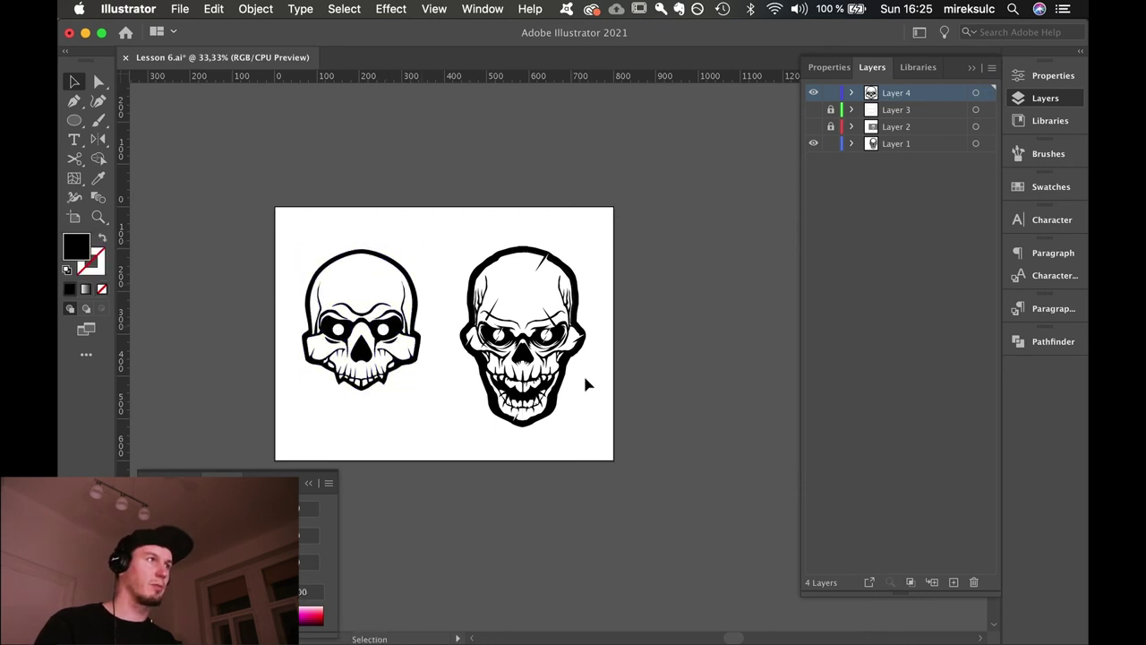
left_click_drag(588, 392, 708, 387)
key("super+plus")
key("super+plus")
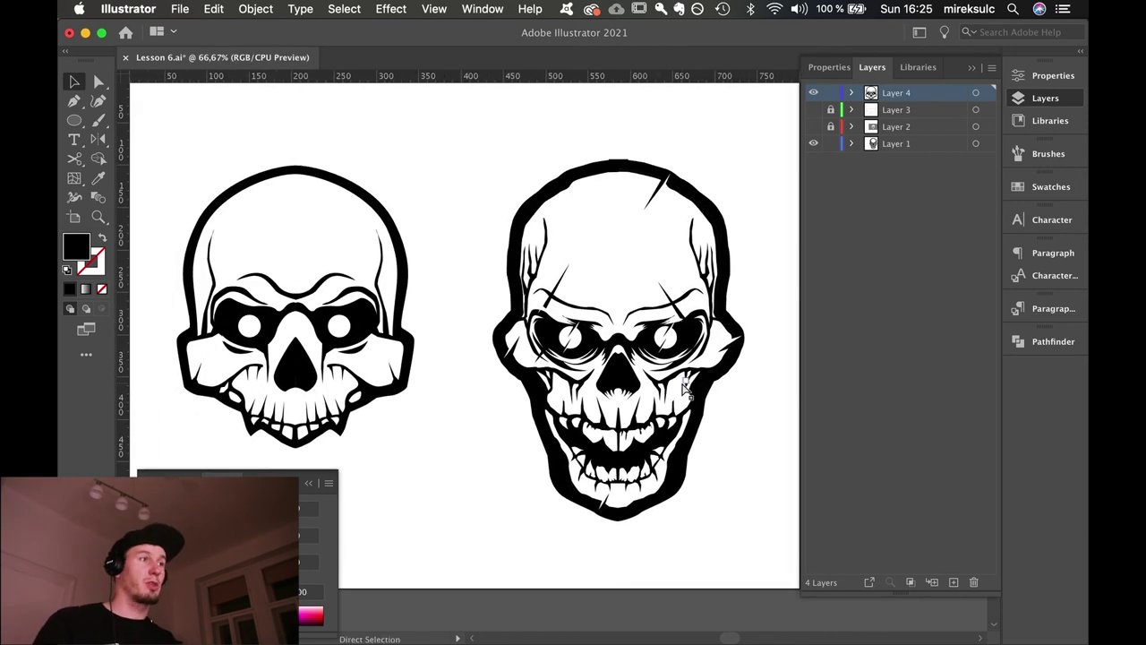